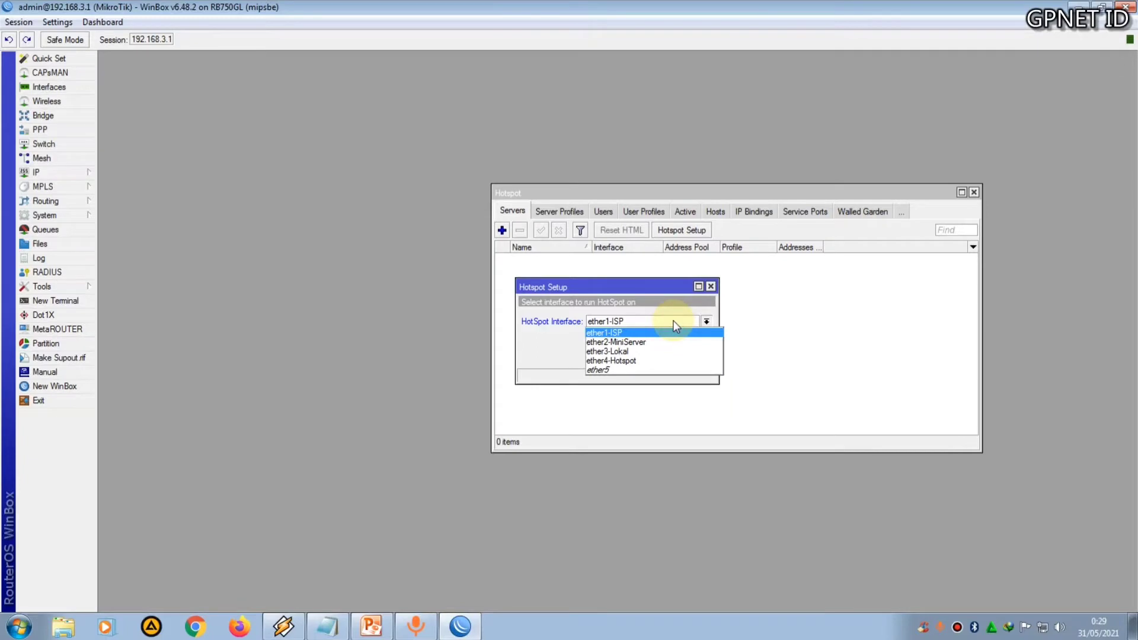
Select ether4-Hotspot as the HotSpot interface and advance the Hotspot Setup wizard past the certificate (none) and SMTP server pages
left_click(652, 361)
left_click(658, 357)
left_click(658, 357)
left_click(658, 357)
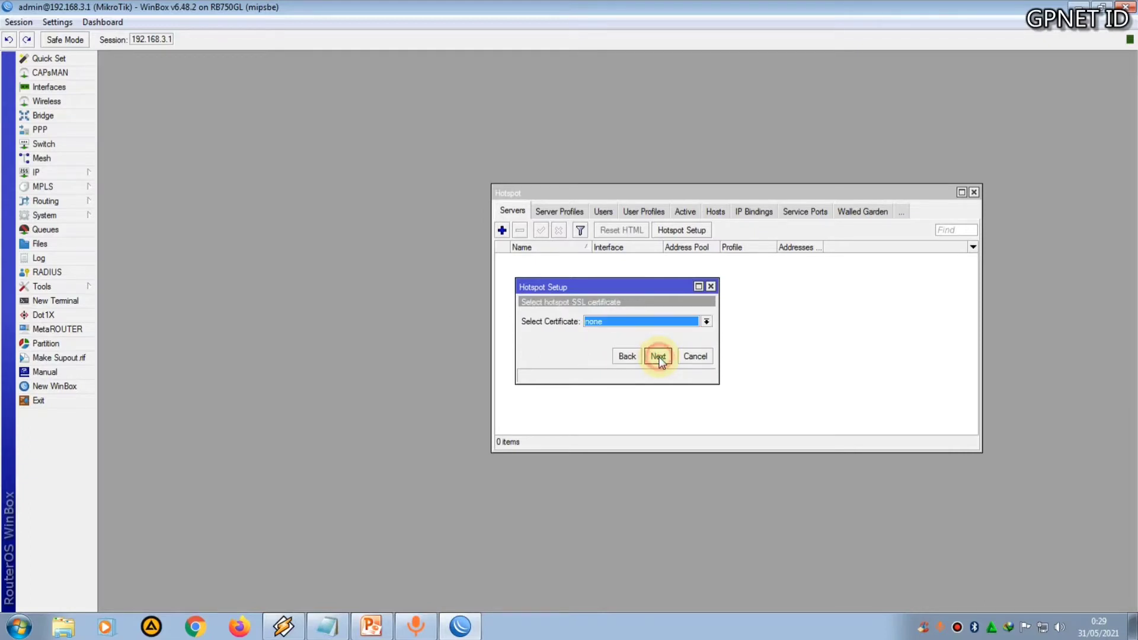
left_click(659, 357)
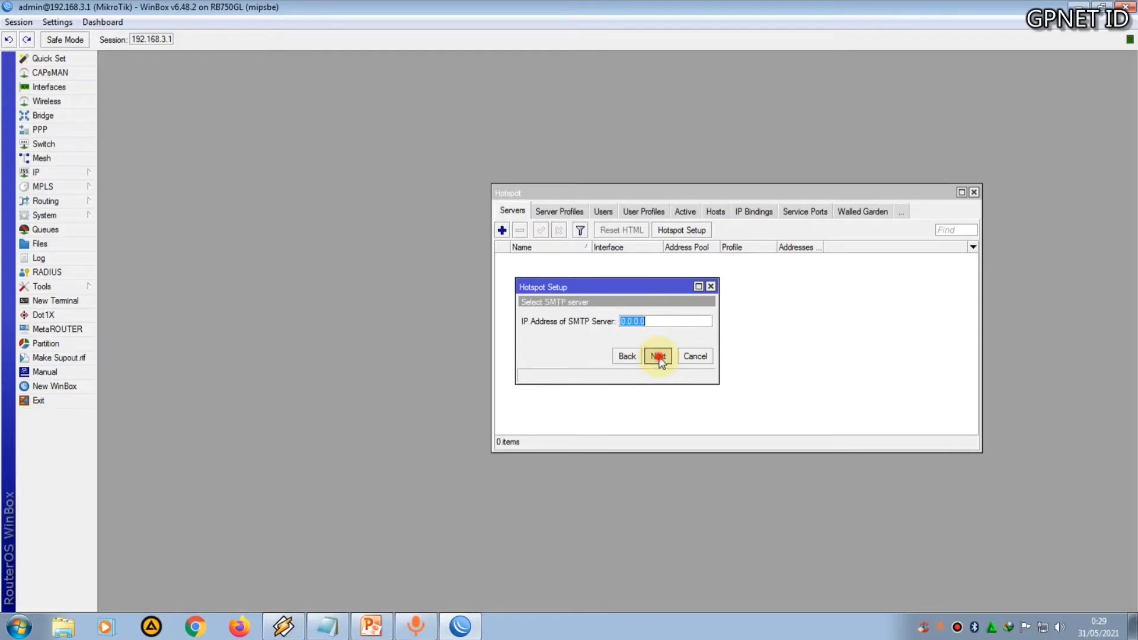
left_click(659, 357)
Check the router's IP DNS settings, then close them
left_click_drag(626, 289, 662, 281)
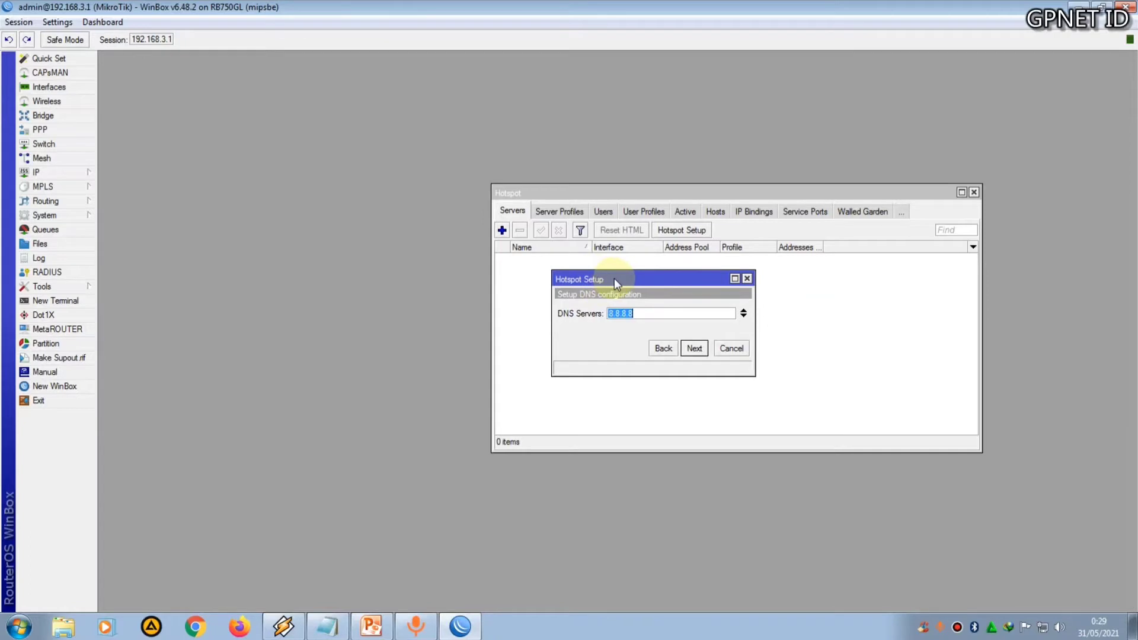
left_click(33, 174)
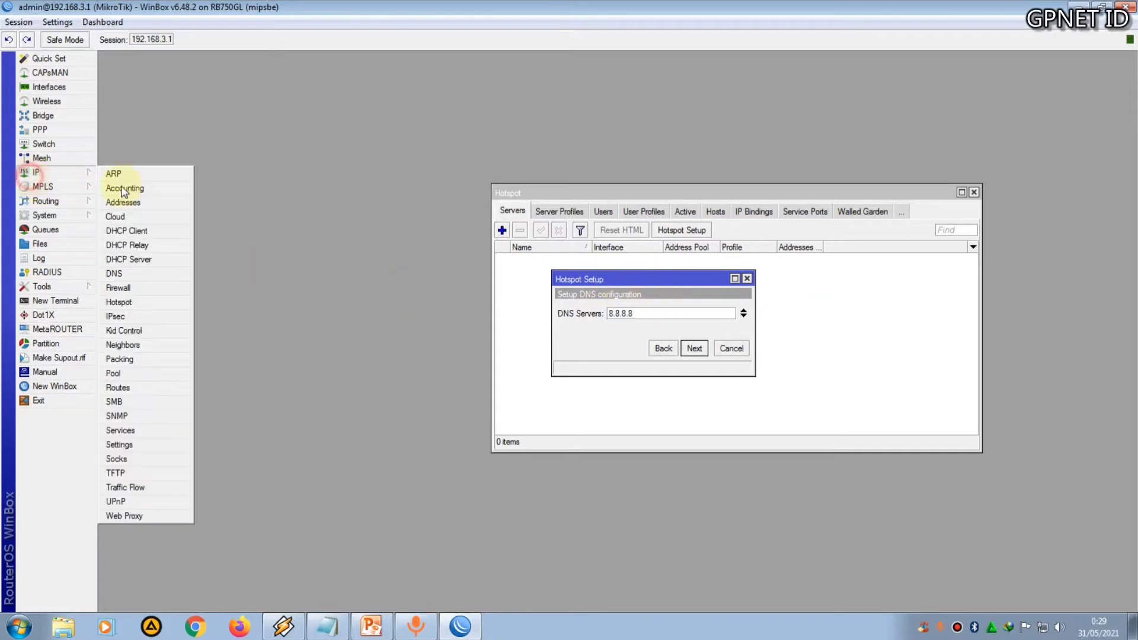
left_click(116, 273)
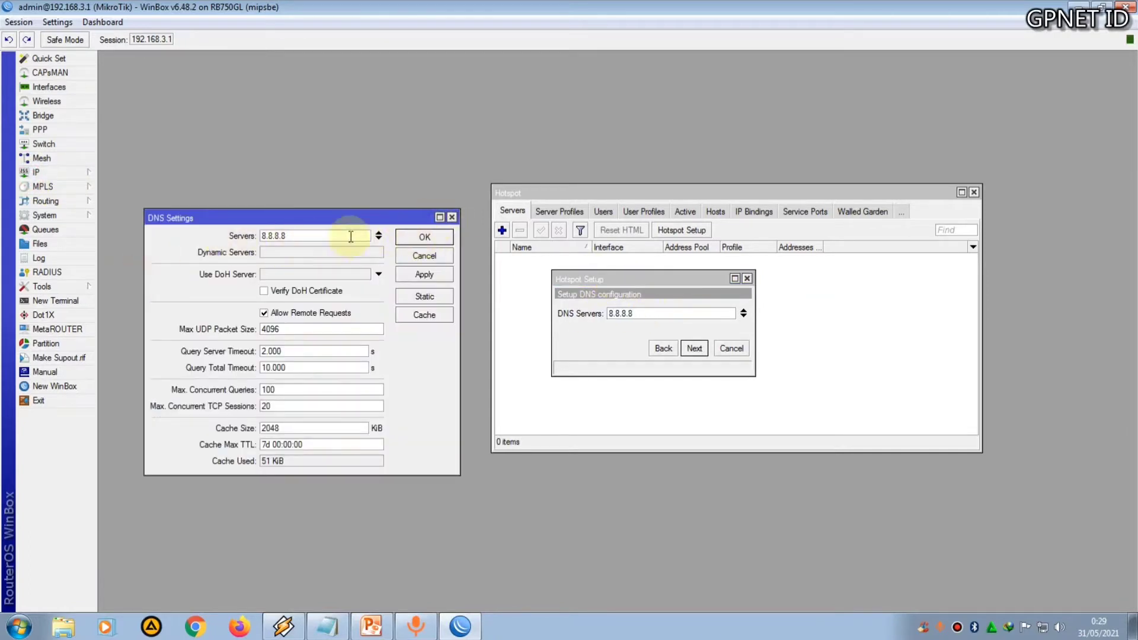
left_click(452, 217)
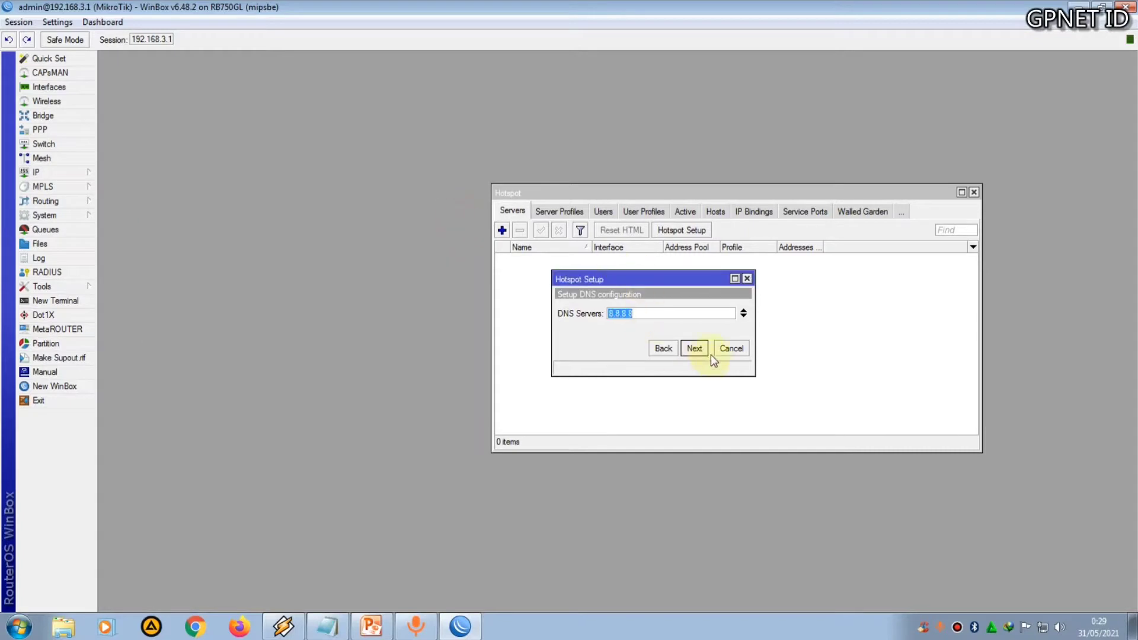
Keep DNS server 8.8.8.8 and set the local hotspot DNS name to gpnet.id
left_click(691, 346)
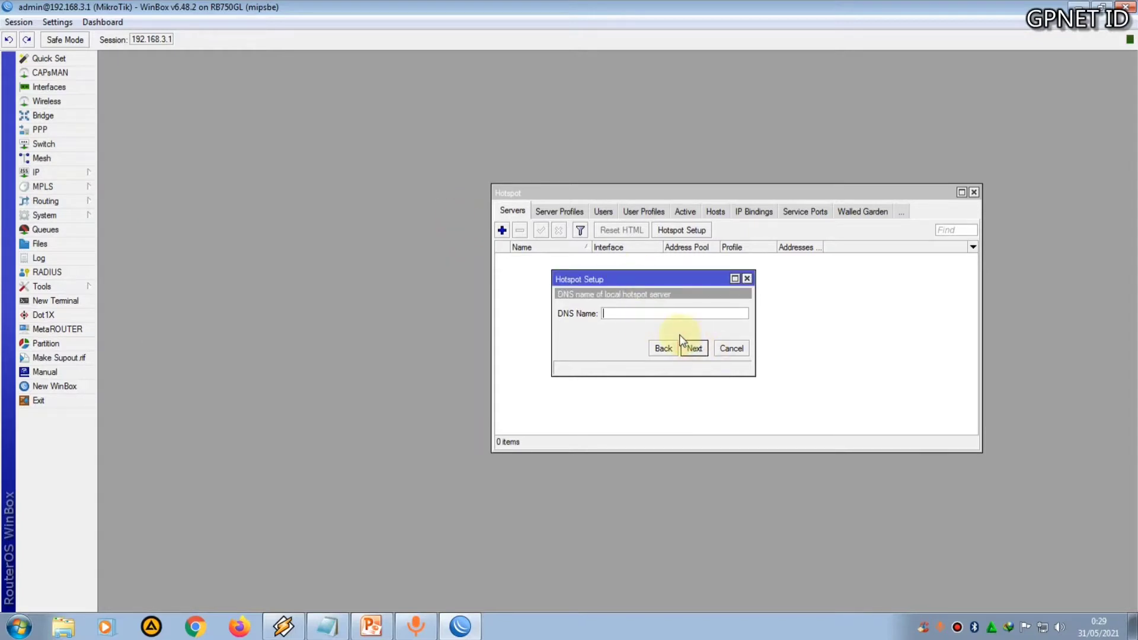
type("gpnet.id")
left_click(693, 348)
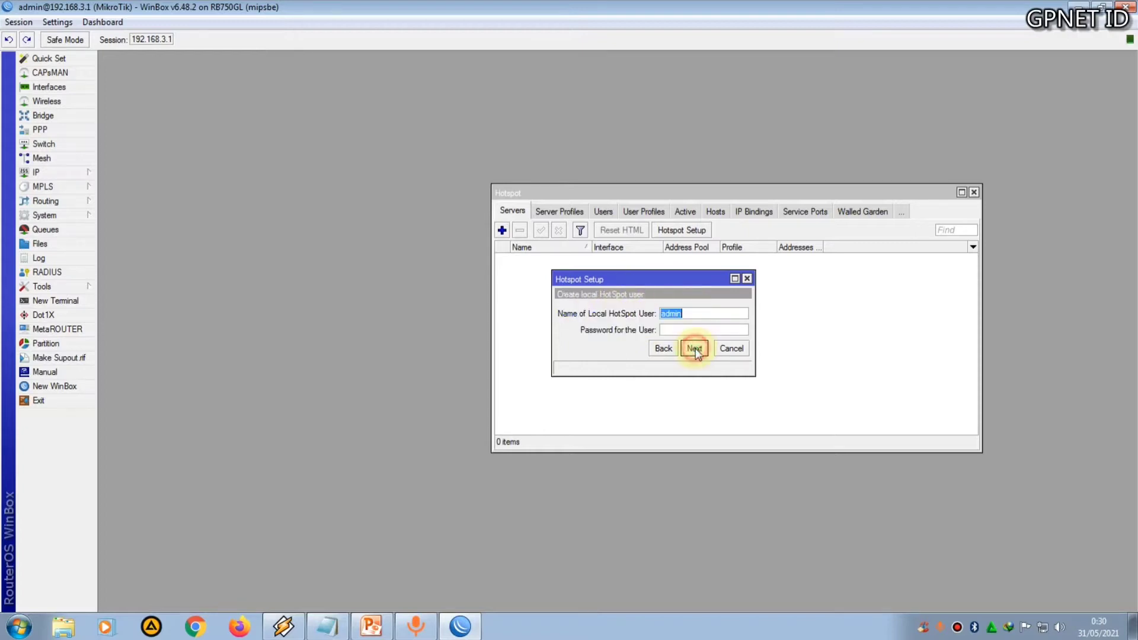
Finish the wizard keeping the local hotspot user admin and acknowledge completion
left_click(685, 348)
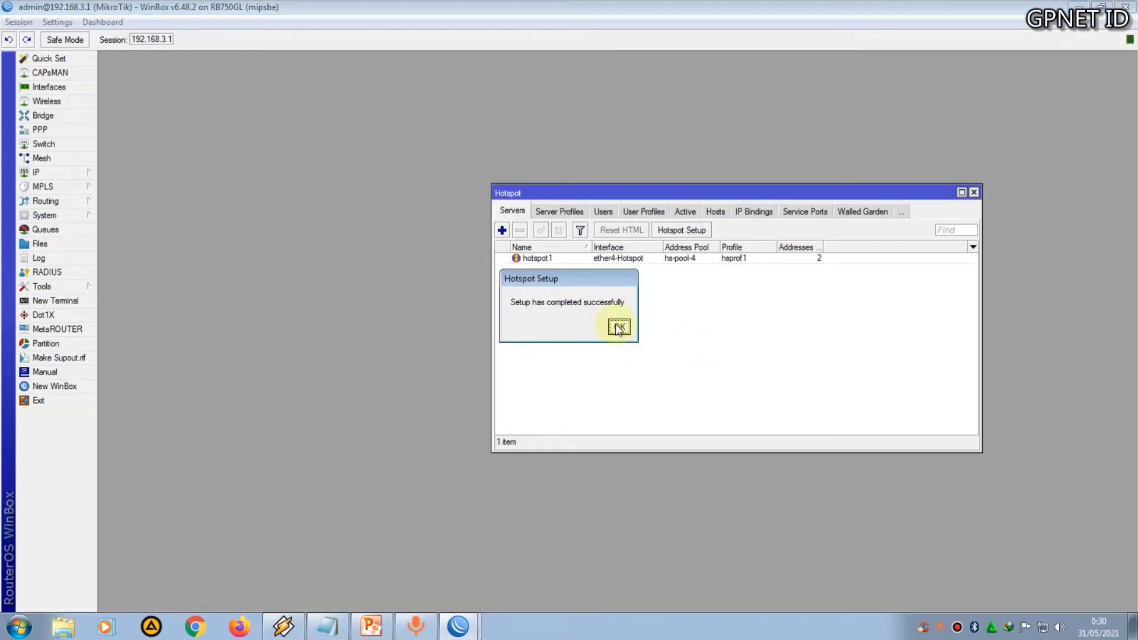
left_click(615, 324)
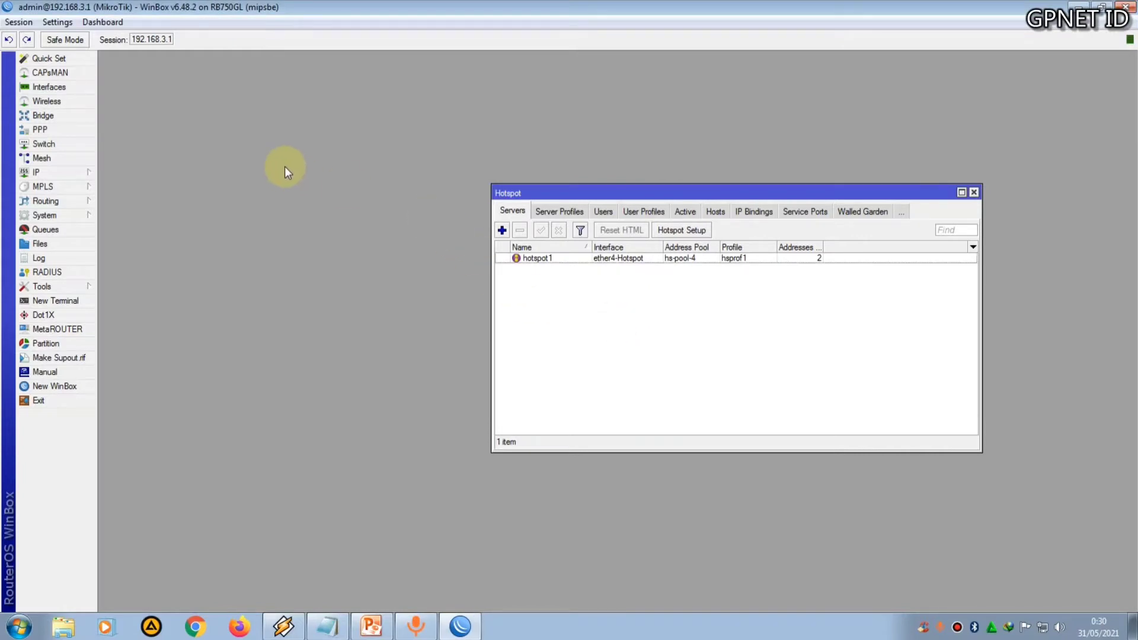
Turn off Time Zone Autodetect in the system clock settings and save
left_click(84, 212)
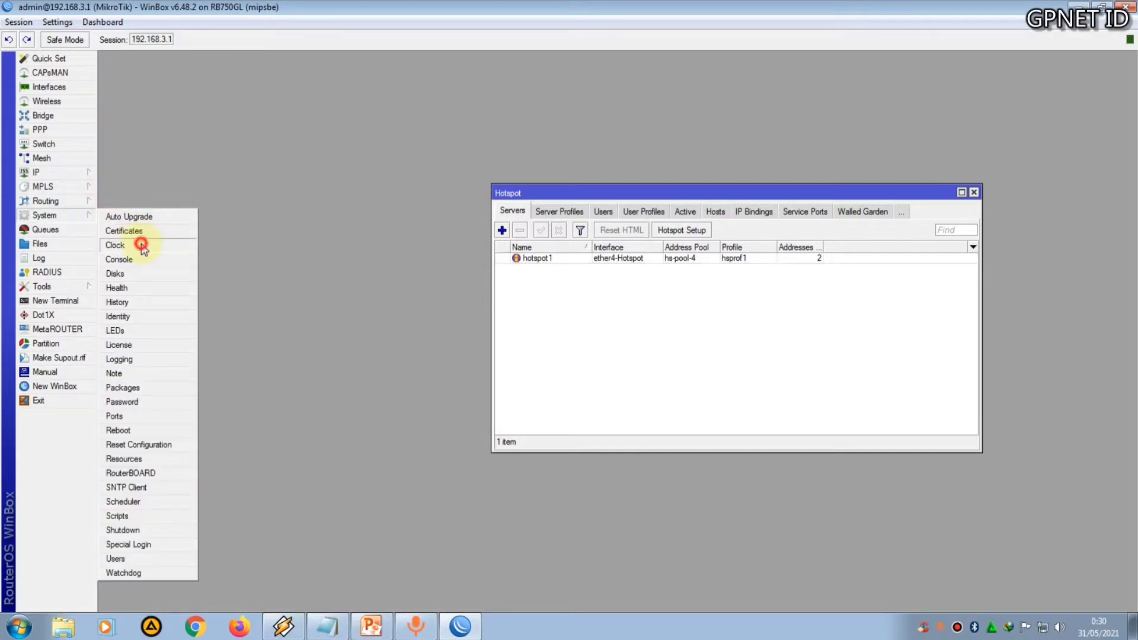
left_click(141, 244)
left_click_drag(429, 283, 379, 240)
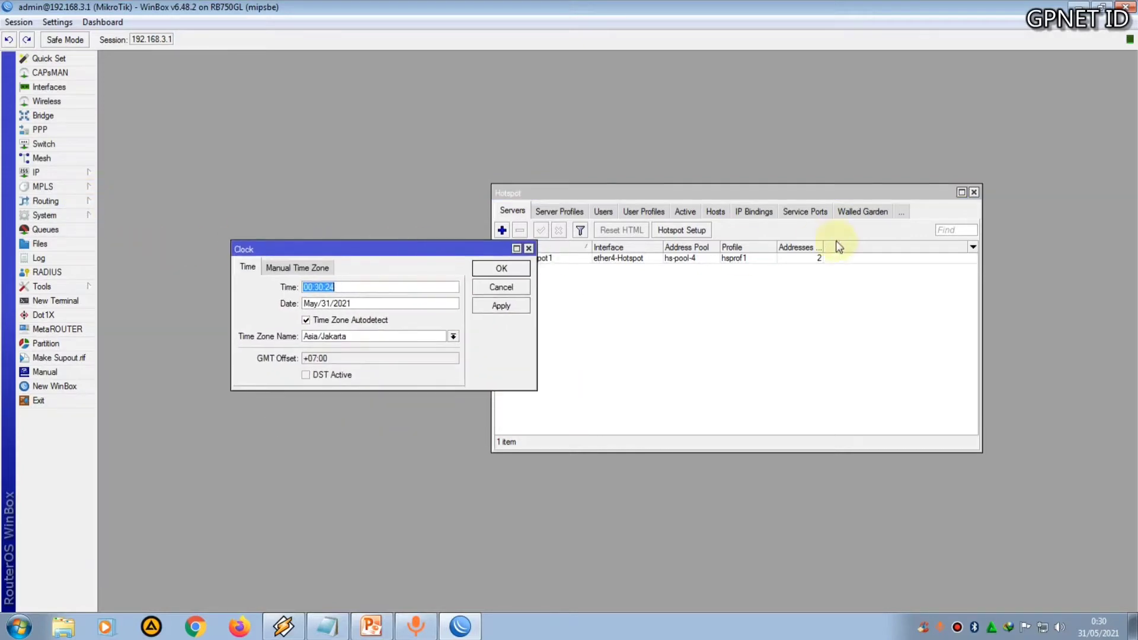
left_click_drag(818, 197, 881, 189)
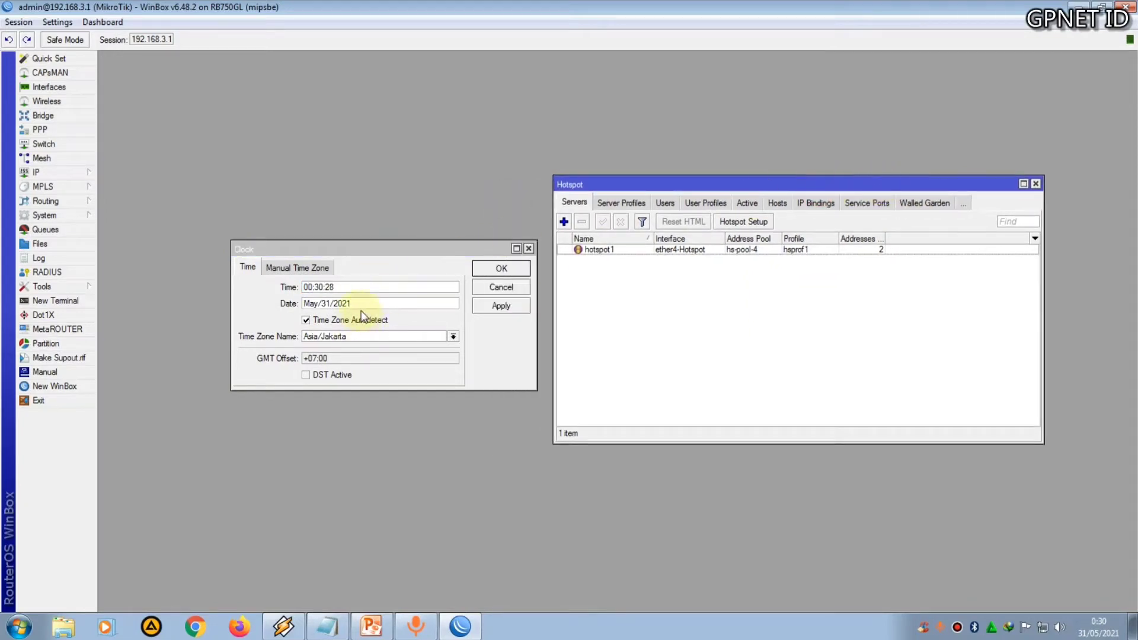
left_click(307, 320)
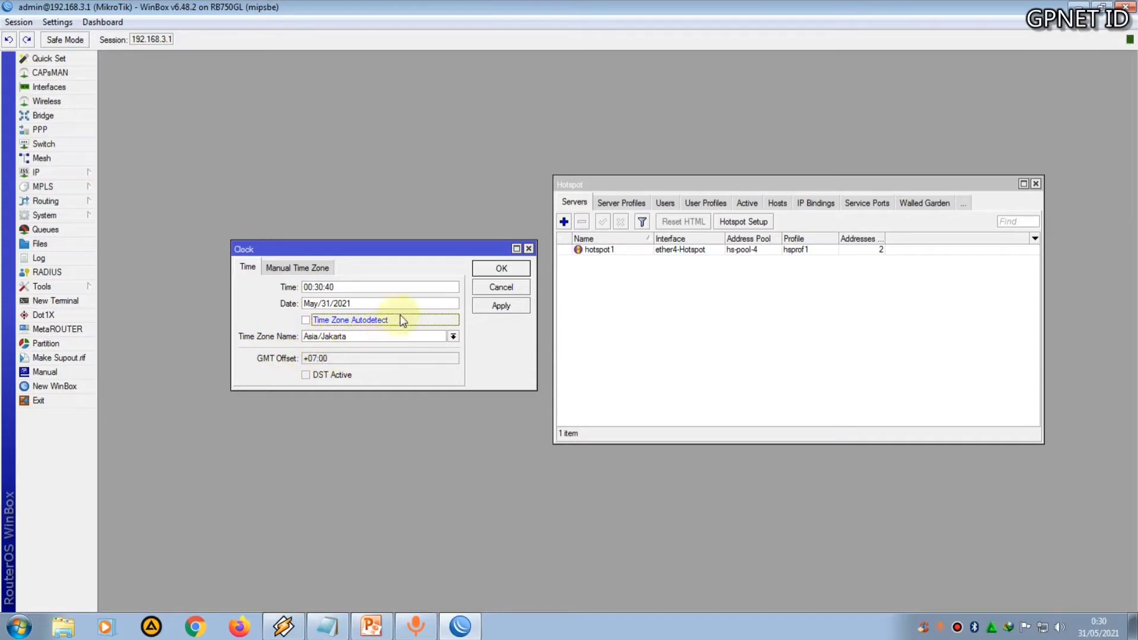
left_click(501, 270)
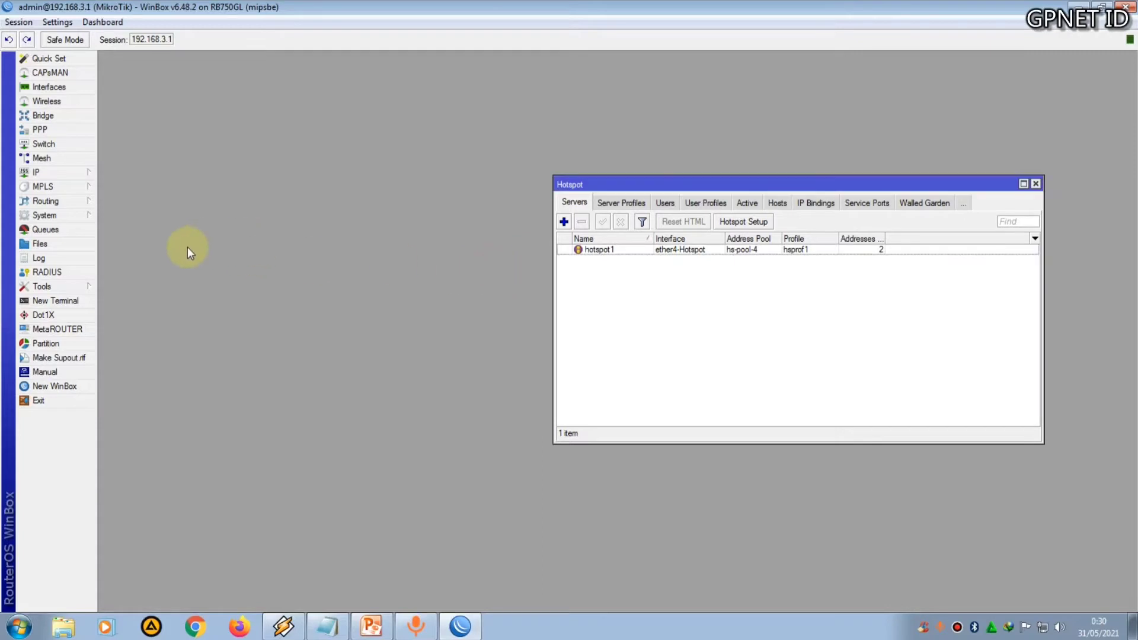
Open the system SNTP Client settings
left_click(70, 215)
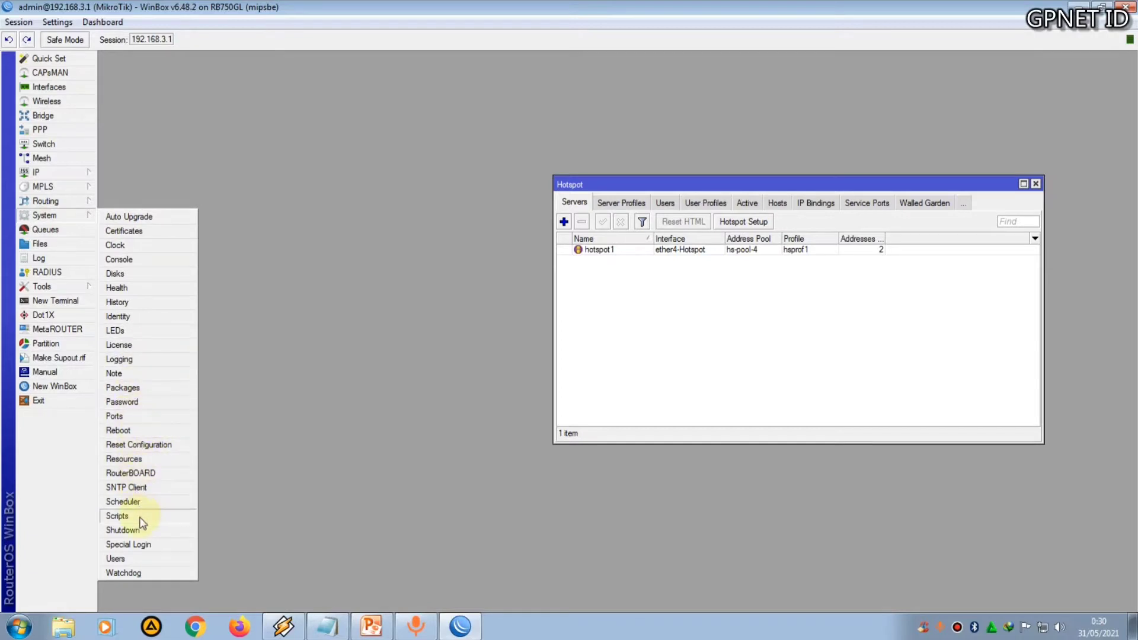
left_click(146, 490)
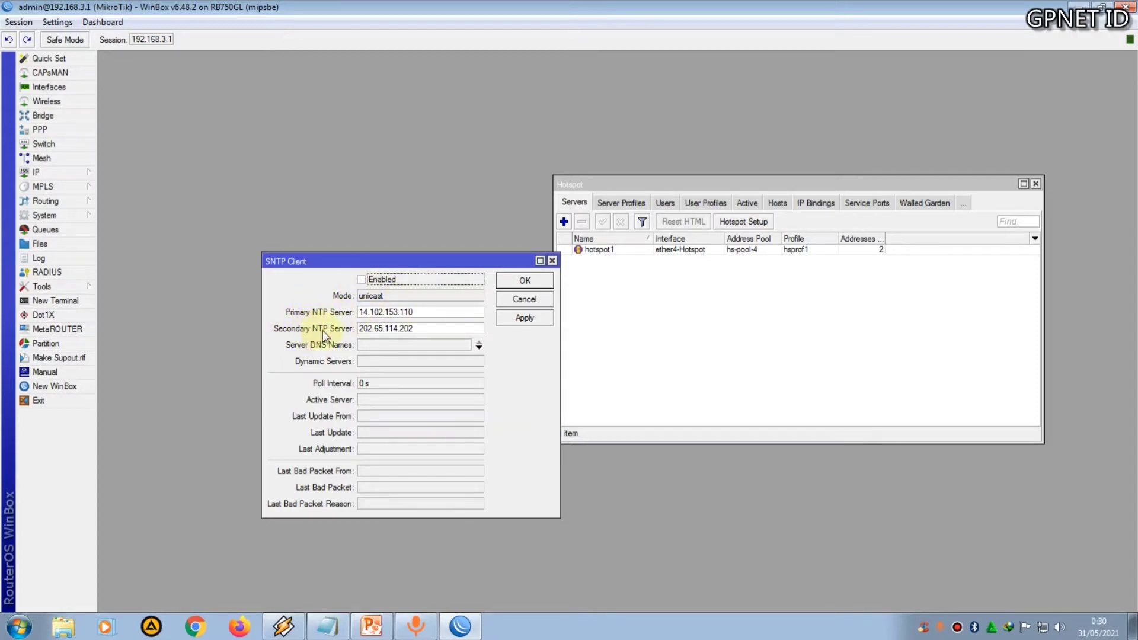
Switch to Firefox and search Google for sntp client
left_click(239, 627)
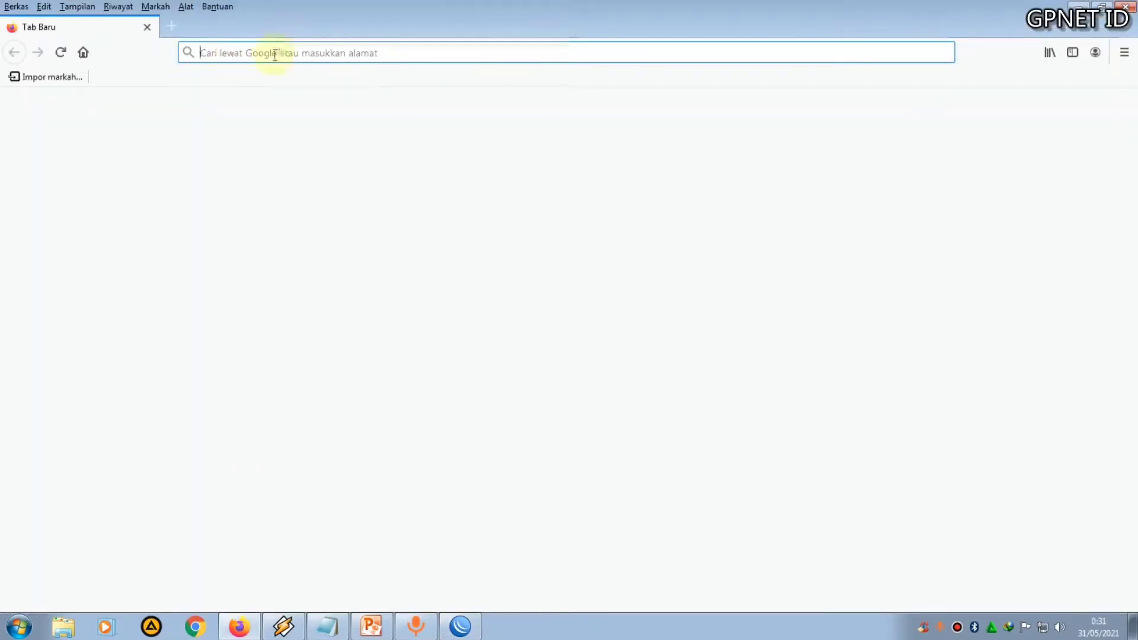
type("sntp client")
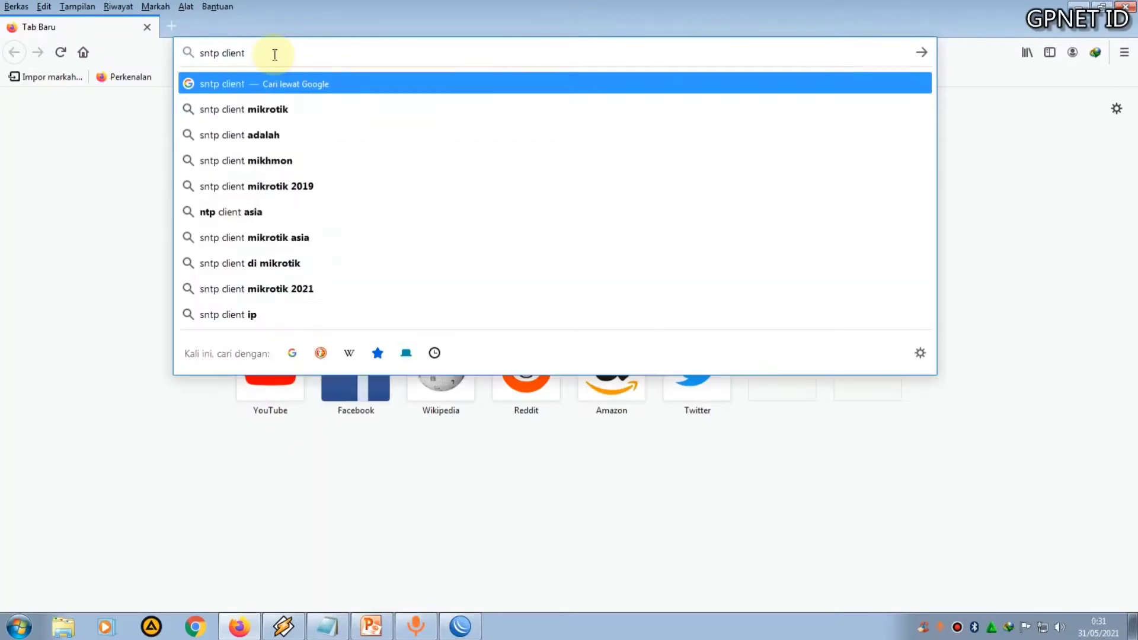
key("Return")
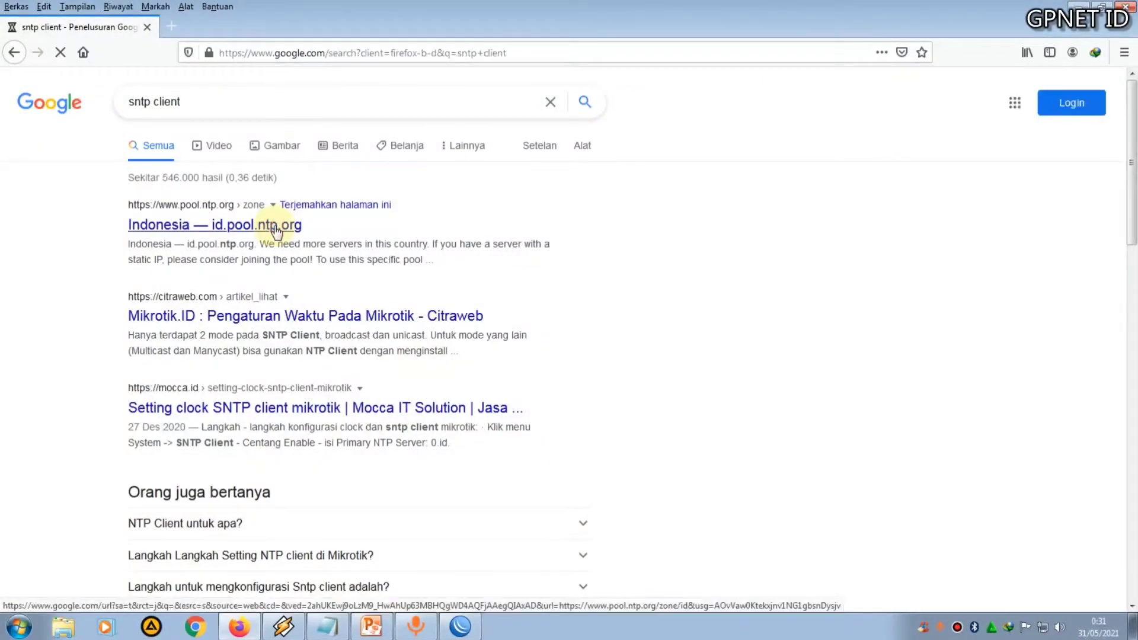
Open the Indonesia id.pool.ntp.org page and copy the server name 0.id.pool.ntp.org
left_click(276, 230)
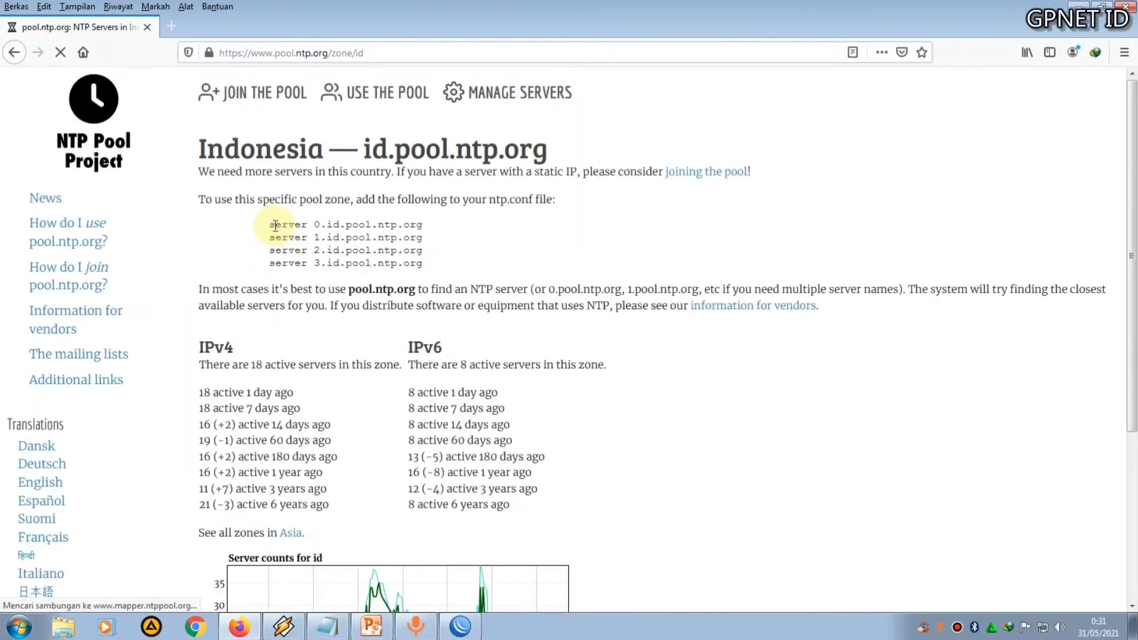
left_click_drag(422, 226, 314, 226)
right_click(314, 226)
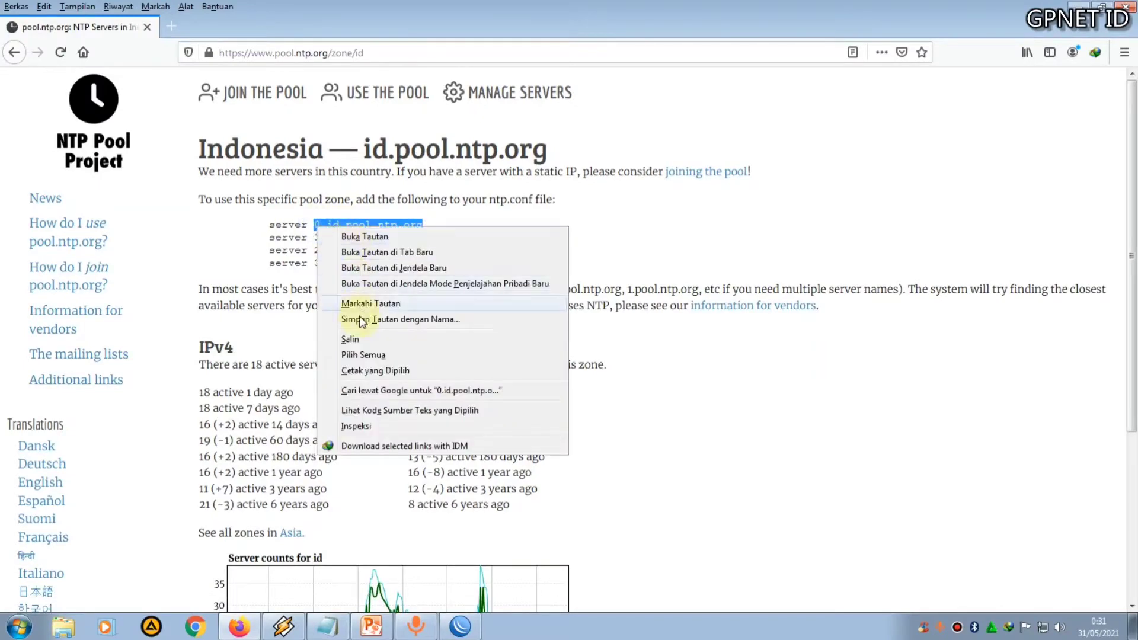
left_click(363, 343)
Back in WinBox, set both Primary and Secondary NTP Server to 0.id.pool.ntp.org
left_click(460, 627)
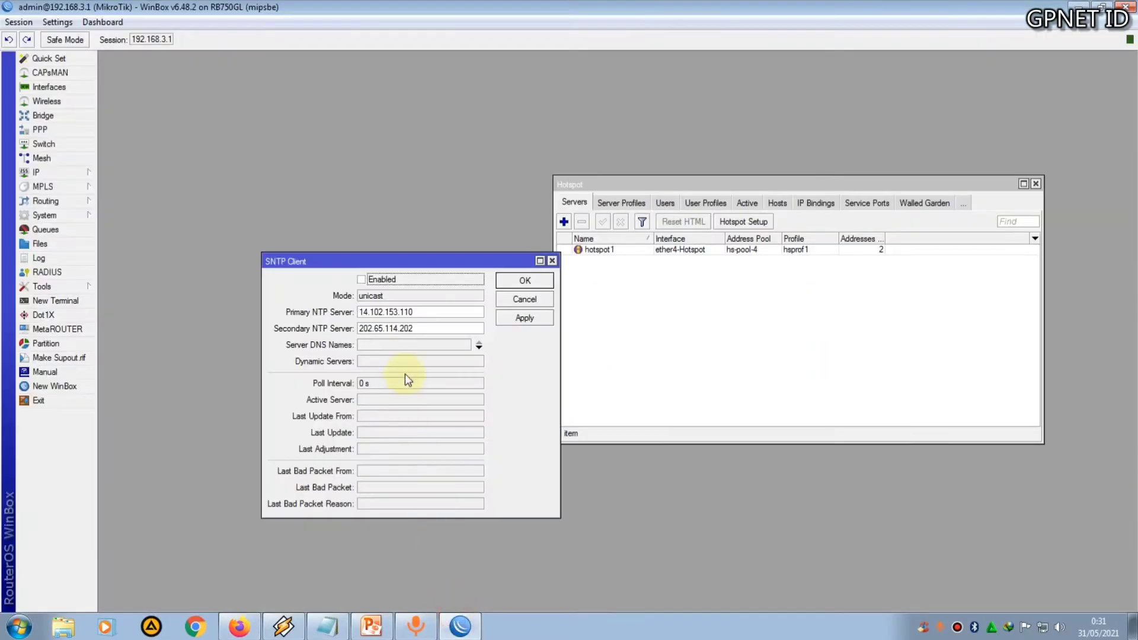
left_click_drag(442, 313, 347, 310)
key("ctrl+v")
left_click_drag(437, 328, 338, 330)
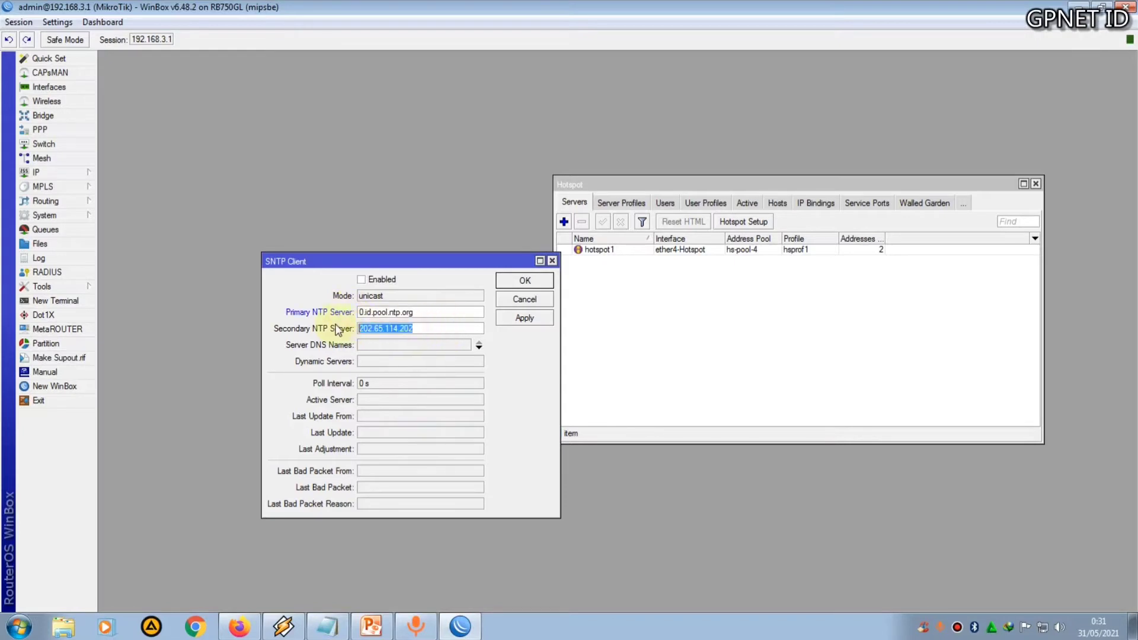
key("ctrl+v")
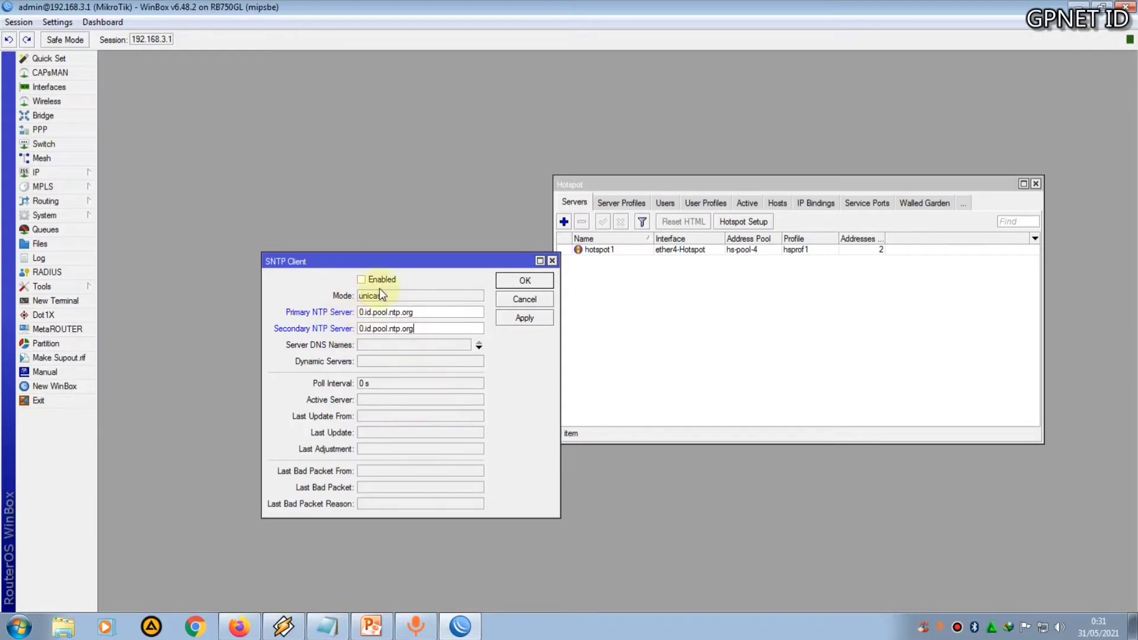
Enable the SNTP client, apply, and close its settings
left_click(363, 279)
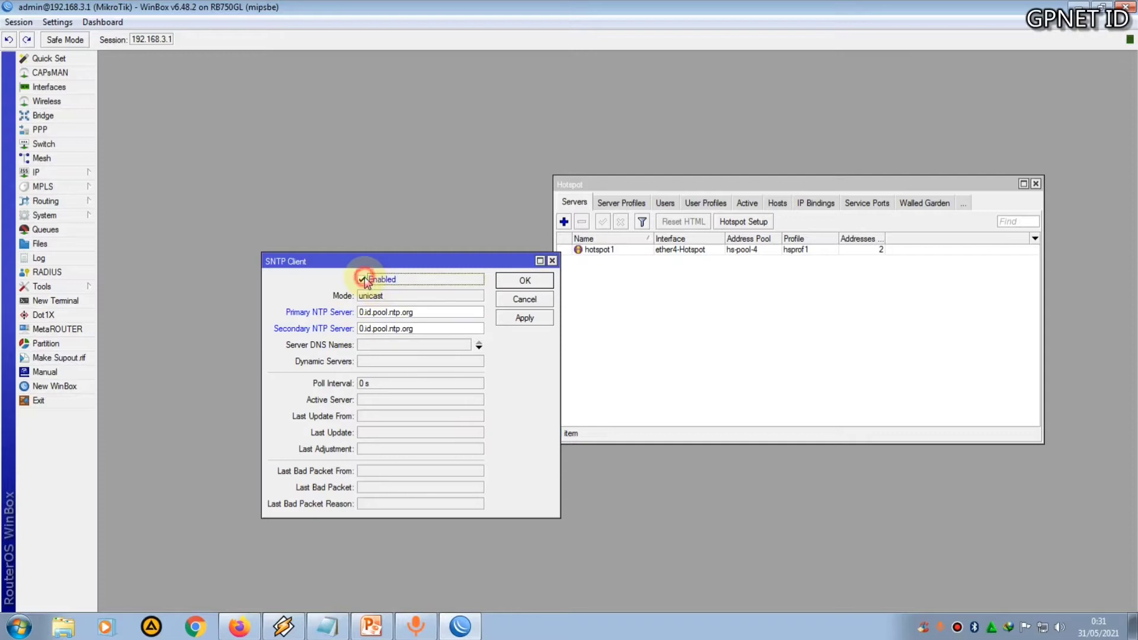
left_click(507, 320)
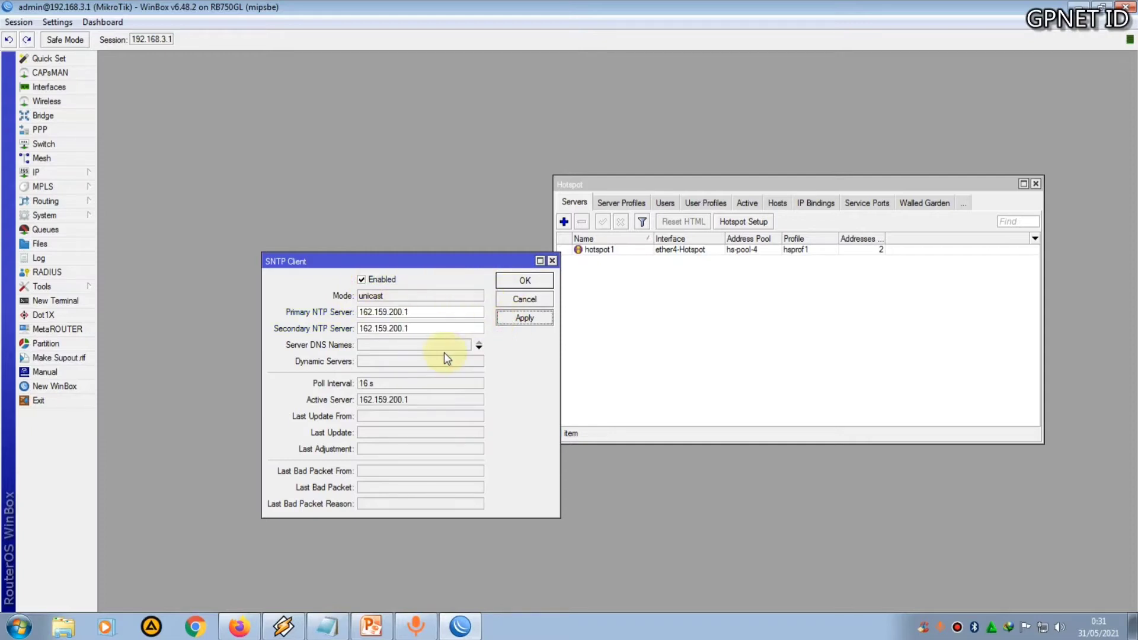
left_click(516, 284)
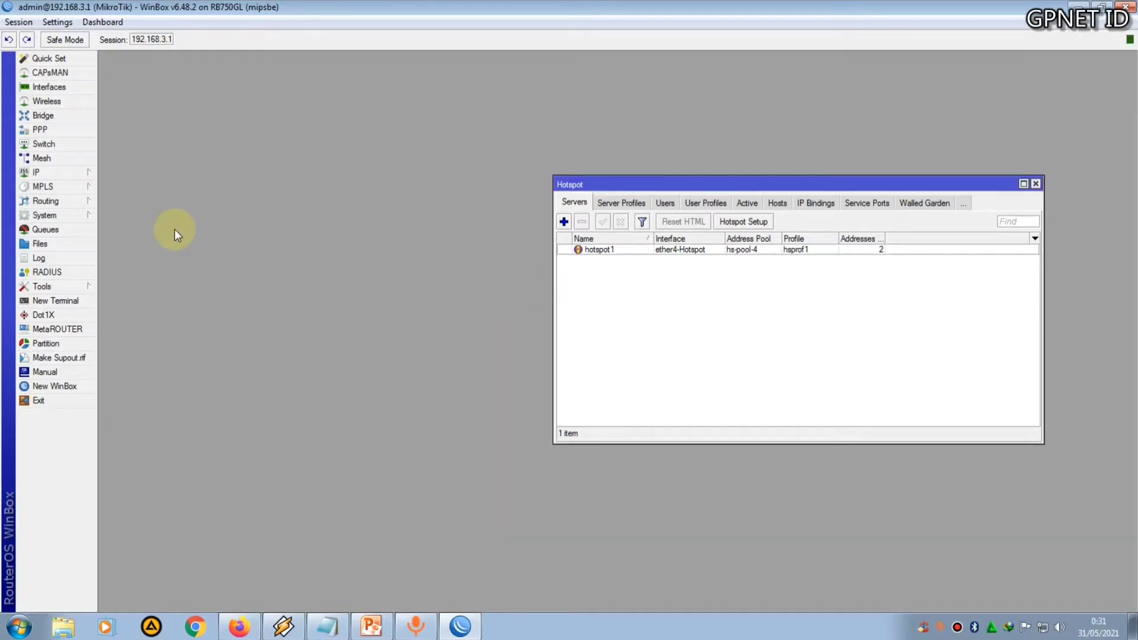
Reopen the SNTP Client settings to check them, then close
left_click(66, 173)
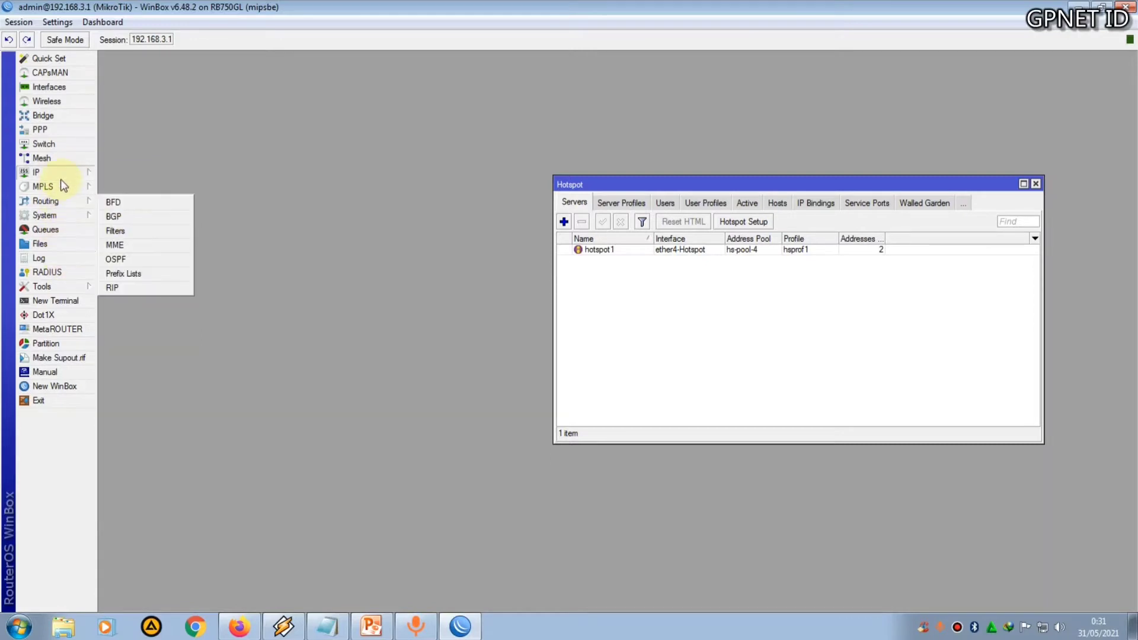
left_click(58, 216)
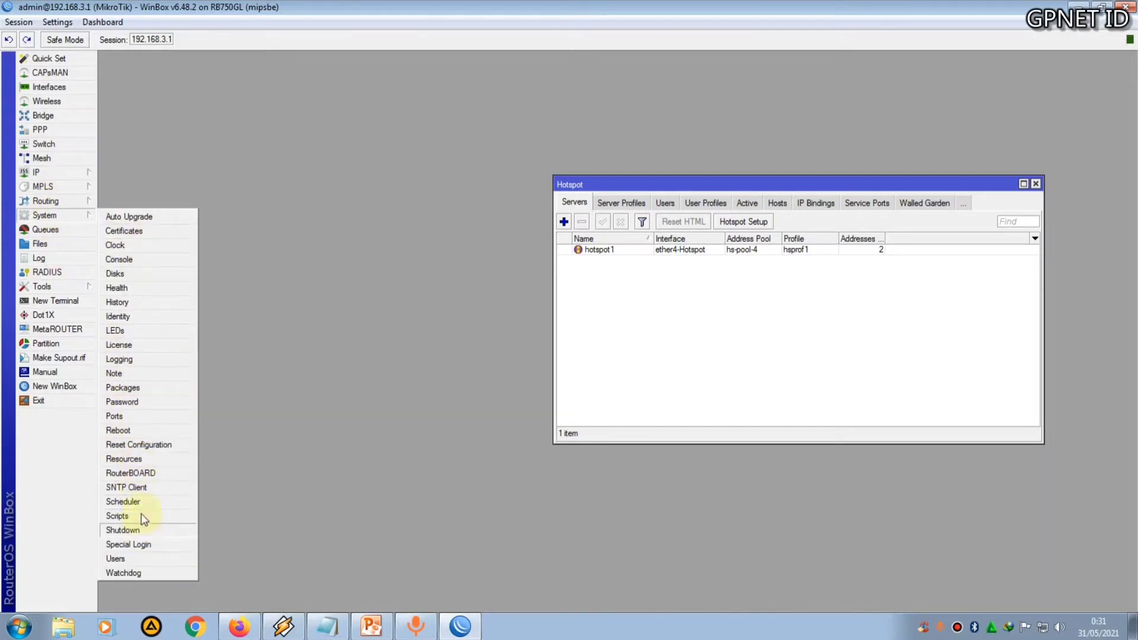
left_click(133, 487)
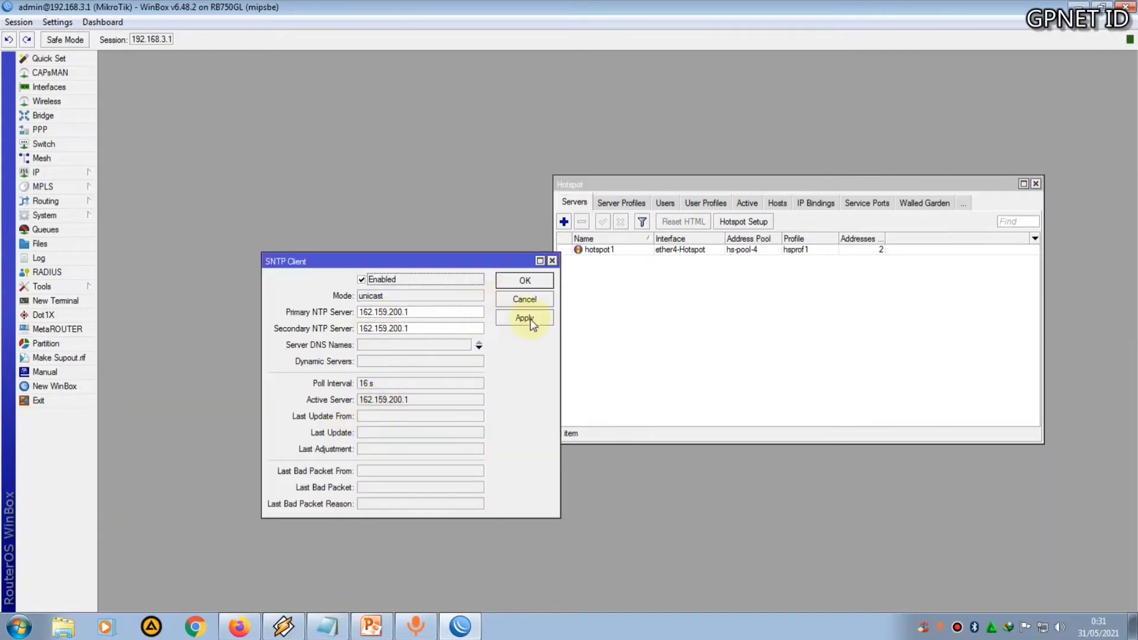
left_click(524, 281)
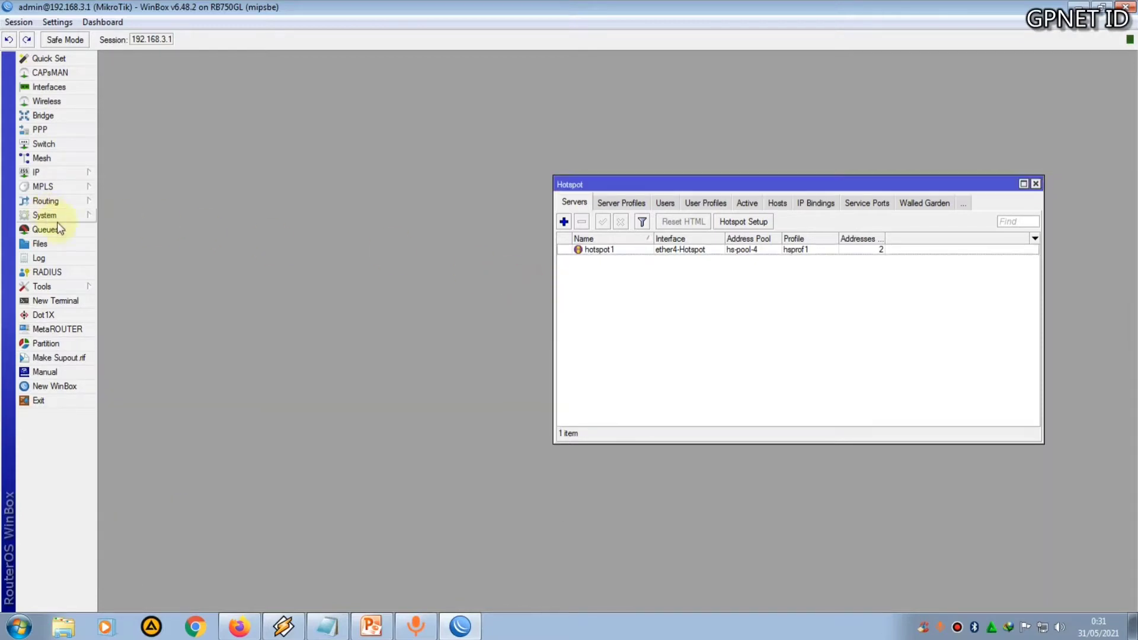
Review the IP Cloud settings and close them
left_click(51, 172)
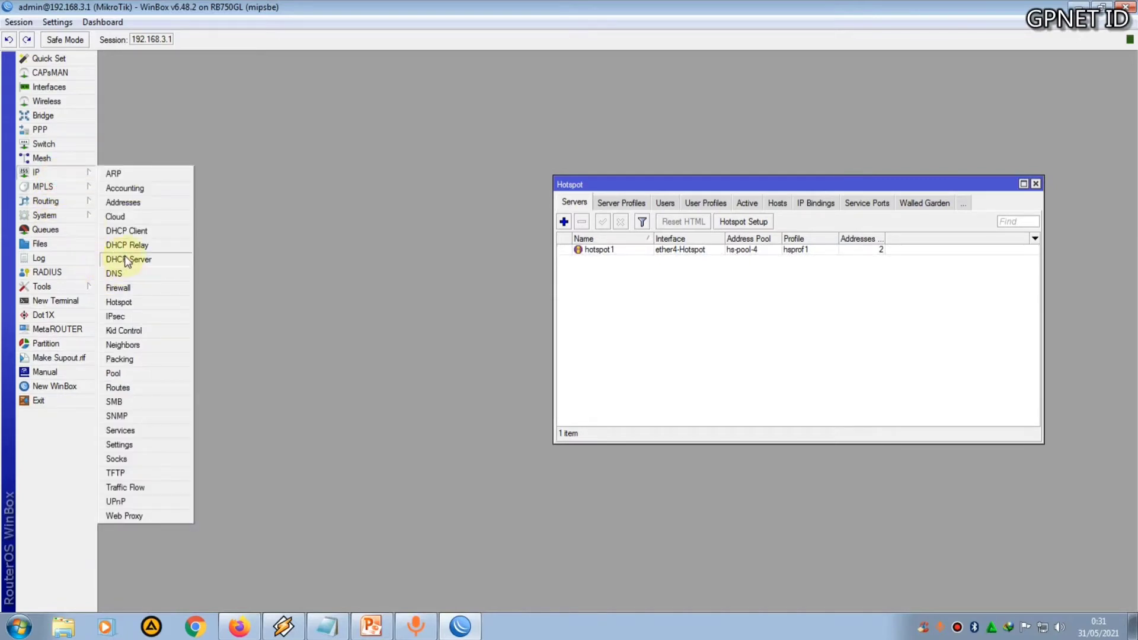
left_click(145, 218)
left_click_drag(545, 270, 334, 233)
left_click(278, 280)
left_click(489, 249)
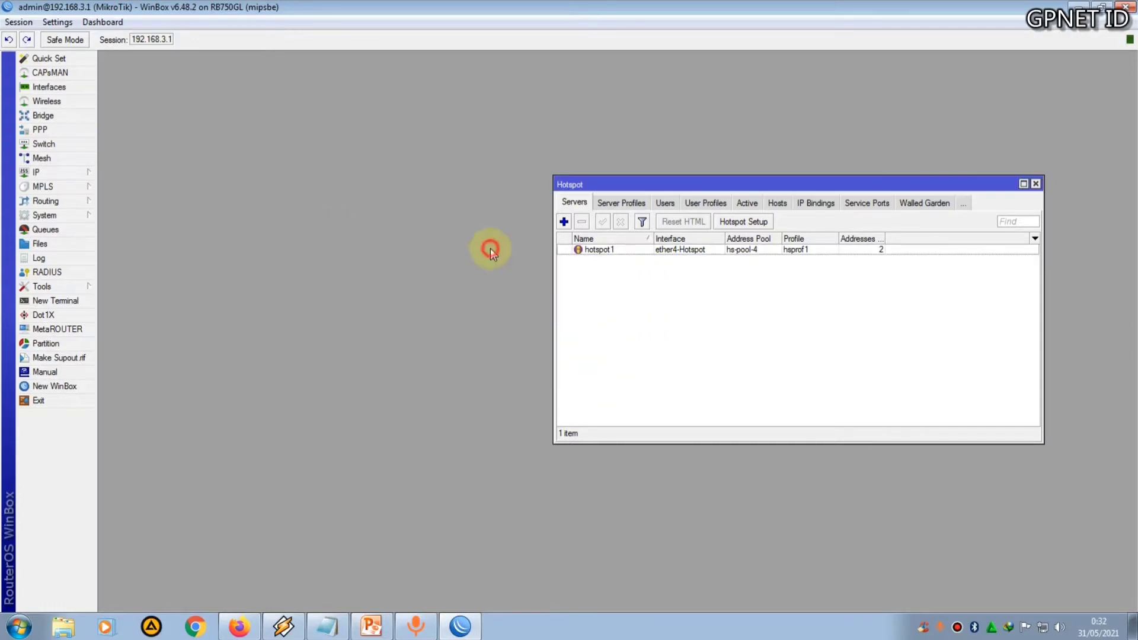
Close the Hotspot window and switch to the PowerPoint presentation
left_click(1035, 184)
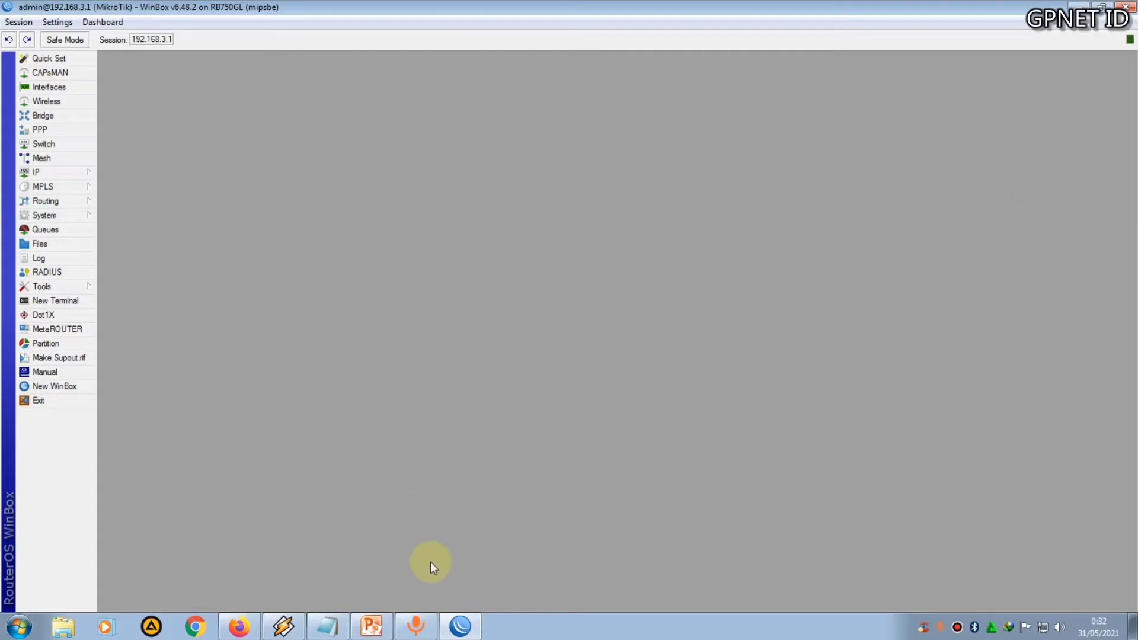
left_click(371, 627)
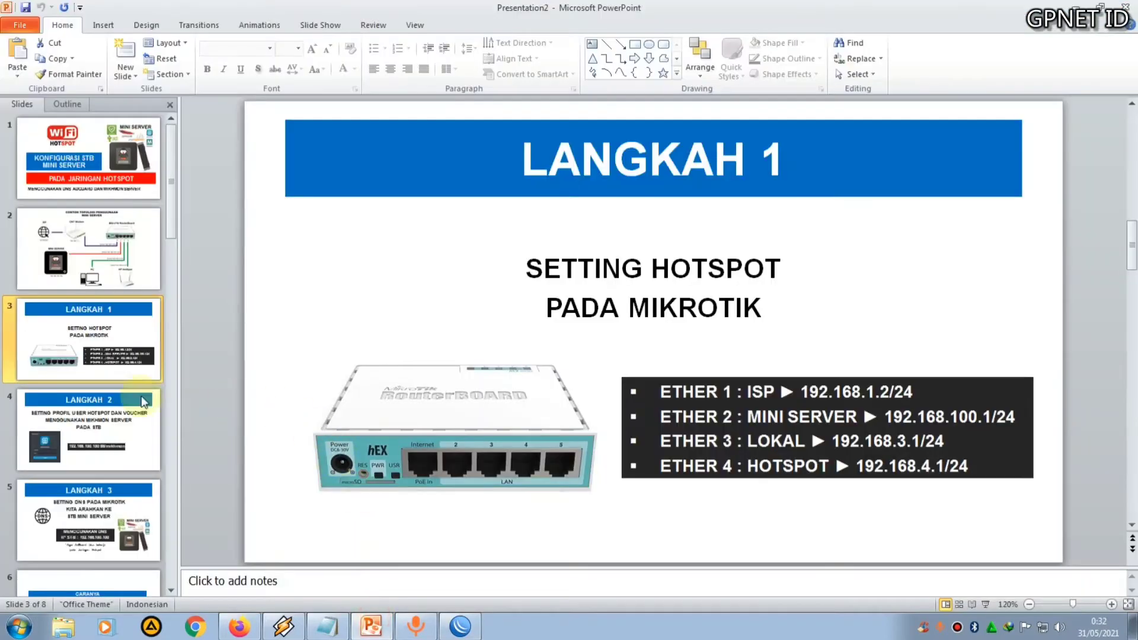
Present the slide for step 2 about Mikhmon user profiles and vouchers as a slide show, then exit it
left_click(111, 430)
left_click(986, 604)
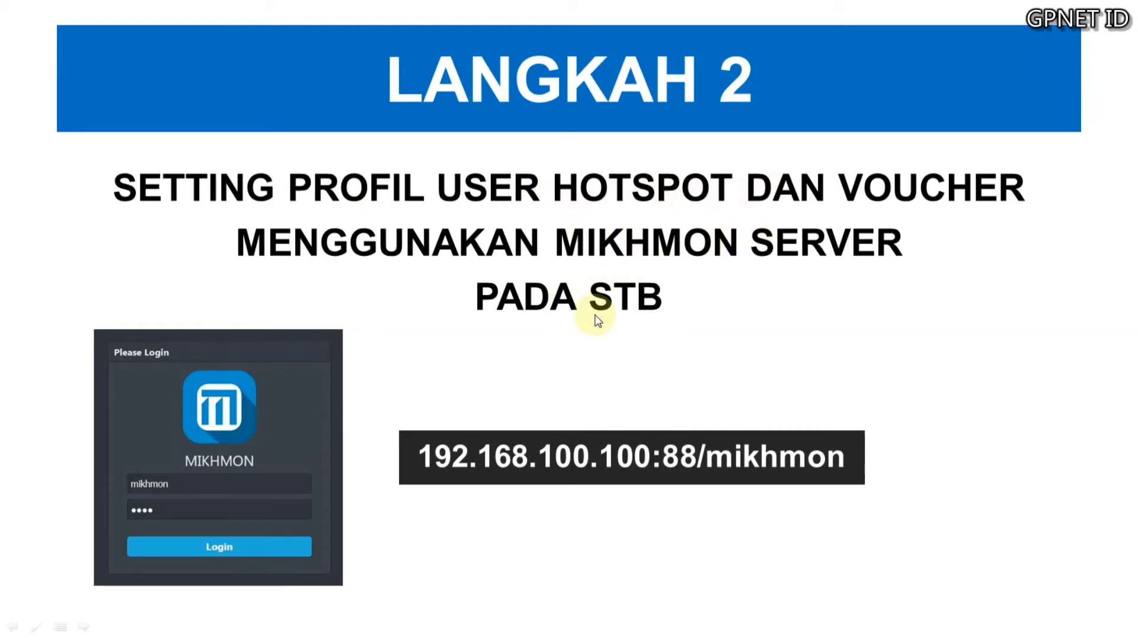
key("Escape")
Switch to the browser and open 192.168.100.100:88/mikhmon in a new tab
left_click(247, 630)
left_click(173, 27)
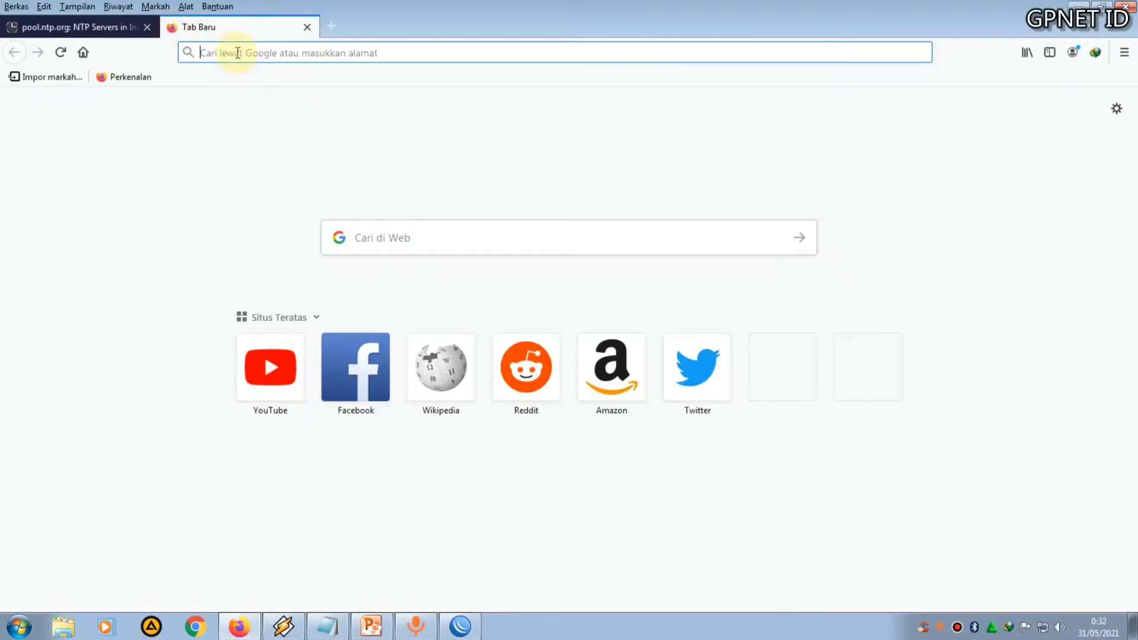
left_click(237, 53)
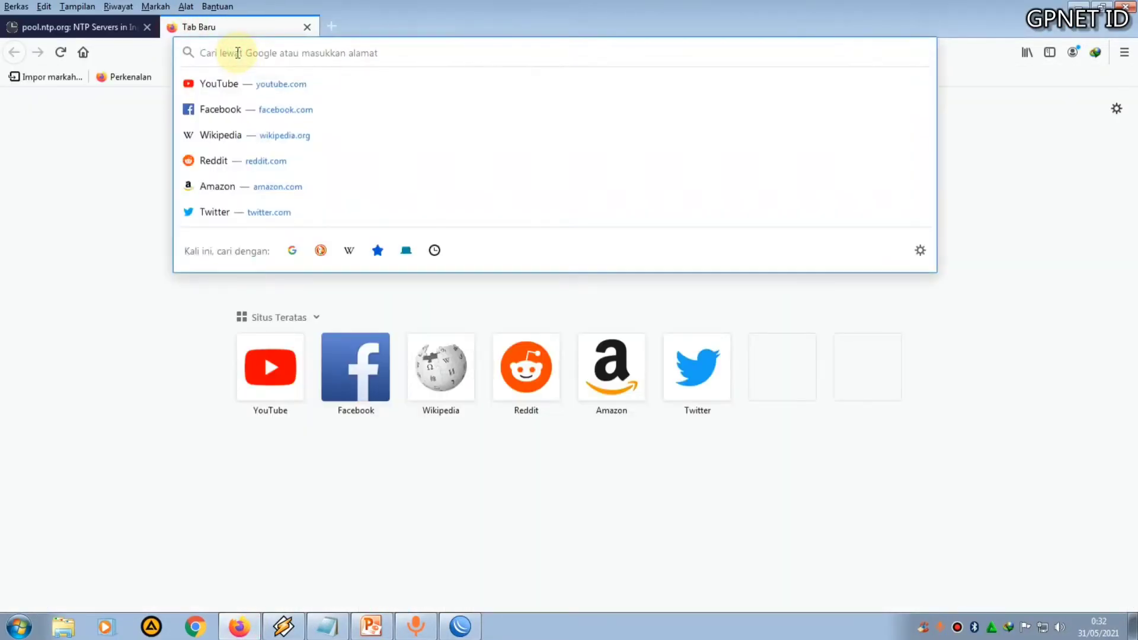
type("192.168.100.100:88")
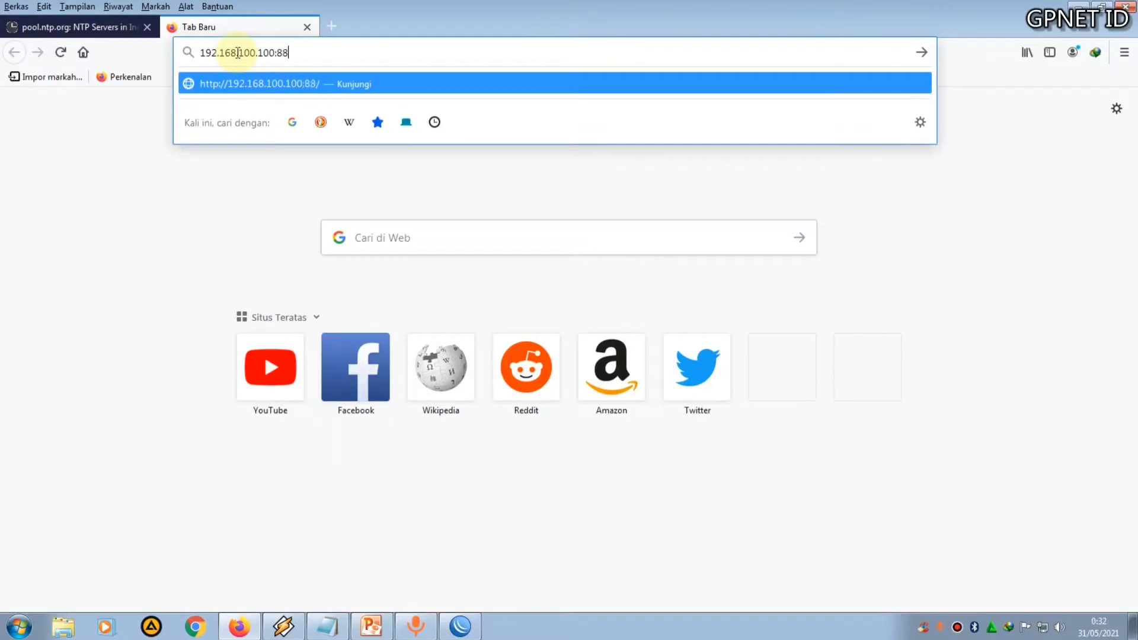
type("/mikhmon")
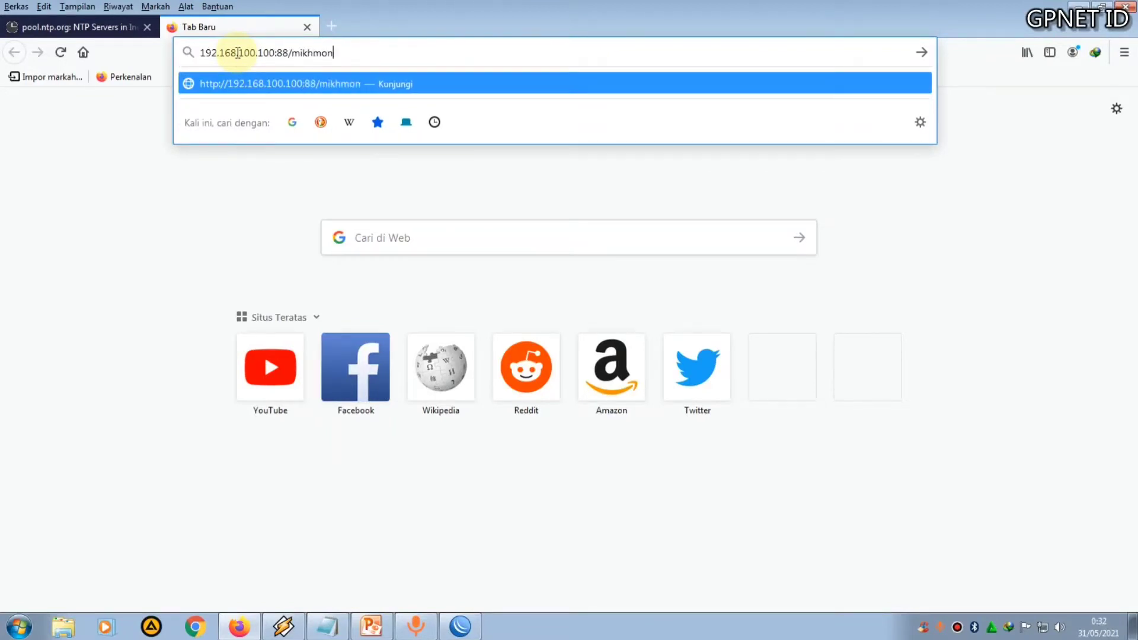
key("Return")
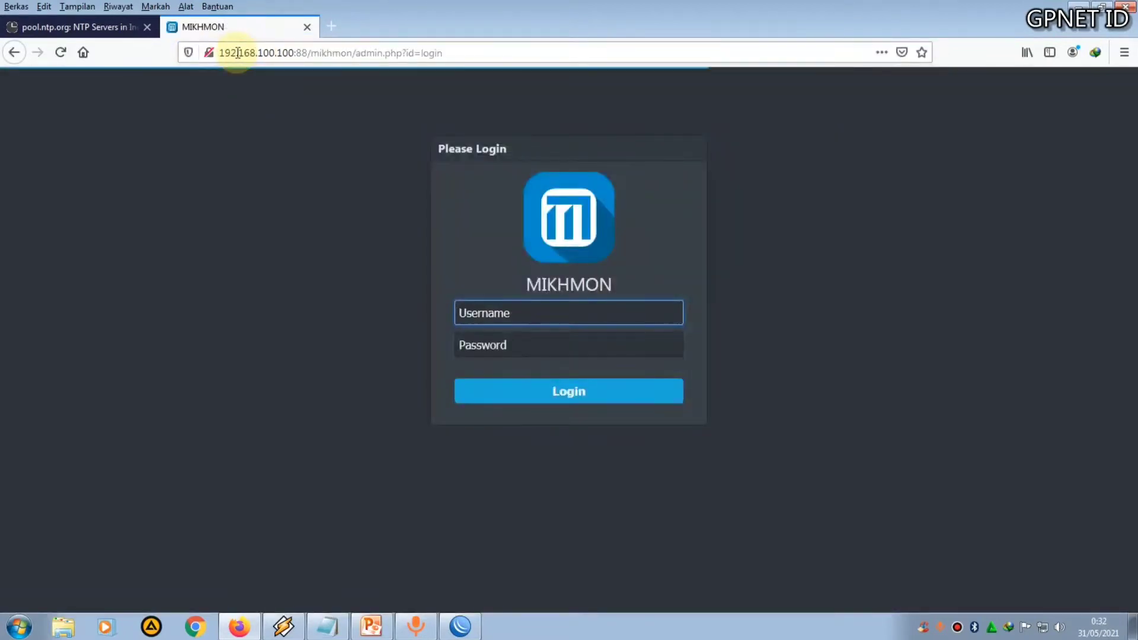
Log in to Mikhmon as mikhmon with the admin password, declining to save the login
type("mikhmo")
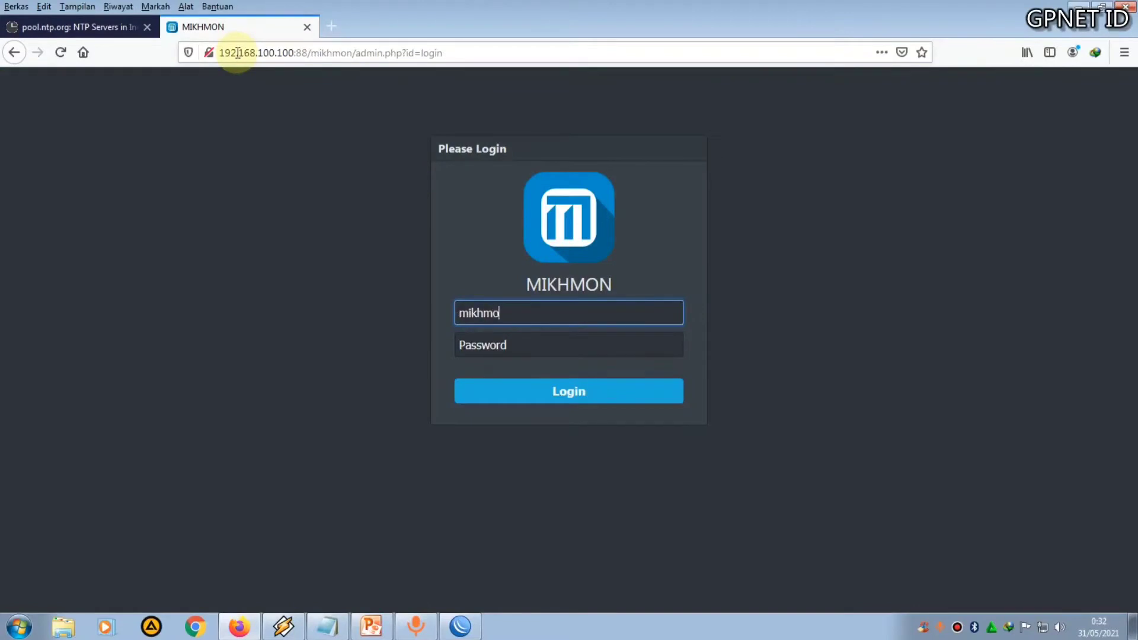
left_click(528, 347)
type("1234")
left_click(568, 392)
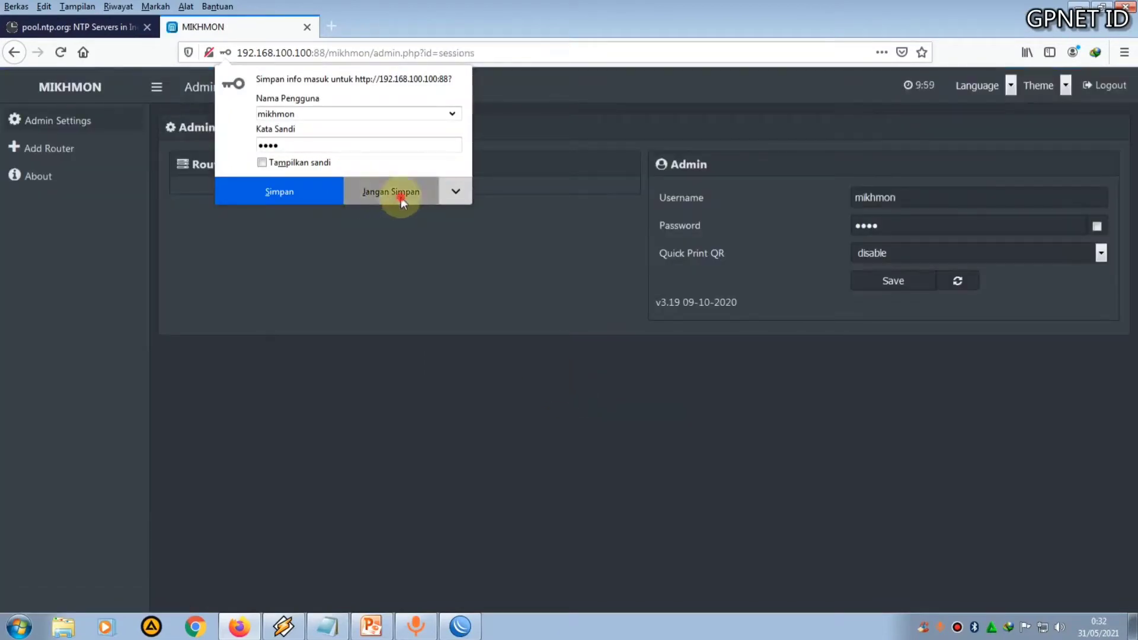
left_click(400, 195)
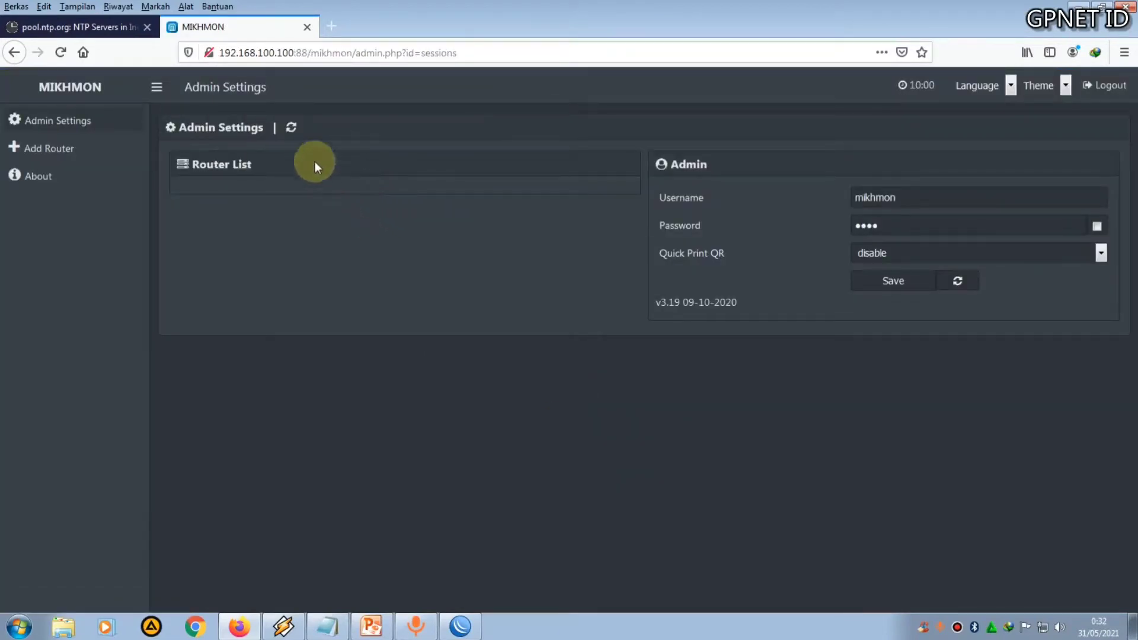
Add a new router session and name it STB
left_click(65, 148)
left_click(371, 194)
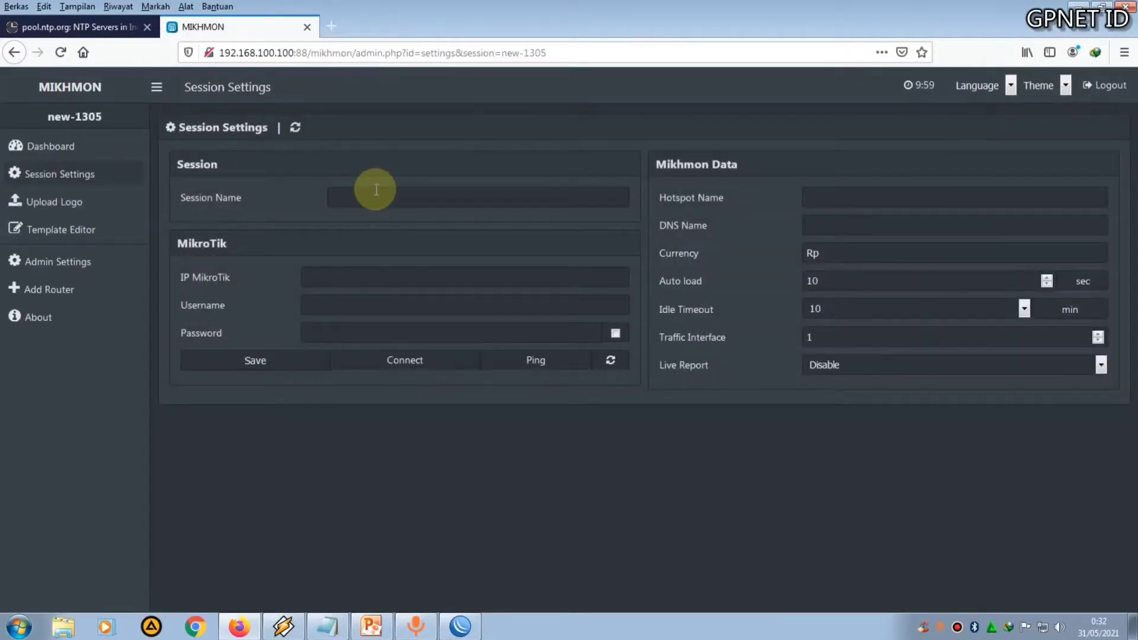
left_click(376, 195)
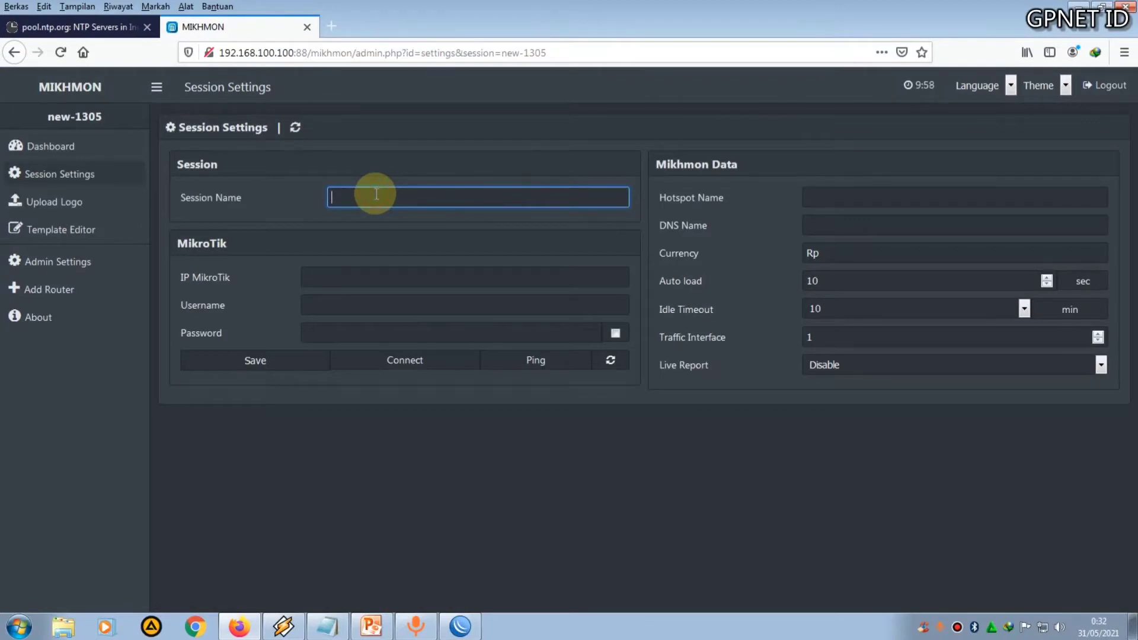
type("STB")
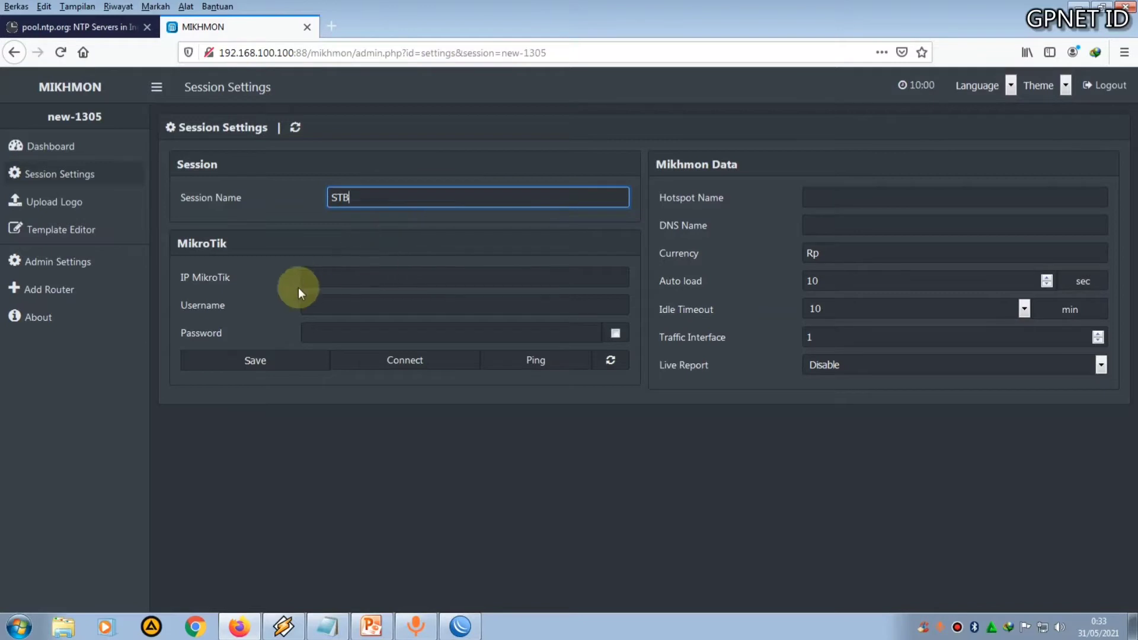
Enter the MikroTik IP 192.168.100.1, username admin and the router password for the session
left_click(323, 280)
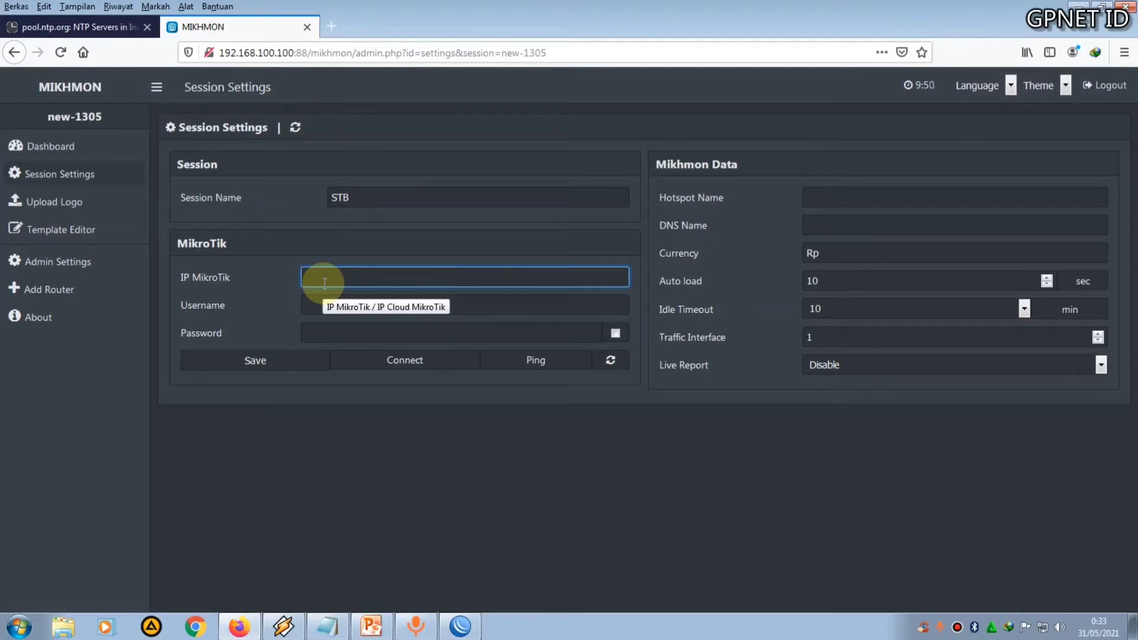
type("192.168.100.1")
left_click(323, 307)
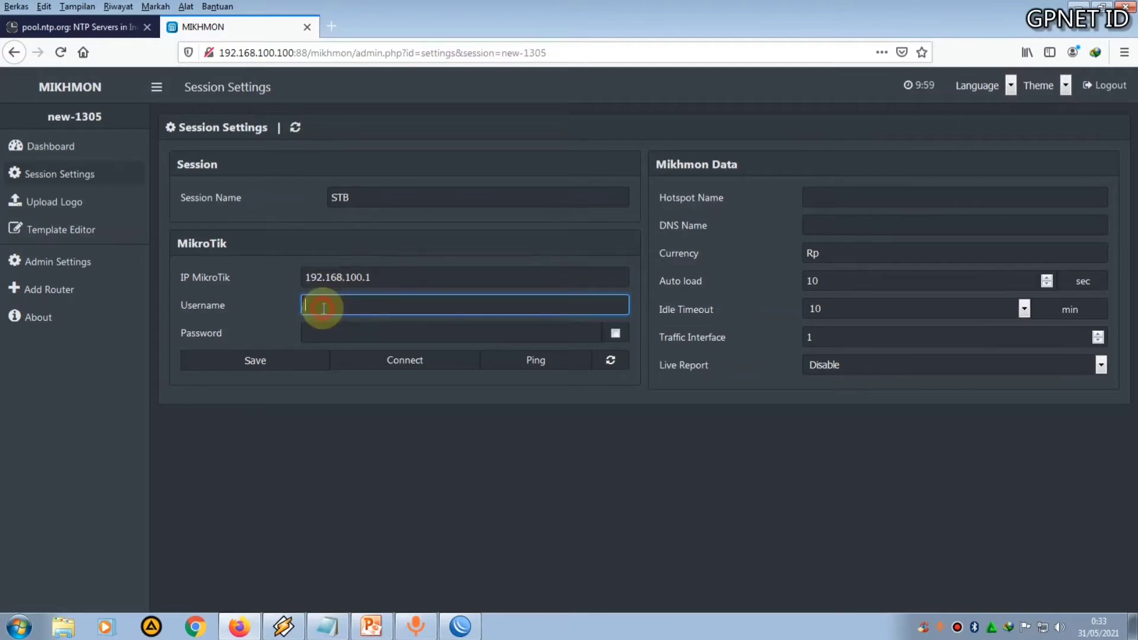
type("admin")
left_click(327, 332)
type("********")
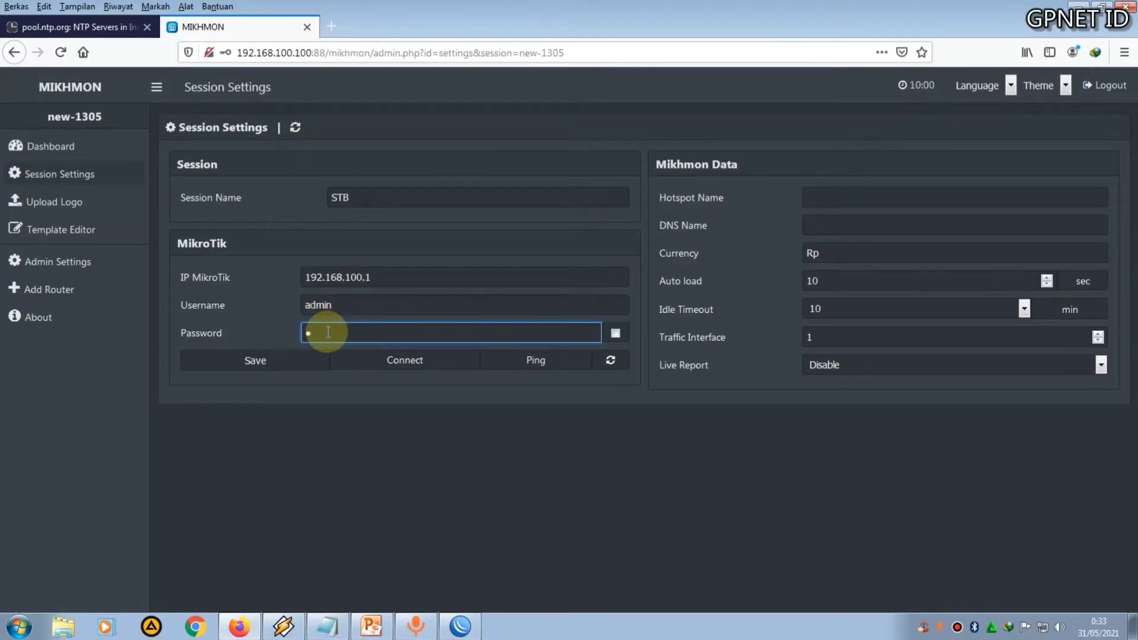
type("*")
Set the hotspot name to GPNET HOTSPOT and move to the DNS name field
left_click(819, 195)
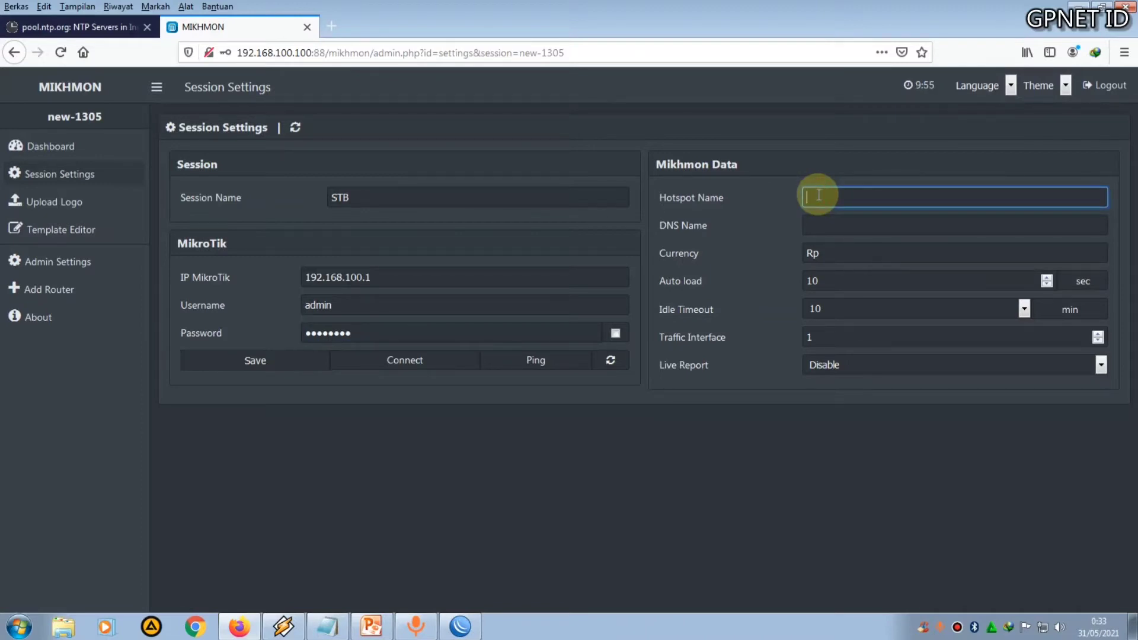
type("GPNET HOTSPOT")
left_click(812, 228)
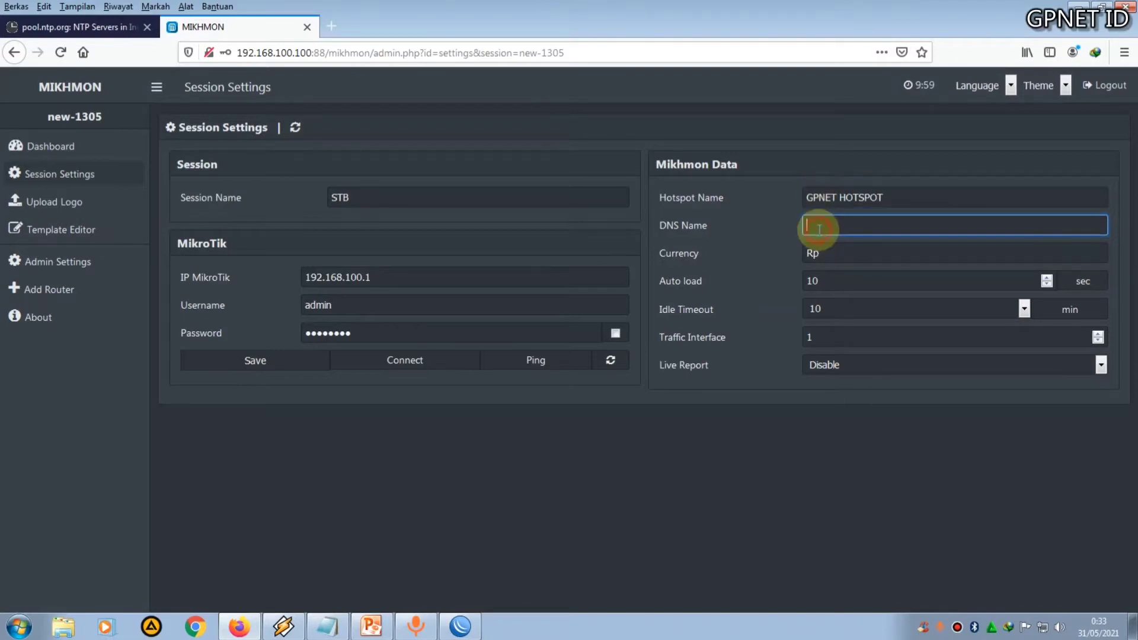
In WinBox, open the hsprof1 hotspot server profile and copy its DNS name
left_click(460, 625)
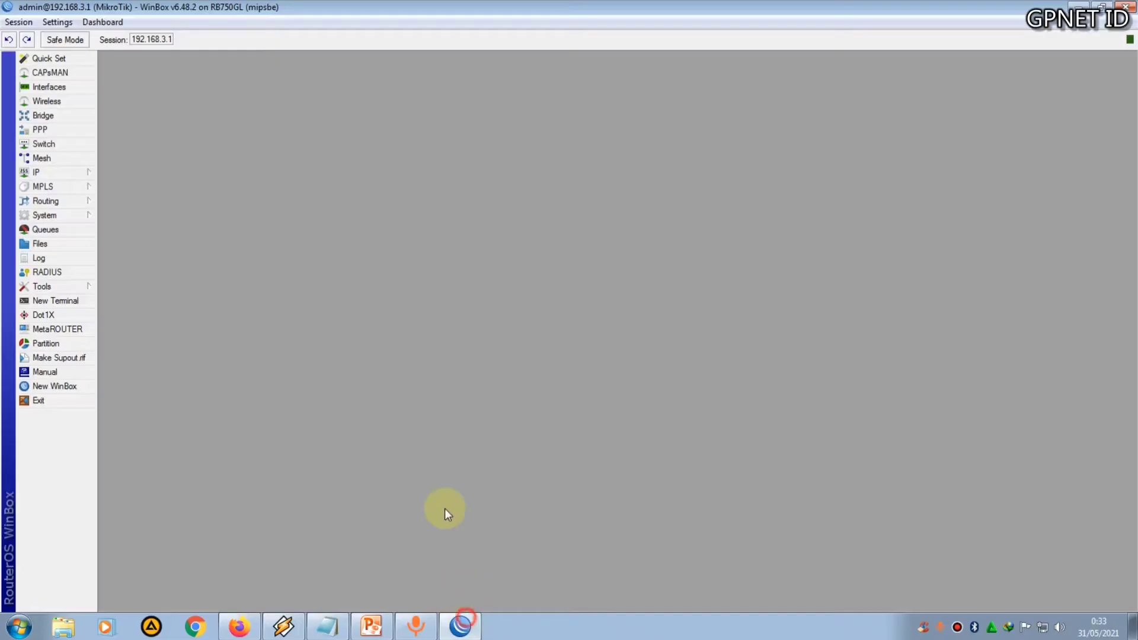
left_click(70, 172)
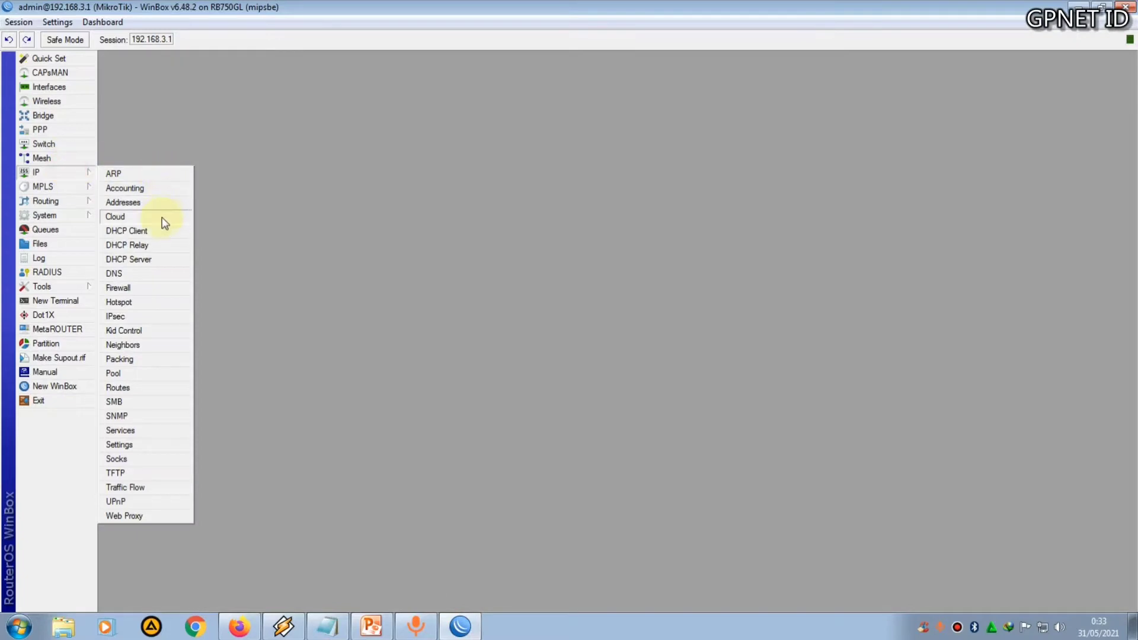
left_click(145, 301)
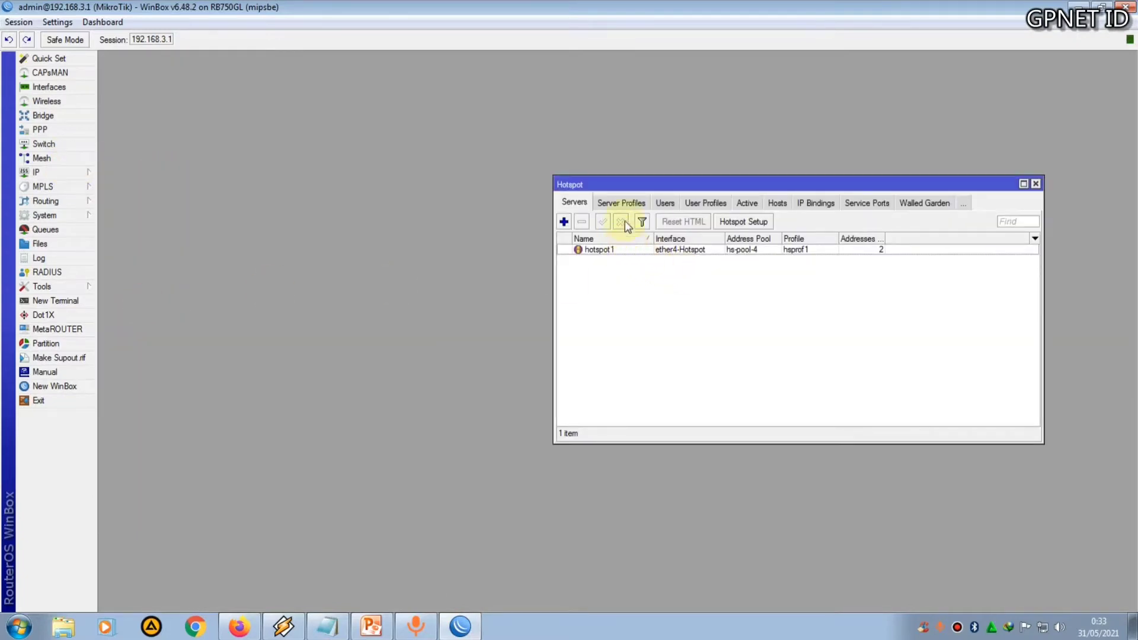
left_click(622, 203)
double_click(626, 261)
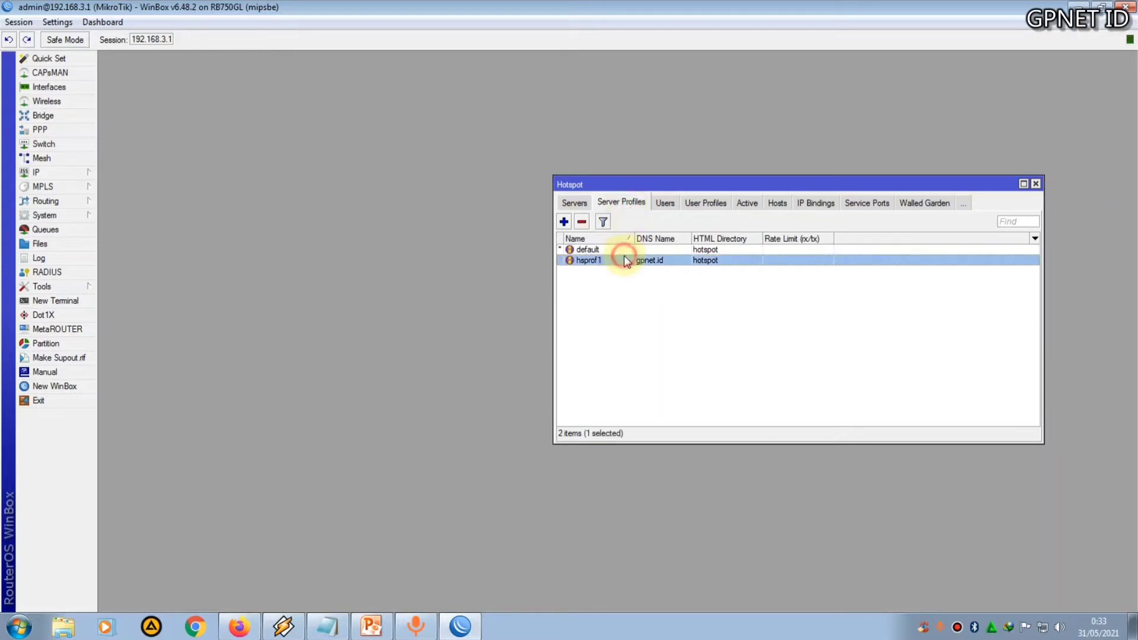
left_click(176, 264)
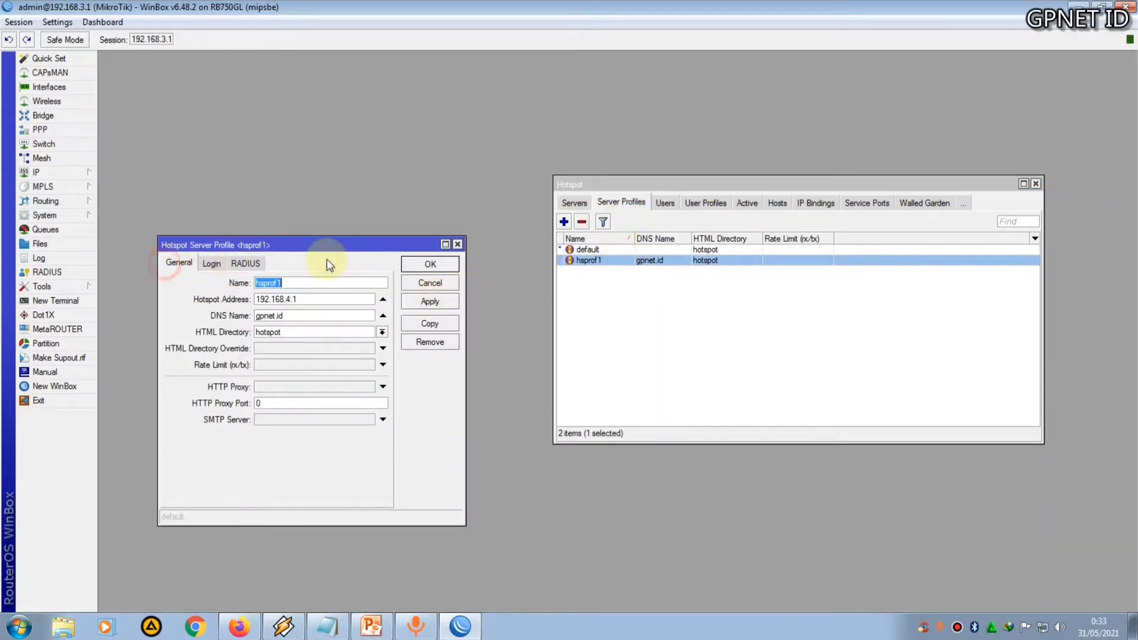
left_click_drag(345, 251, 410, 169)
left_click_drag(374, 236, 312, 237)
right_click(337, 235)
left_click(376, 258)
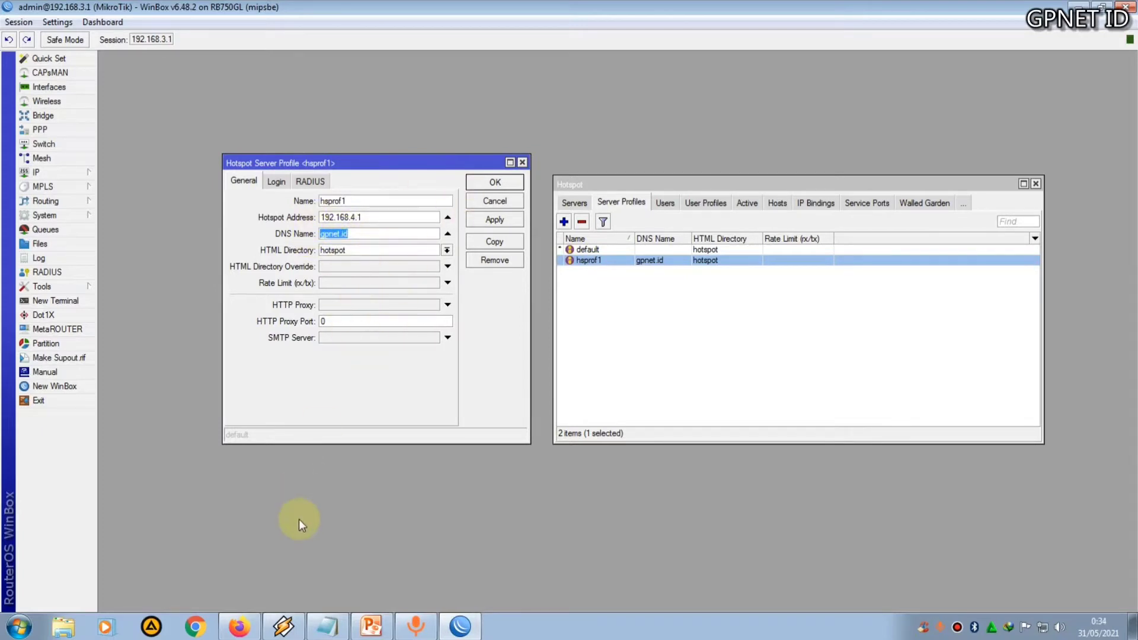
Paste the DNS name gpnet.id into the Mikhmon session and set Live Report to Enable
left_click(239, 627)
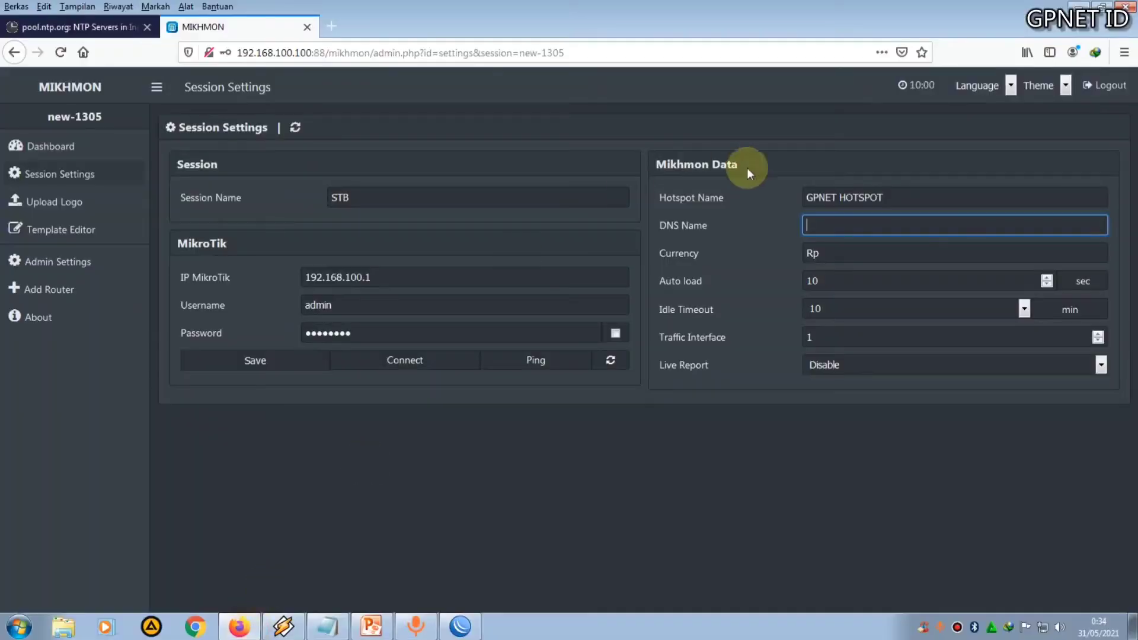
key("ctrl+v")
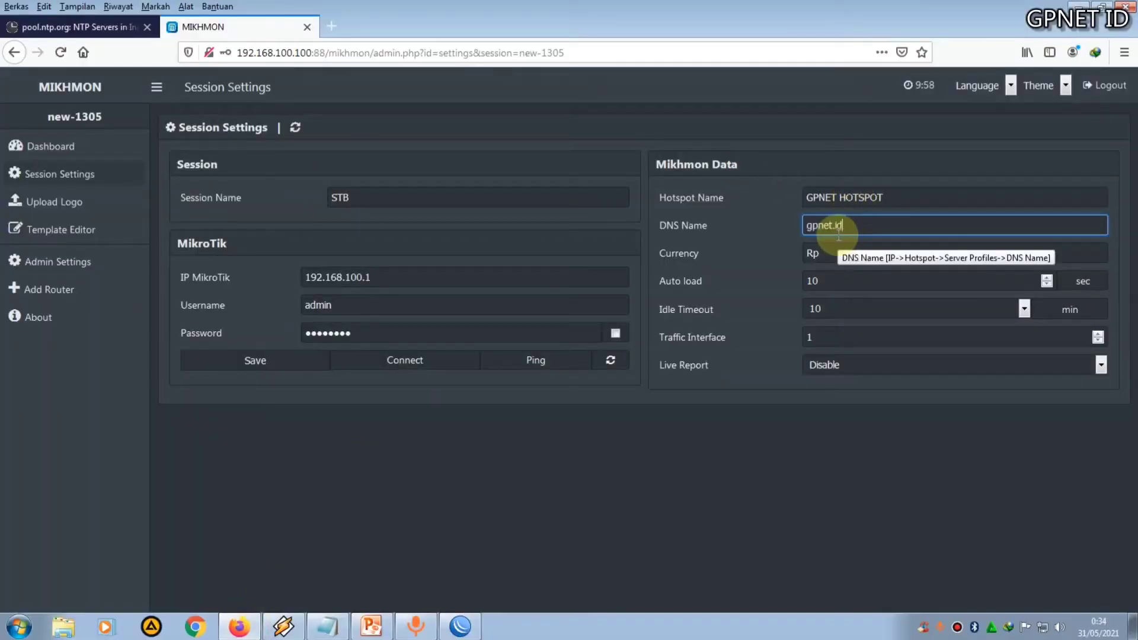
left_click(836, 362)
left_click(834, 396)
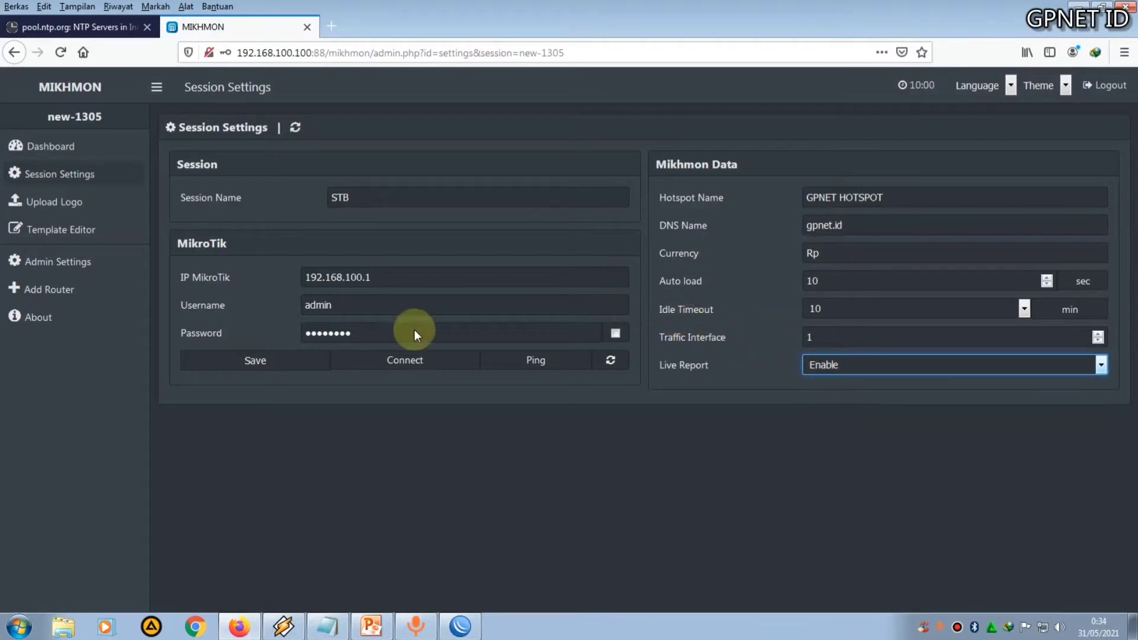
Save the session settings and connect to the router, declining to store the credentials
left_click(259, 361)
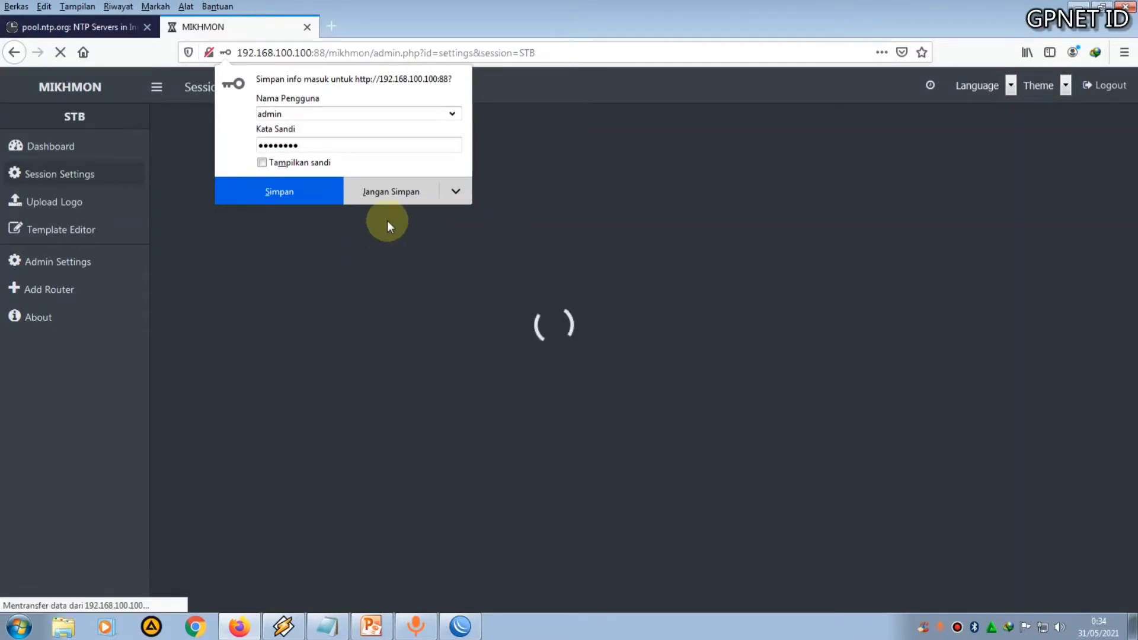
left_click(389, 200)
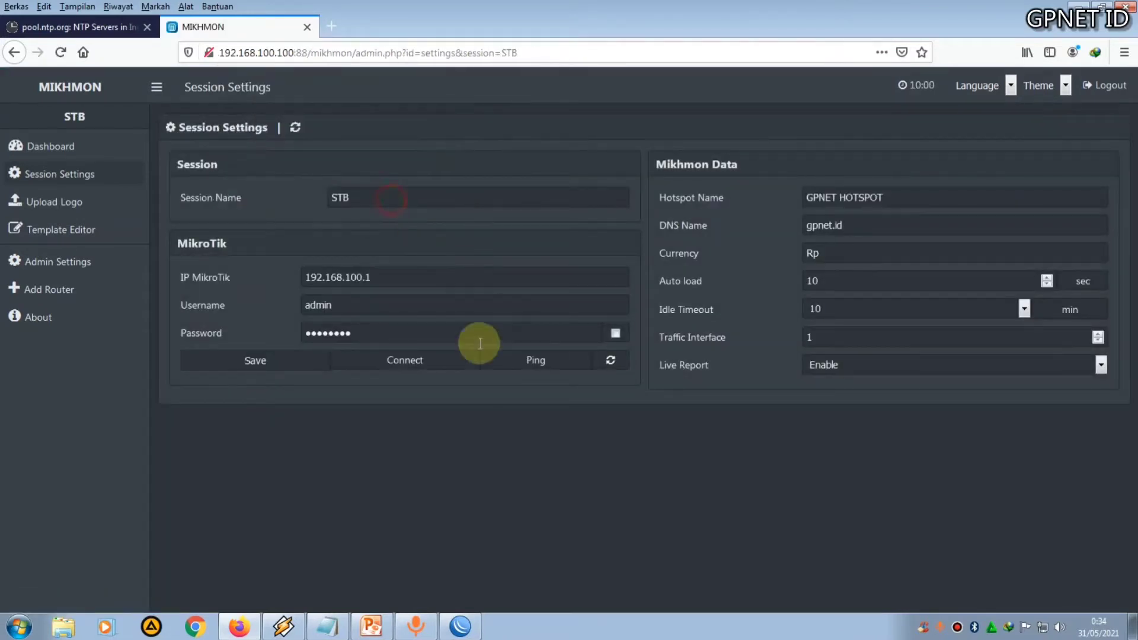
left_click(448, 370)
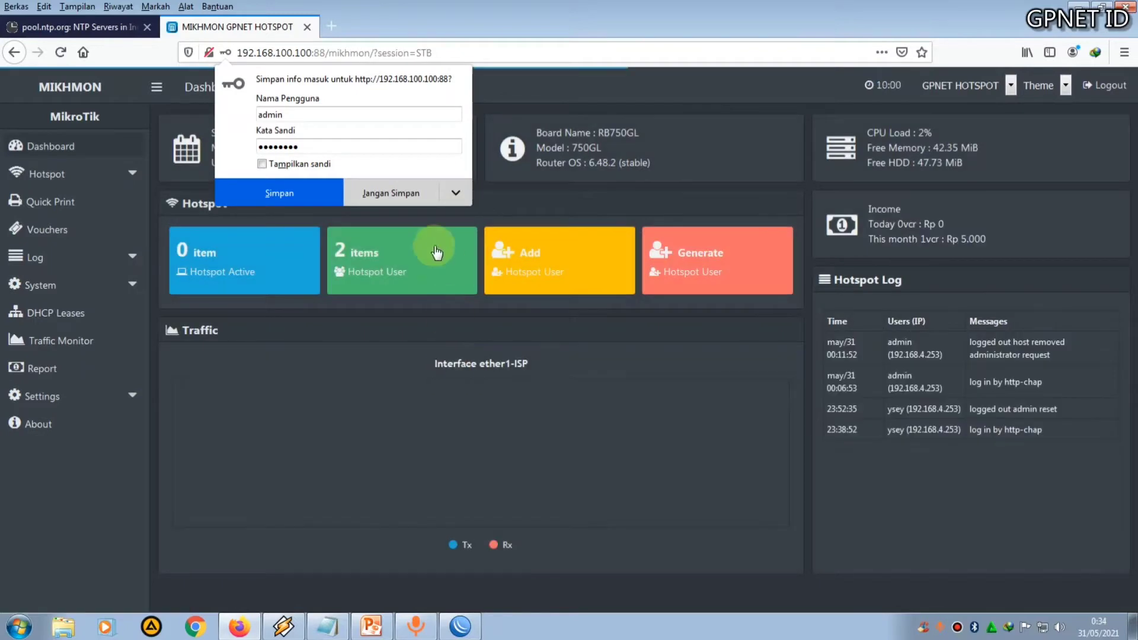
left_click(396, 193)
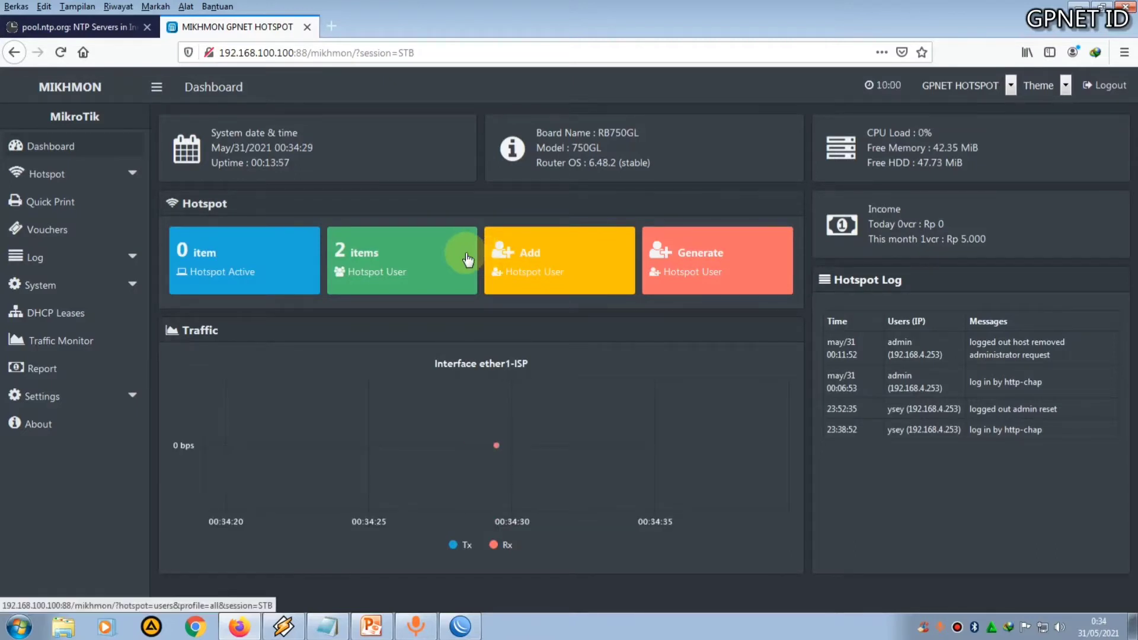
Add a new hotspot user profile named PROFIL 1 JAM
left_click(112, 174)
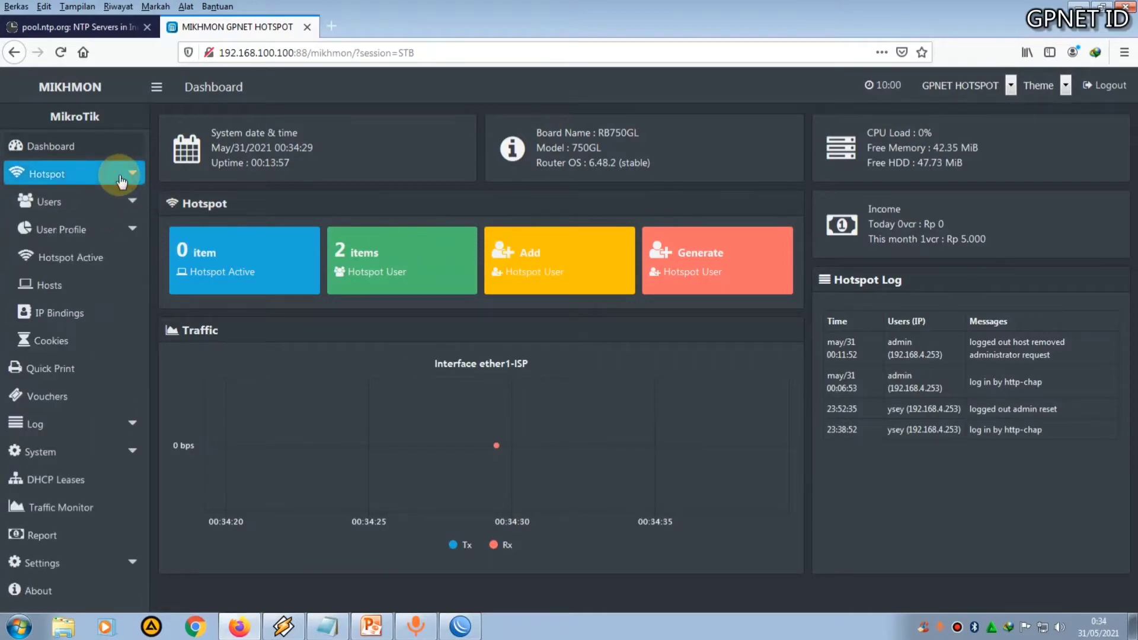
left_click(113, 229)
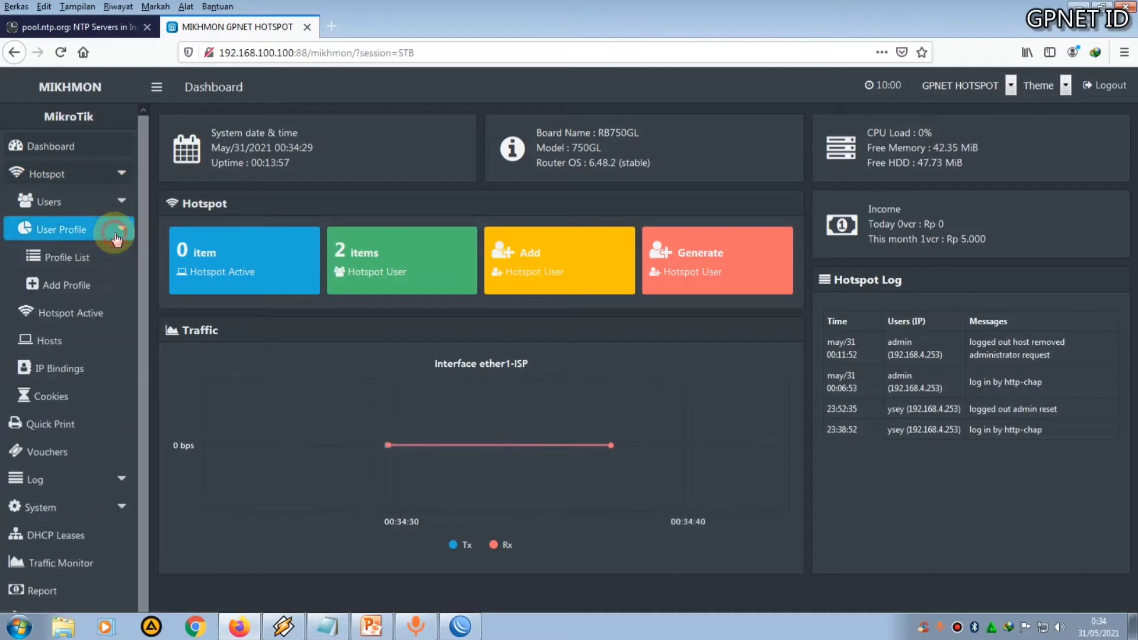
left_click(80, 288)
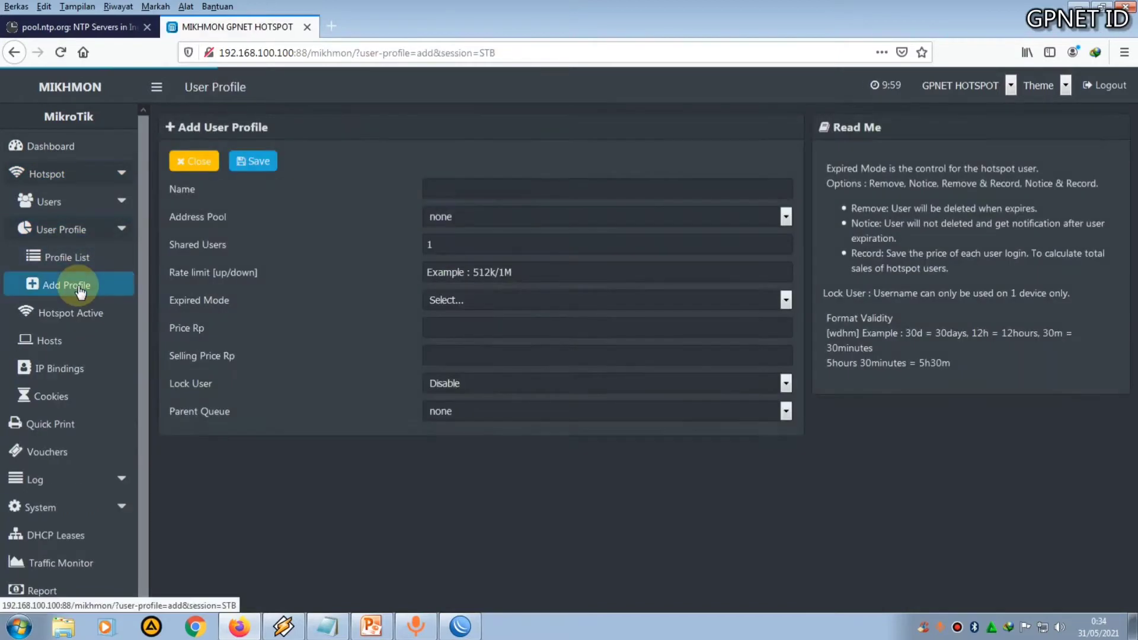
left_click(451, 191)
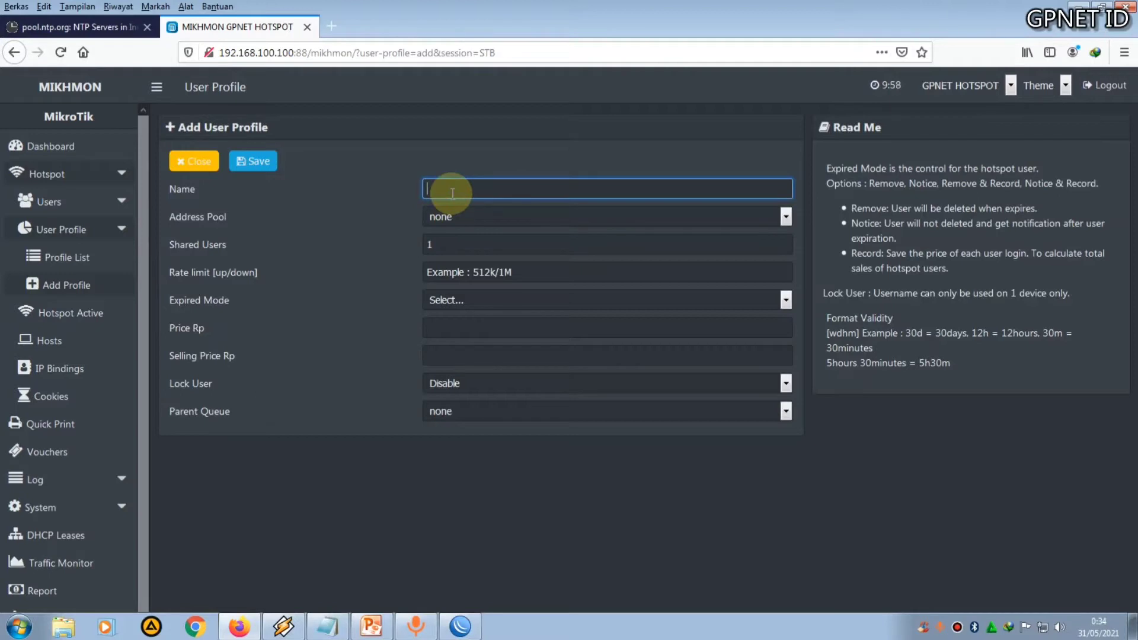
type("PROFIL 1 JAM")
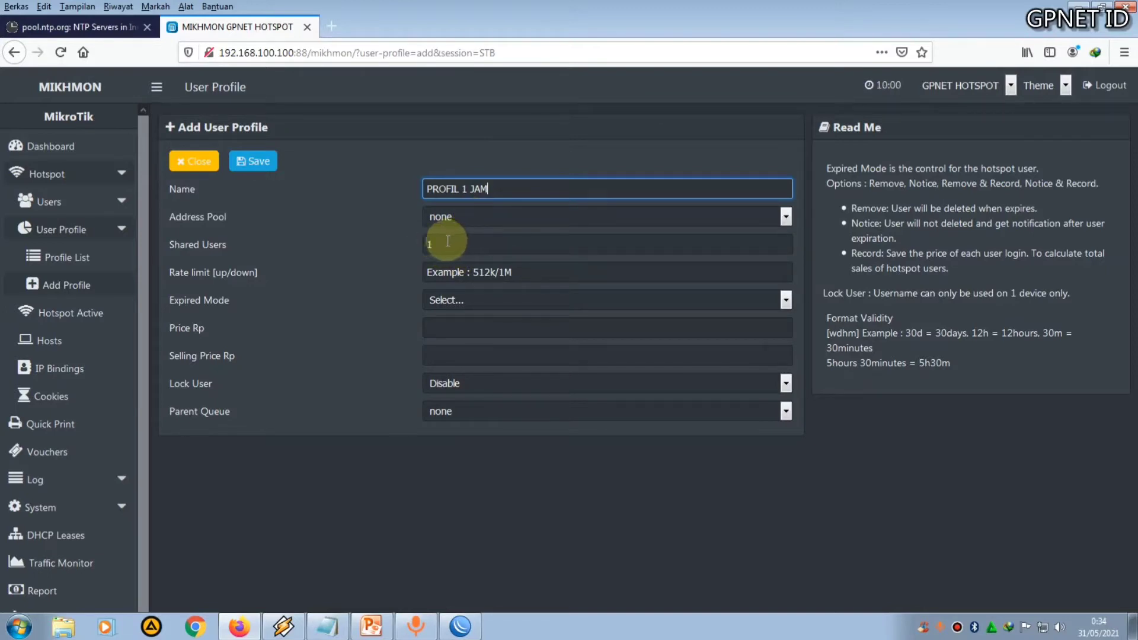
Set the profile's rate limit to 5M/5M and its expired mode to Remove & Record
left_click(474, 272)
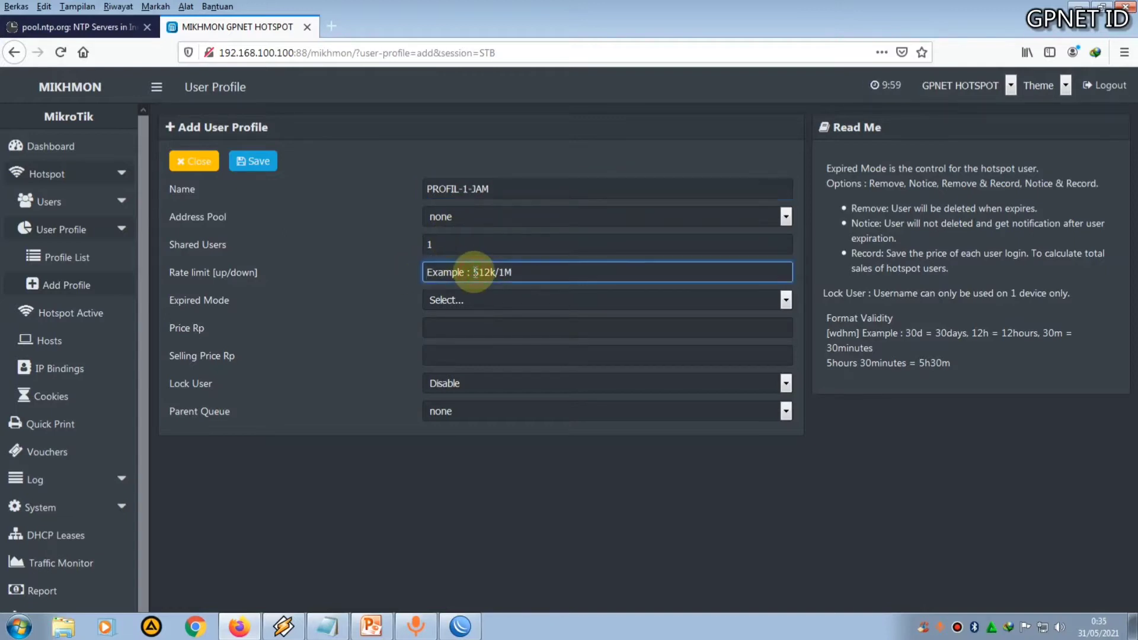
type("5M/5M")
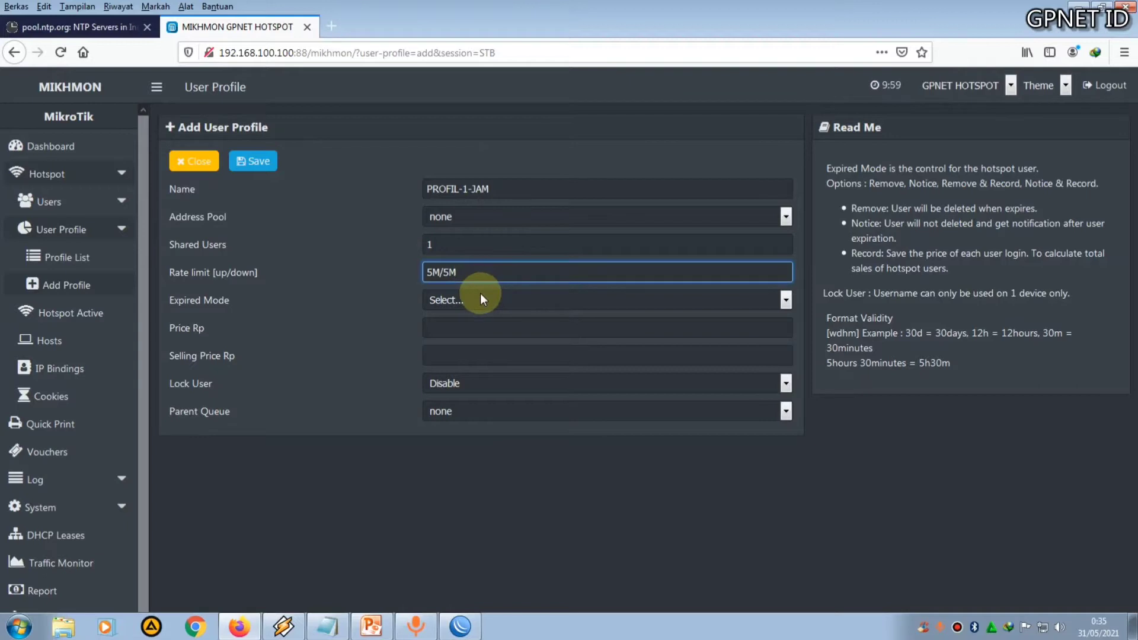
left_click(480, 296)
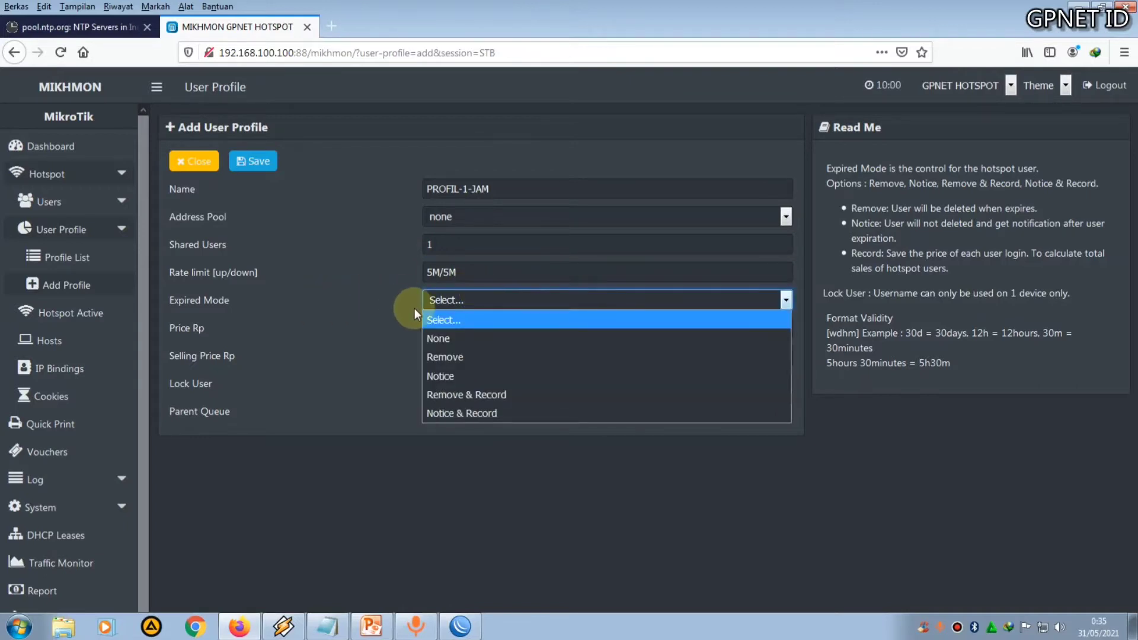
left_click(479, 394)
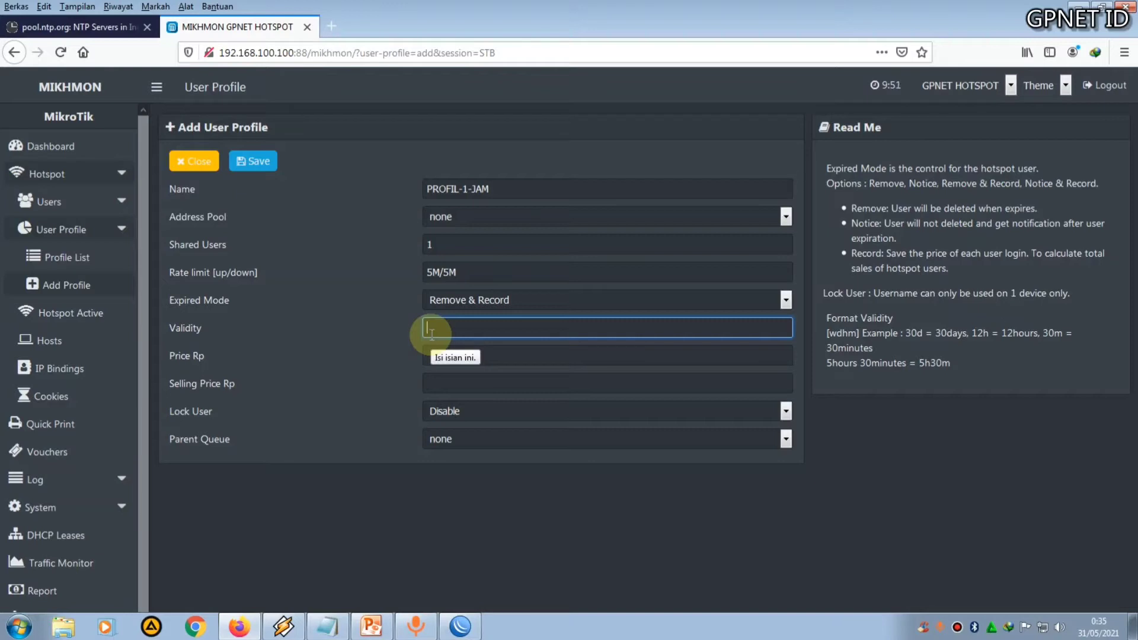
Set the profile's validity to 1h and its price to 5000
type("1h")
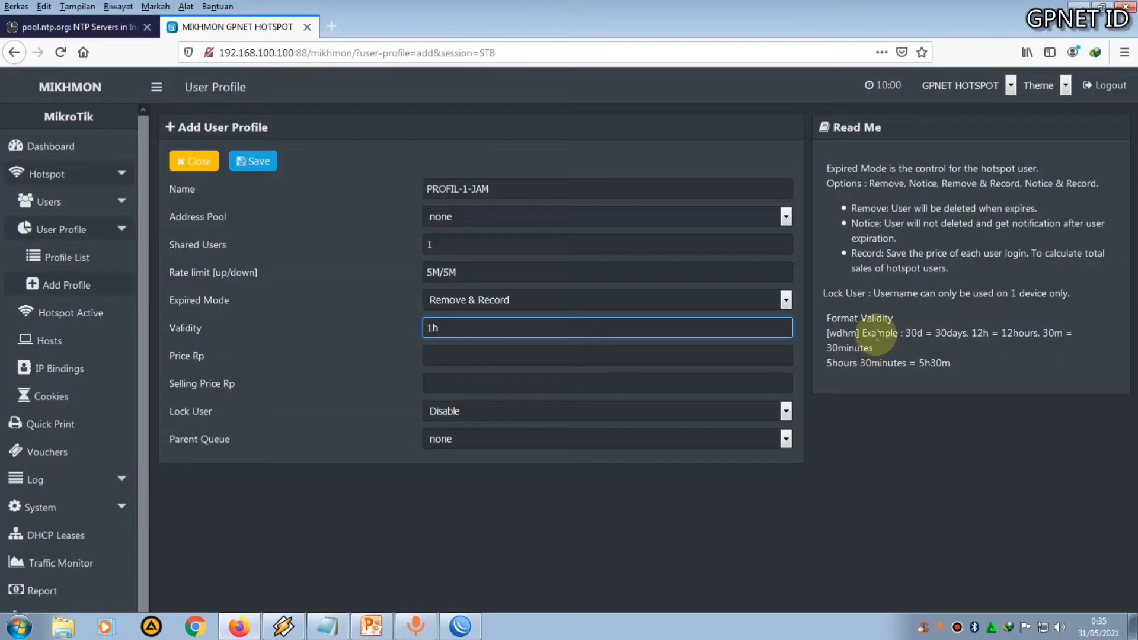
double_click(913, 333)
double_click(936, 334)
double_click(982, 333)
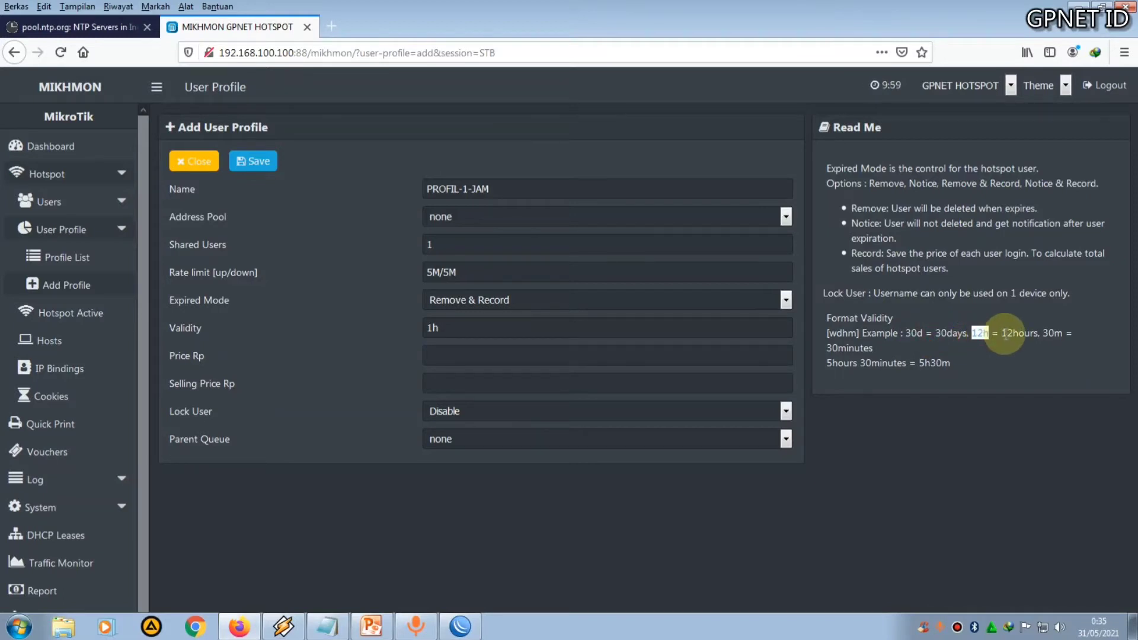
left_click_drag(1001, 334, 1018, 333)
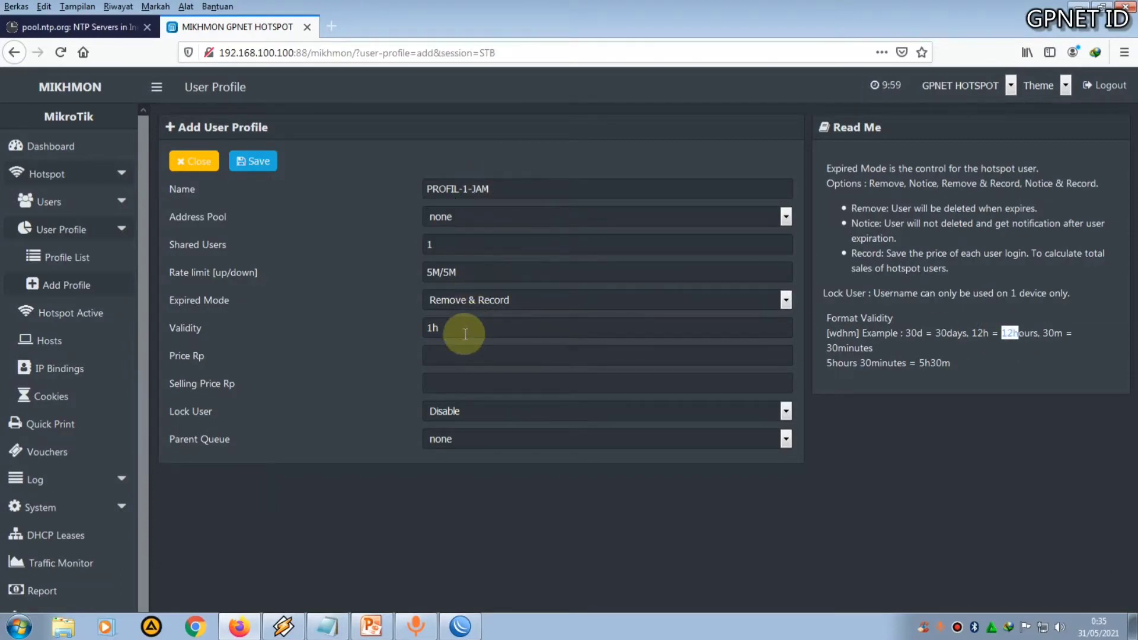
left_click(467, 380)
left_click(461, 356)
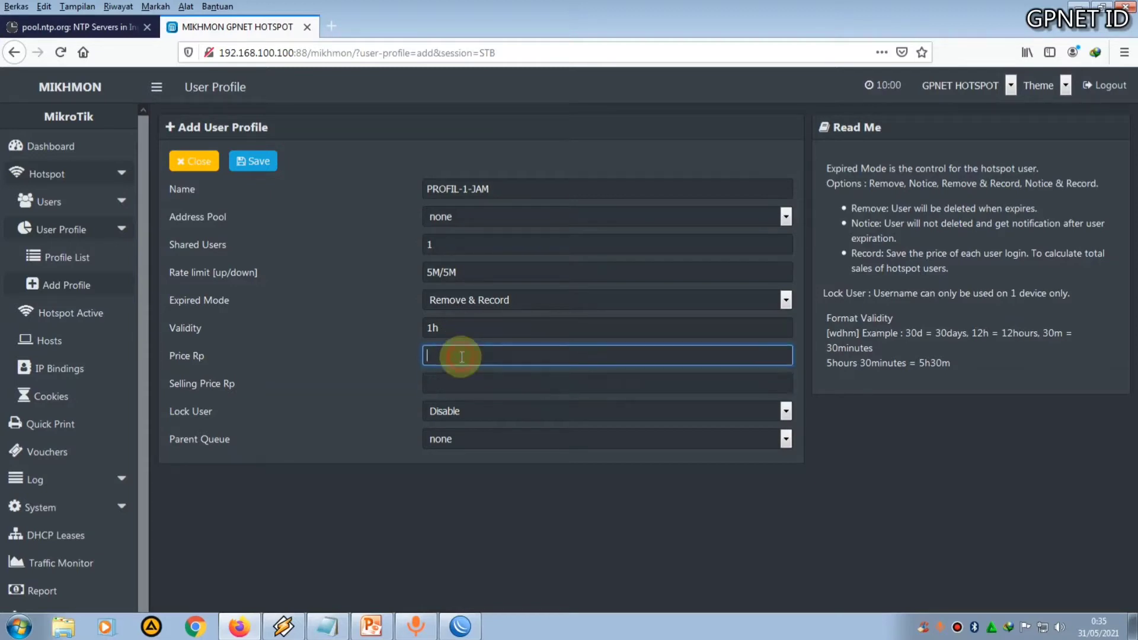
type("5000")
Enable Lock User, choose the hs-pool-4 address pool, and save the profile
left_click(494, 412)
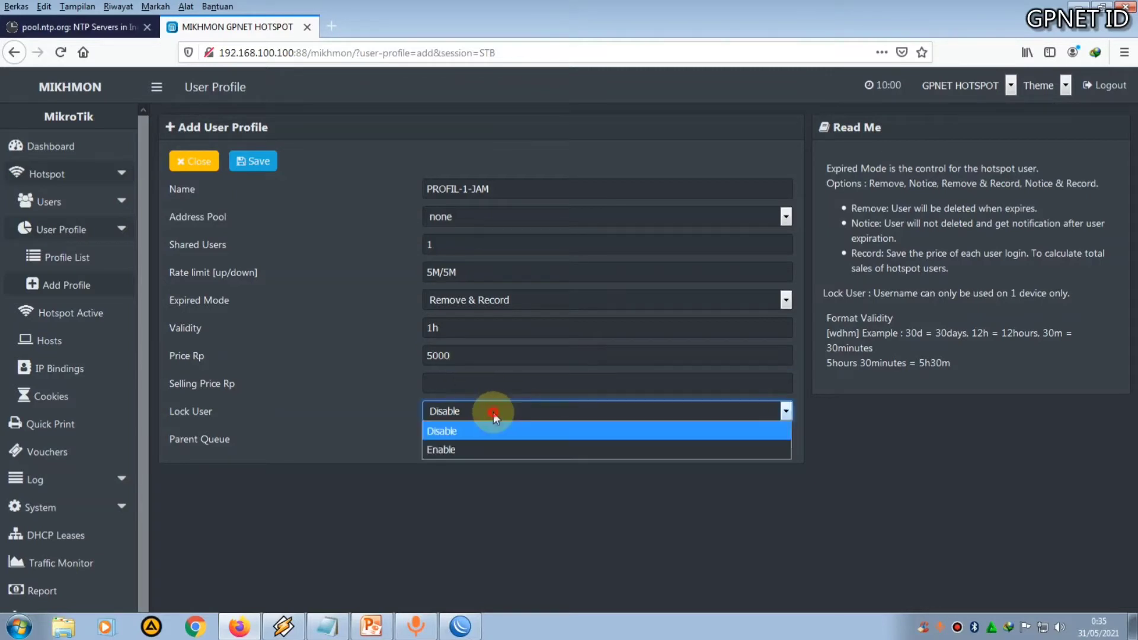
left_click(473, 445)
left_click(480, 220)
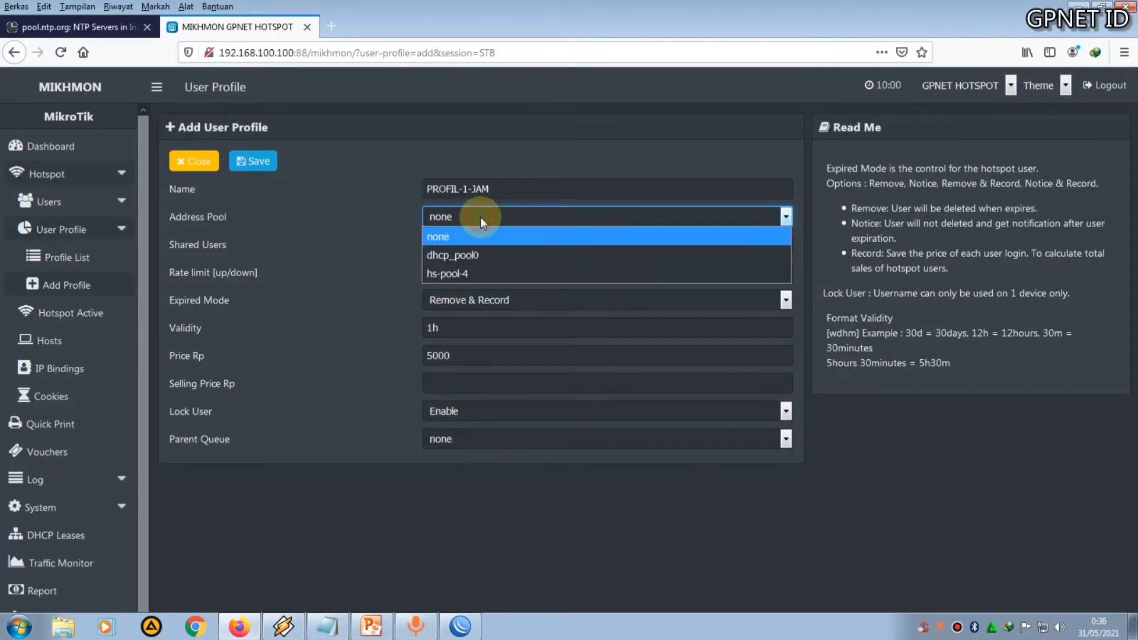
left_click(473, 272)
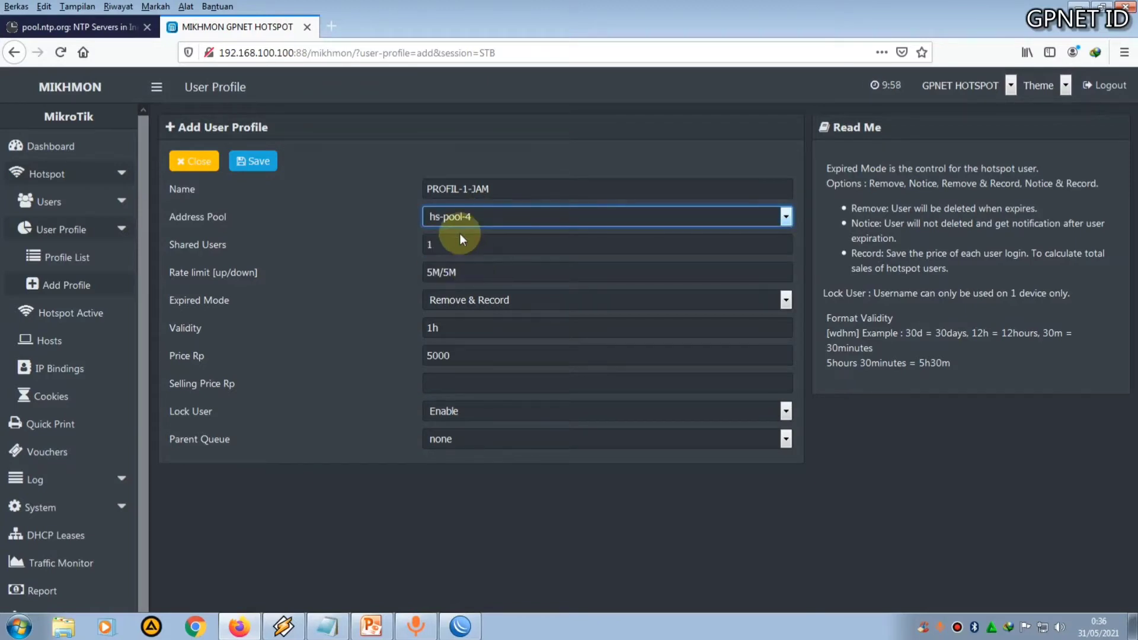
left_click(249, 164)
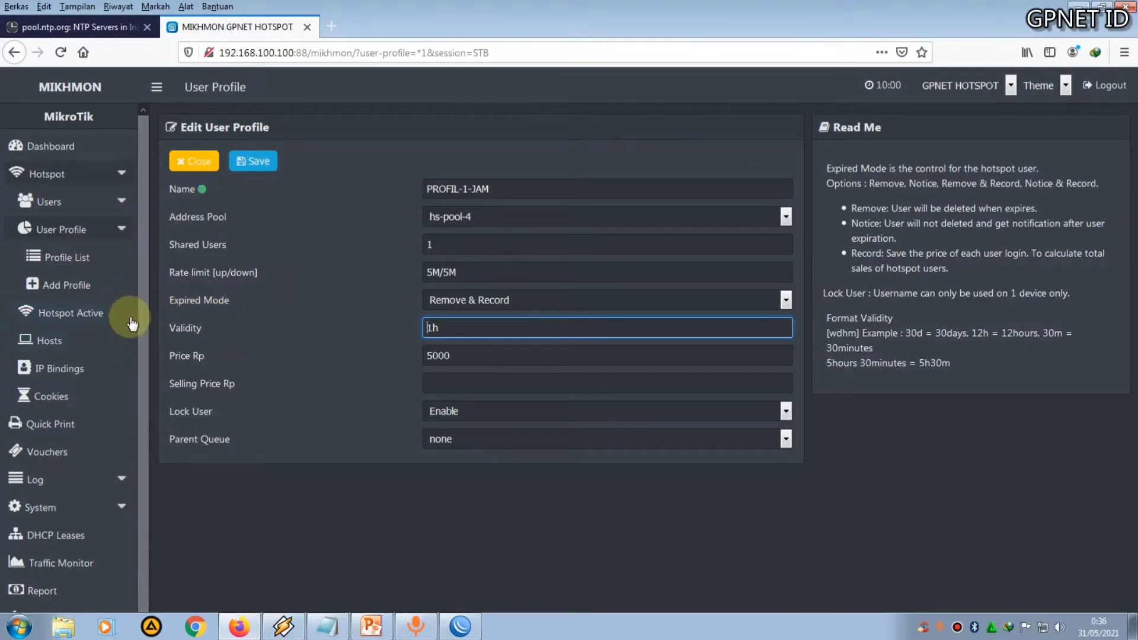
Open voucher generation for PROFIL-1-JAM and set quantity to 2 and time limit to 1h
left_click(74, 460)
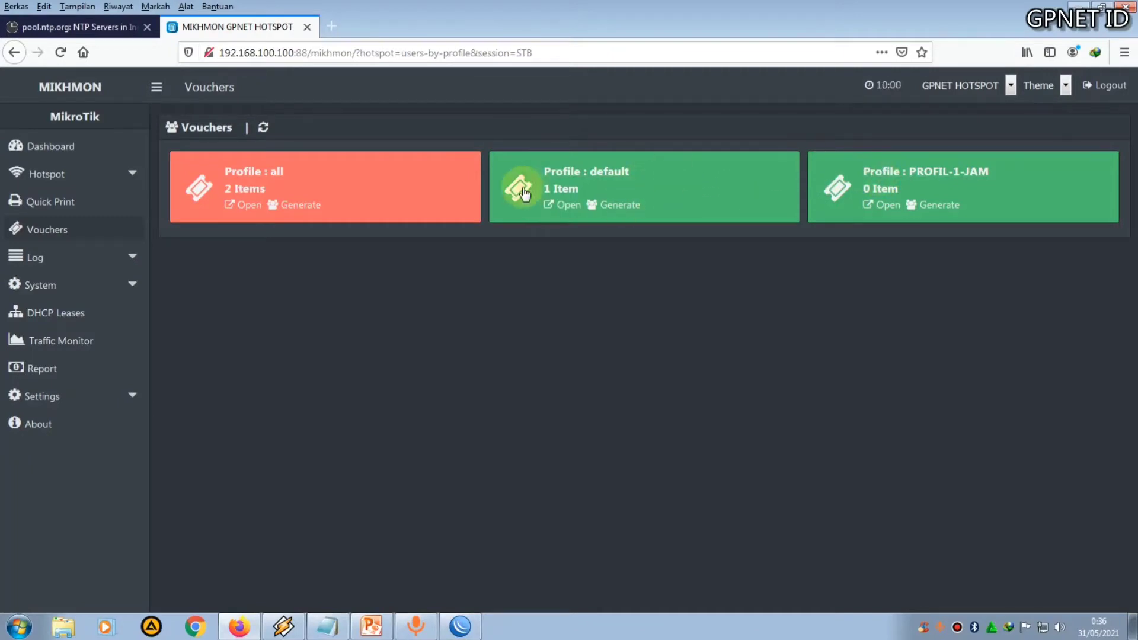
left_click(941, 207)
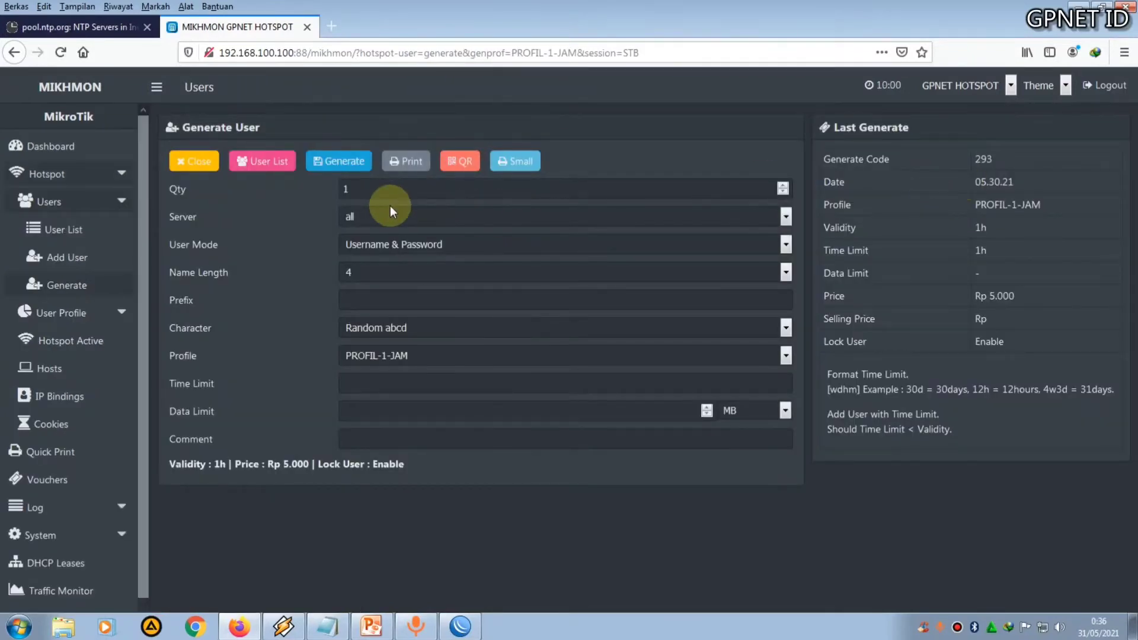
double_click(359, 190)
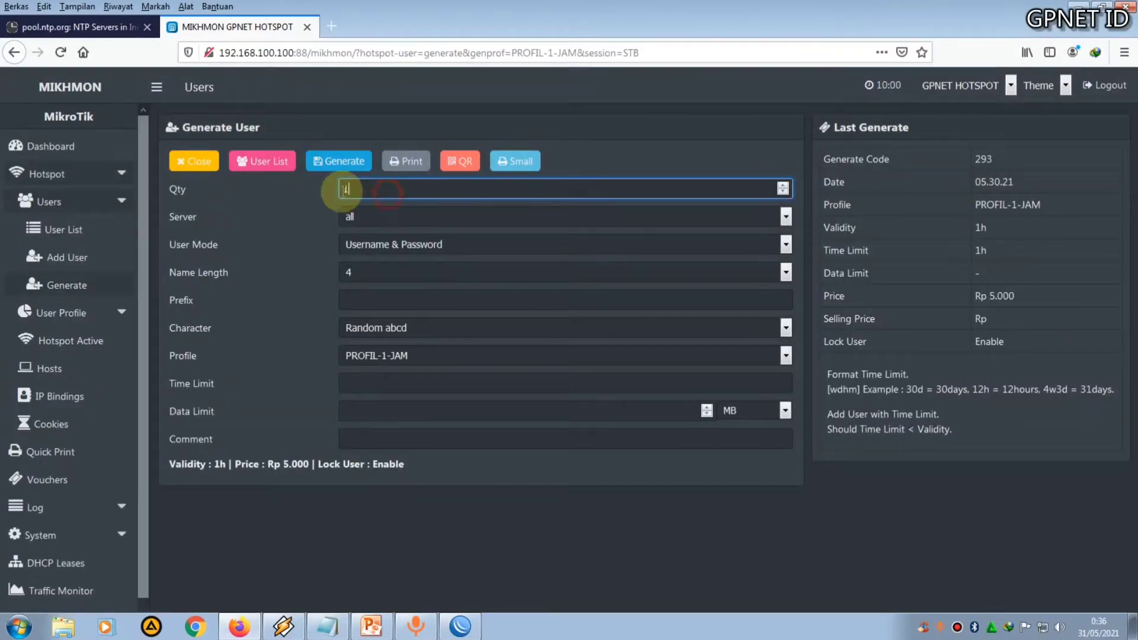
type("2")
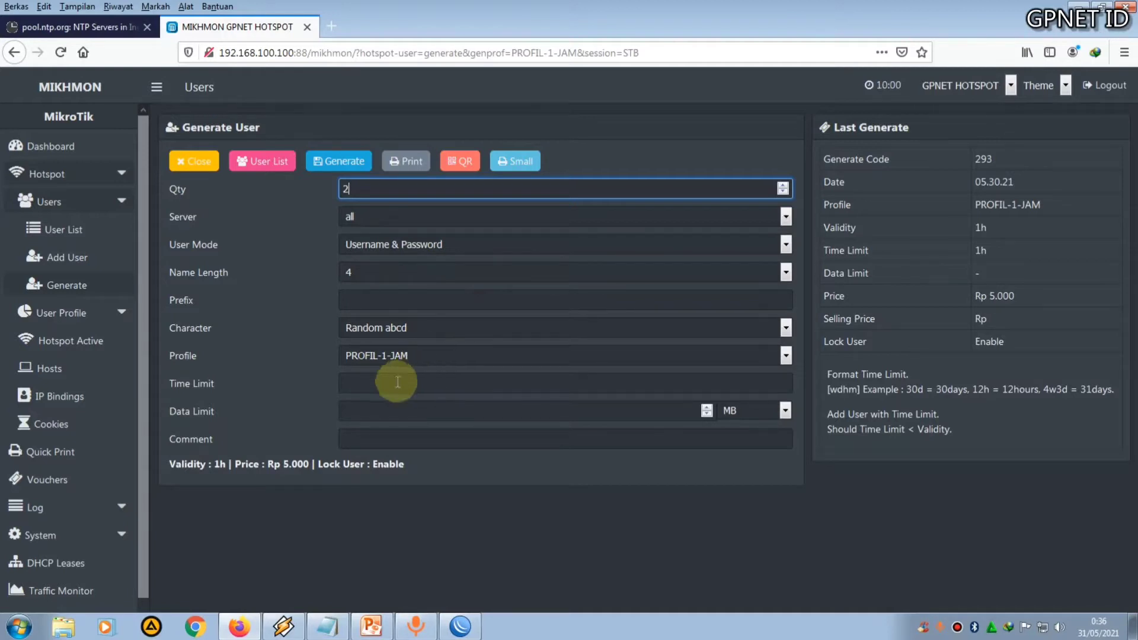
left_click(358, 380)
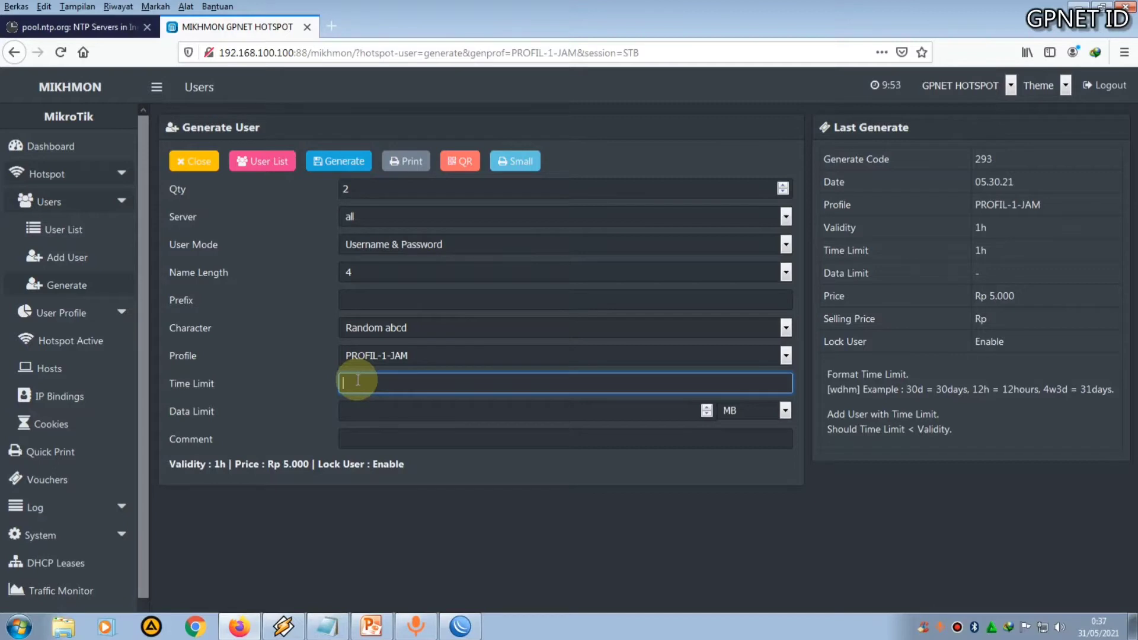
type("1h")
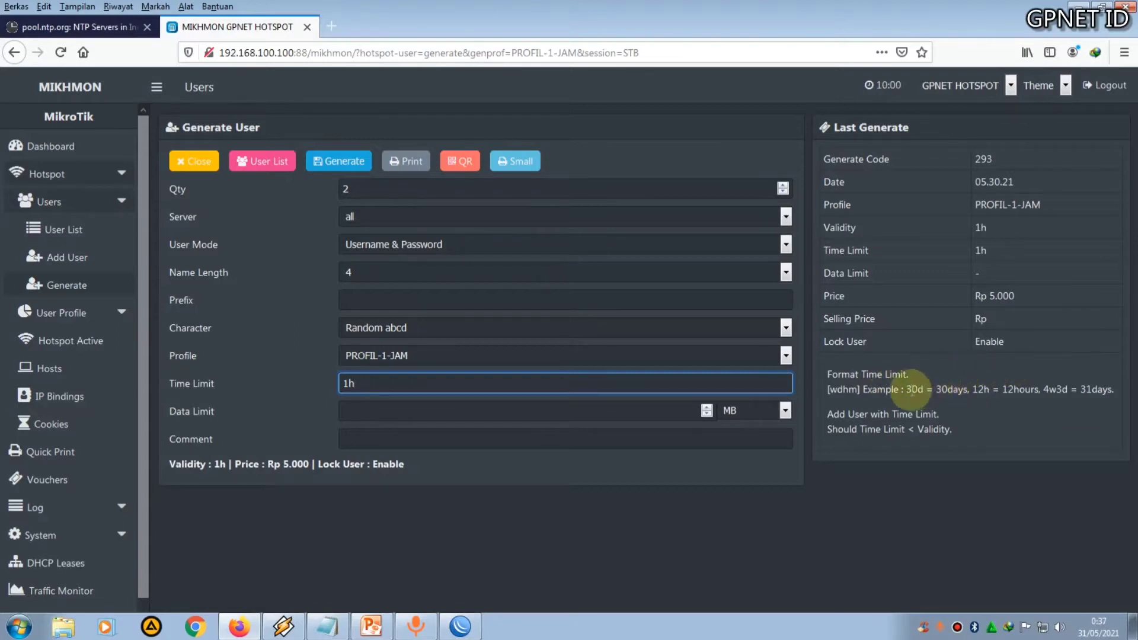
Enter the comment profil1jam and select the hotspot1 server for the vouchers
left_click_drag(905, 389, 1031, 389)
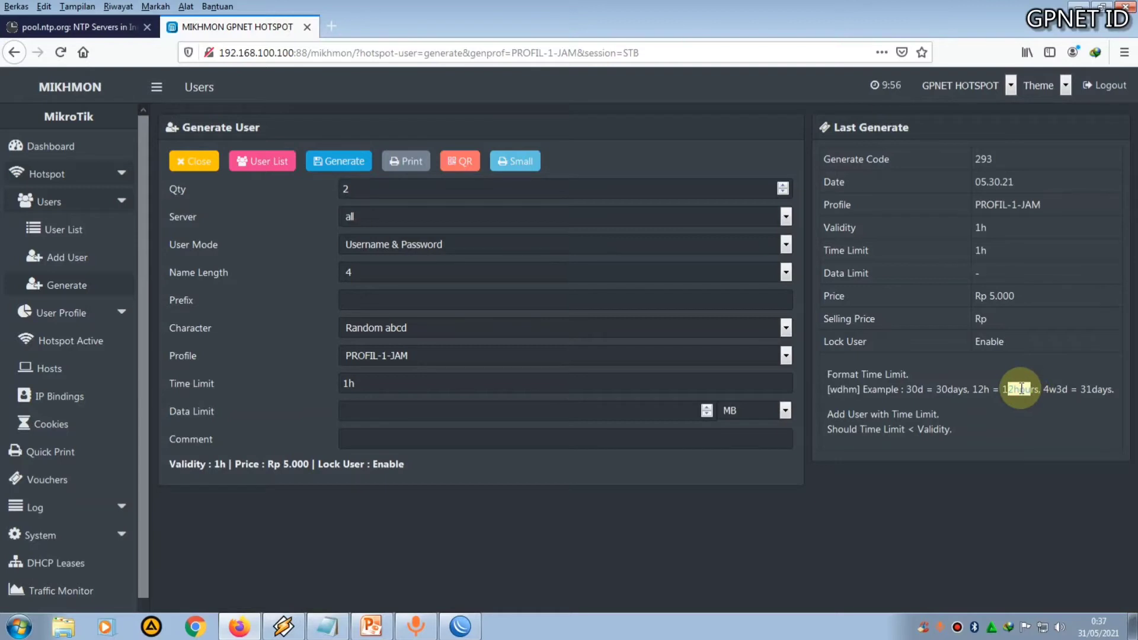
left_click(401, 438)
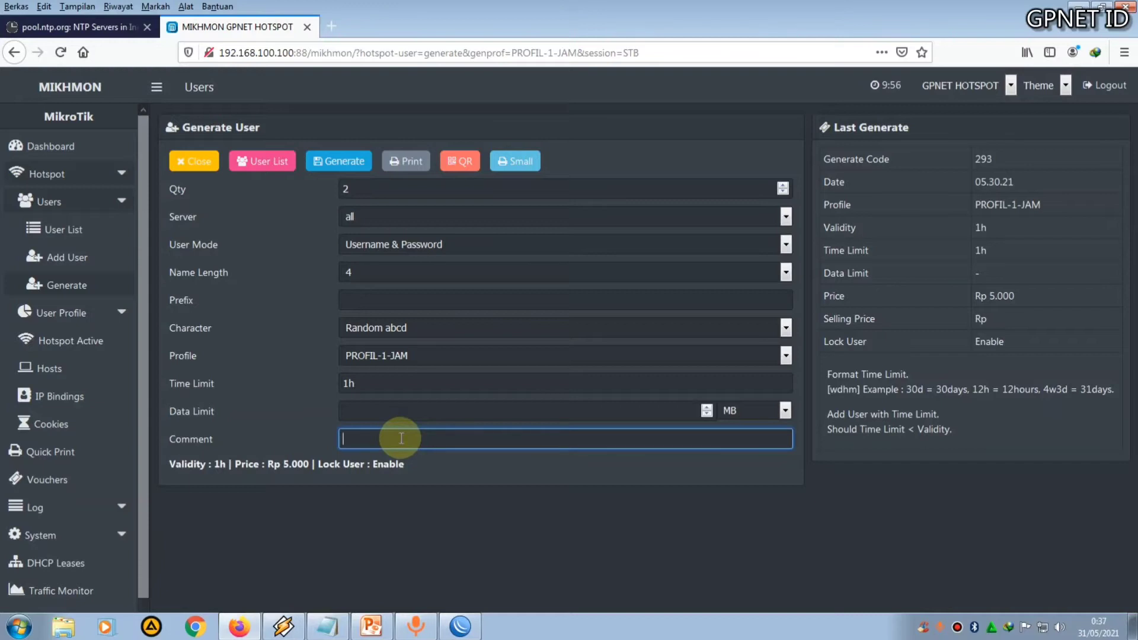
type("profil1jam")
left_click(376, 224)
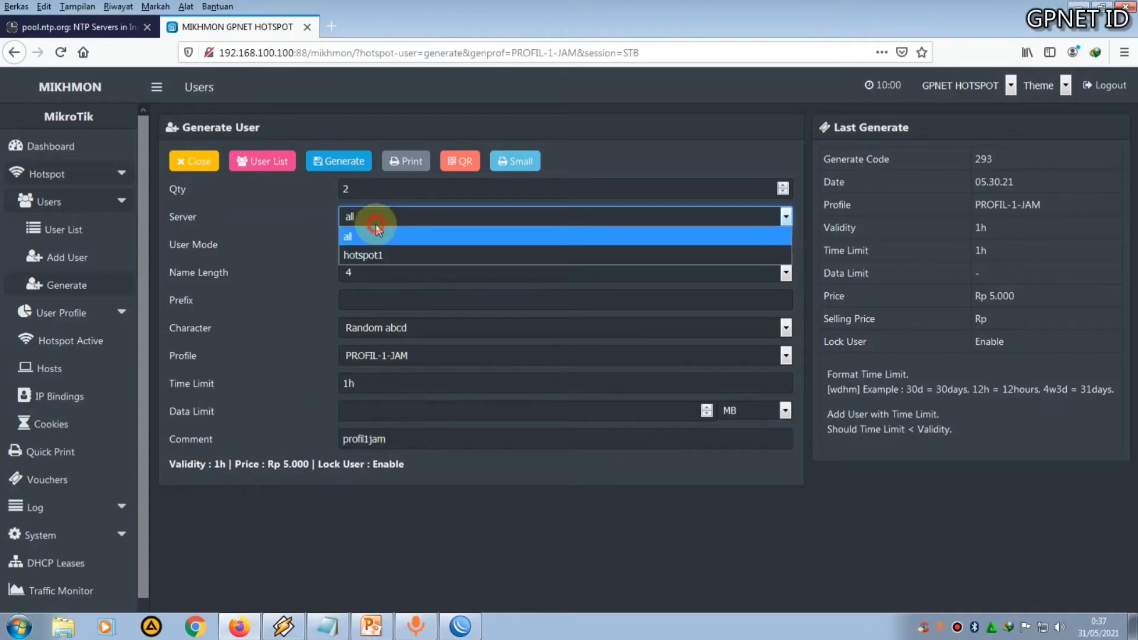
left_click(384, 255)
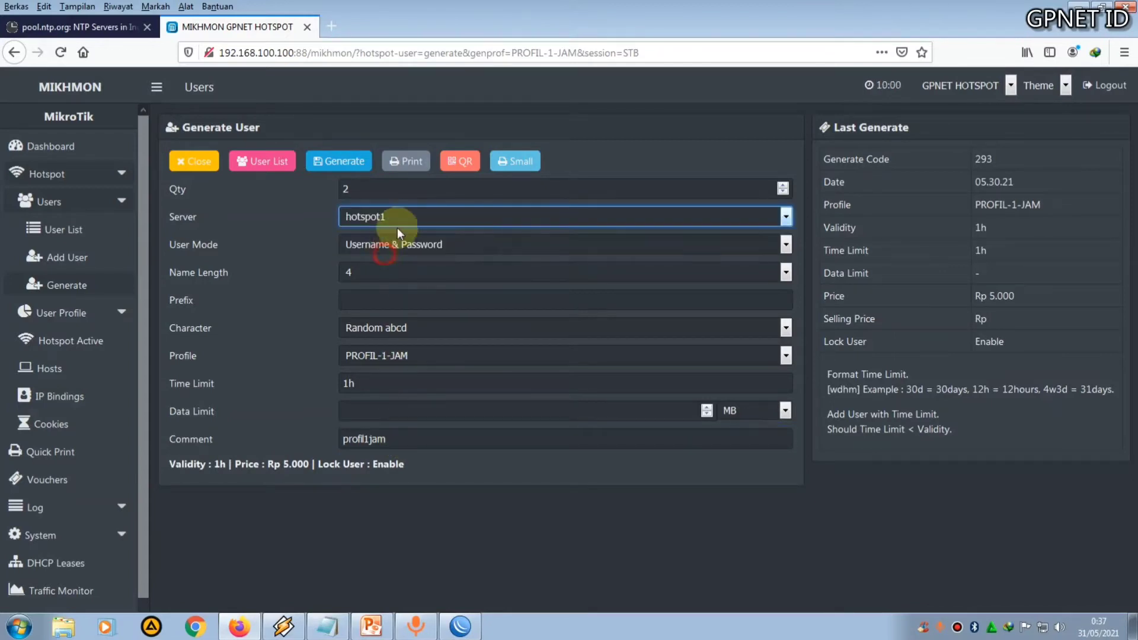
Switch to WinBox and review the hsprof1 server profile's General, Login and RADIUS settings
left_click(460, 625)
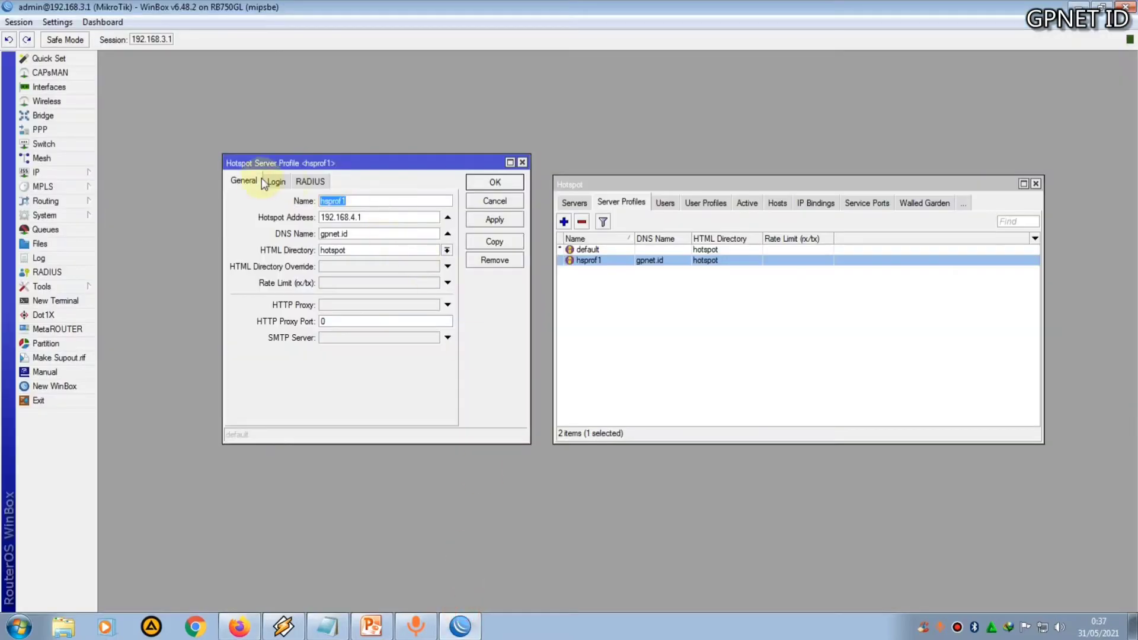
left_click(285, 181)
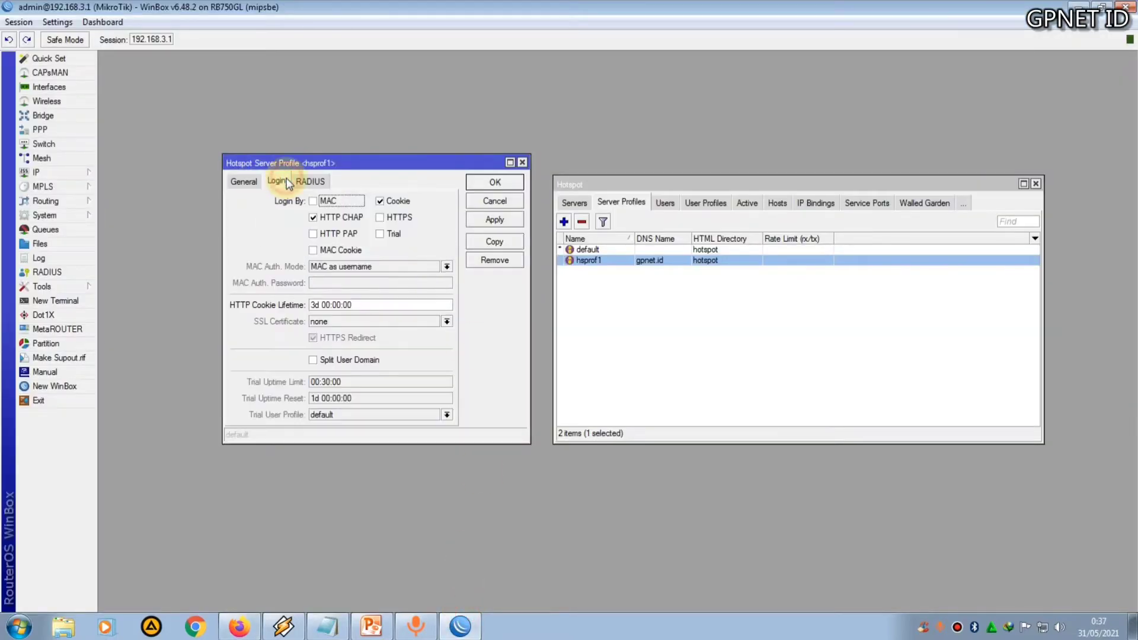
left_click(317, 183)
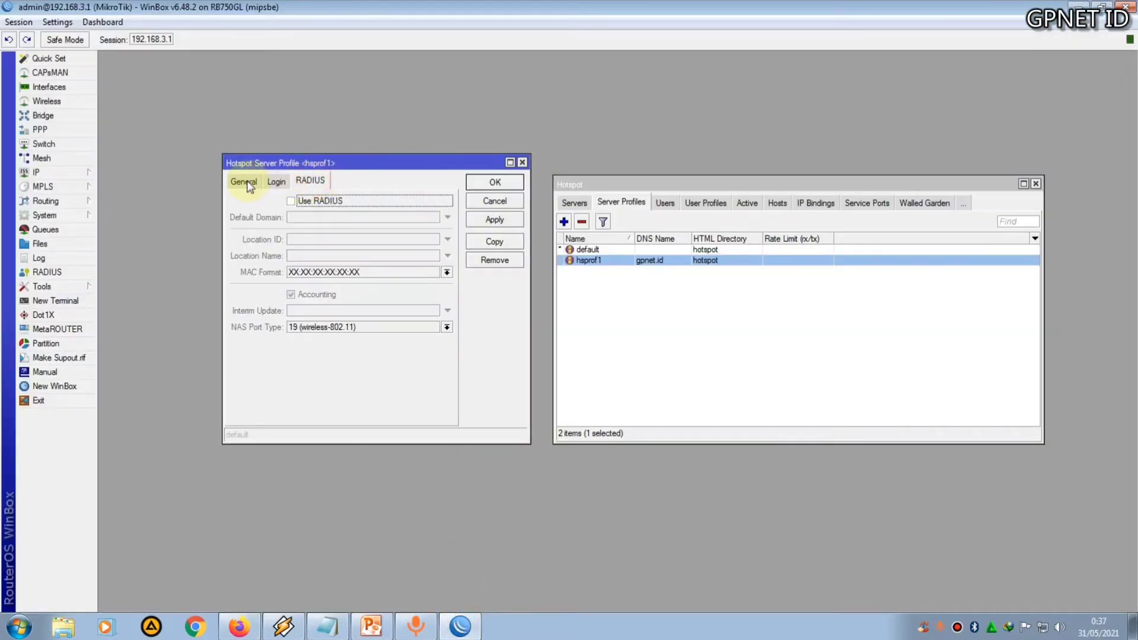
left_click(243, 181)
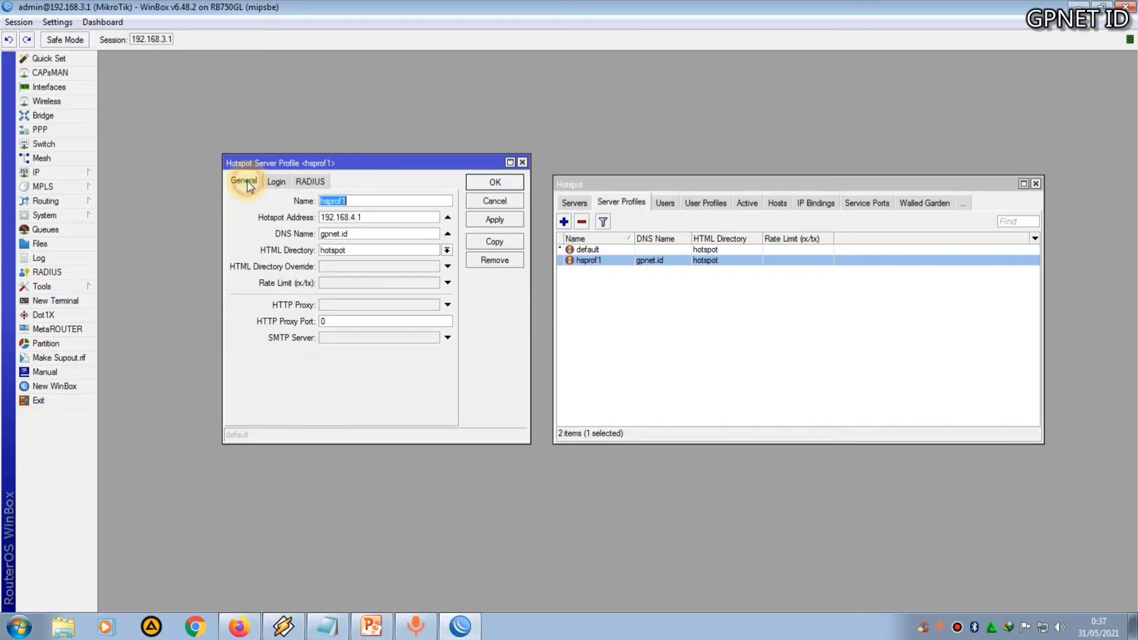
Open the hotspot1 server and set Addresses Per MAC to 1
left_click(572, 202)
double_click(596, 249)
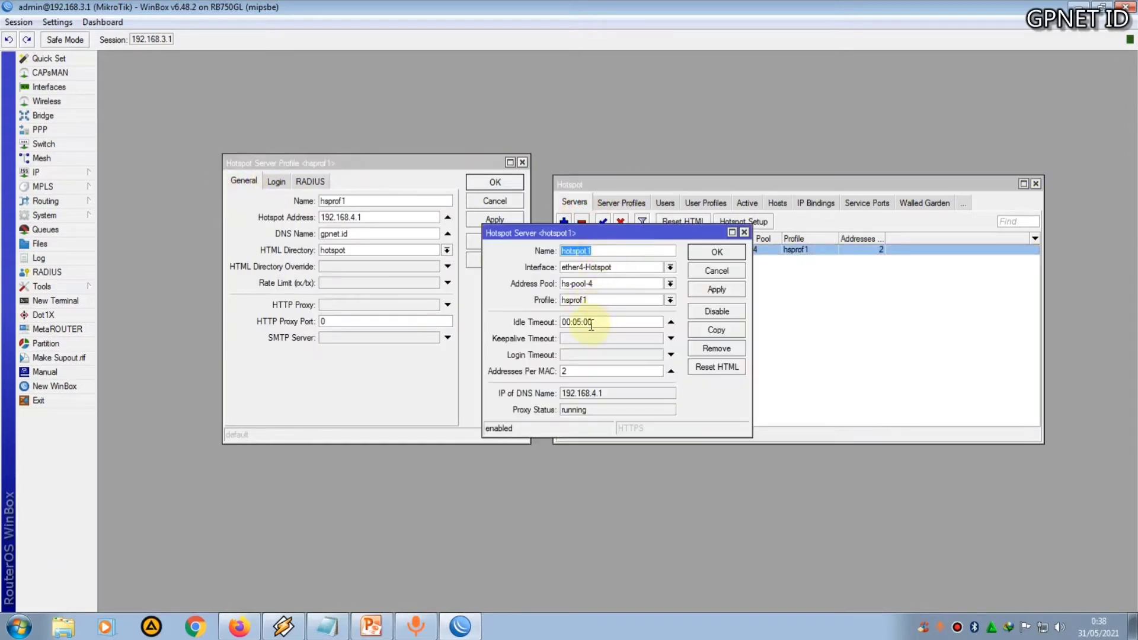
left_click_drag(608, 235, 577, 311)
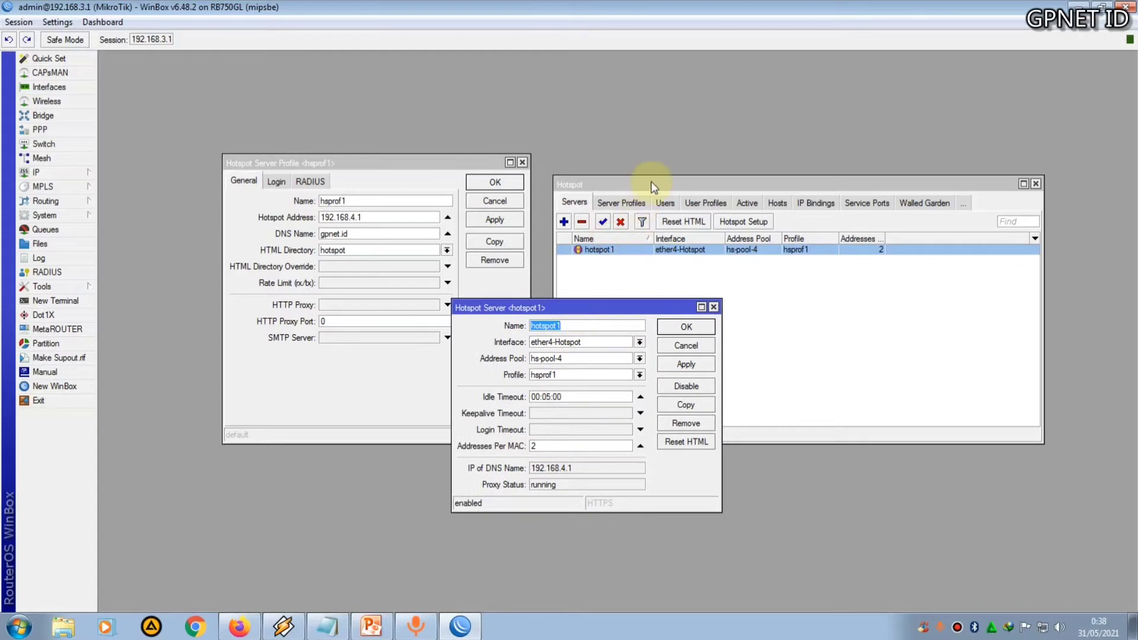
left_click_drag(647, 181, 759, 147)
left_click_drag(593, 306, 554, 238)
left_click(517, 378)
left_click_drag(516, 378, 491, 380)
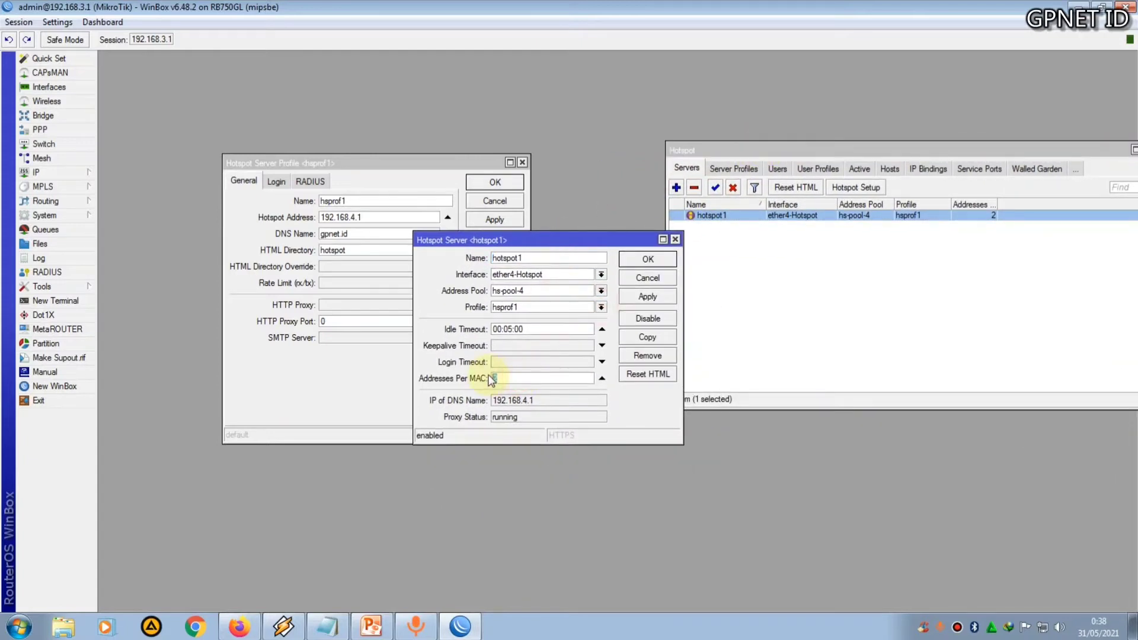
type("1")
left_click(648, 259)
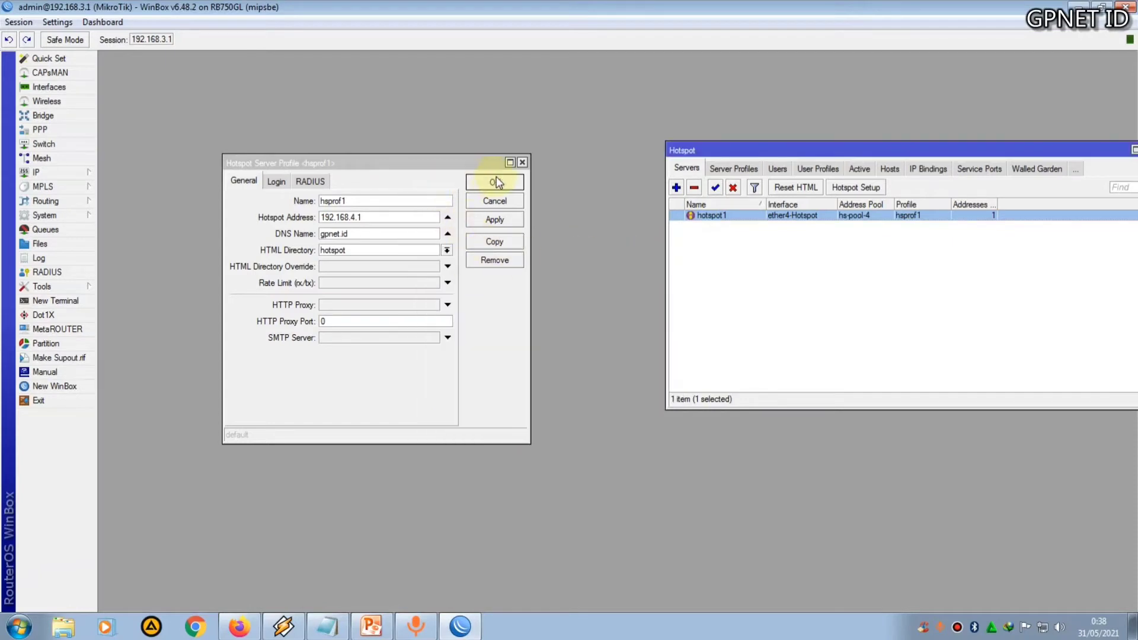
Close the hotspot windows, return to Mikhmon, generate the PROFIL-1-JAM vouchers and open their print view without printing
left_click(496, 182)
left_click_drag(796, 151, 406, 183)
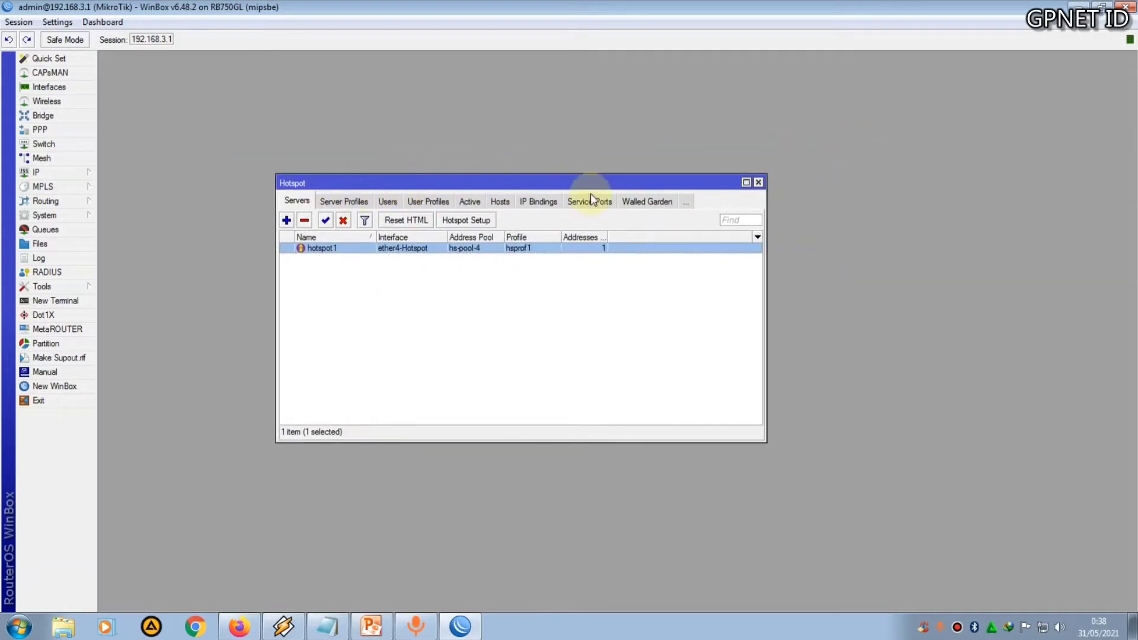
left_click(759, 182)
left_click(239, 627)
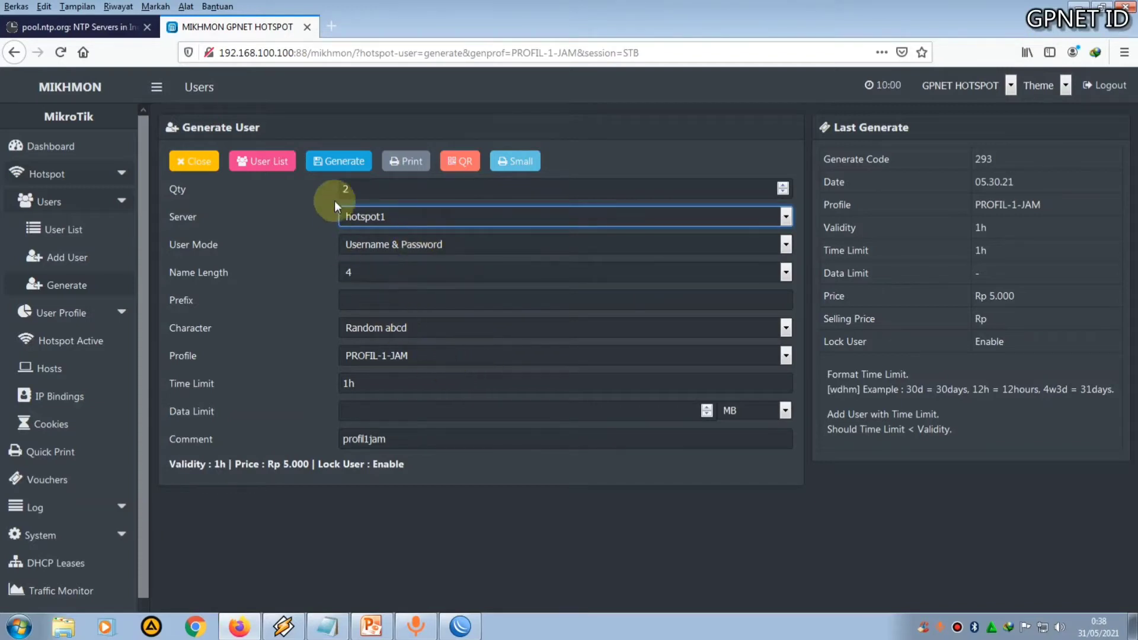
left_click(341, 164)
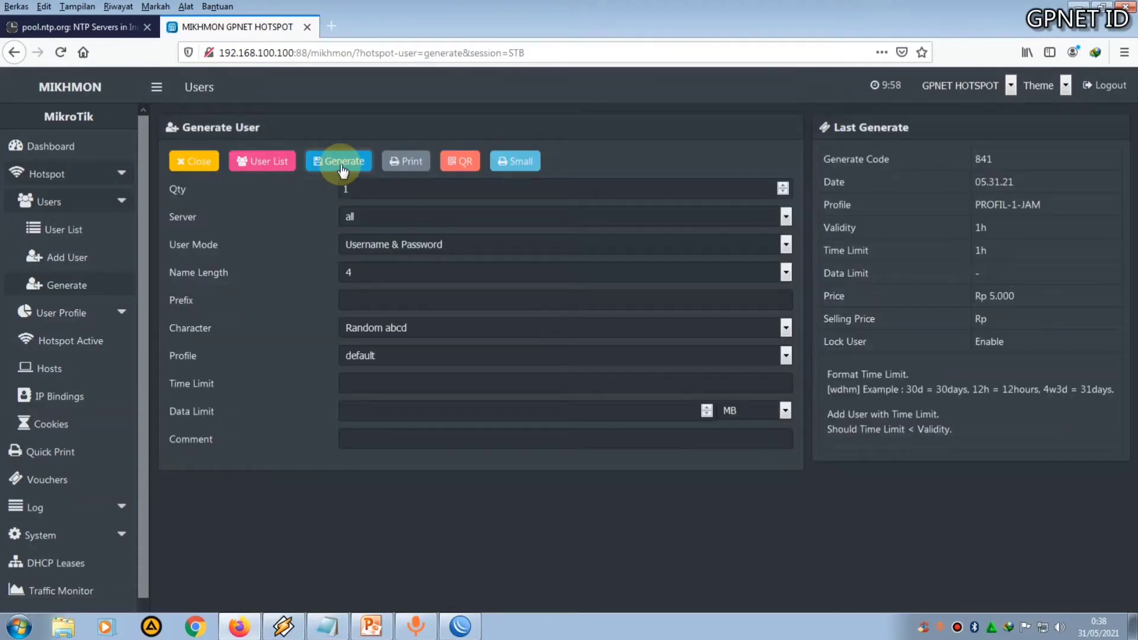
left_click(400, 162)
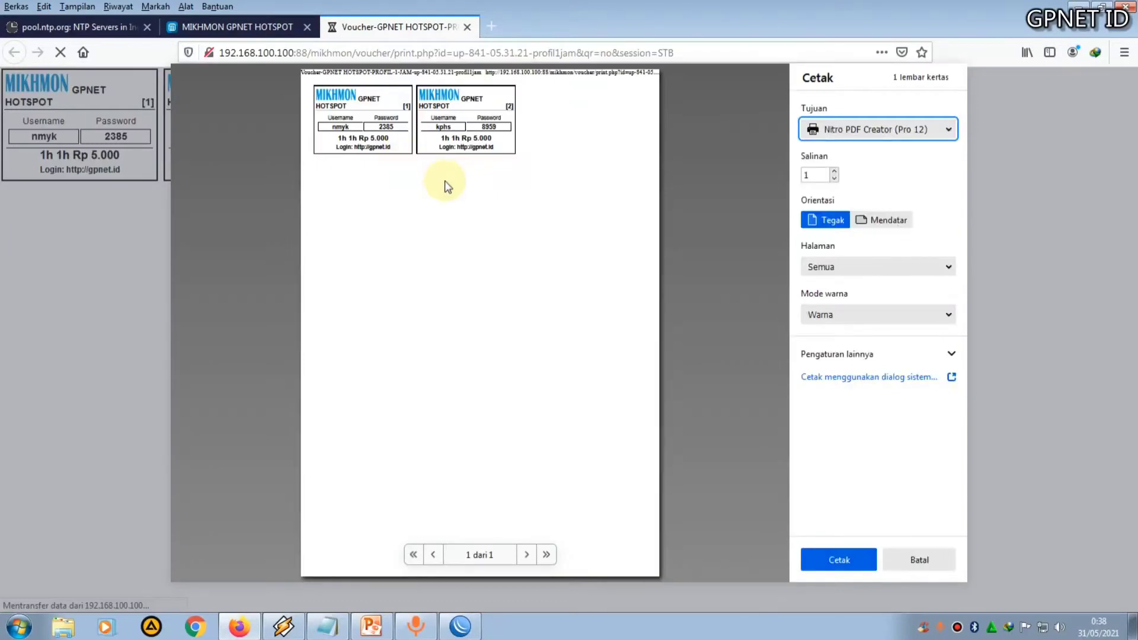
left_click(893, 560)
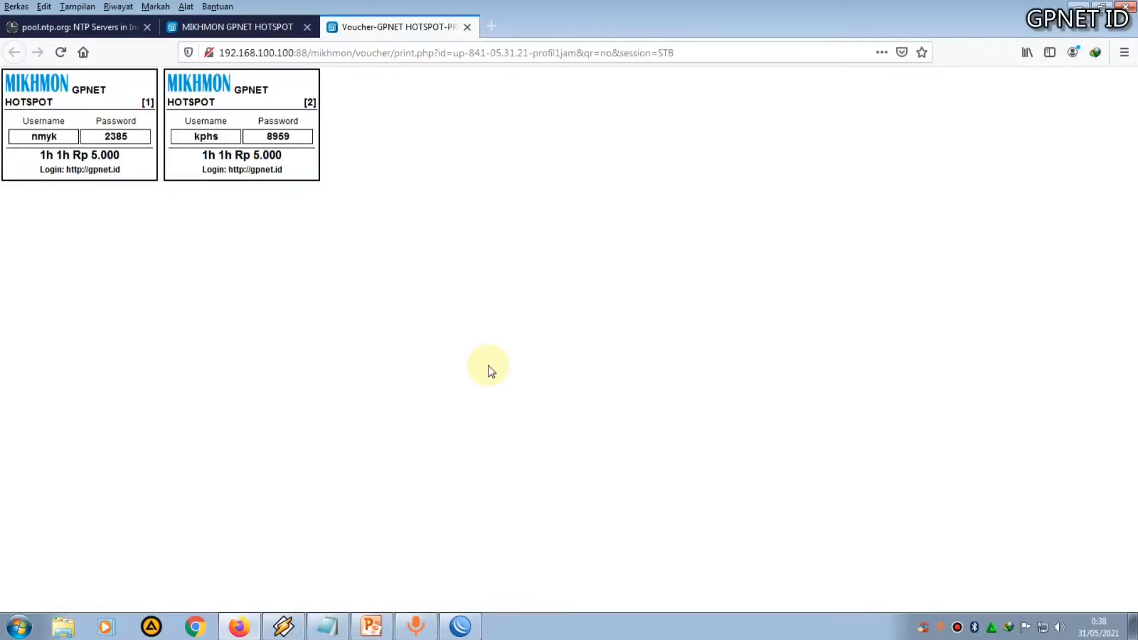
Present the Langkah 3 slides about setting MikroTik DNS toward the STB mini server
left_click(372, 626)
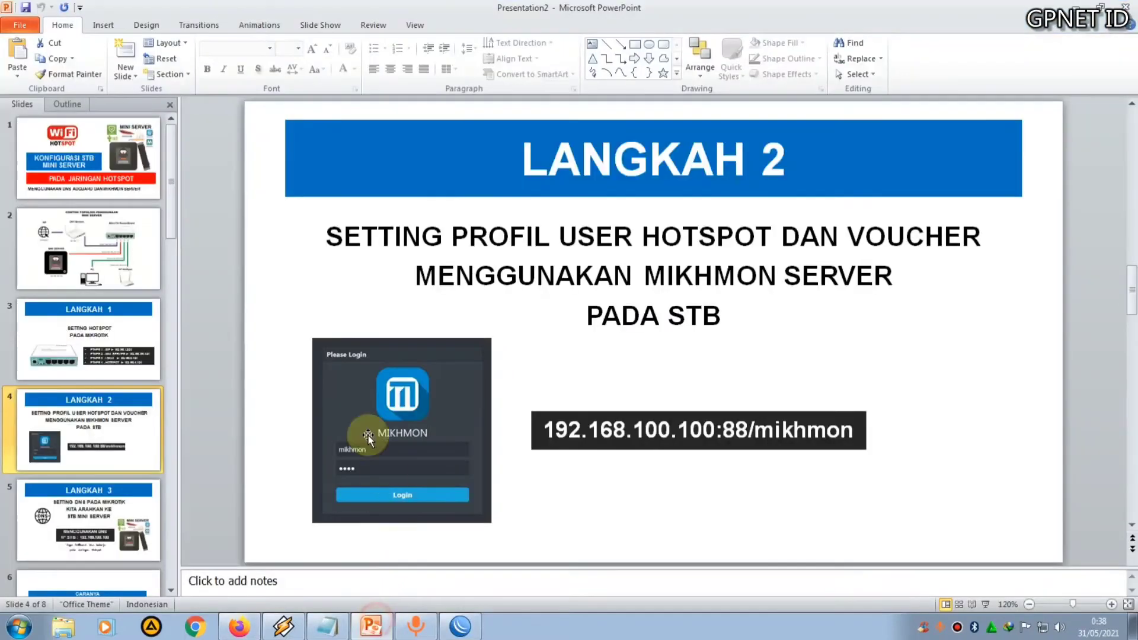
scroll(274, 284, "down", 1)
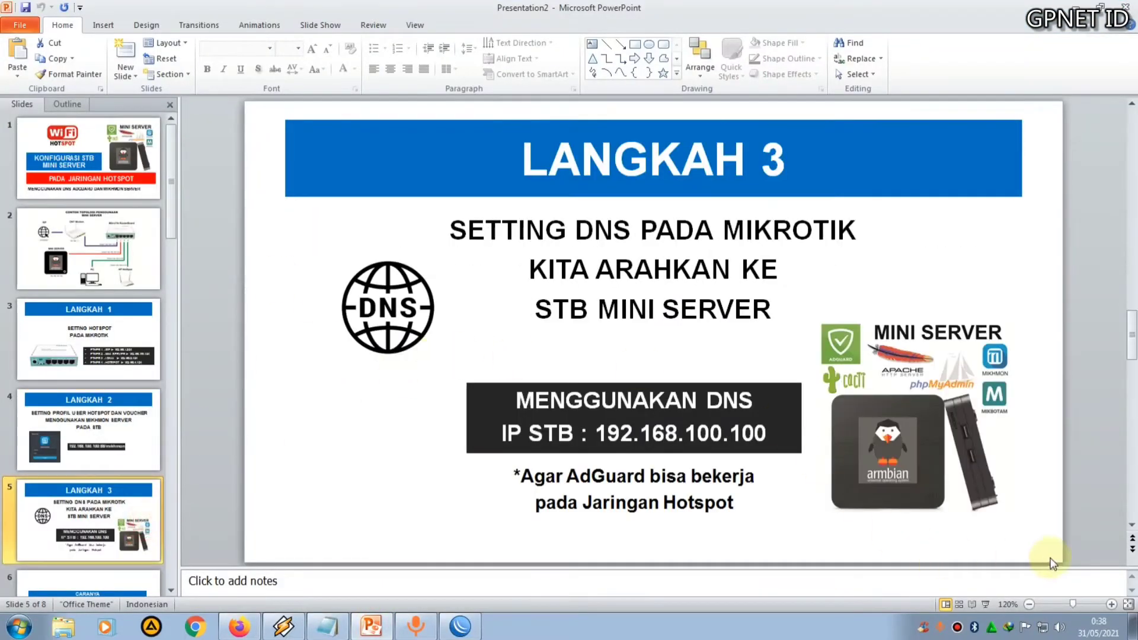
left_click(986, 604)
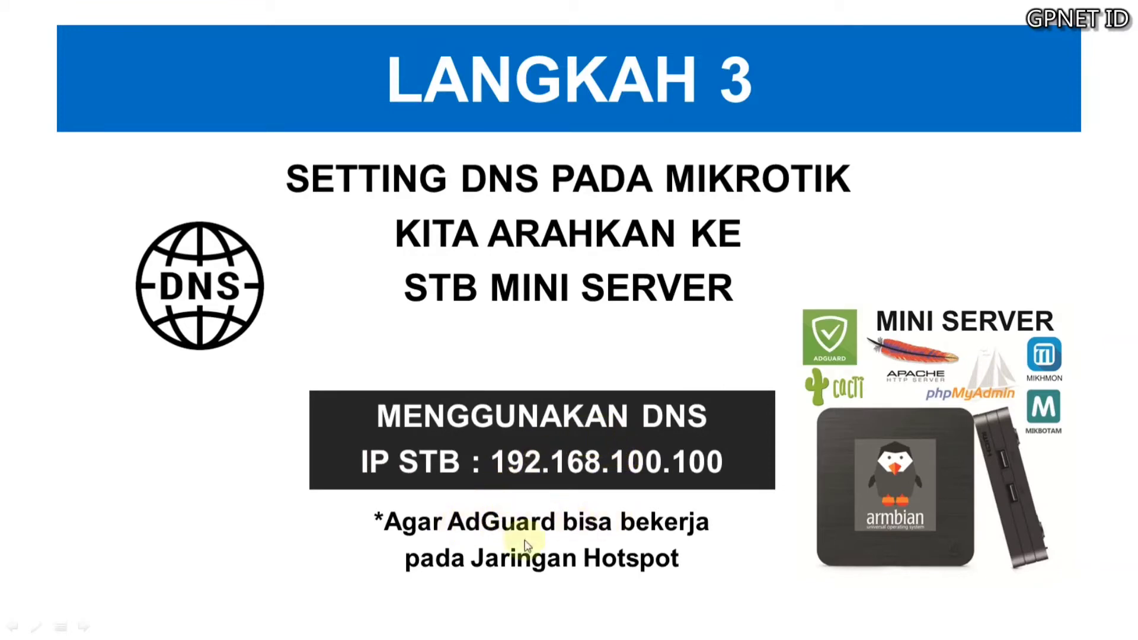
left_click(600, 538)
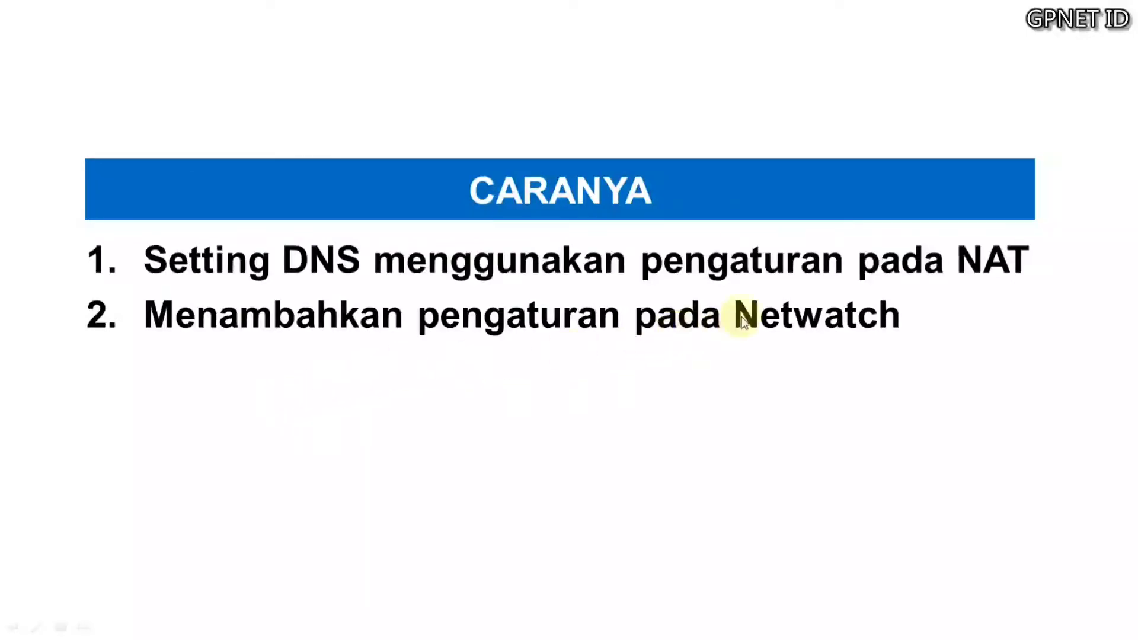
key("Escape")
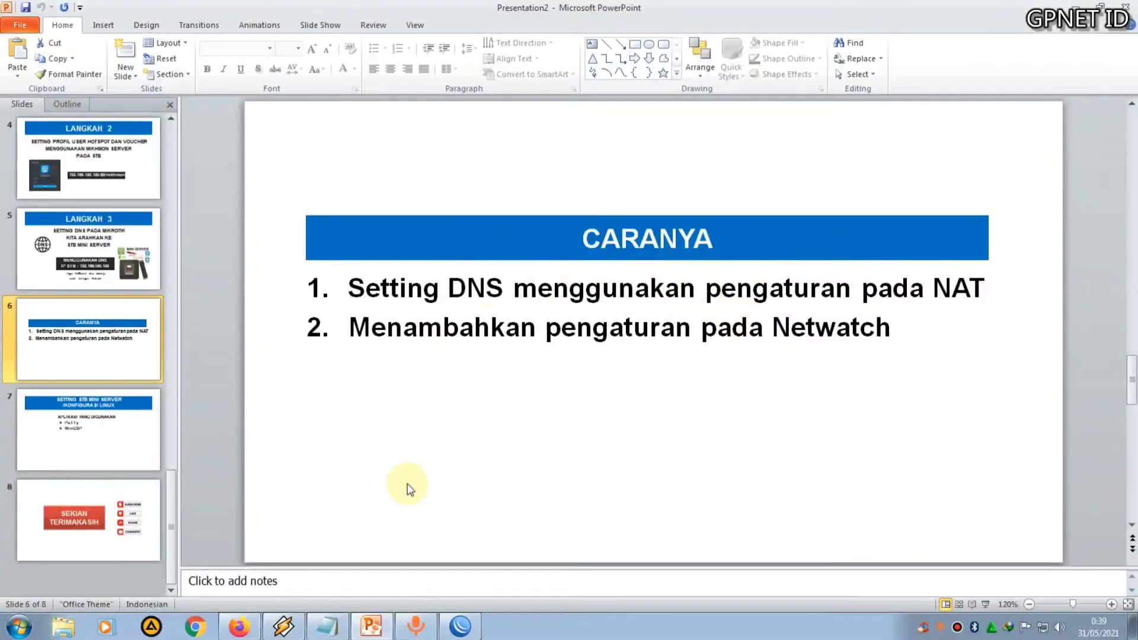
Open the firewall NAT rules and enable both disabled dst-nat rules for 192.168.100.100 on port 53
left_click(460, 626)
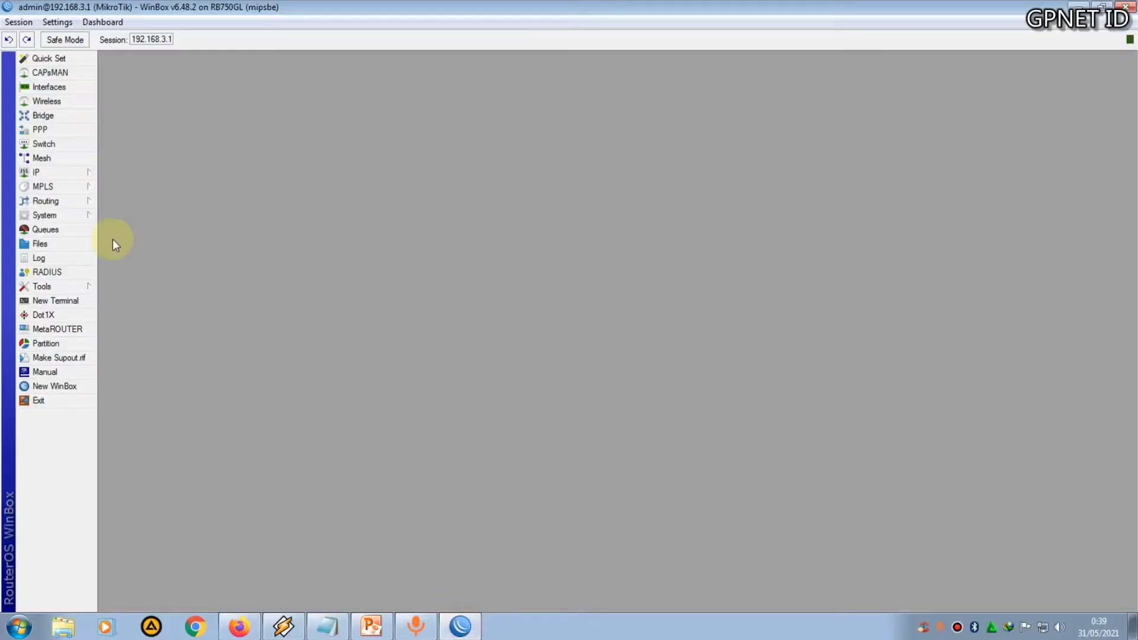
left_click(93, 174)
left_click(137, 289)
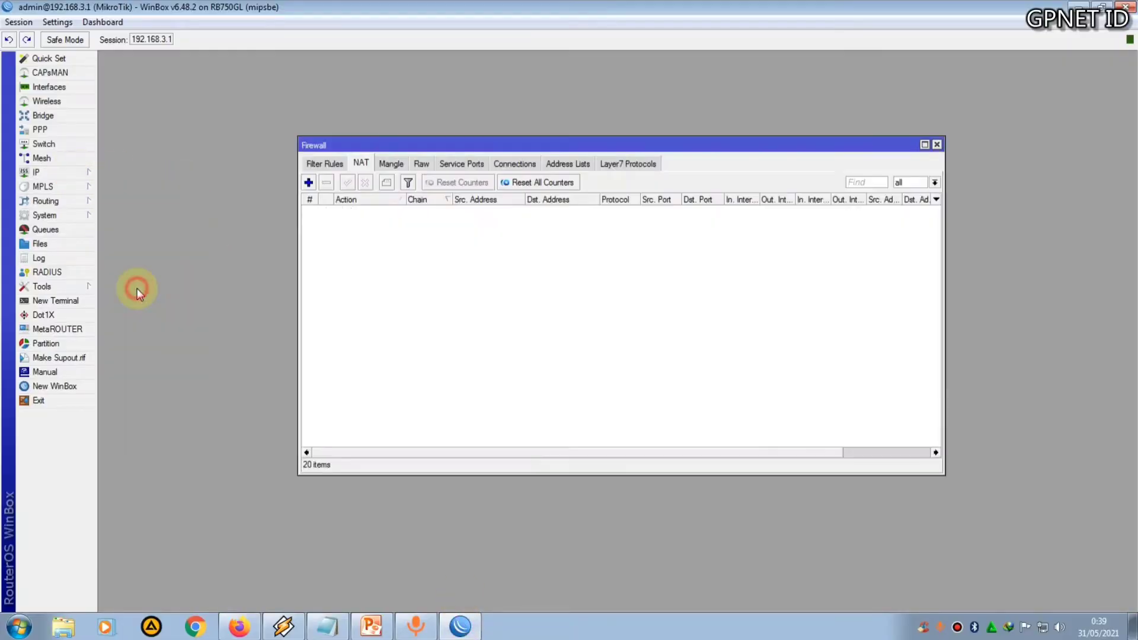
left_click(330, 165)
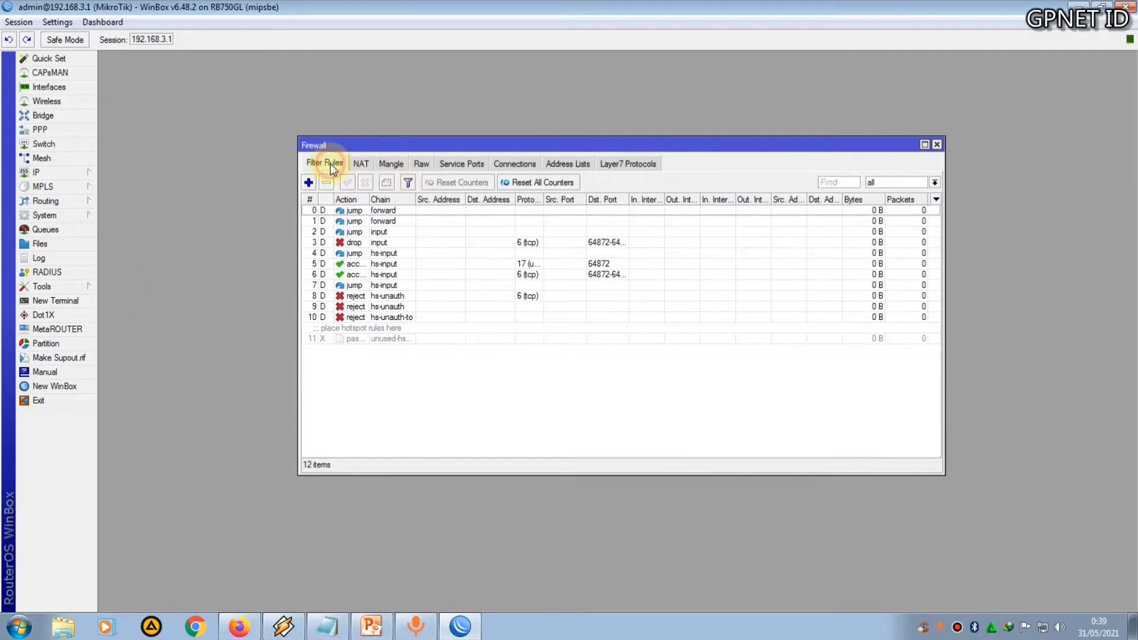
left_click(361, 164)
left_click(384, 296)
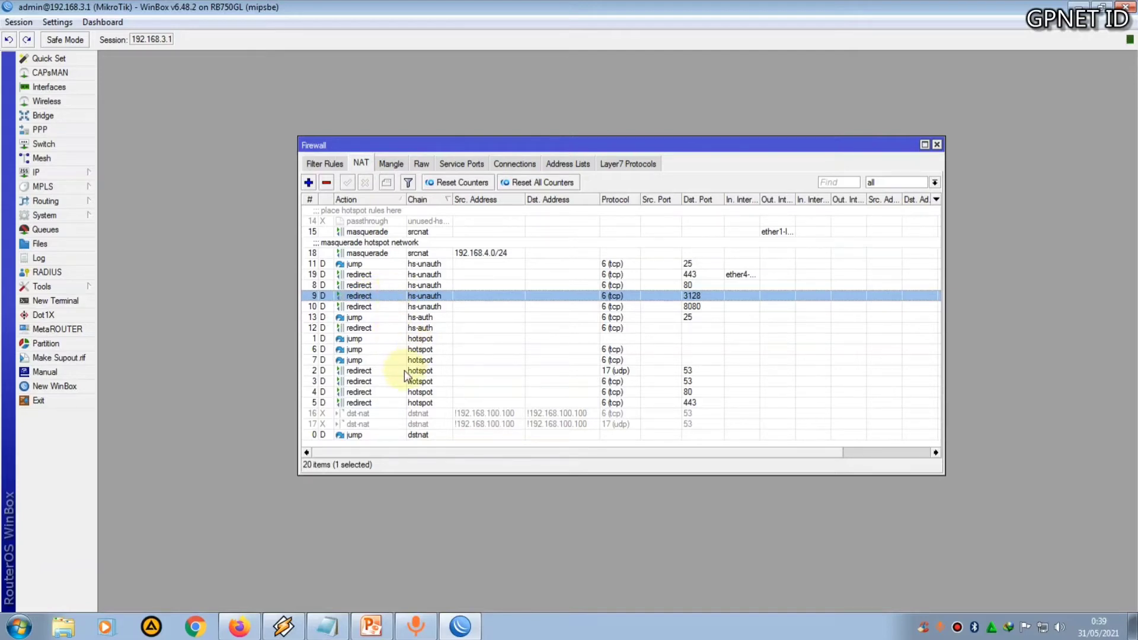
left_click(409, 413)
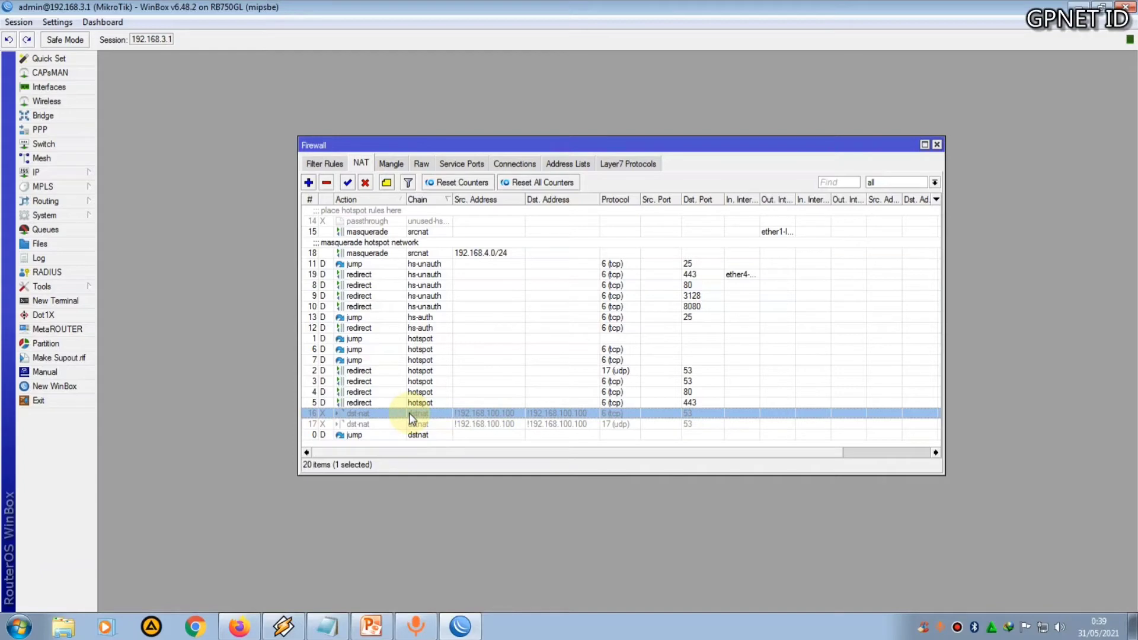
left_click(389, 423)
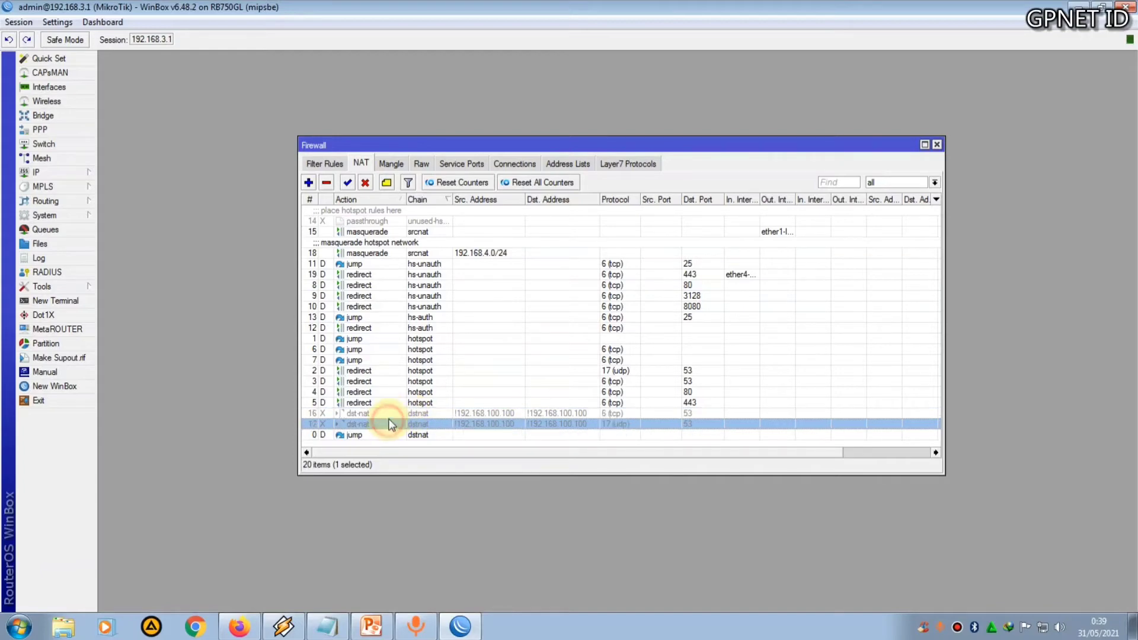
left_click(391, 413)
left_click(386, 421)
left_click(392, 414)
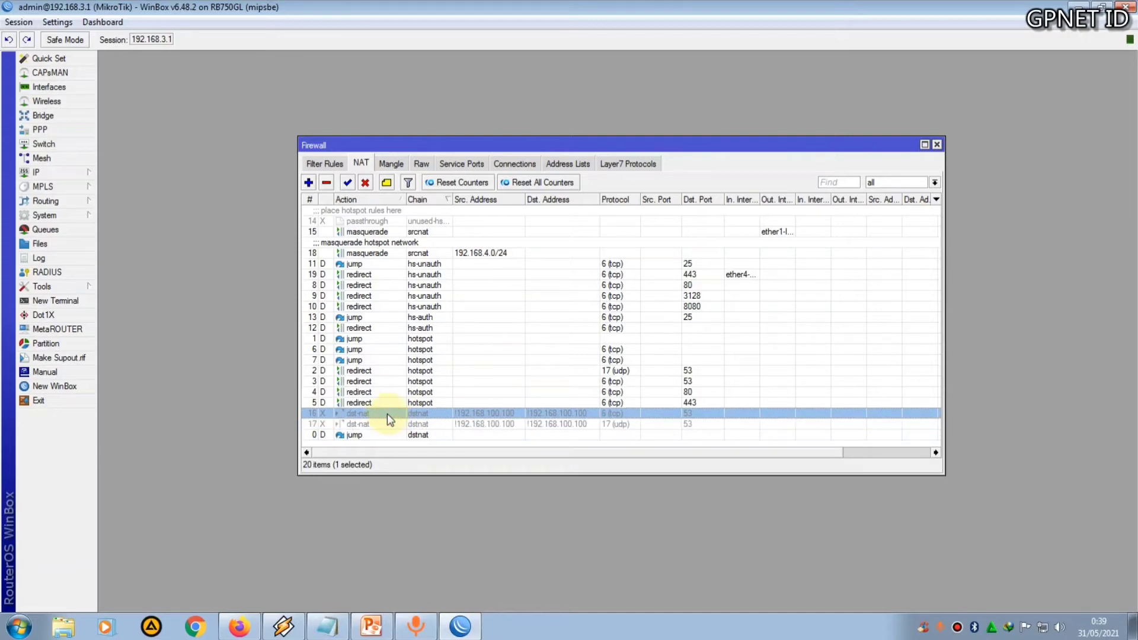
left_click(379, 423, "shift")
left_click(346, 183)
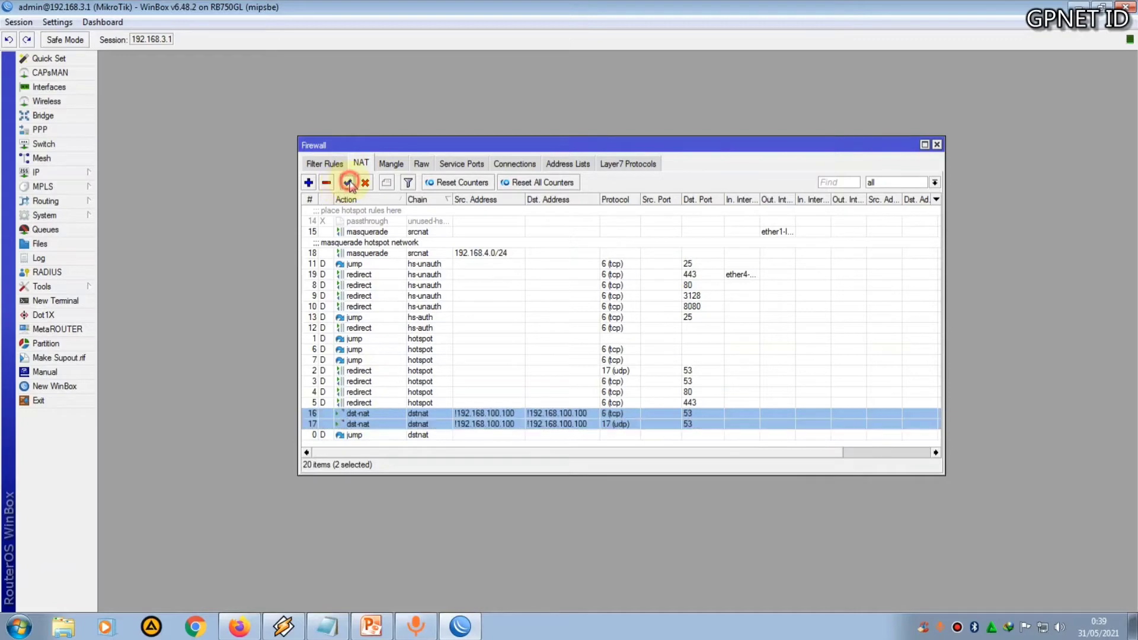
Add the comment DNS to each of the two dst-nat port 53 rules
left_click(382, 415)
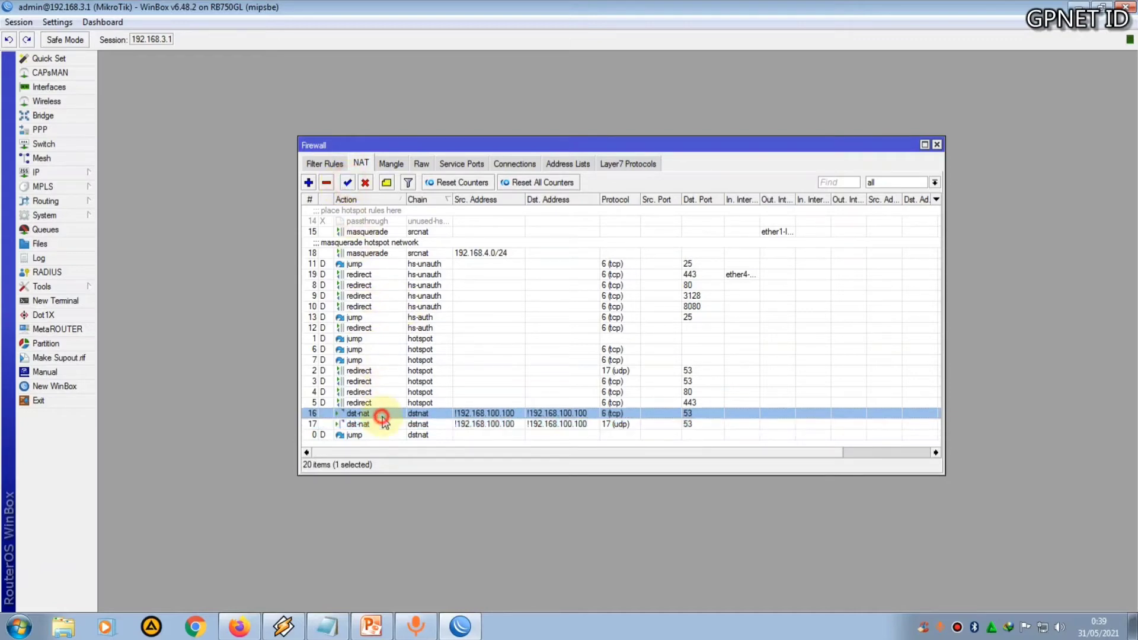
left_click(404, 403)
left_click(389, 415)
left_click(384, 413)
left_click(387, 183)
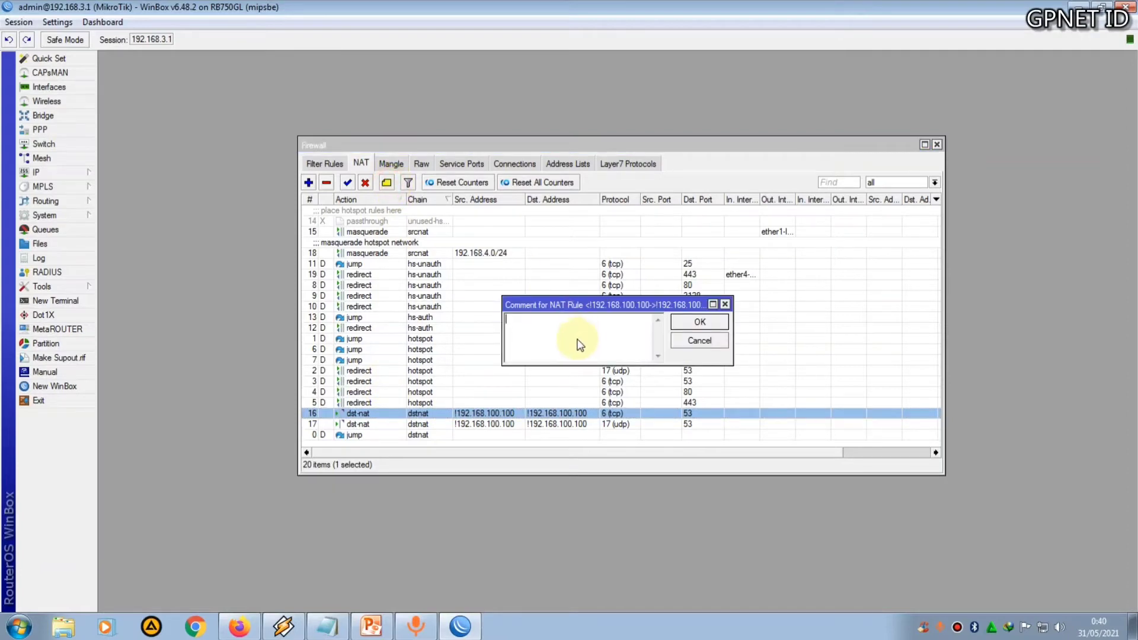
type("DNS")
left_click(701, 322)
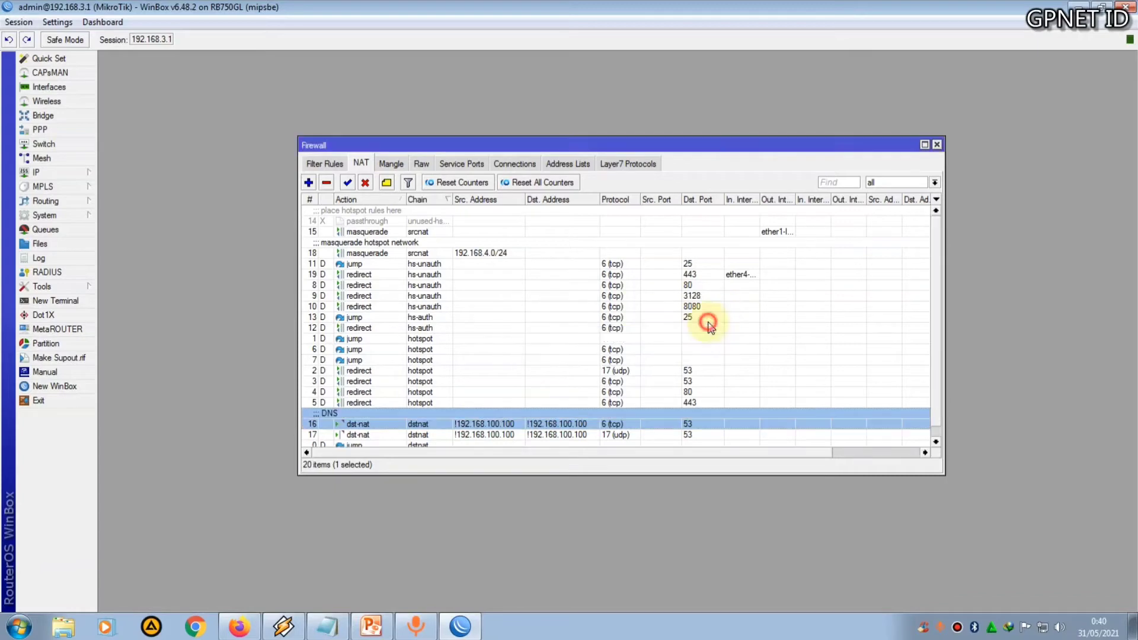
left_click(368, 435)
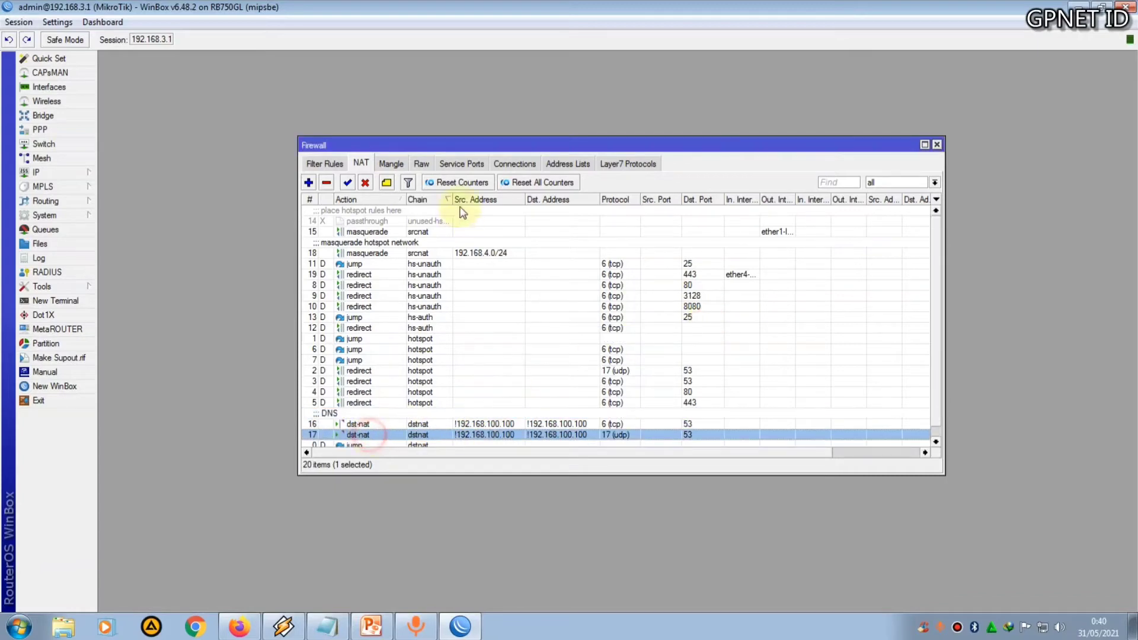
left_click(387, 183)
type("DNS")
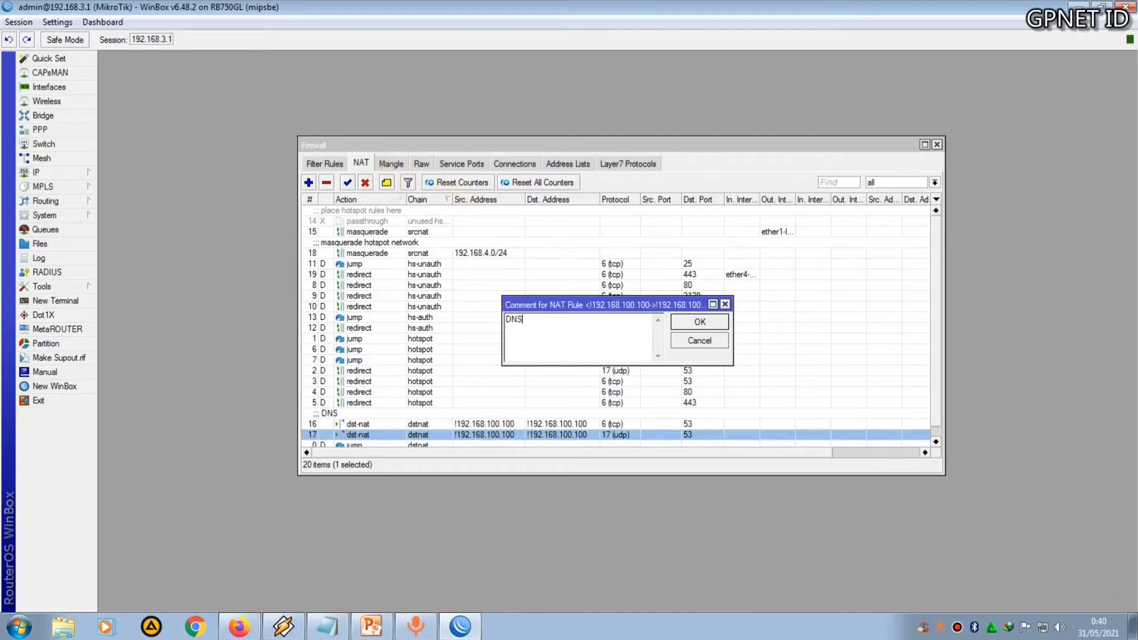
left_click(690, 327)
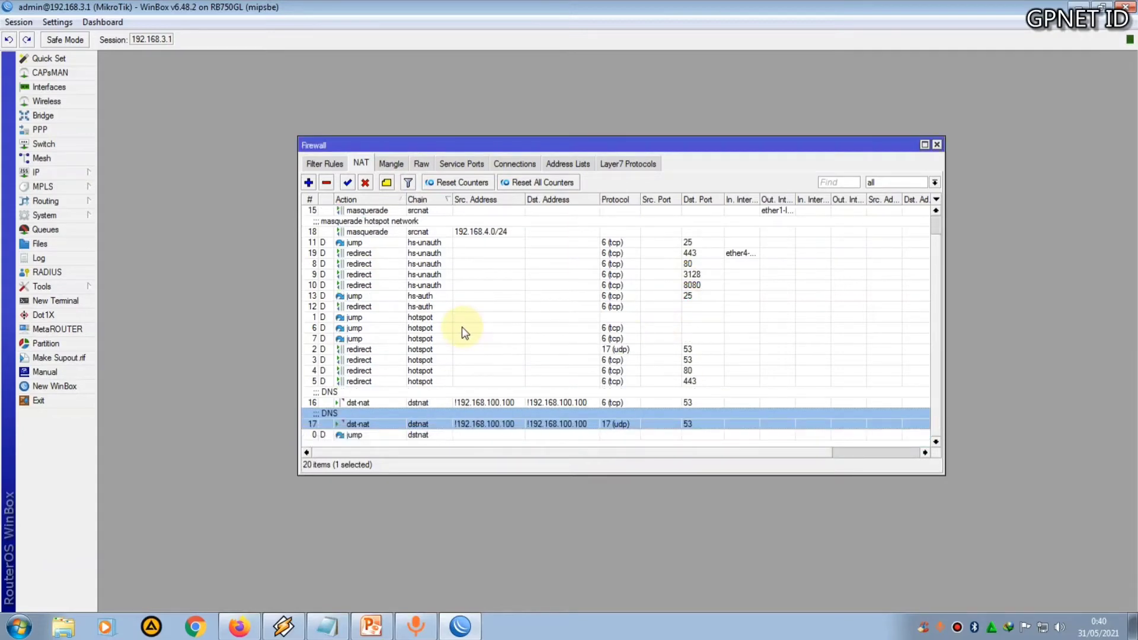
Open the hotspot chain redirect rule for UDP port 53 and make a copy of it
scroll(461, 326, "up", 2)
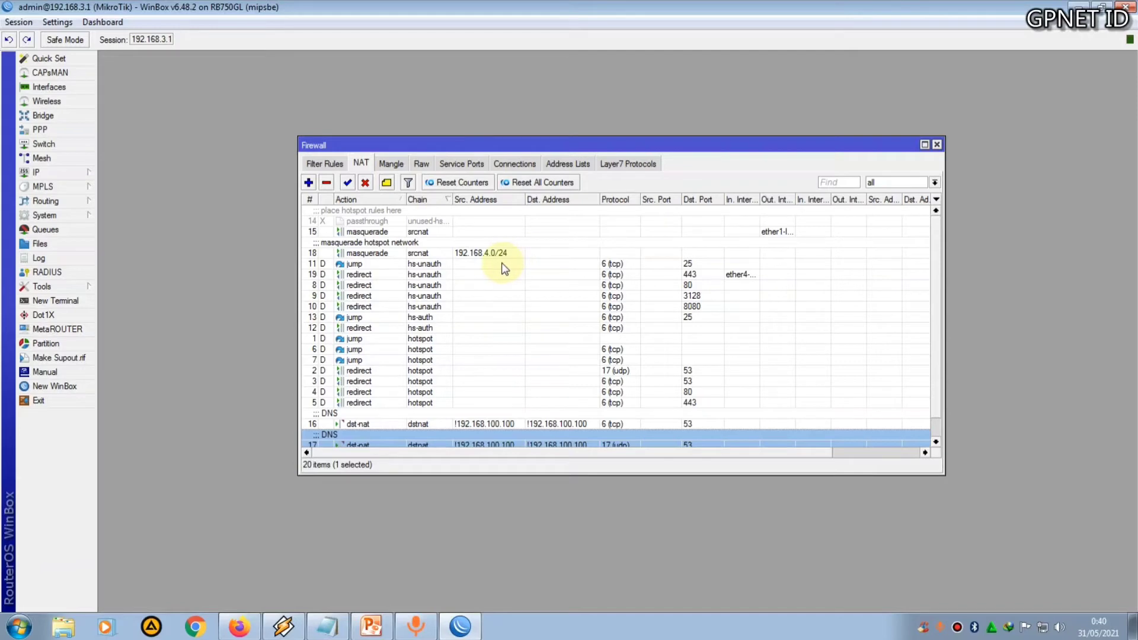
left_click_drag(403, 145, 372, 131)
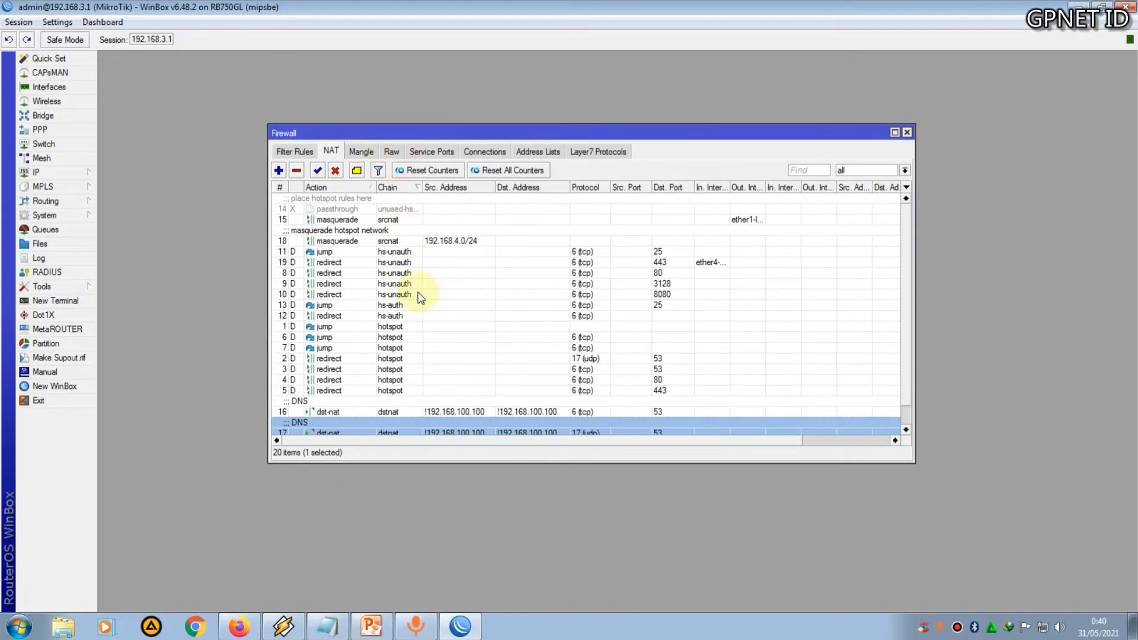
left_click(383, 358)
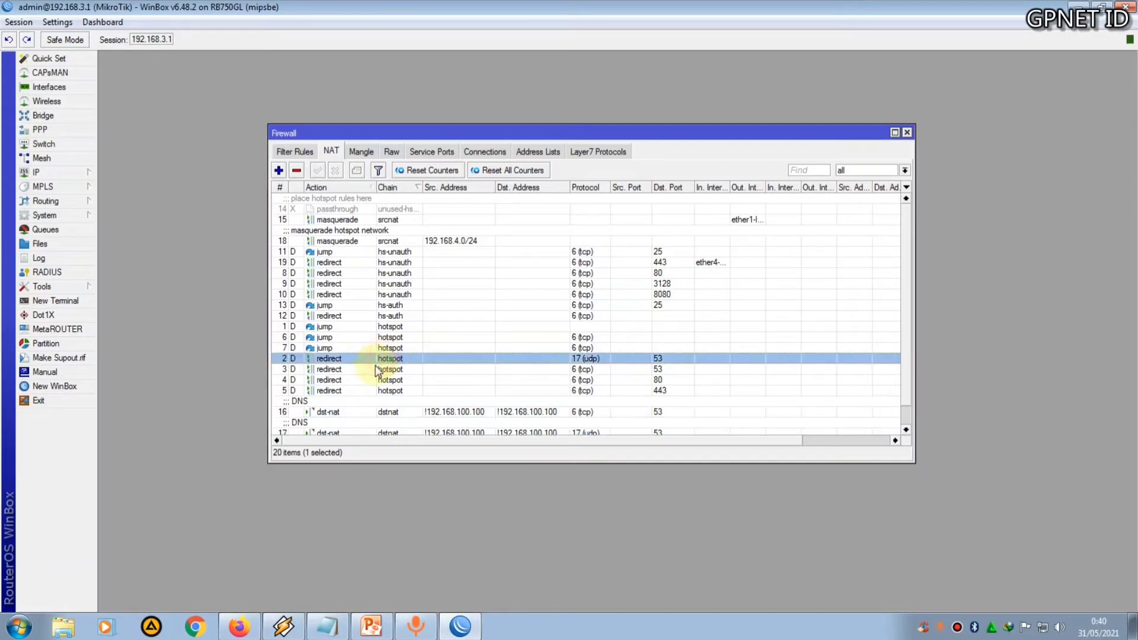
left_click(391, 359)
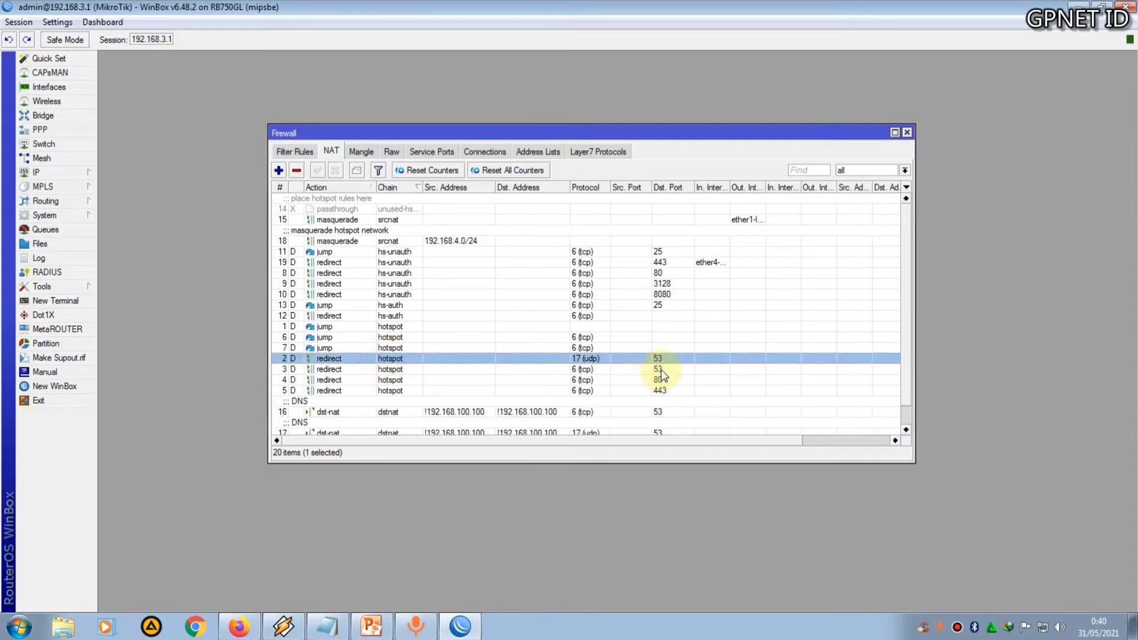
left_click(659, 368)
left_click(406, 358)
double_click(405, 358)
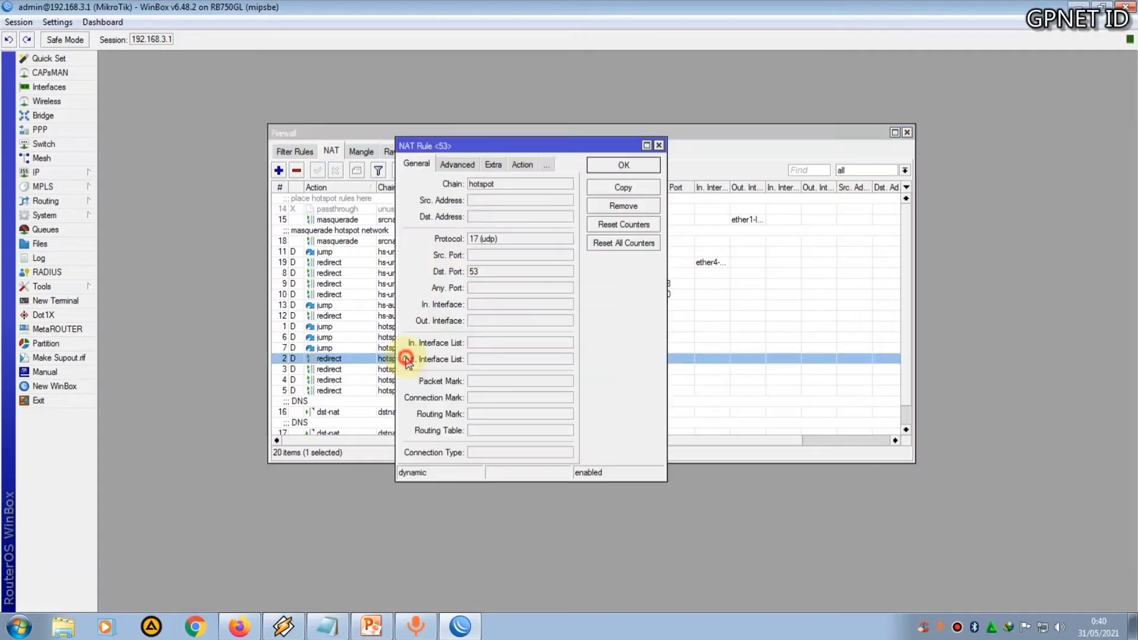
left_click(488, 166)
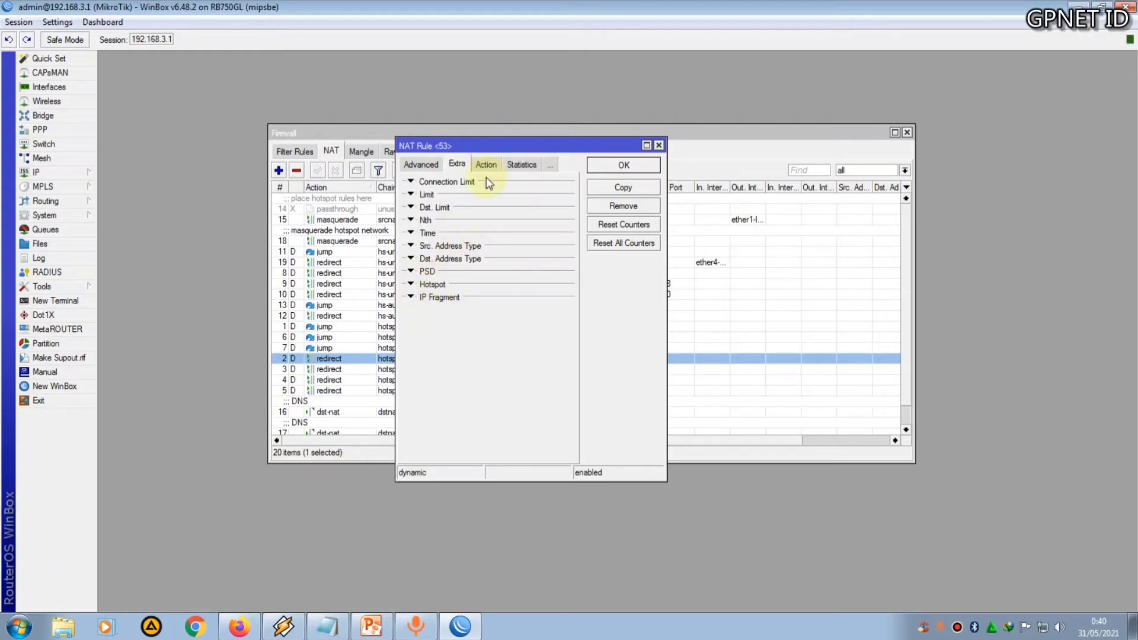
left_click_drag(501, 144, 443, 129)
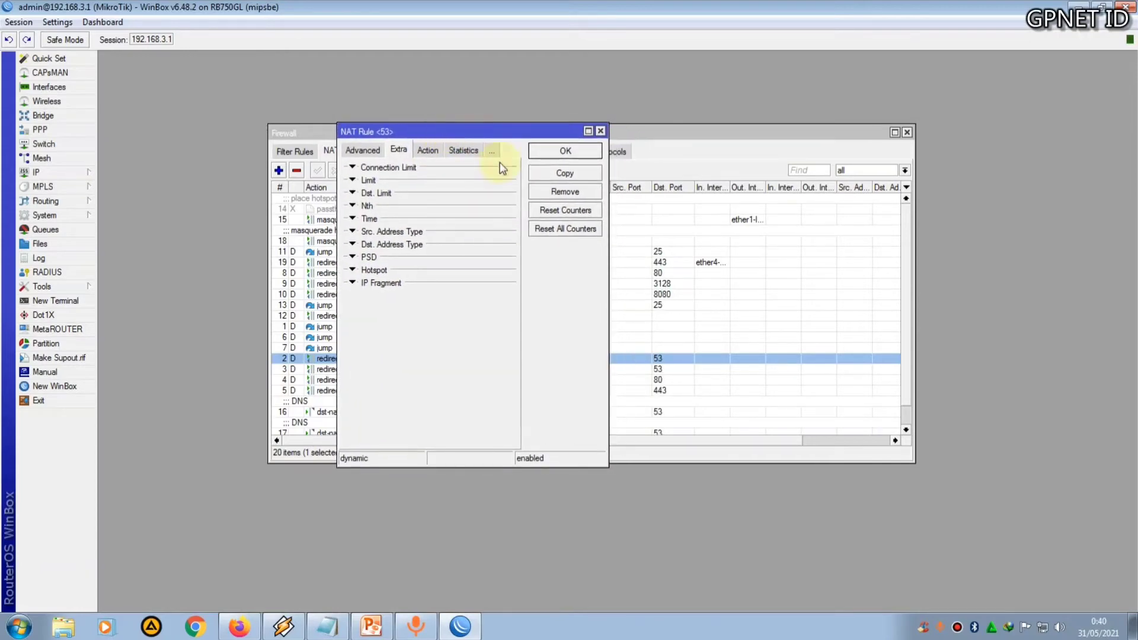
left_click(557, 173)
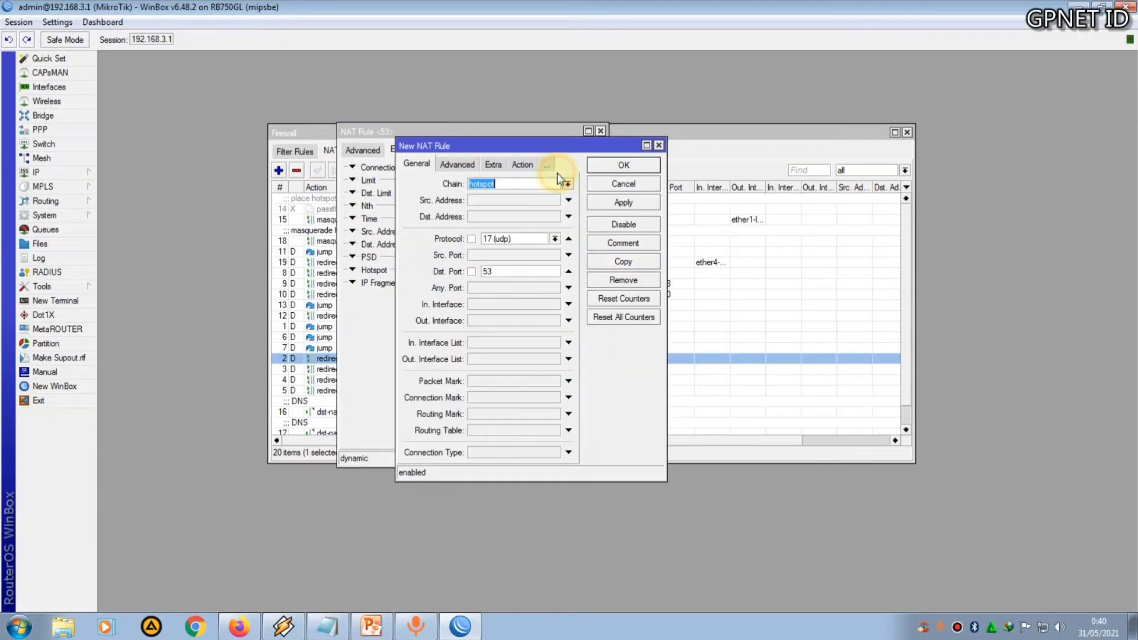
Set the copied rule's Hotspot match to not auth and apply it
left_click_drag(533, 149, 671, 139)
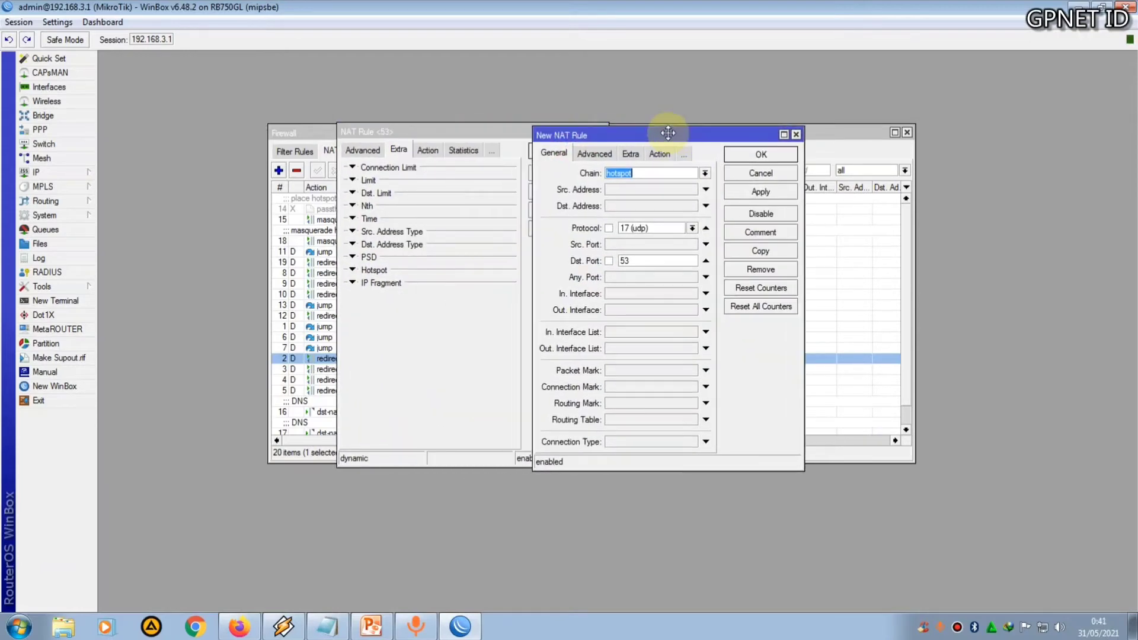
left_click(631, 156)
left_click(548, 274)
left_click(662, 290)
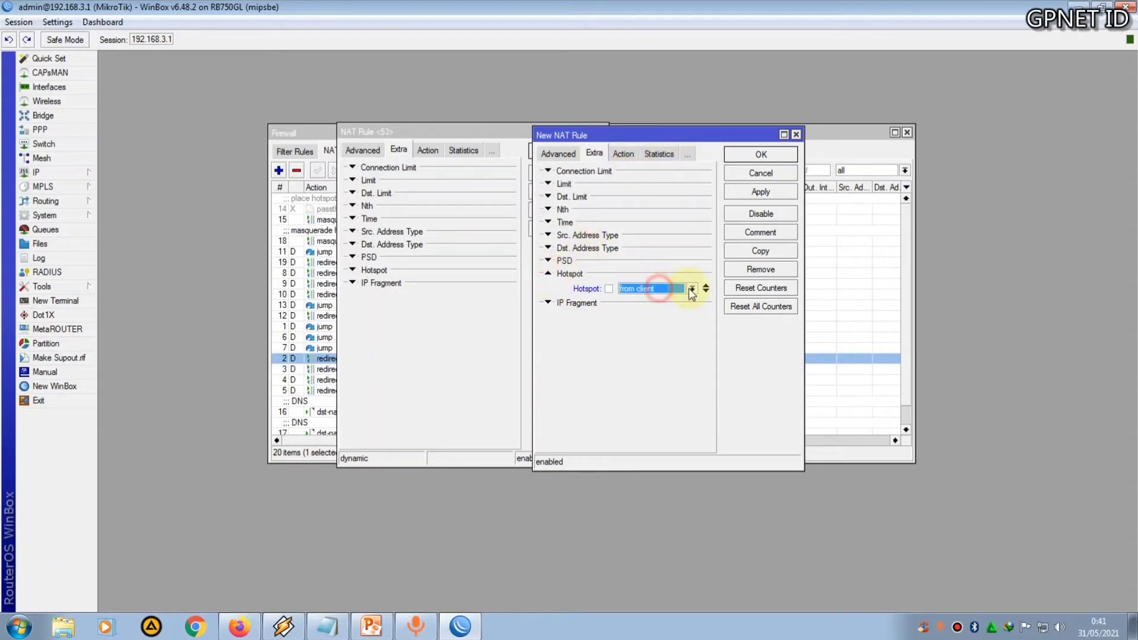
left_click(692, 288)
left_click(661, 299)
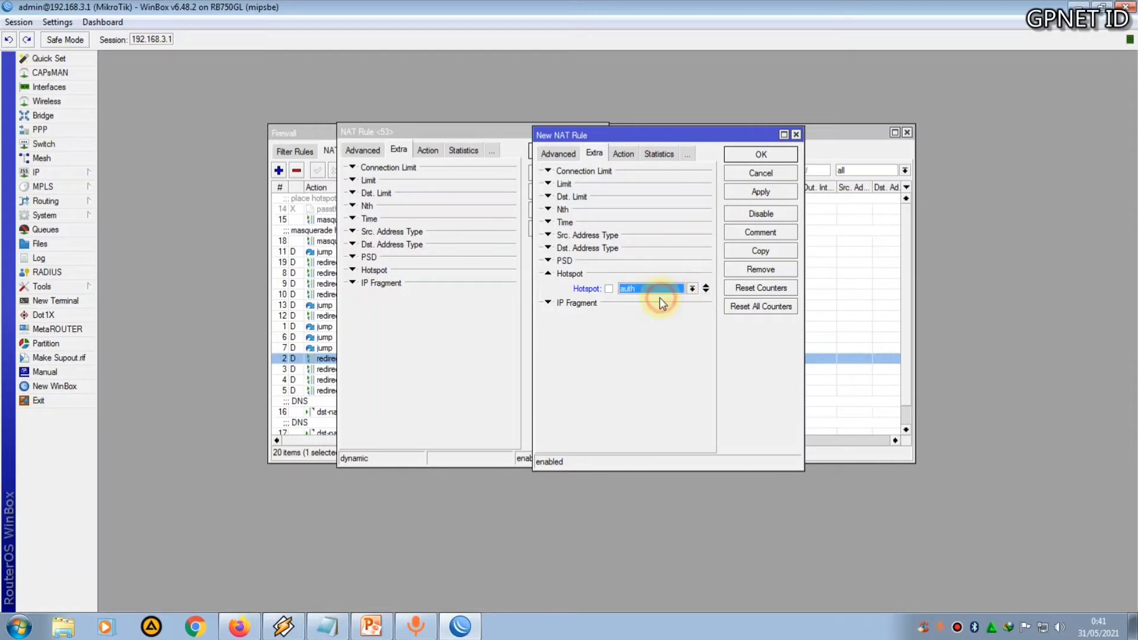
left_click(610, 289)
left_click(766, 196)
left_click_drag(643, 133, 728, 128)
left_click(574, 192)
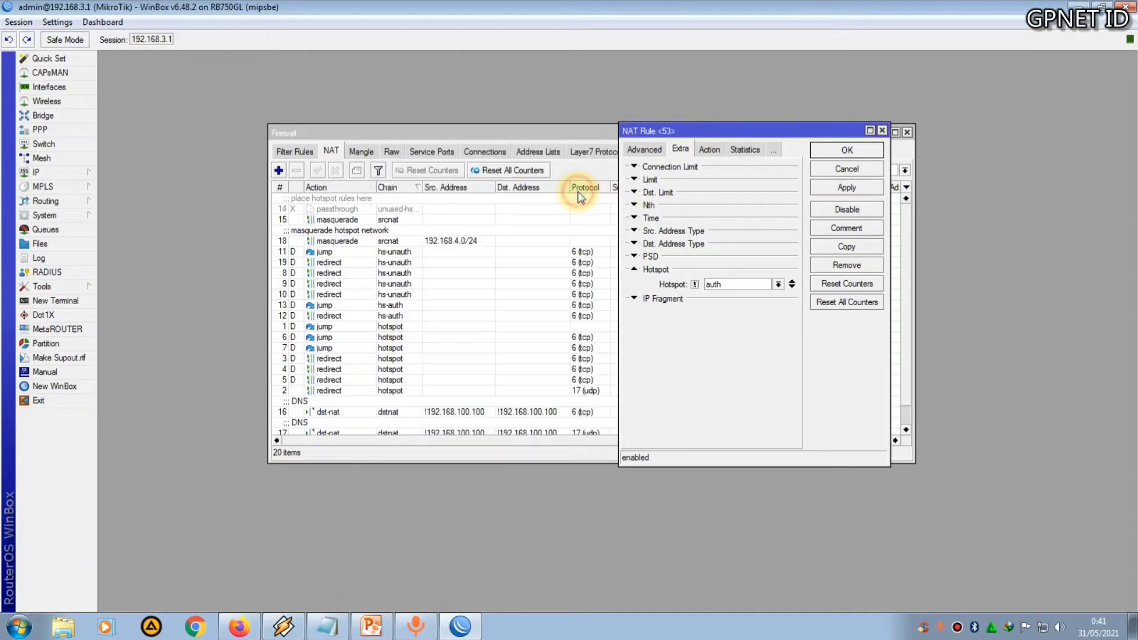
Confirm the copied rule and review the settings of the new UDP port 53 redirect rule in the hotspot chain
left_click(848, 152)
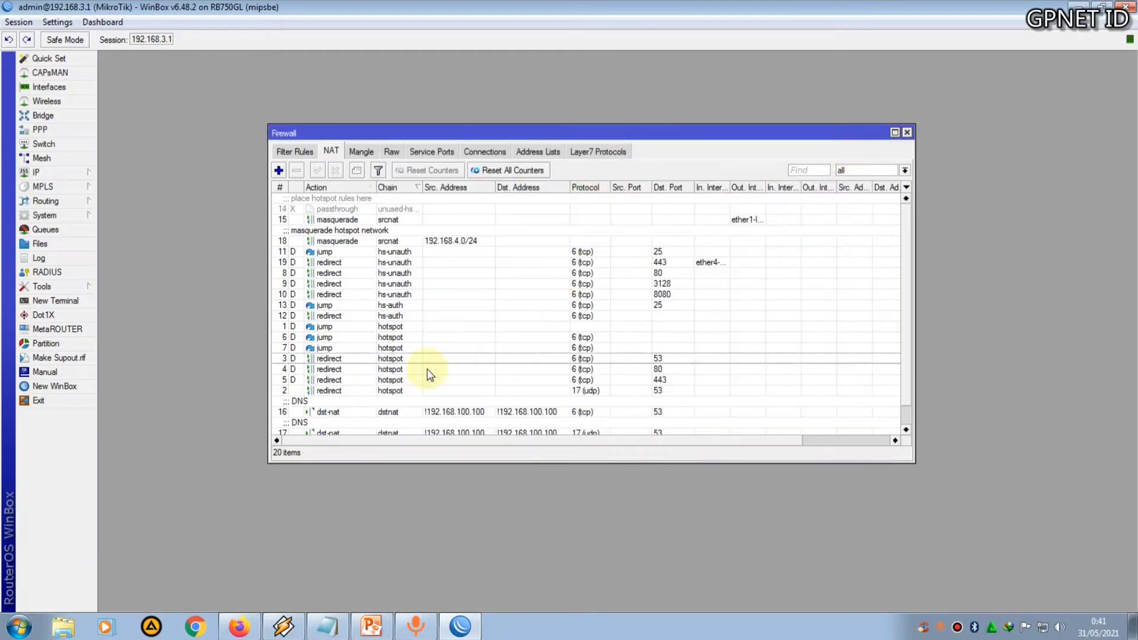
double_click(401, 391)
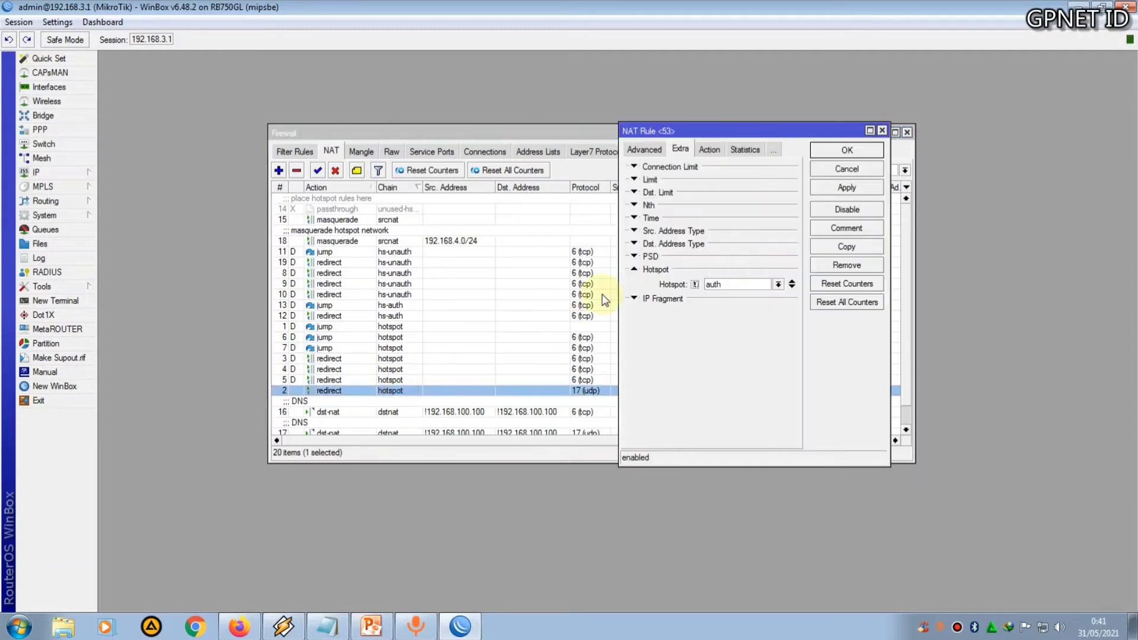
left_click(882, 130)
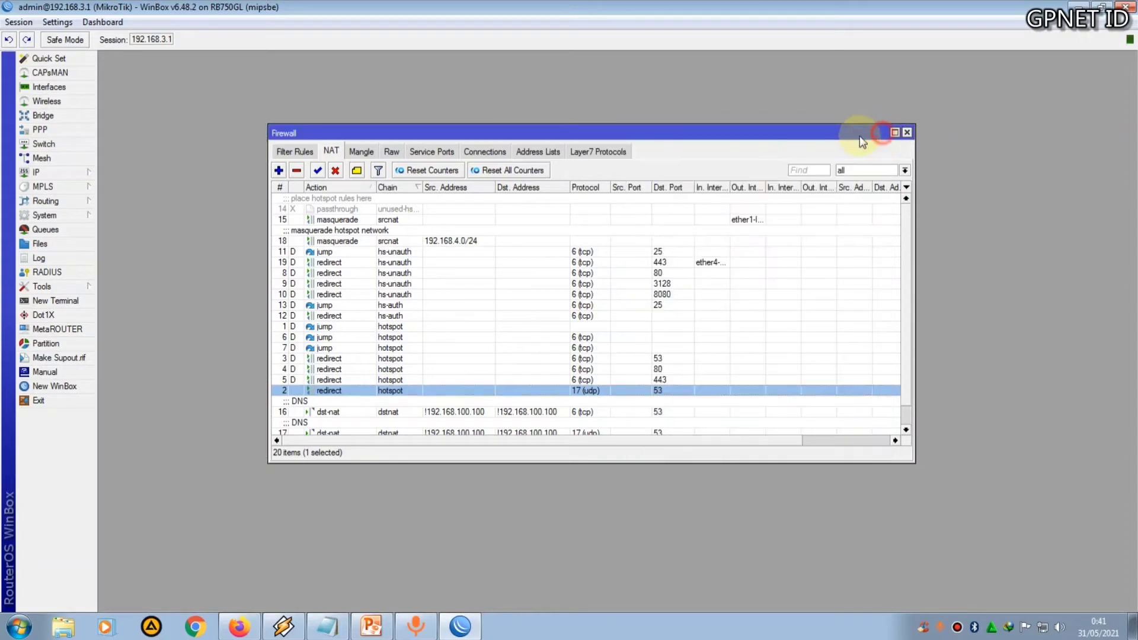
Copy the hotspot chain's TCP port 53 redirect rule and apply the copy with its Hotspot match set to not auth
double_click(382, 359)
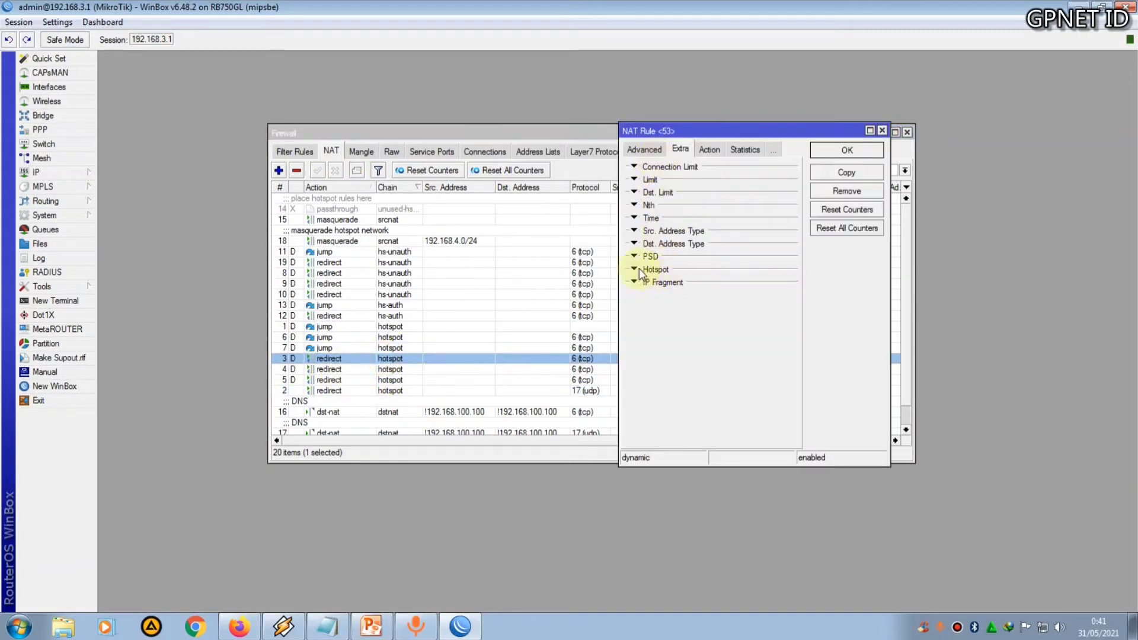
left_click(842, 173)
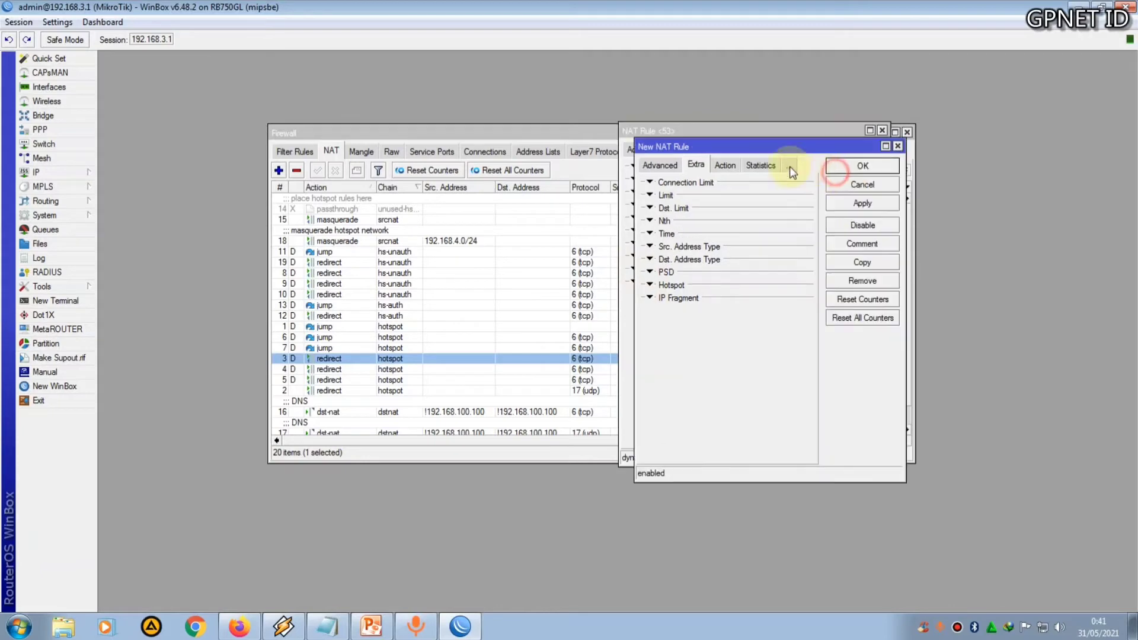
left_click_drag(749, 148, 847, 147)
left_click_drag(699, 128, 452, 136)
left_click_drag(811, 148, 730, 141)
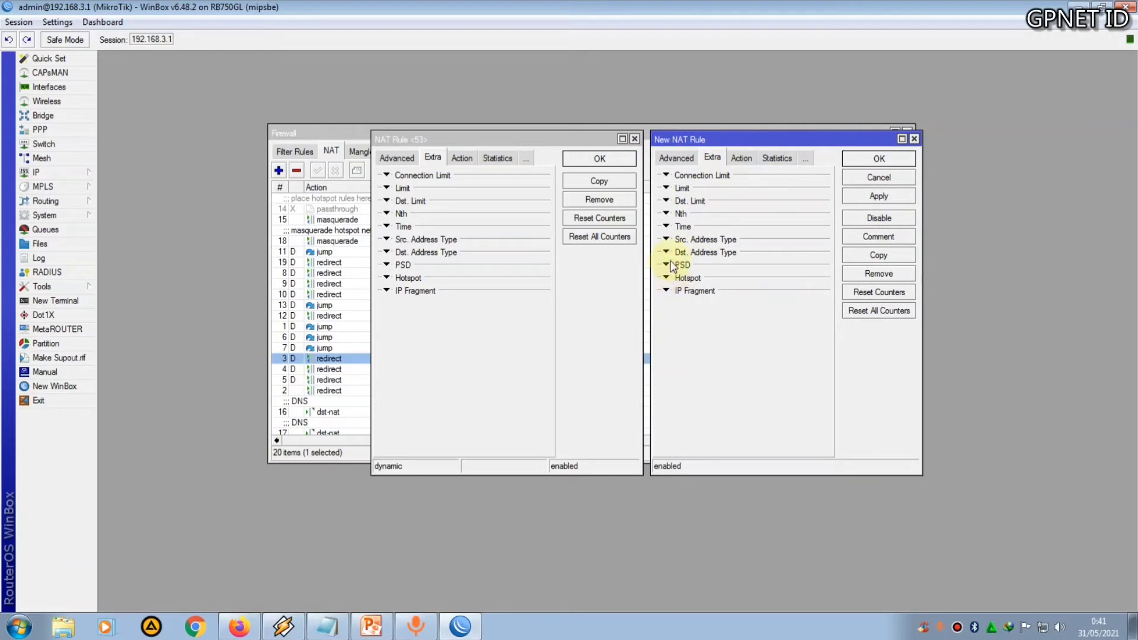
left_click(667, 278)
left_click(774, 296)
left_click(770, 302)
left_click(727, 293)
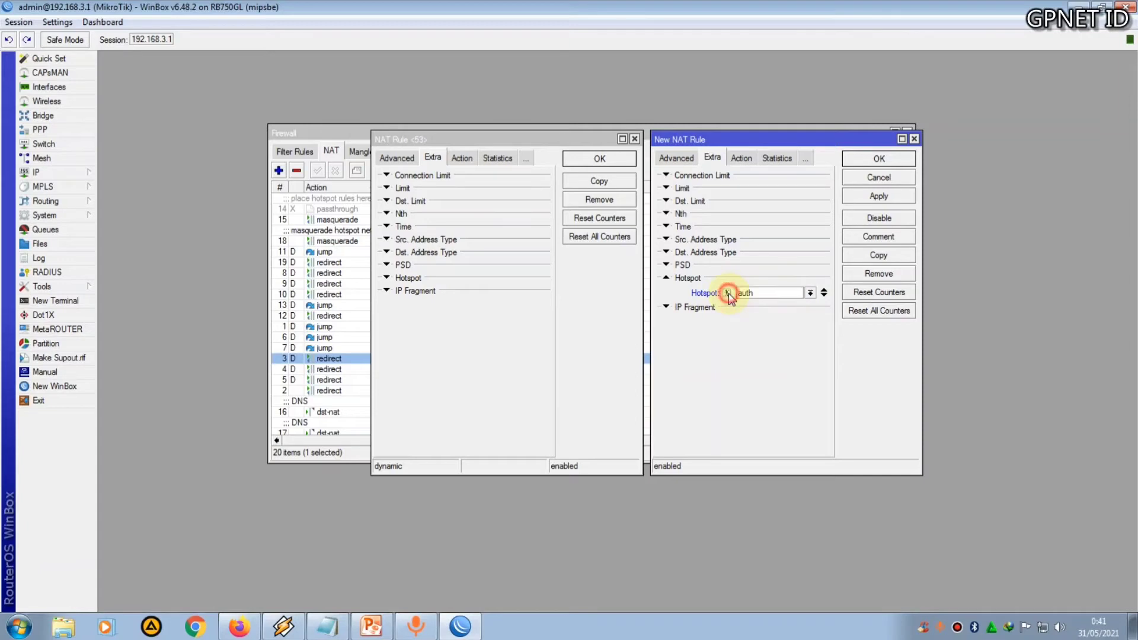
left_click(881, 197)
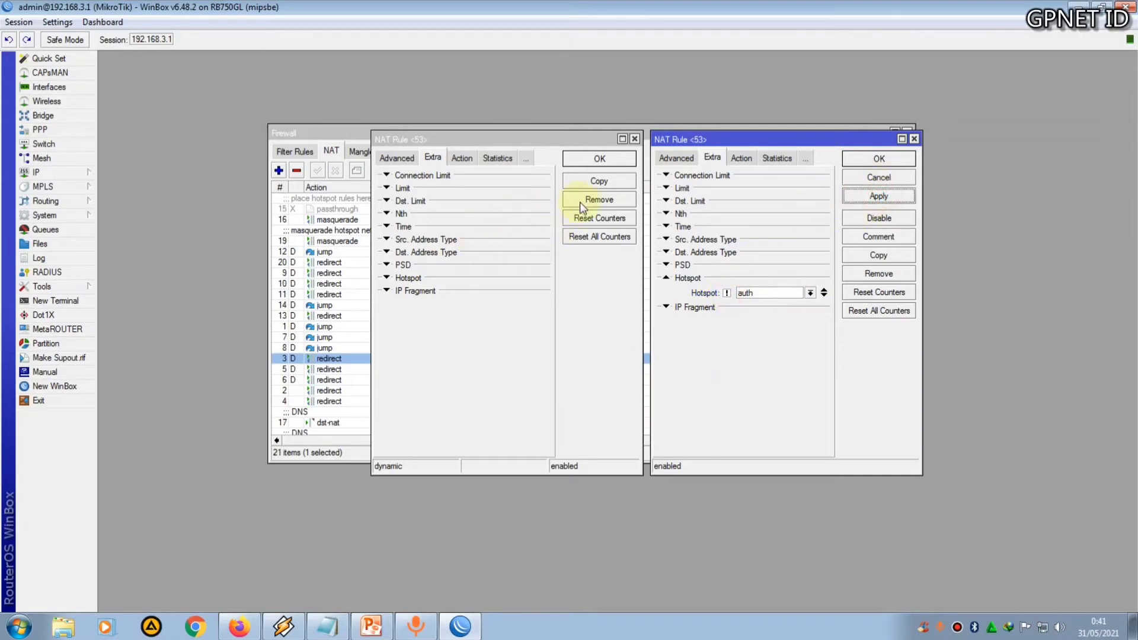
left_click(579, 201)
left_click(899, 160)
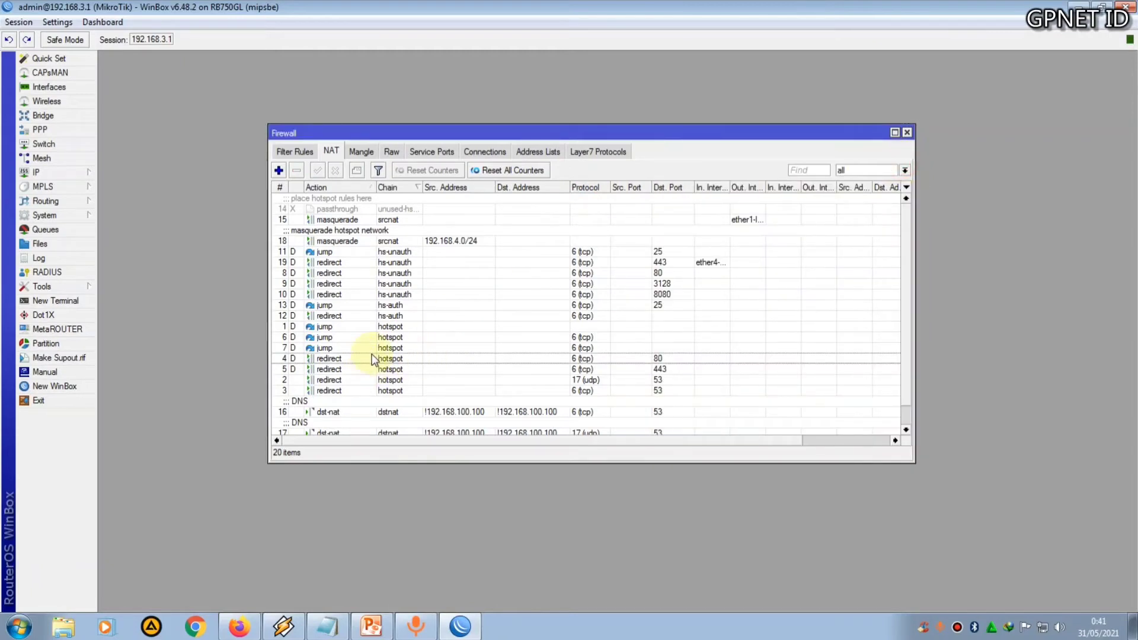
Examine the two port 53 redirect rules at the end of the hotspot chain in the NAT list
left_click(384, 380)
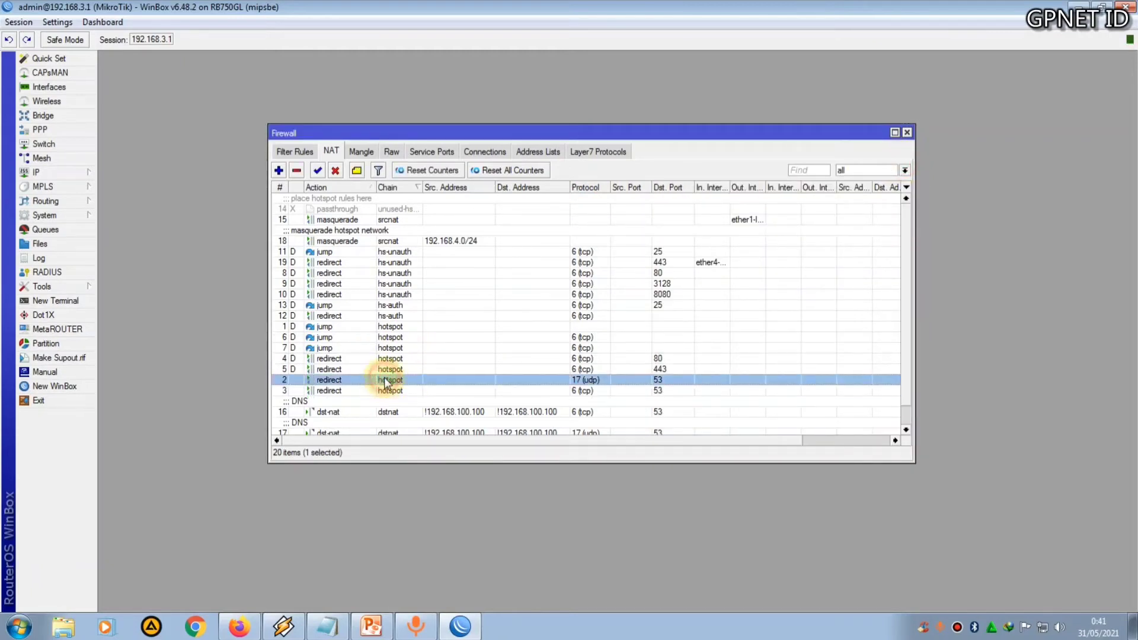
scroll(384, 380, "down", 2)
left_click(395, 369)
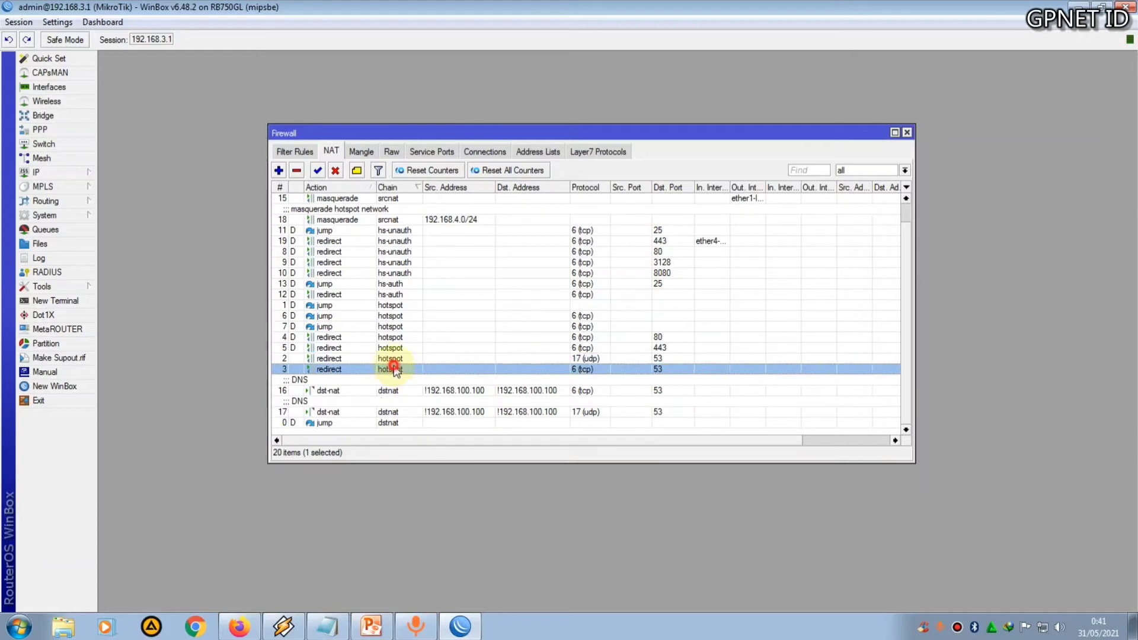
left_click(392, 358)
left_click(392, 369)
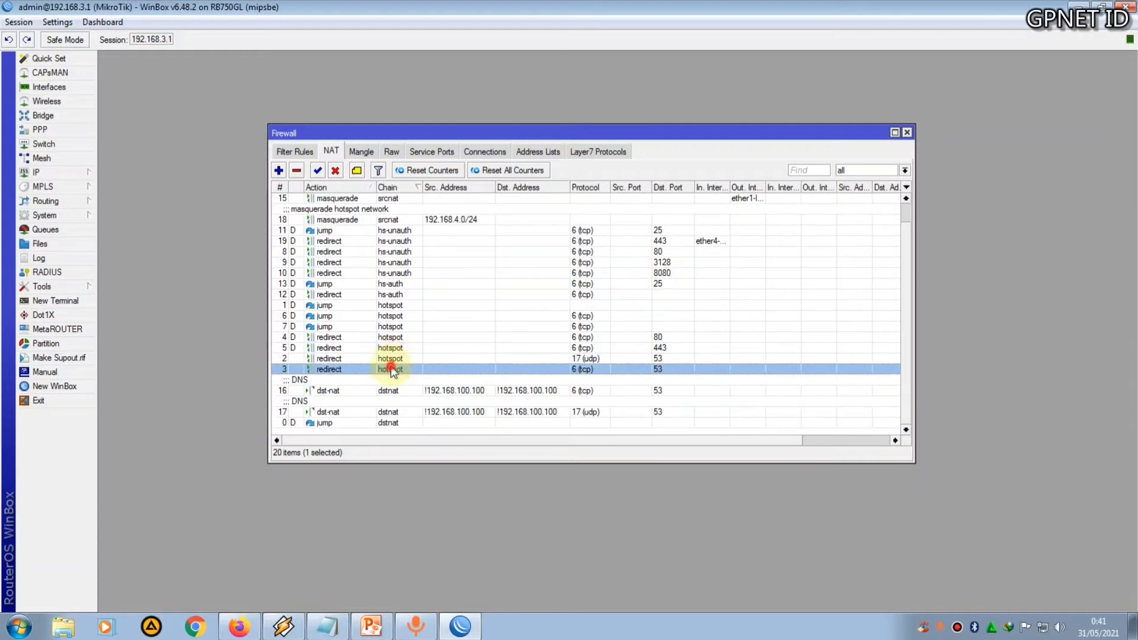
left_click(618, 357)
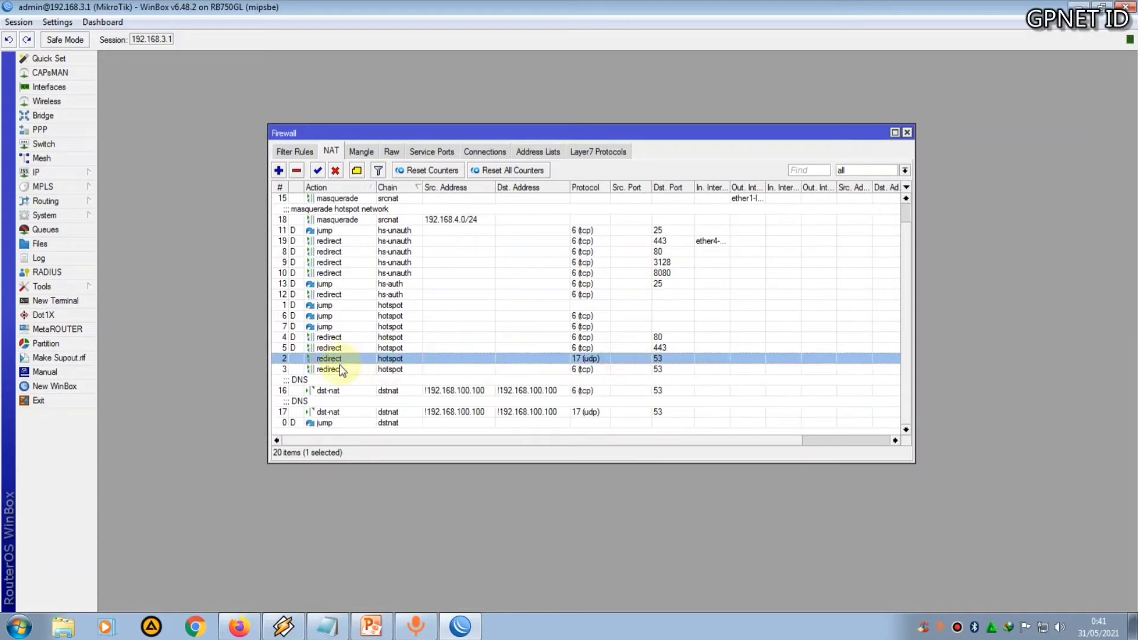
left_click(347, 372)
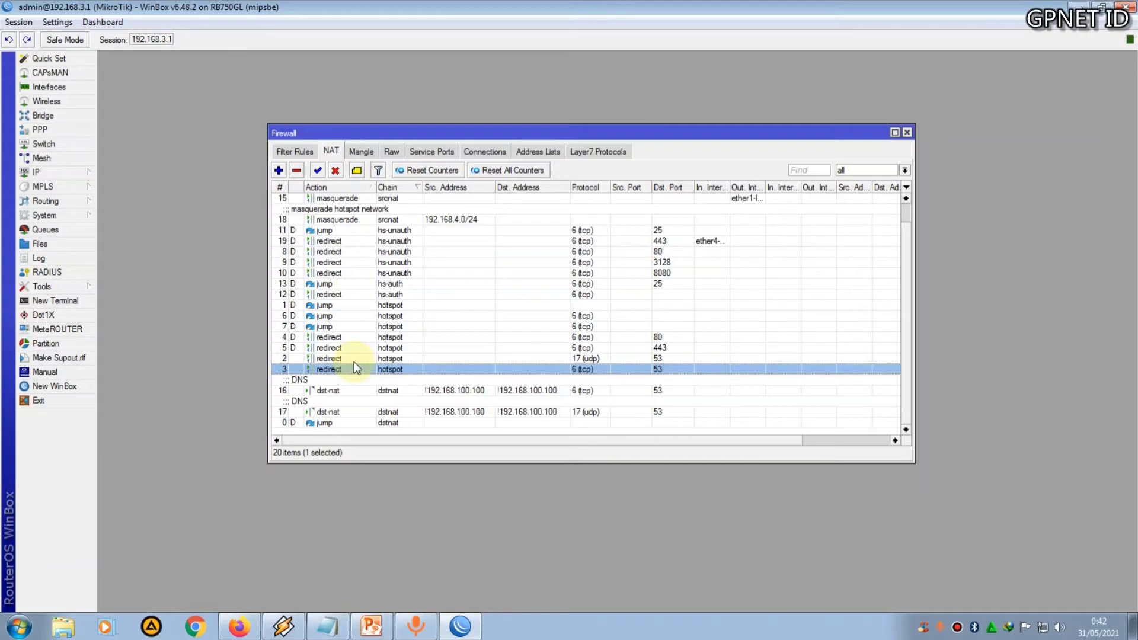
Open the Netwatch tool and close the Firewall window
left_click(75, 287)
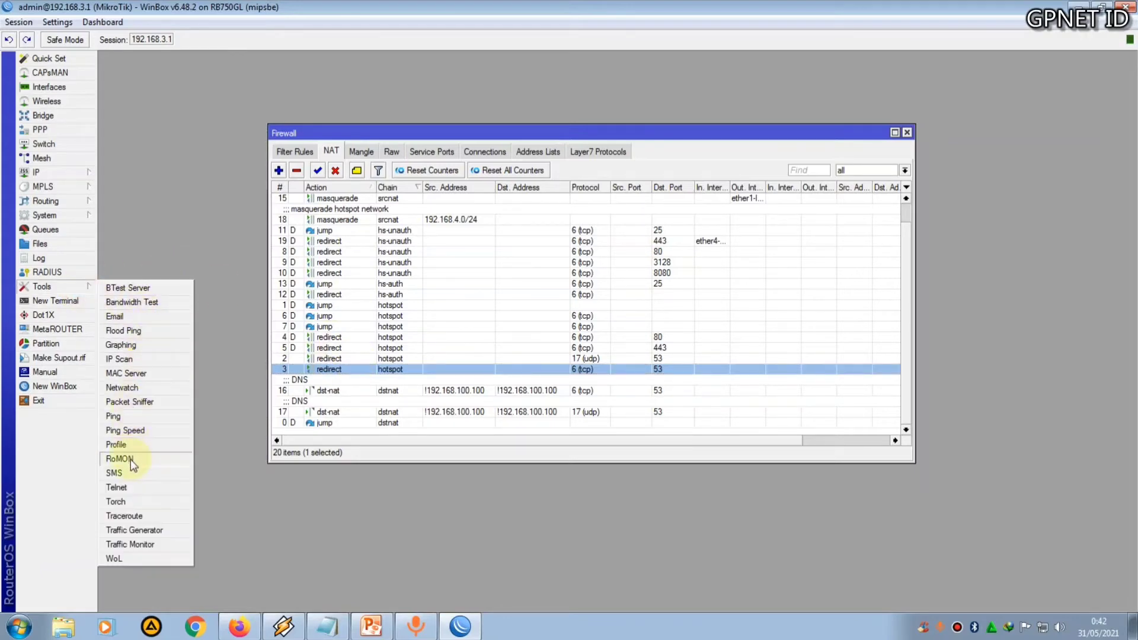
left_click(147, 388)
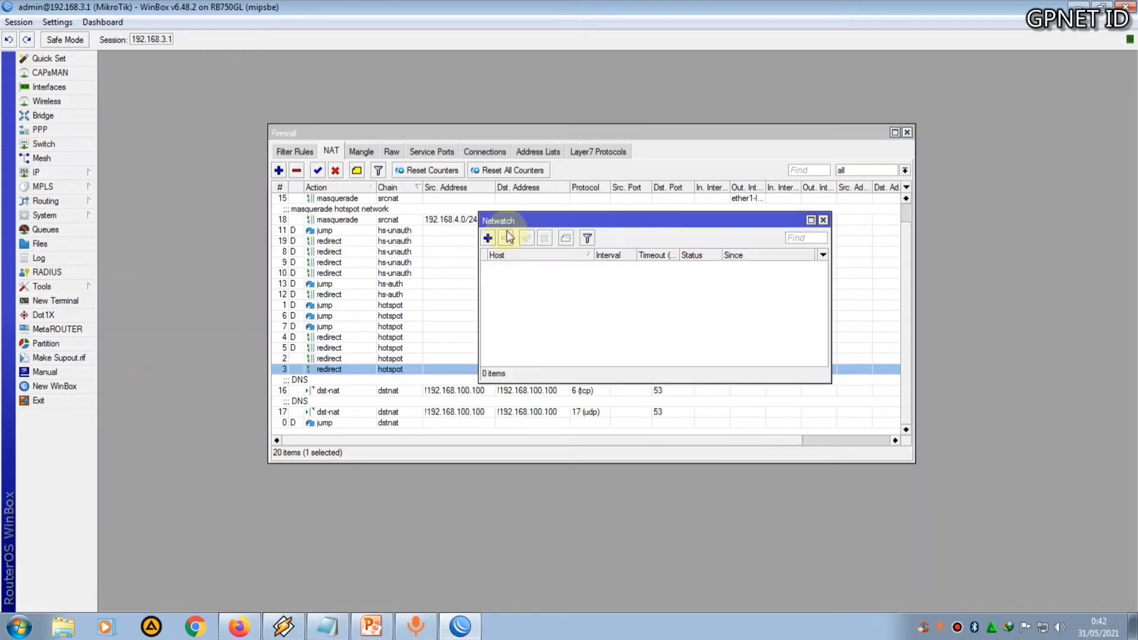
left_click_drag(535, 219, 461, 222)
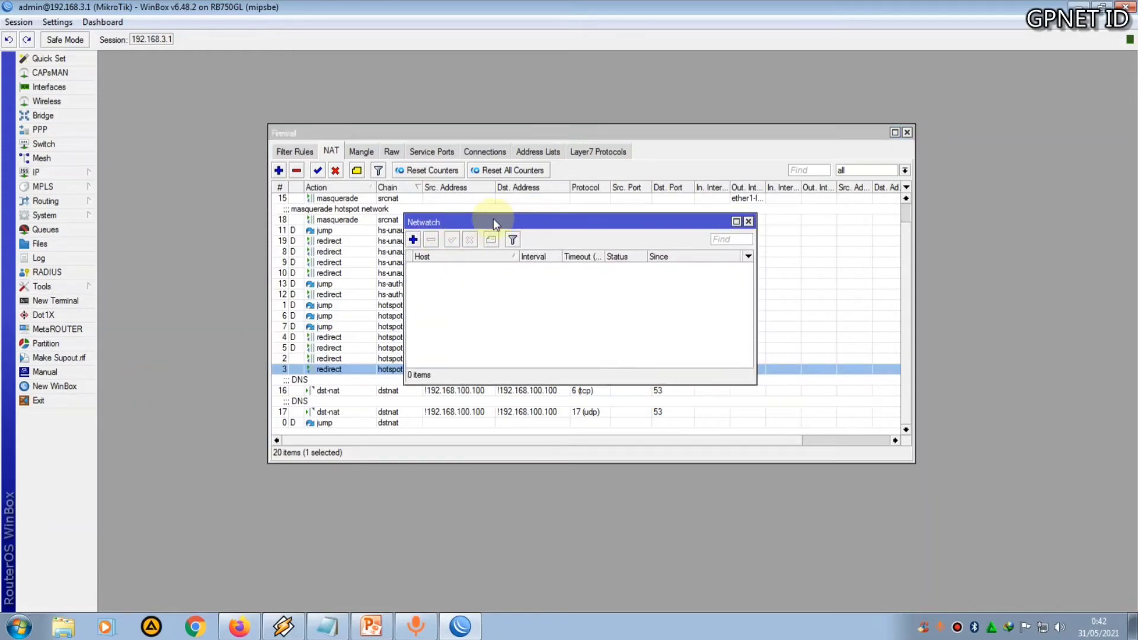
left_click(906, 132)
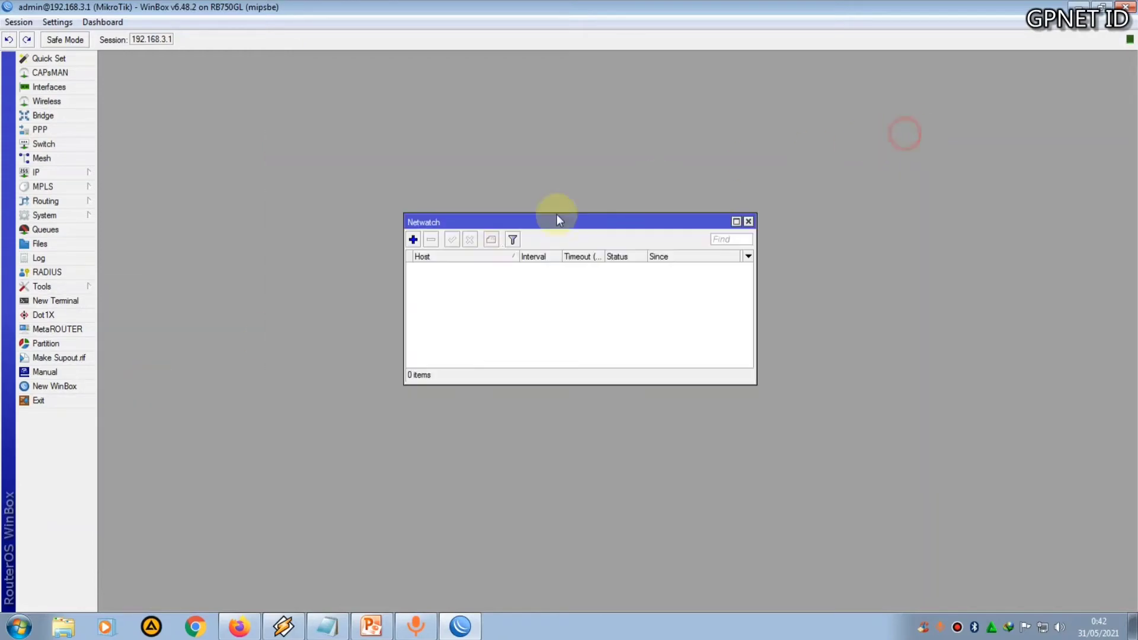
Start a new Netwatch host entry and place it beside the Netwatch Script notes open in Notepad
left_click(409, 240)
left_click(327, 626)
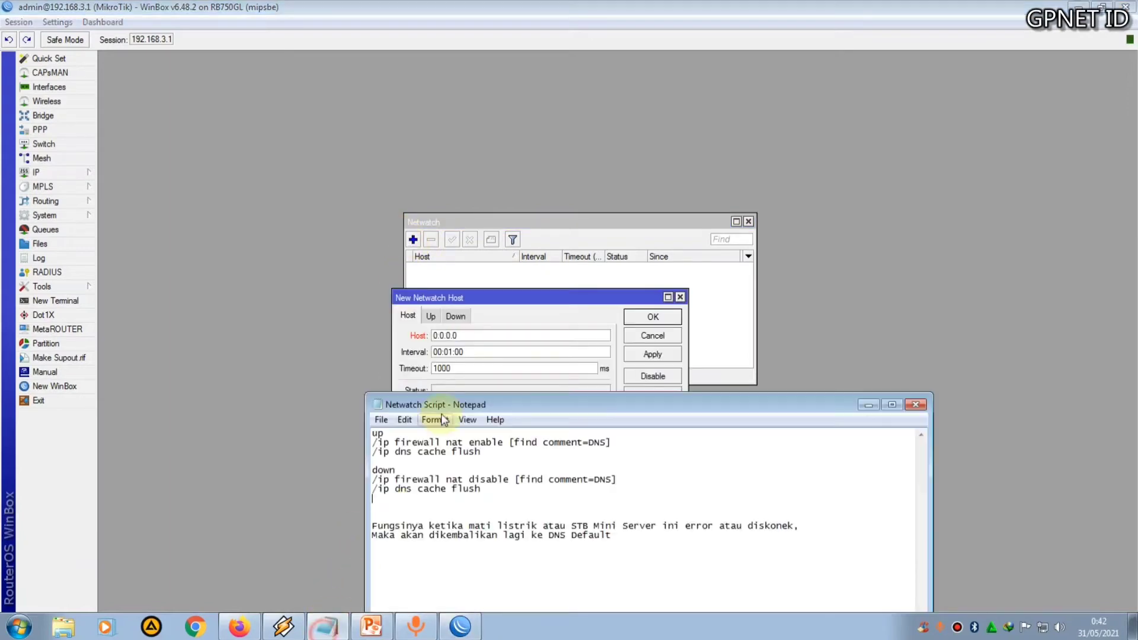
left_click_drag(484, 405, 495, 378)
left_click_drag(507, 300, 458, 185)
left_click_drag(665, 223, 879, 185)
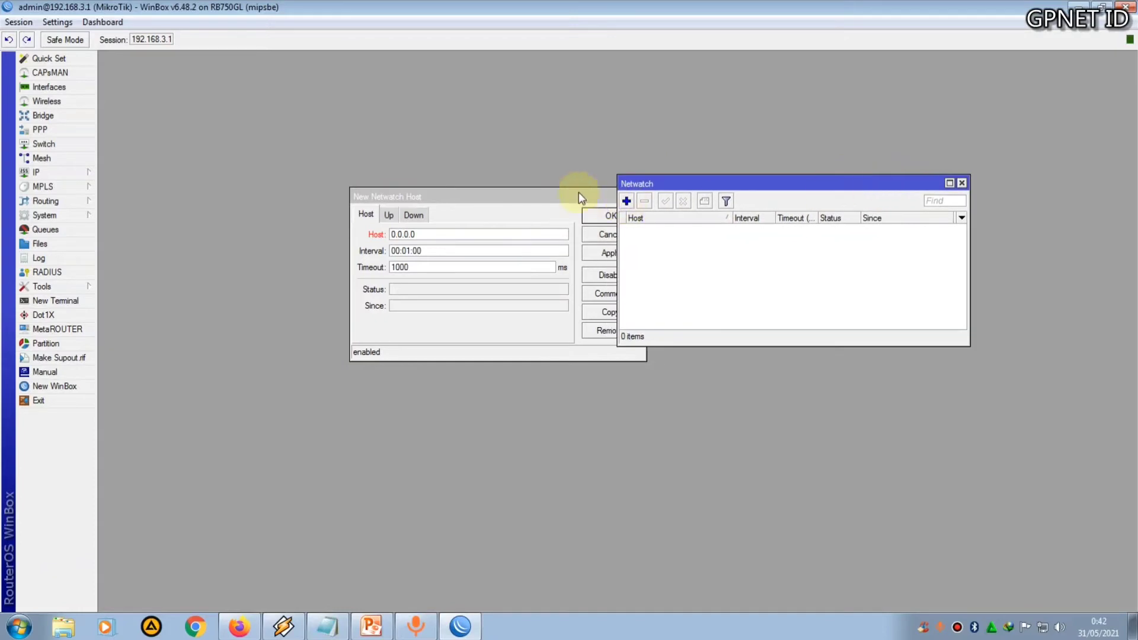
left_click_drag(554, 205, 463, 196)
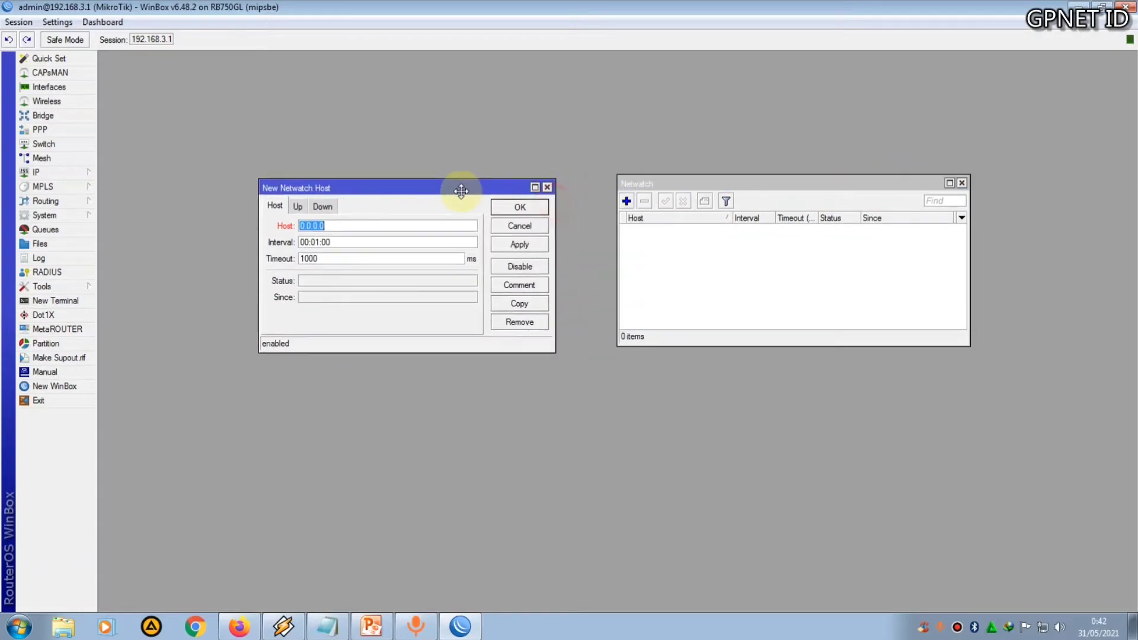
left_click(323, 628)
left_click_drag(501, 375, 474, 369)
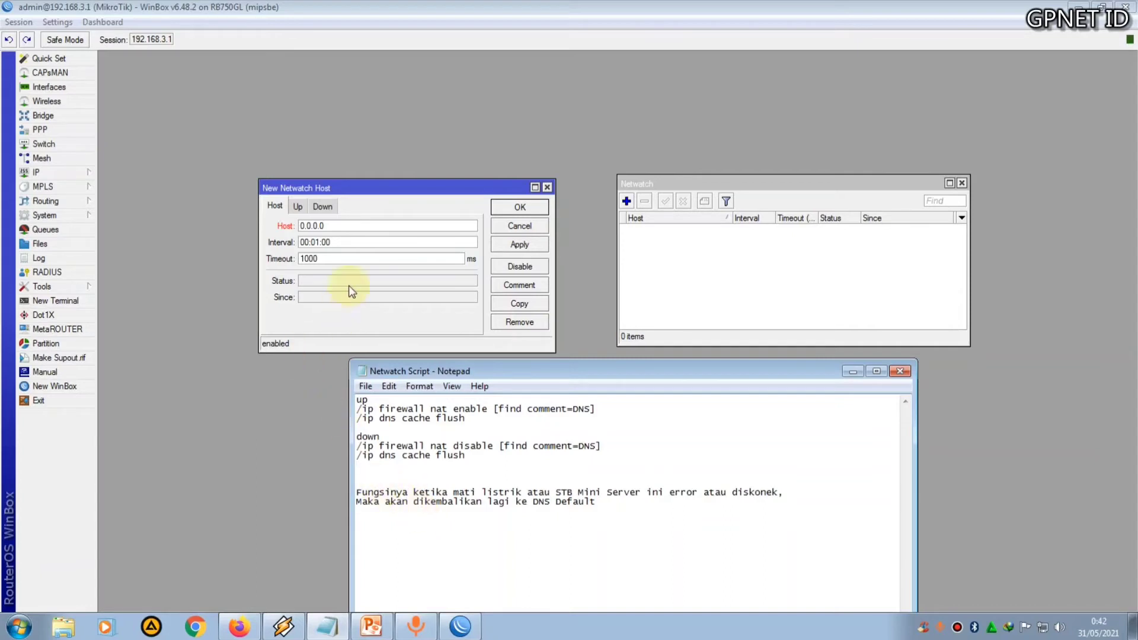
Set the new Netwatch host to 192.168.100.100 with a check interval of 00:00:05
left_click(391, 198)
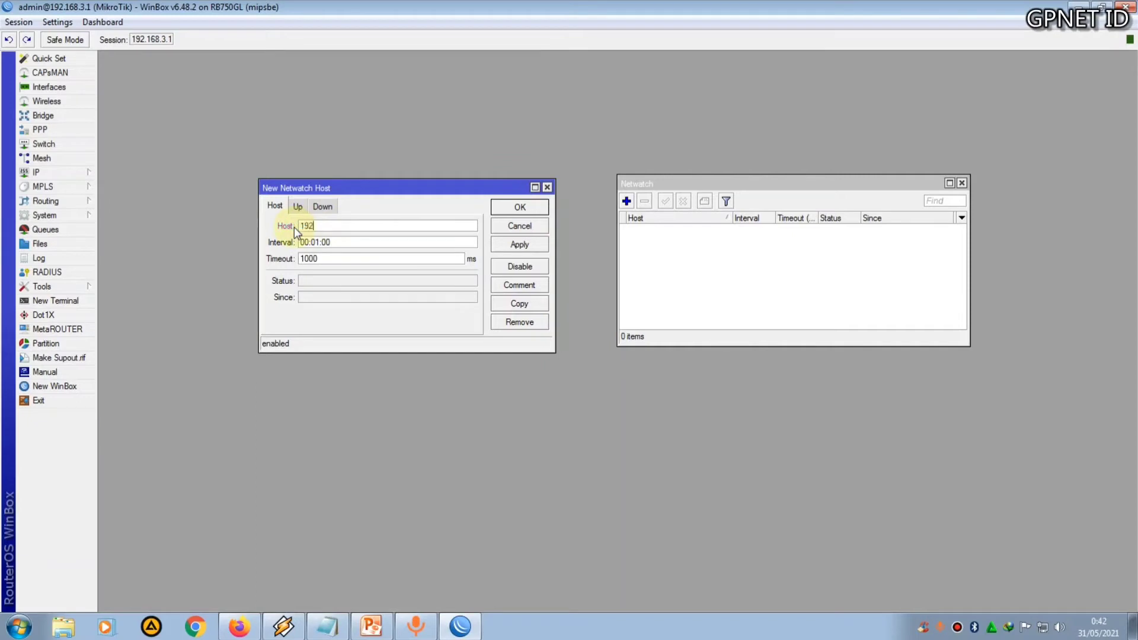
type("192.168.100.100")
left_click(348, 244)
left_click(318, 242)
key("BackSpace")
type("0")
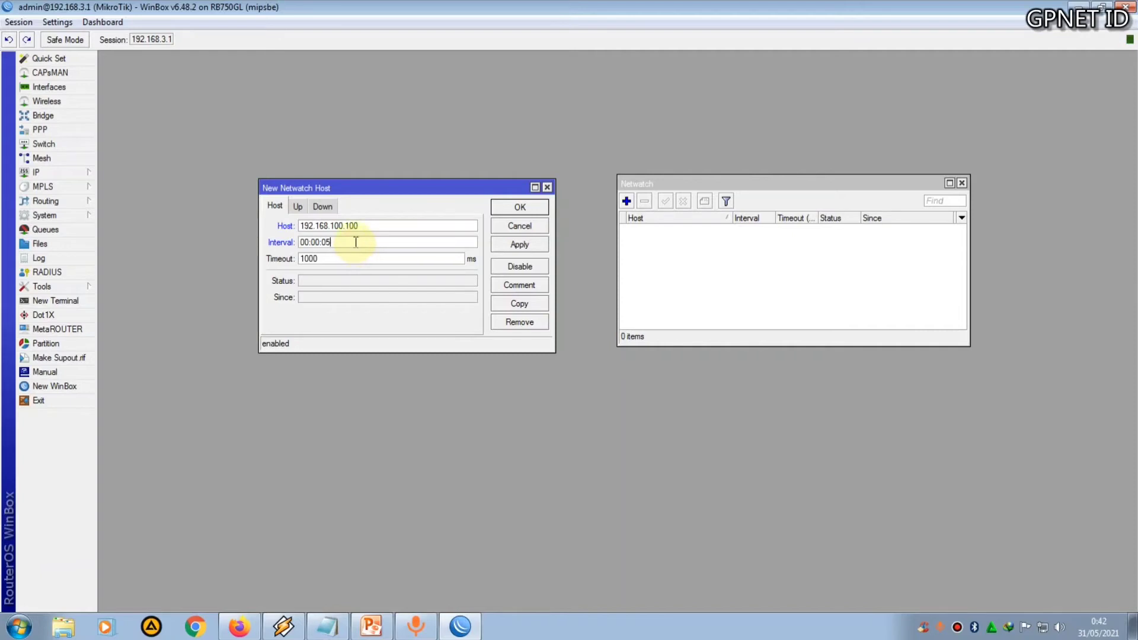
Copy the up lines '/ip firewall nat enable [find comment=DNS]' and '/ip dns cache flush' from Notepad into the On Up script
left_click(297, 206)
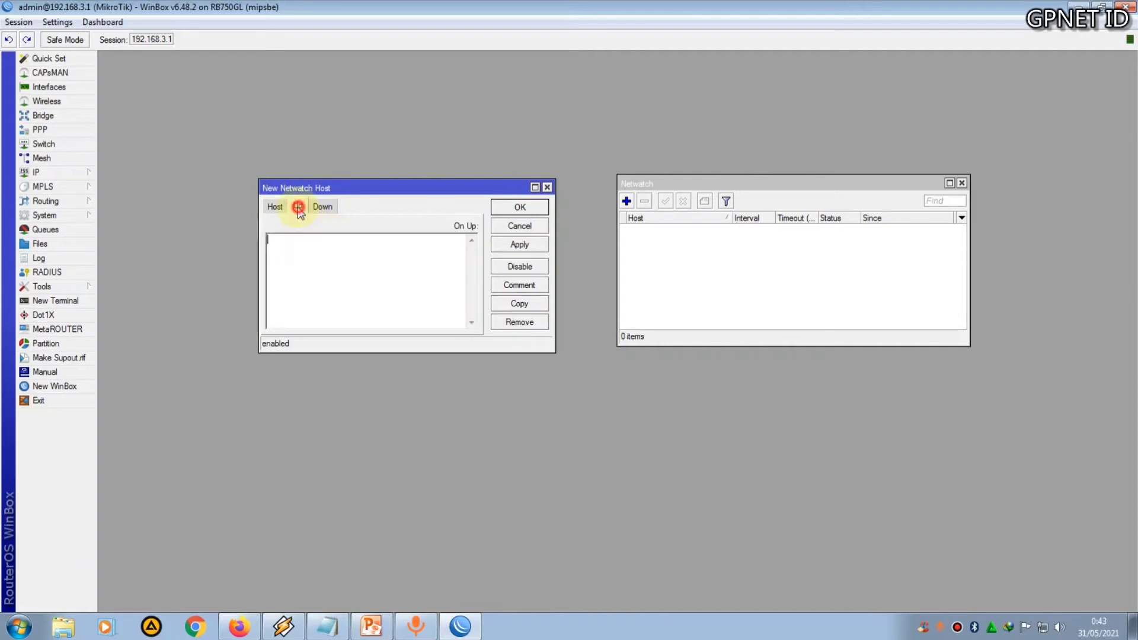
left_click(306, 631)
left_click_drag(476, 368, 476, 369)
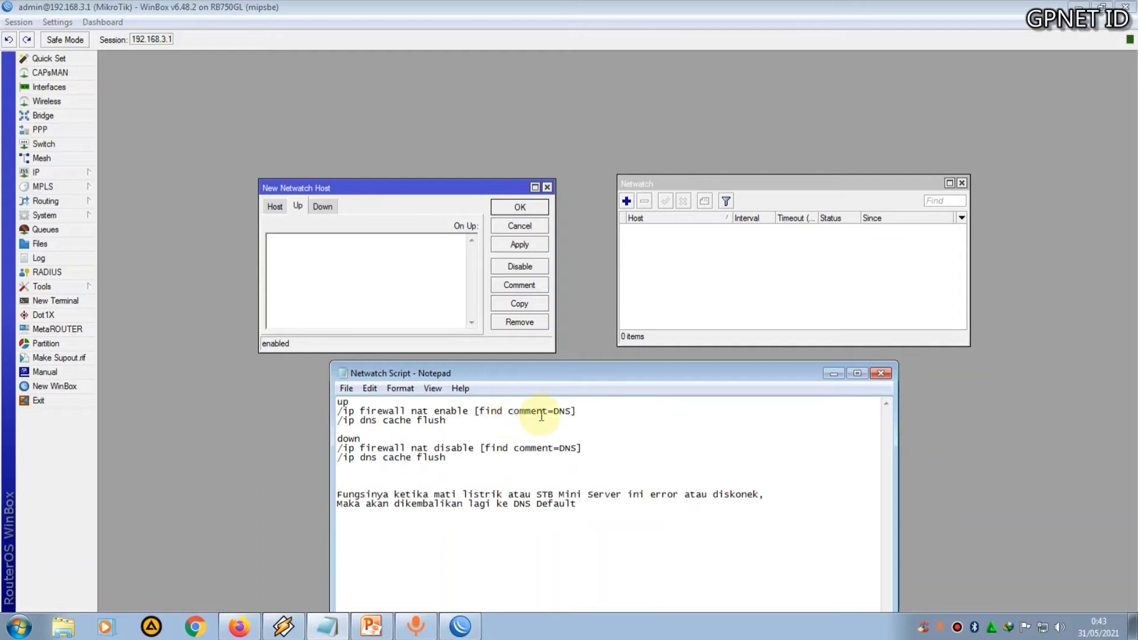
left_click_drag(449, 425, 325, 411)
right_click(371, 413)
left_click(409, 261)
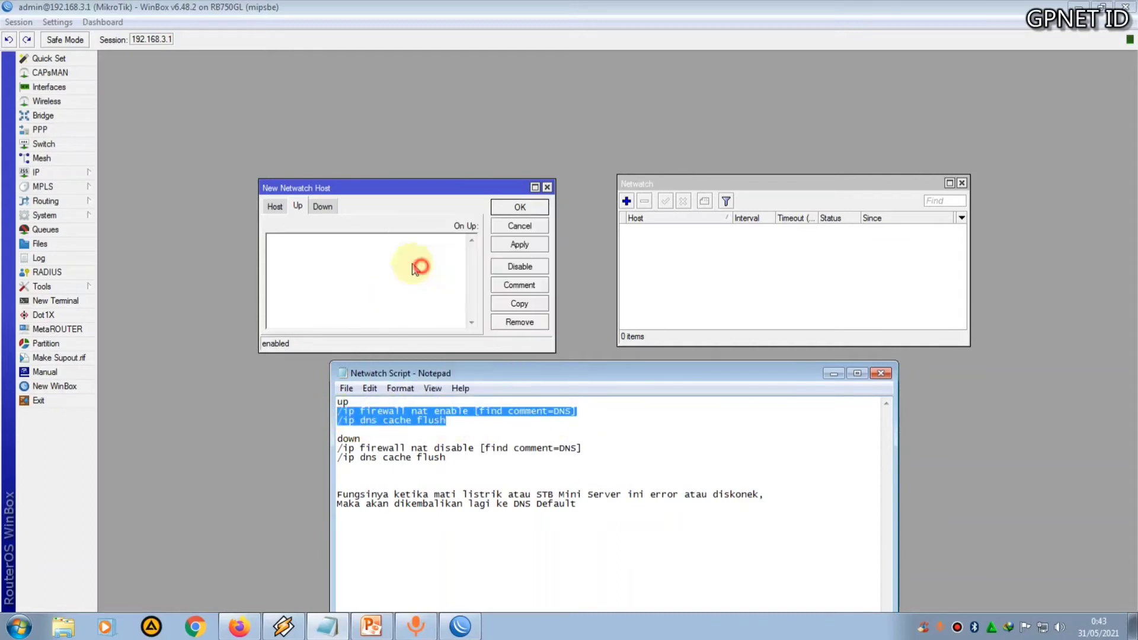
left_click(312, 244)
key("ctrl+v")
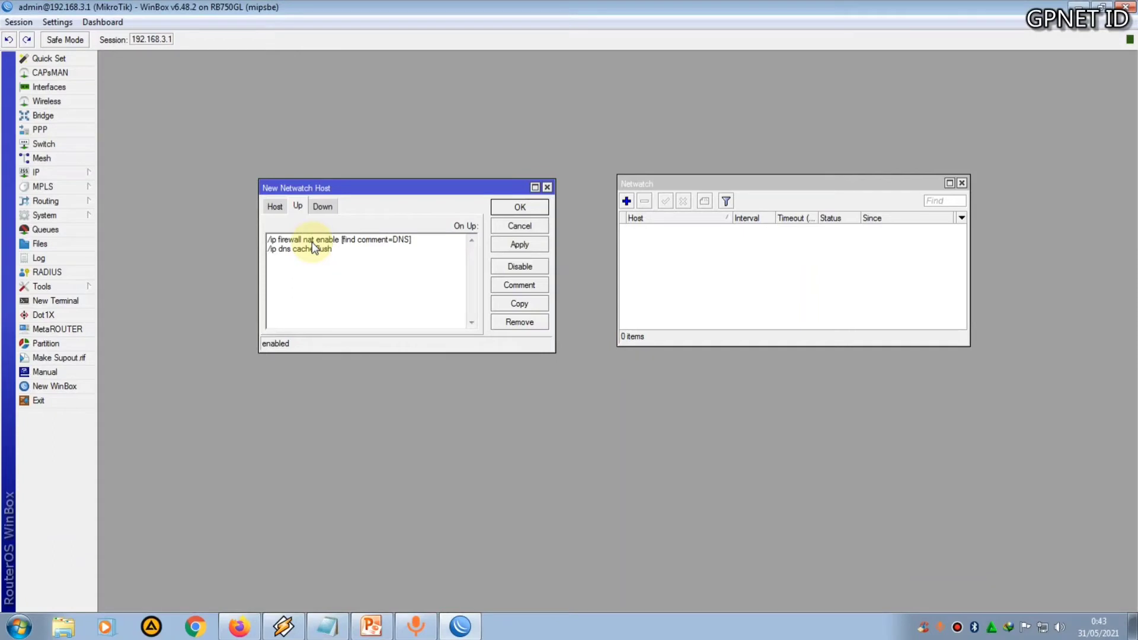
Copy the down lines '/ip firewall nat disable [find comment=DNS]' and '/ip dns cache flush' into the On Down script and save the host
left_click(336, 632)
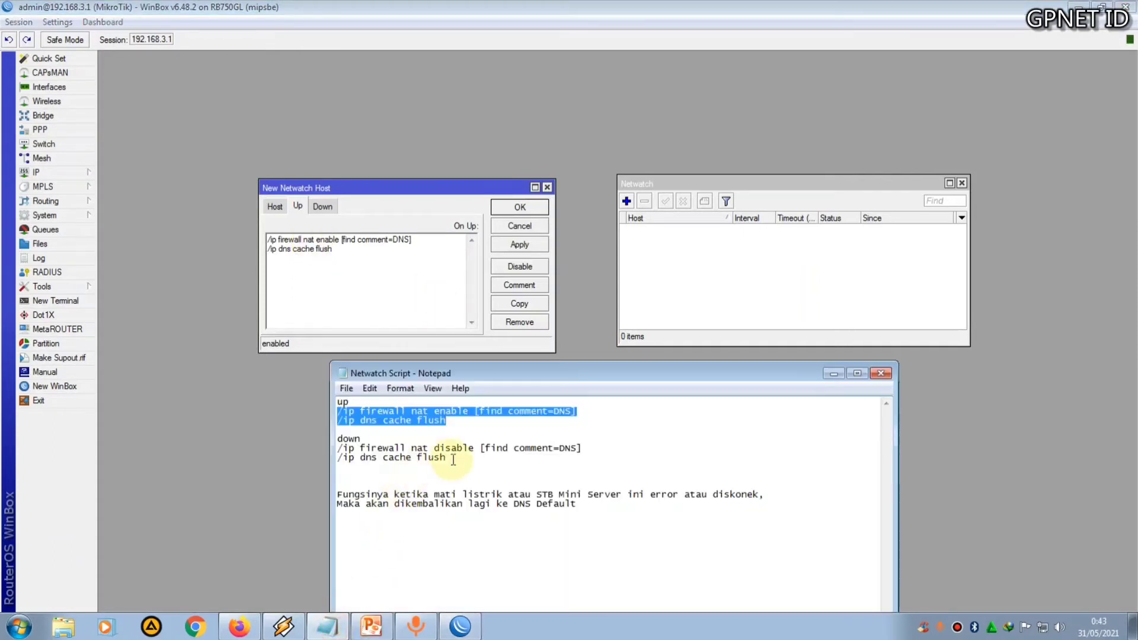
left_click_drag(453, 459, 341, 449)
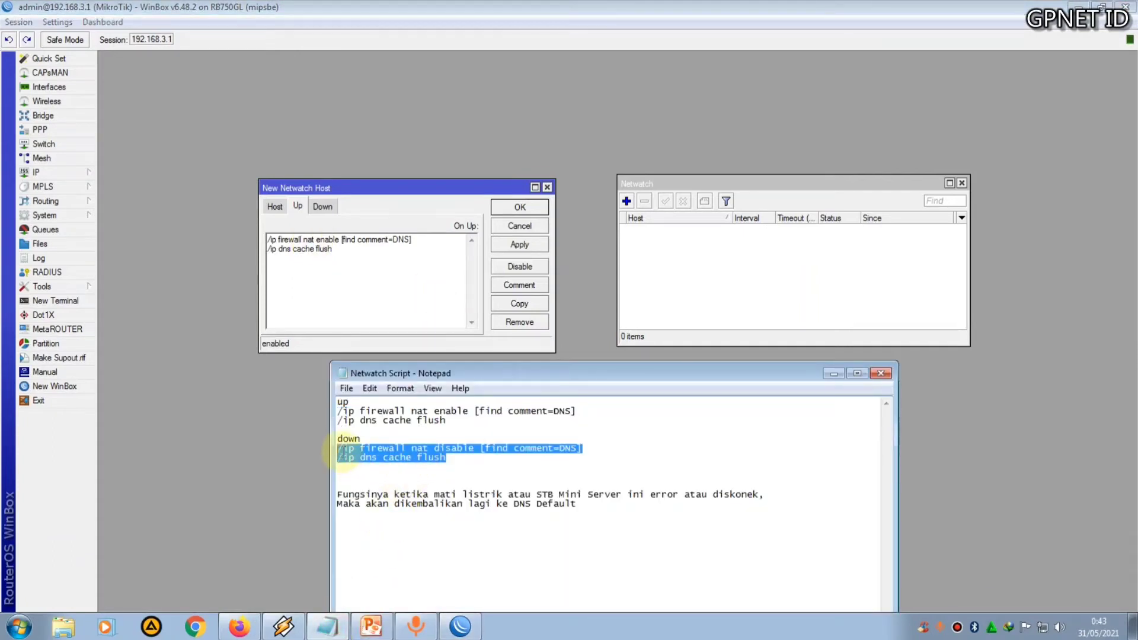
right_click(346, 456)
left_click(380, 299)
left_click(287, 205)
left_click(322, 205)
left_click(331, 246)
key("ctrl+v")
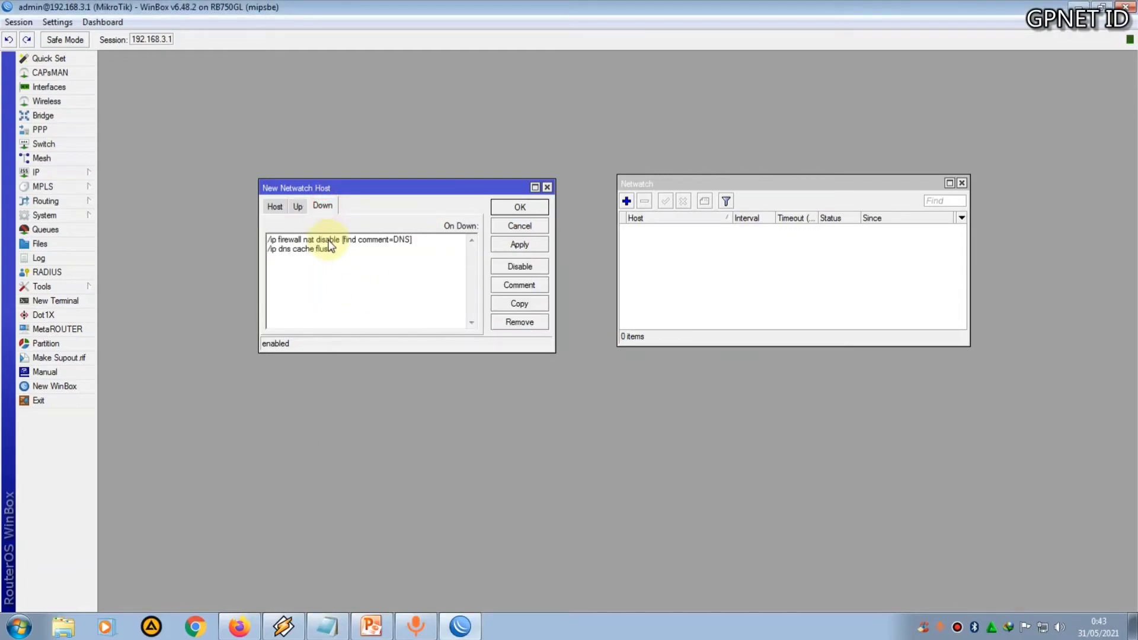
left_click(504, 245)
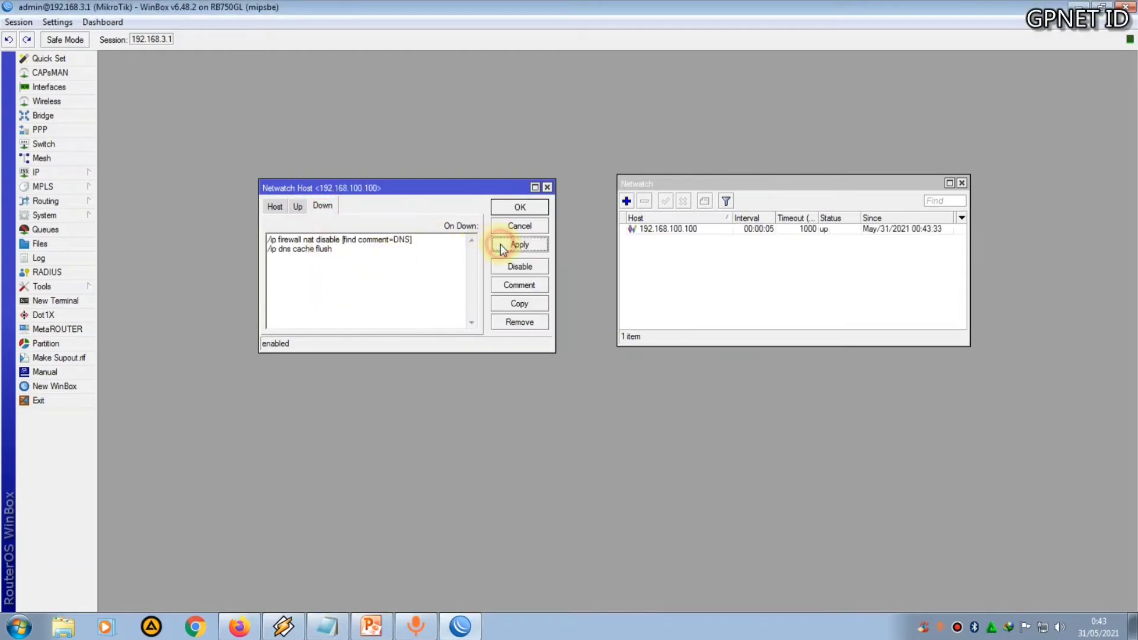
left_click(516, 214)
Check the new 192.168.100.100 Netwatch entry's status and close the Netwatch window
left_click_drag(854, 191, 585, 206)
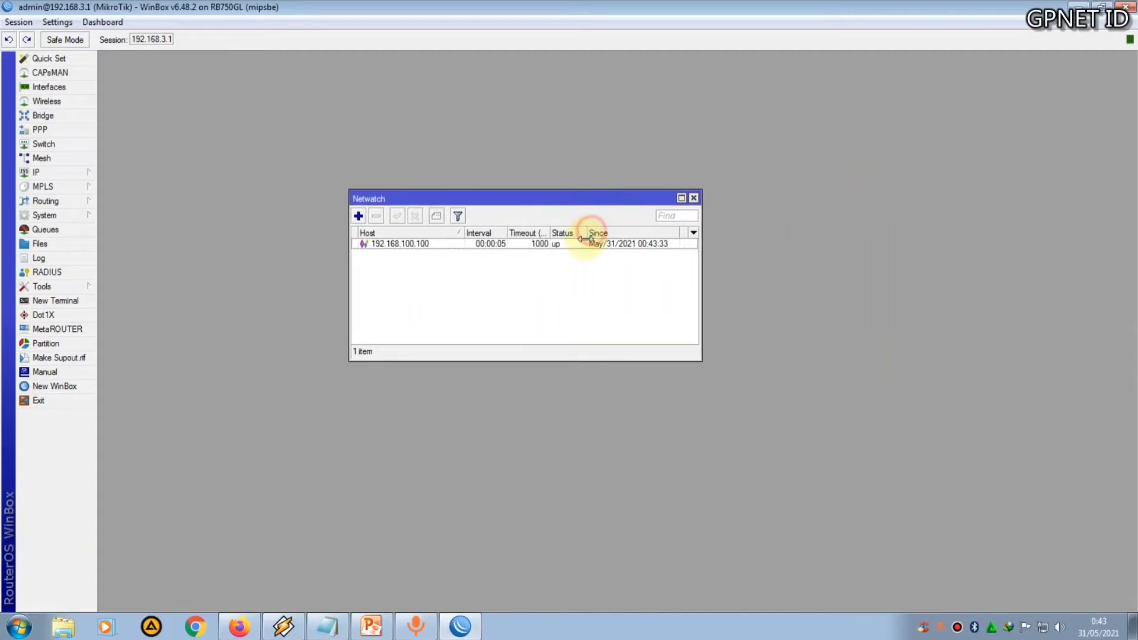
left_click_drag(591, 256, 586, 261)
left_click(557, 245)
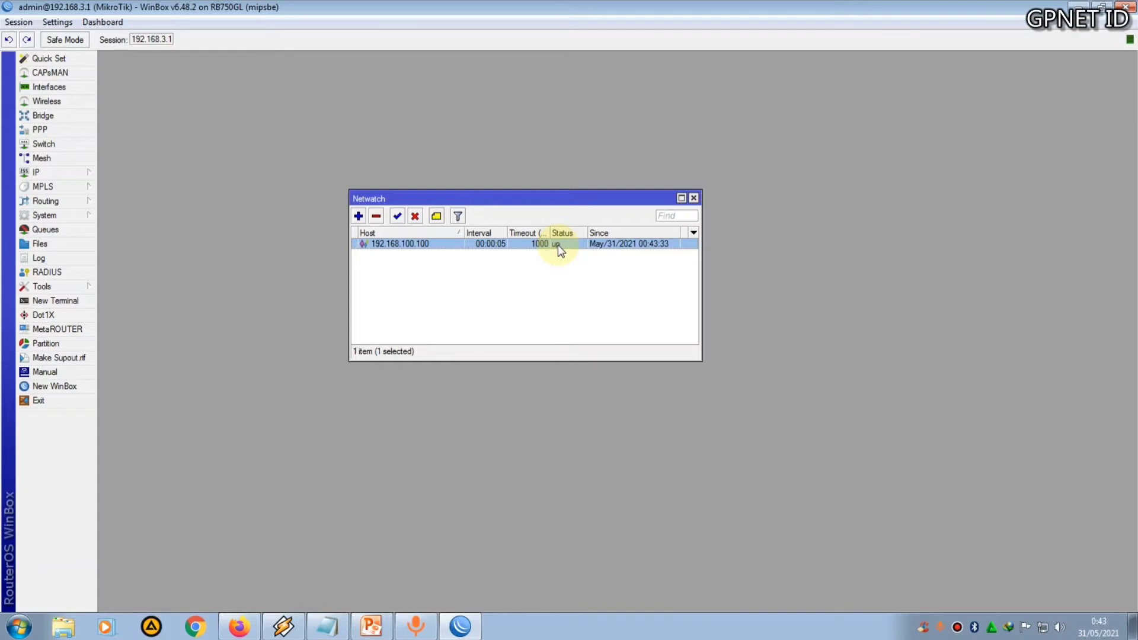
left_click(693, 197)
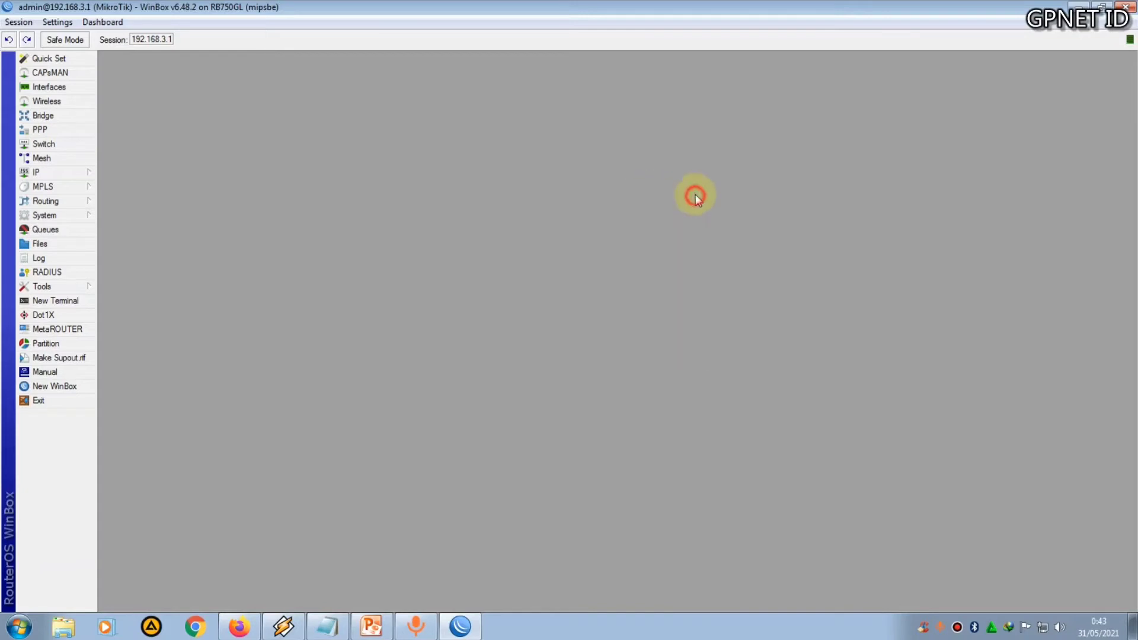
Disable the Local Area Connection 3 wired adapter from the network adapter settings
left_click(1042, 627)
left_click(1038, 598)
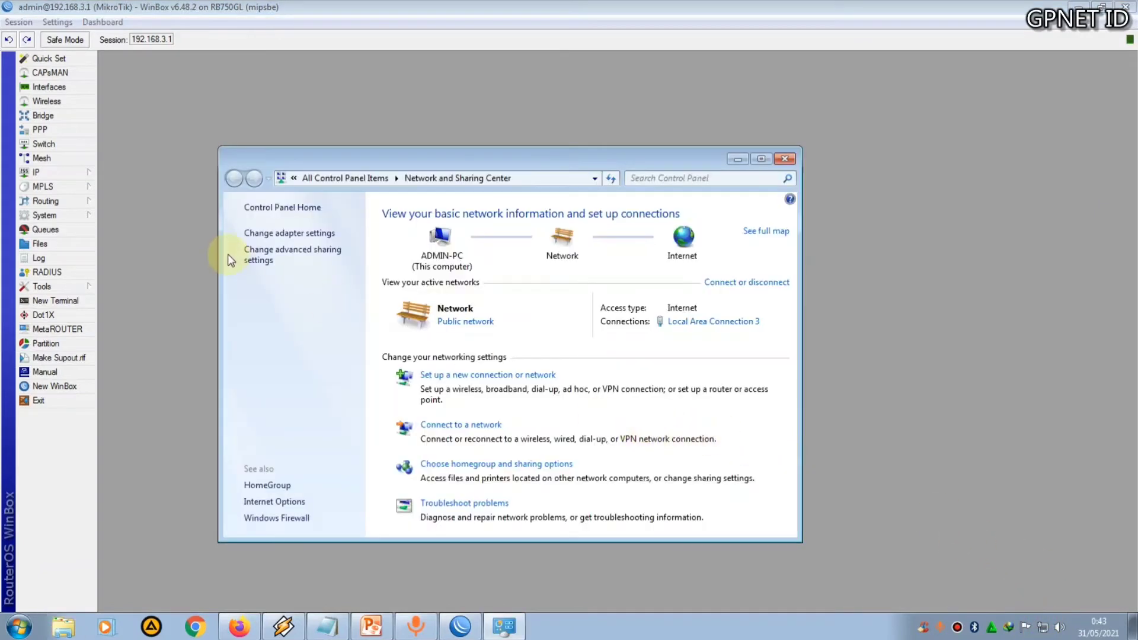
left_click(260, 232)
left_click(294, 278)
right_click(294, 279)
left_click(326, 287)
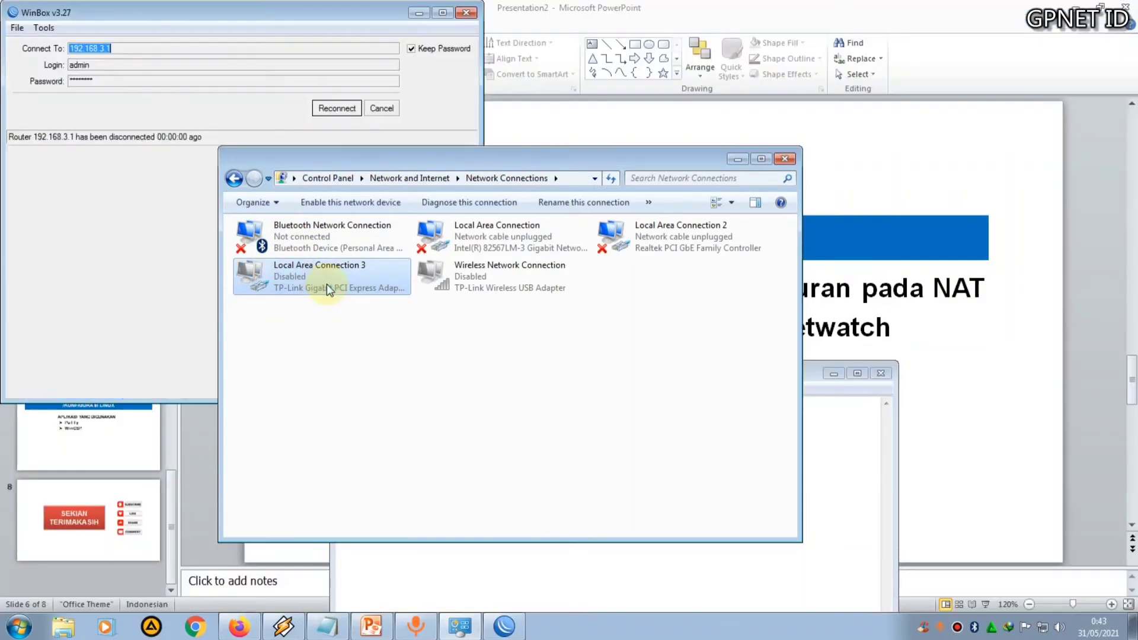
Enable the Wireless Network Connection adapter and close the Network Connections window
left_click(443, 277)
right_click(445, 281)
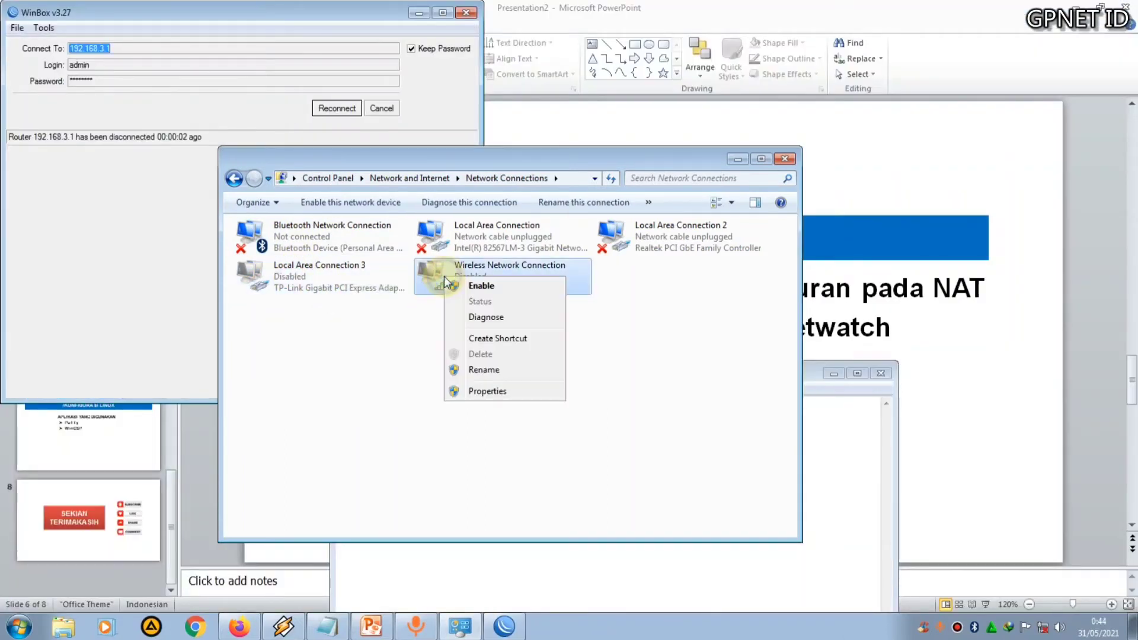
left_click(466, 287)
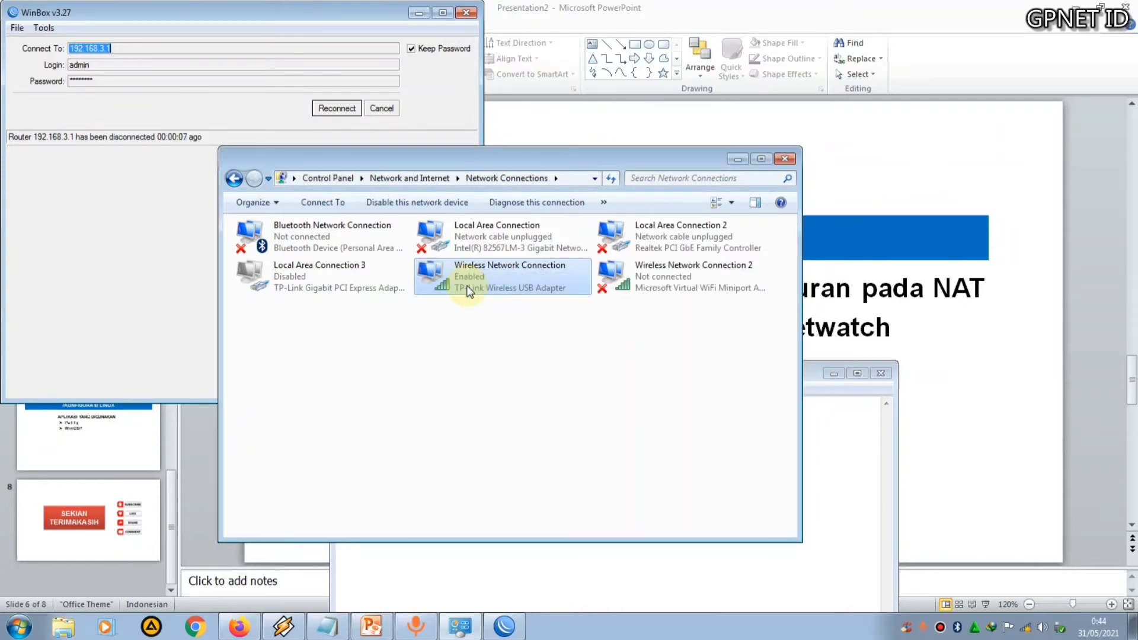
left_click(466, 13)
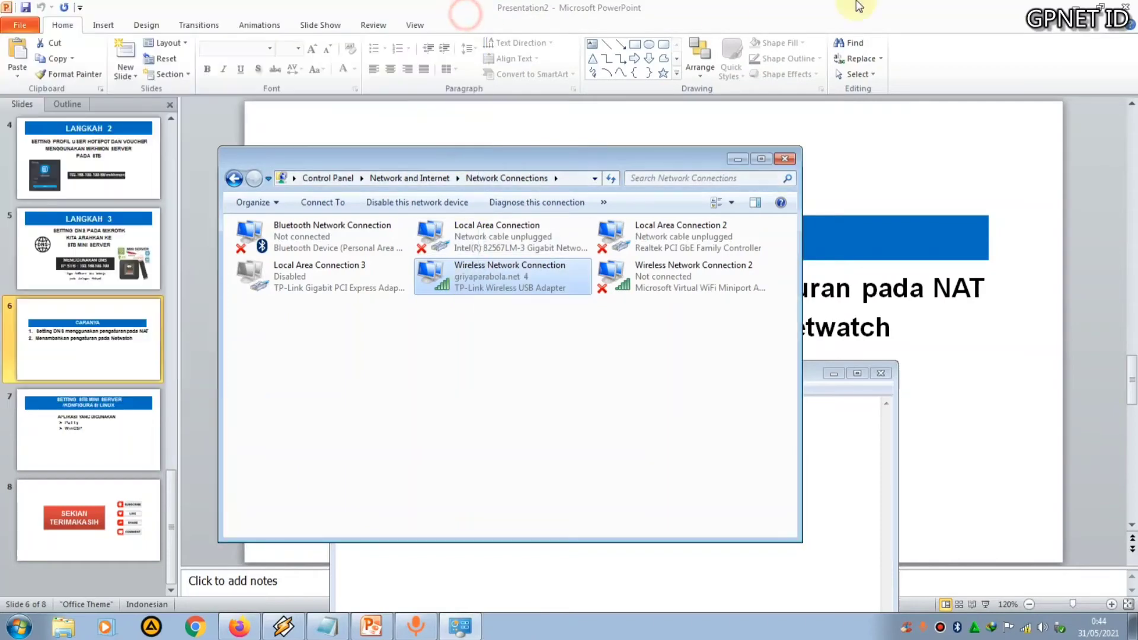
left_click(1077, 5)
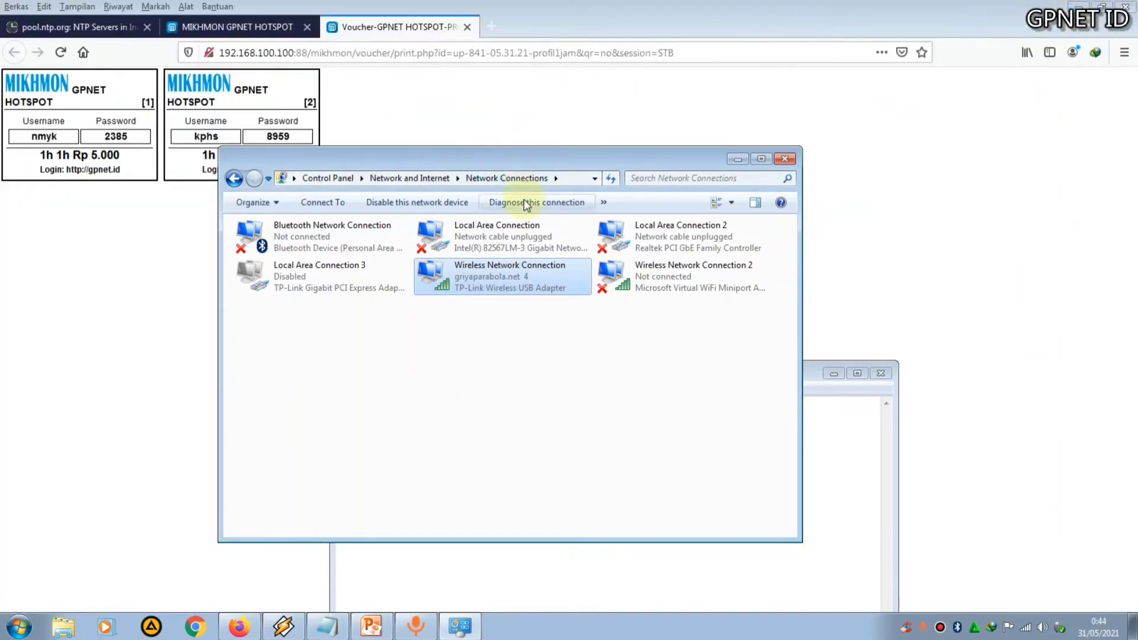
left_click(784, 158)
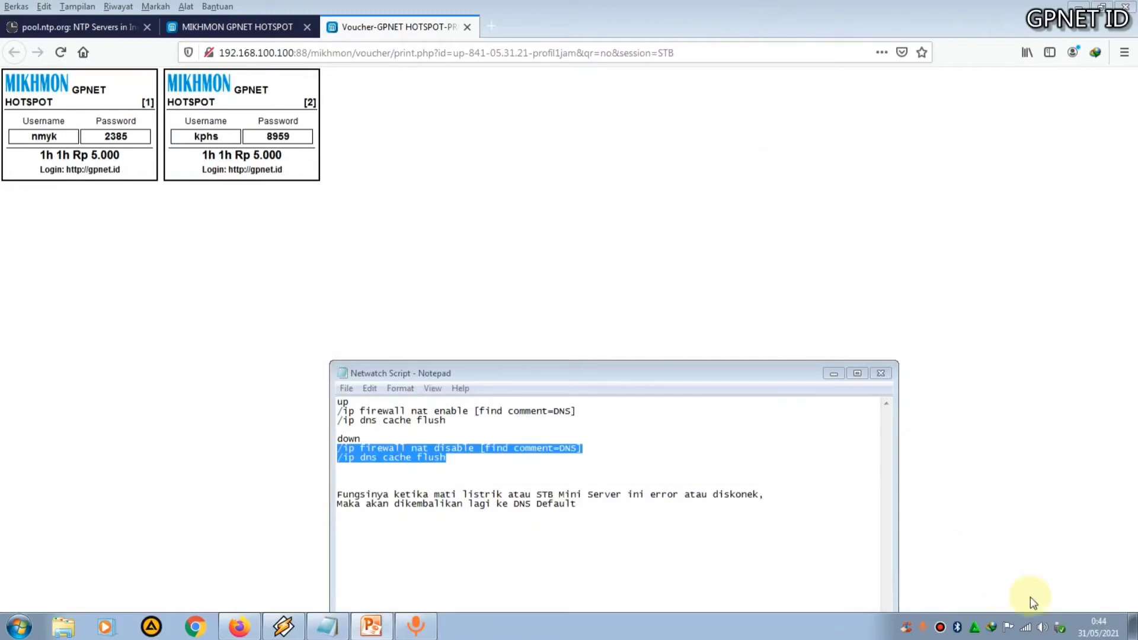
Connect the PC to the GPNET.ID-HotSpot wireless network
left_click(1025, 627)
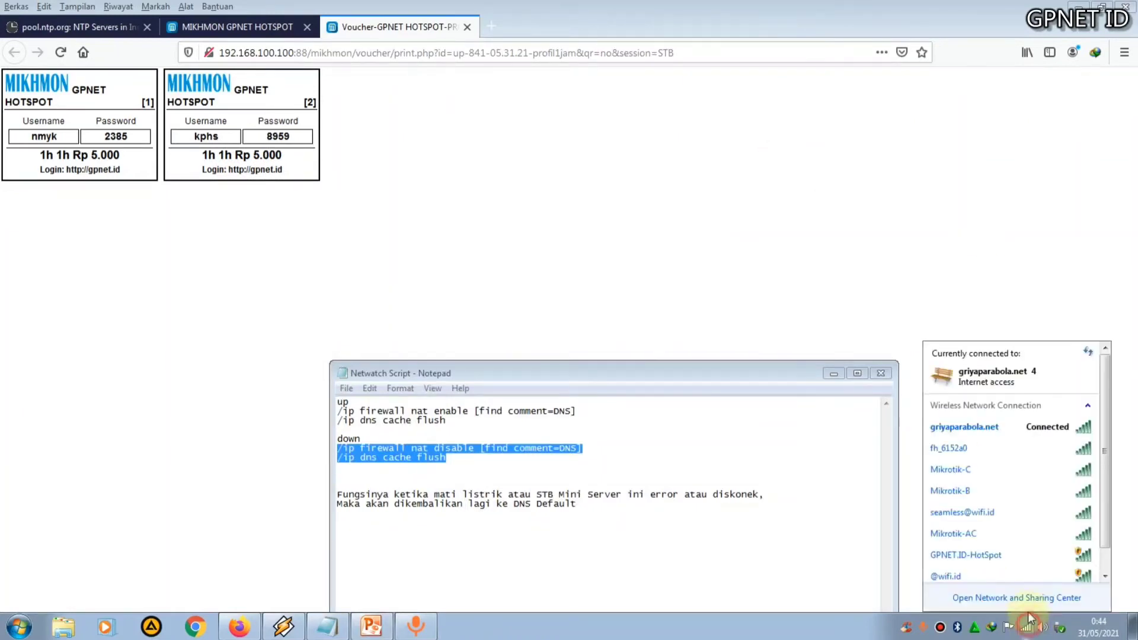
left_click(1006, 475)
left_click(975, 533)
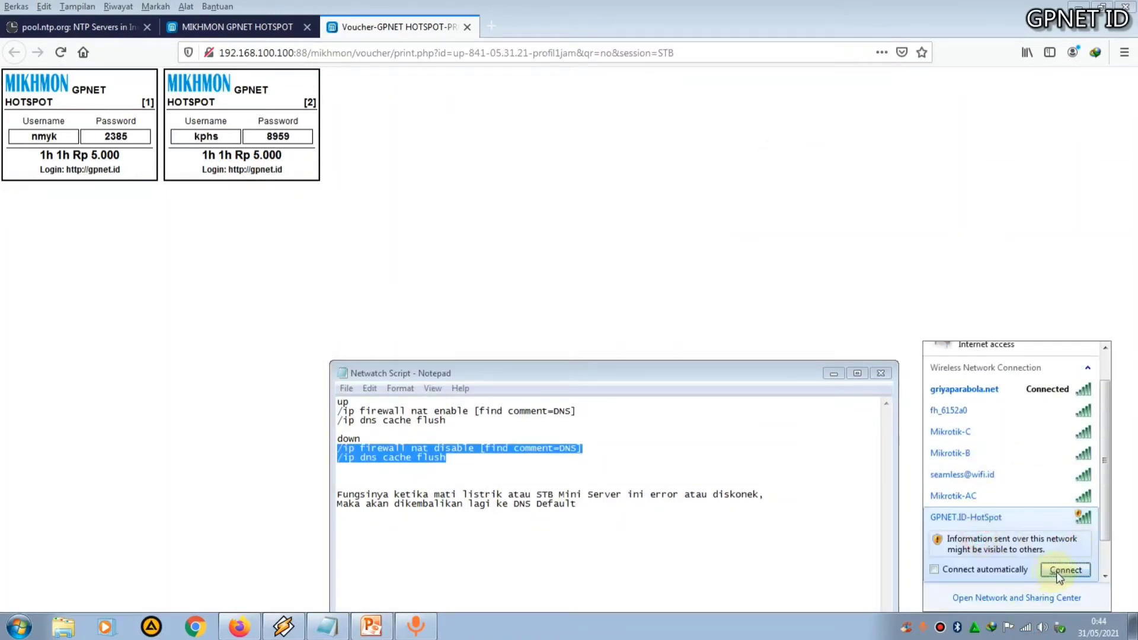
left_click(1056, 572)
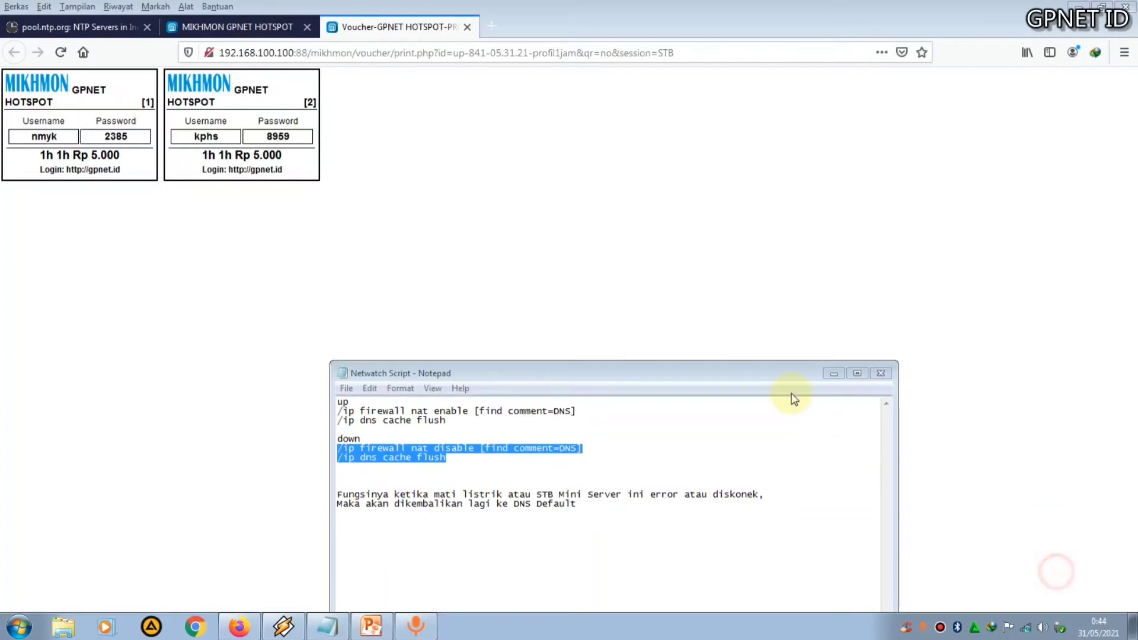
left_click(833, 373)
Open the hotspot network login page in a new tab and close the empty extra tab
left_click(491, 26)
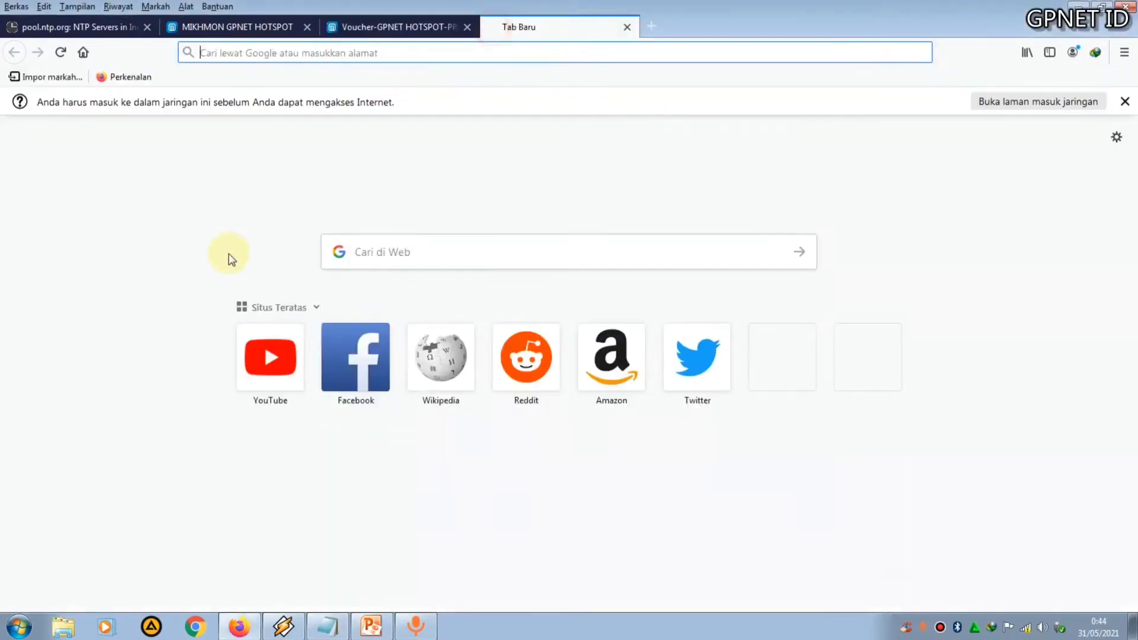
left_click(1005, 100)
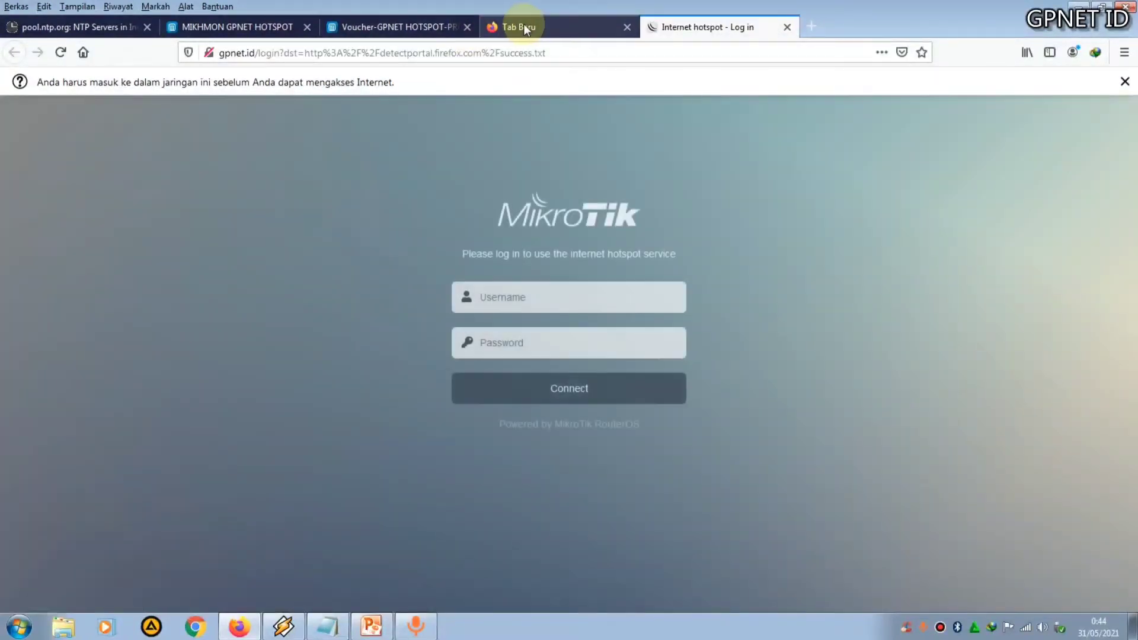
left_click(524, 25)
left_click(626, 28)
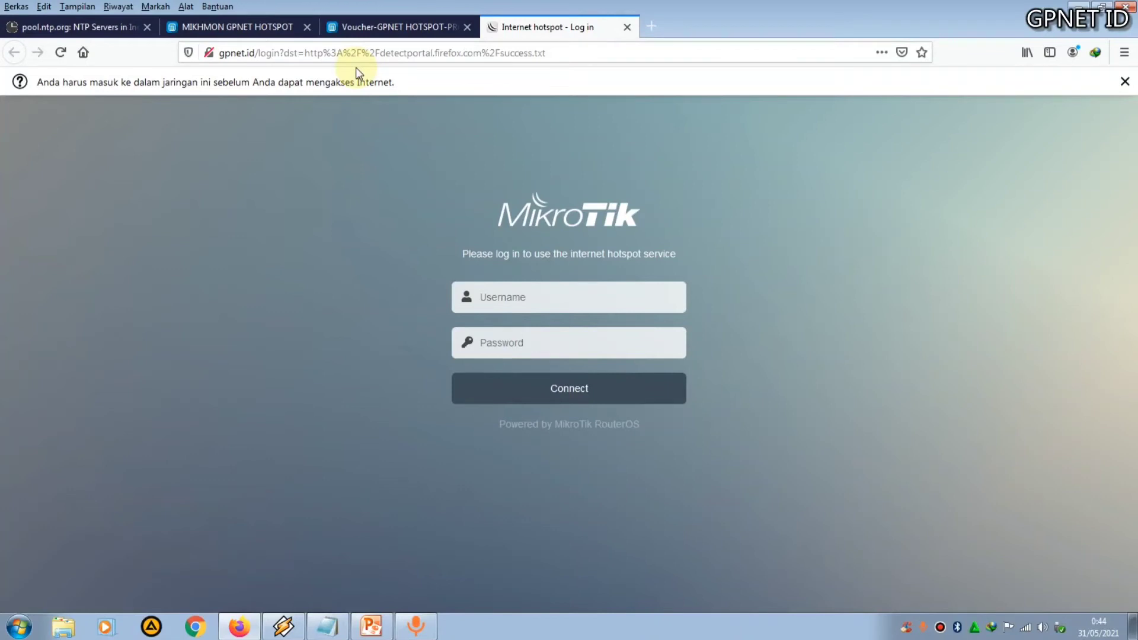
left_click(366, 27)
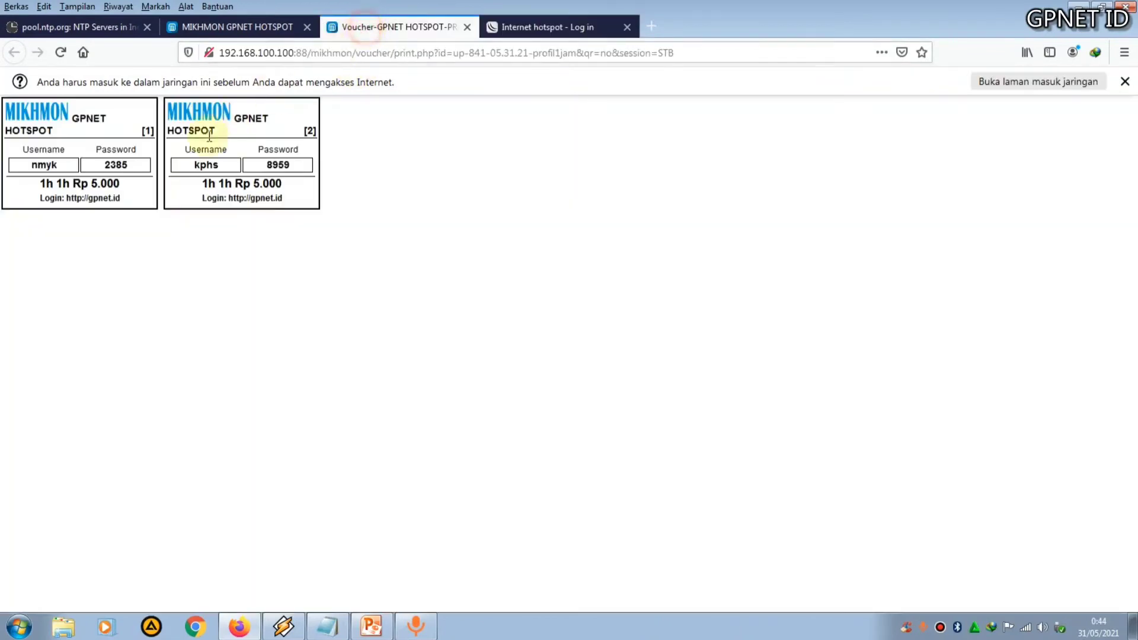
Copy the first voucher's username and paste it into the hotspot login Username field
left_click_drag(63, 166, 33, 167)
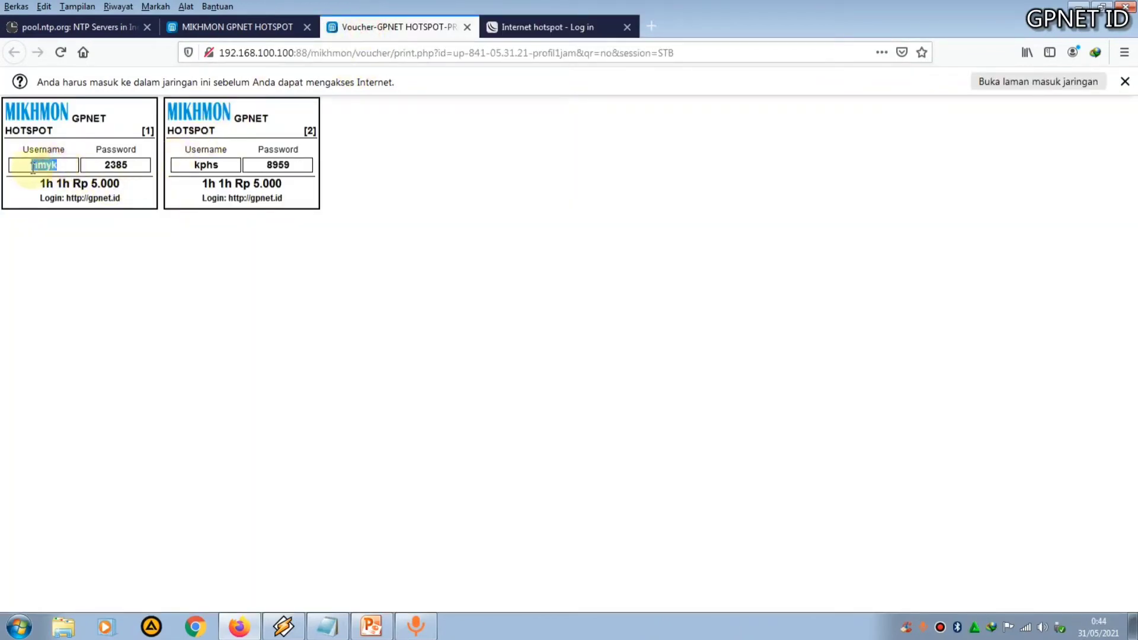
right_click(35, 168)
left_click(71, 181)
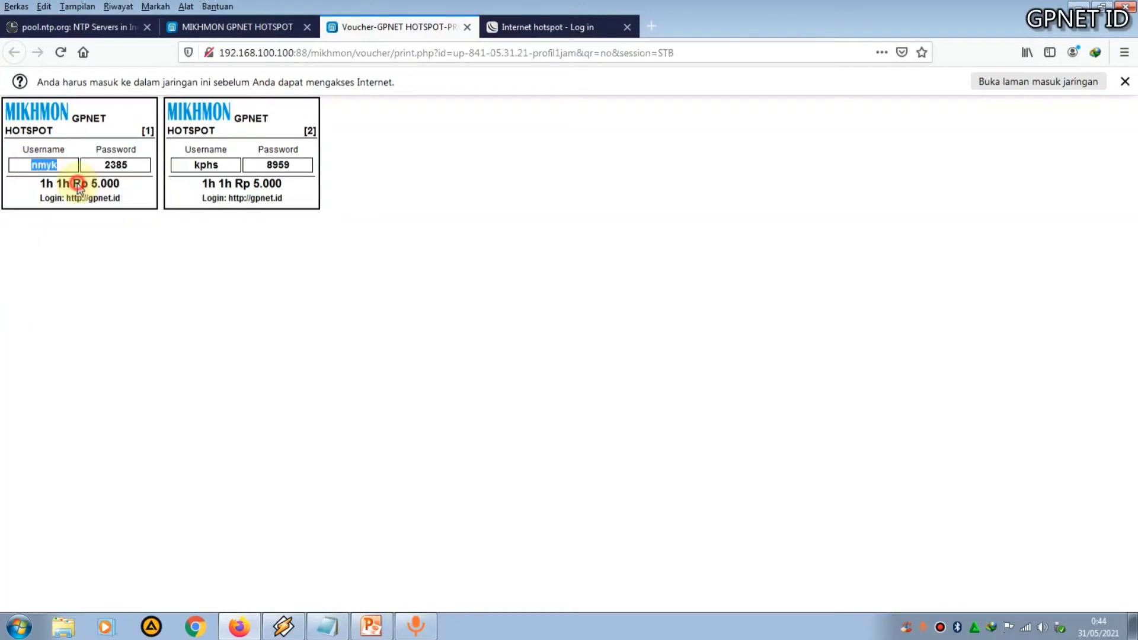
left_click(551, 30)
left_click(490, 297)
key("ctrl+v")
Copy the first voucher's password into the hotspot login Password field, connect, and decline saving the login
left_click(362, 27)
left_click(132, 168)
double_click(131, 168)
right_click(125, 168)
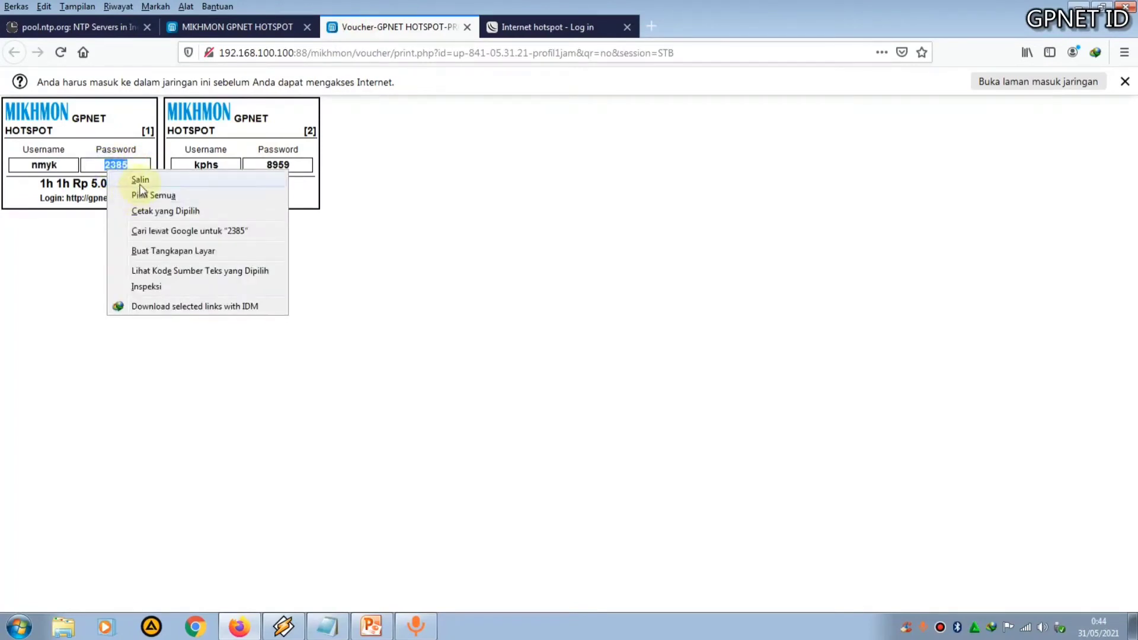
left_click(140, 183)
left_click(521, 27)
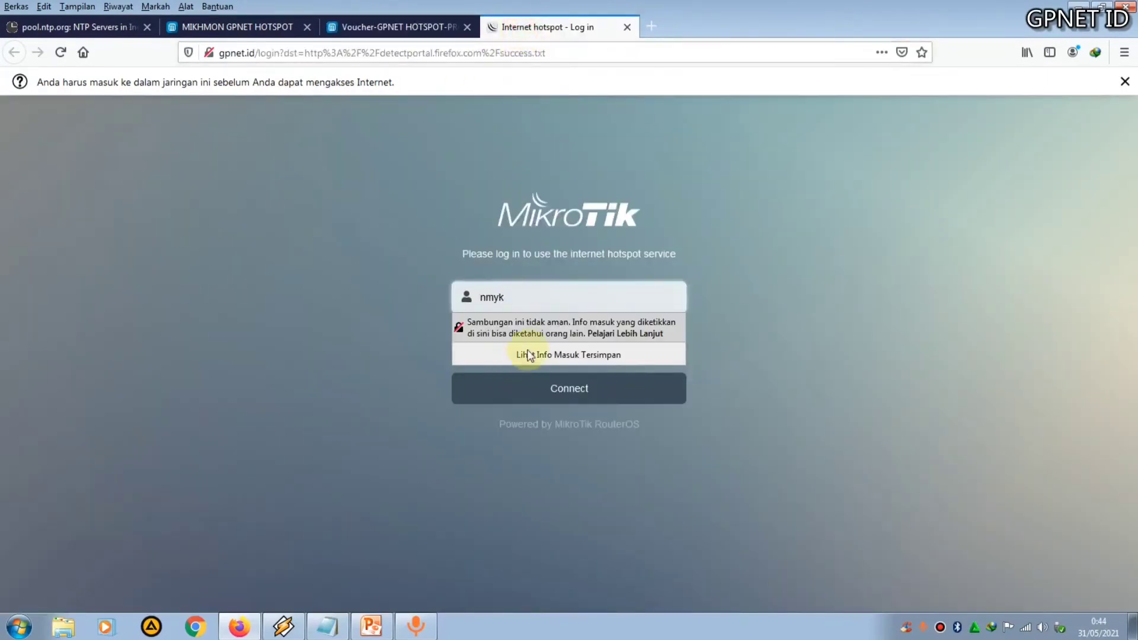
left_click(718, 291)
left_click(579, 339)
key("ctrl+v")
left_click(600, 394)
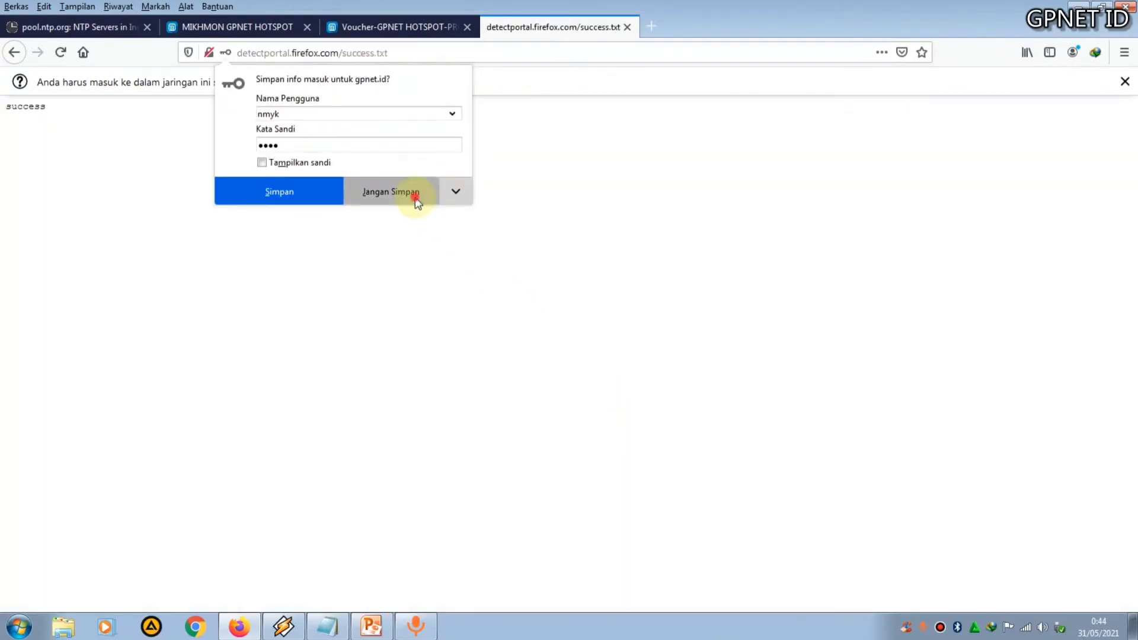
left_click(416, 201)
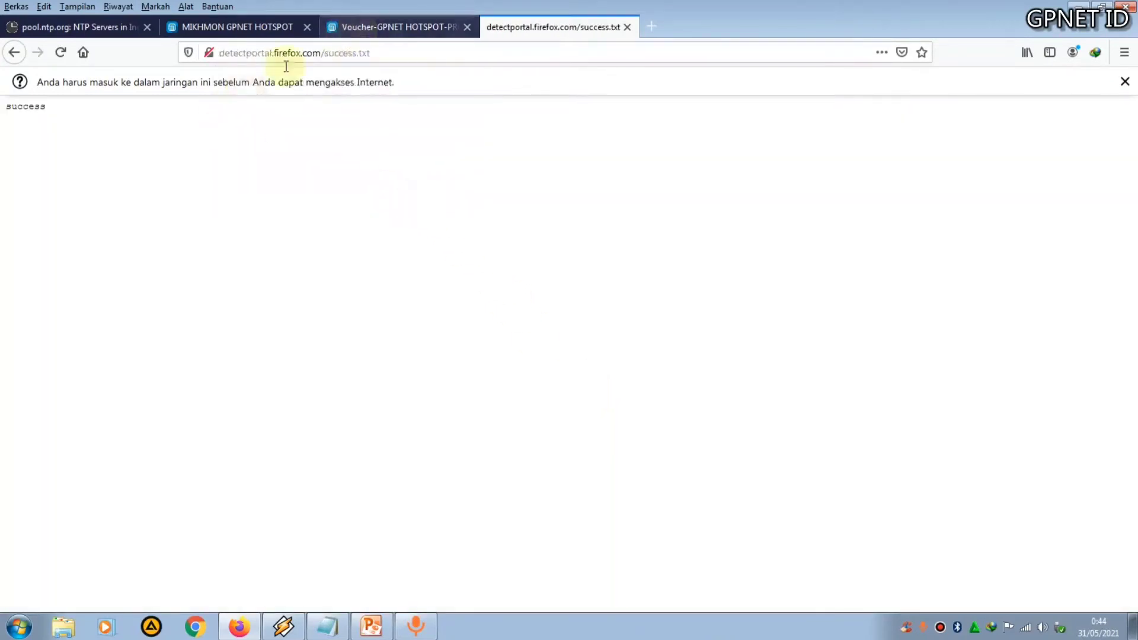
Close the success tab and open gpnet.id in a new tab
key("ctrl+w")
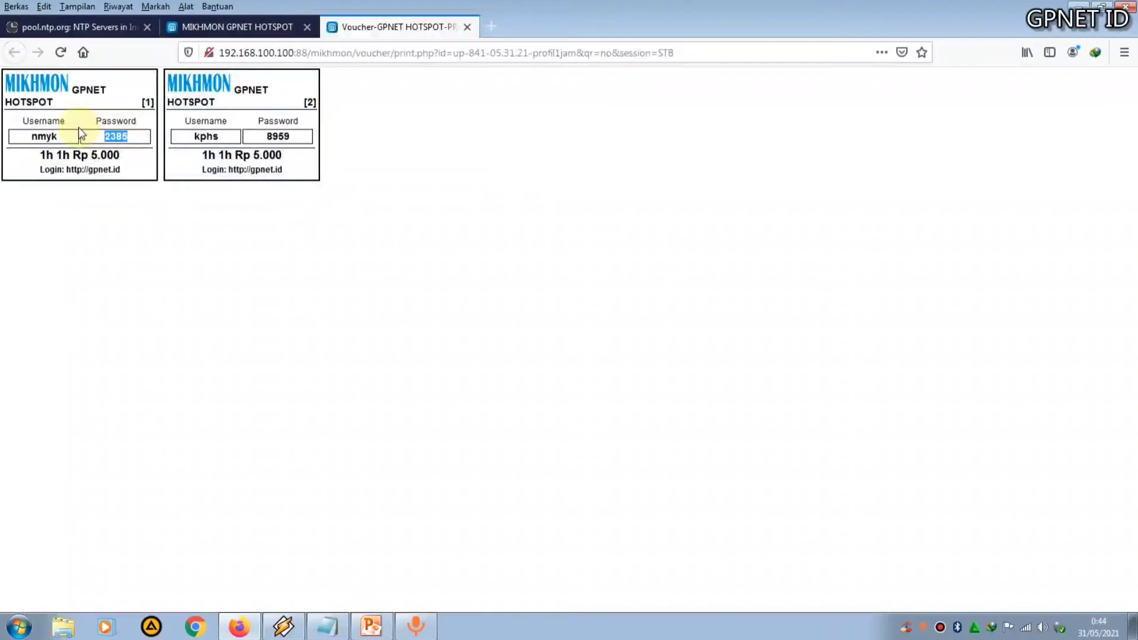
left_click(496, 30)
type("gp")
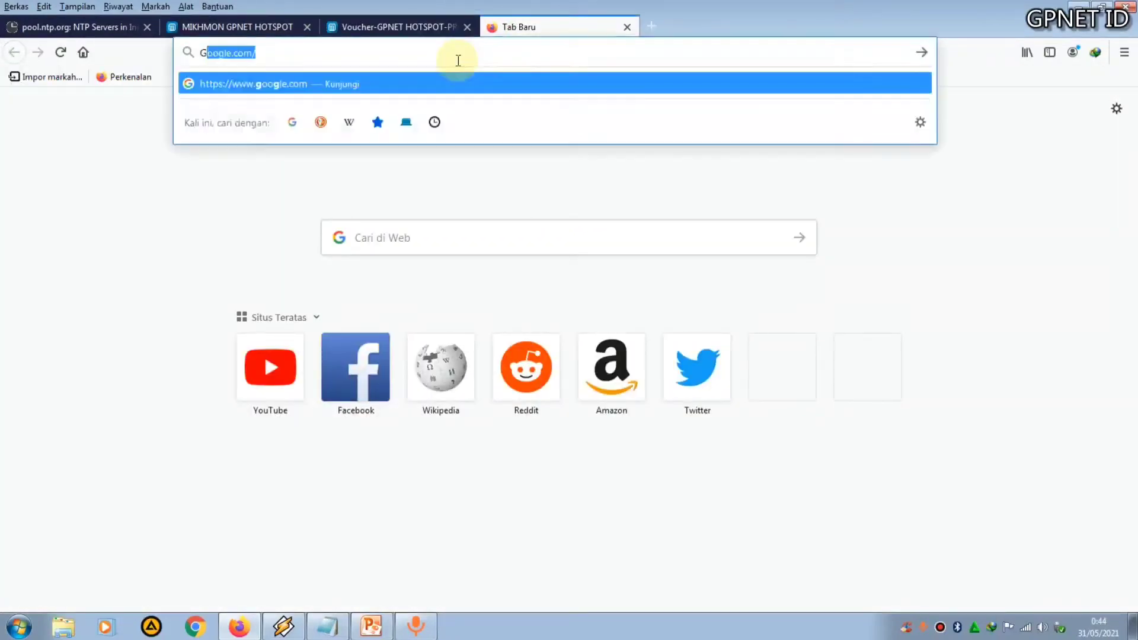
key("BackSpace")
key("BackSpace")
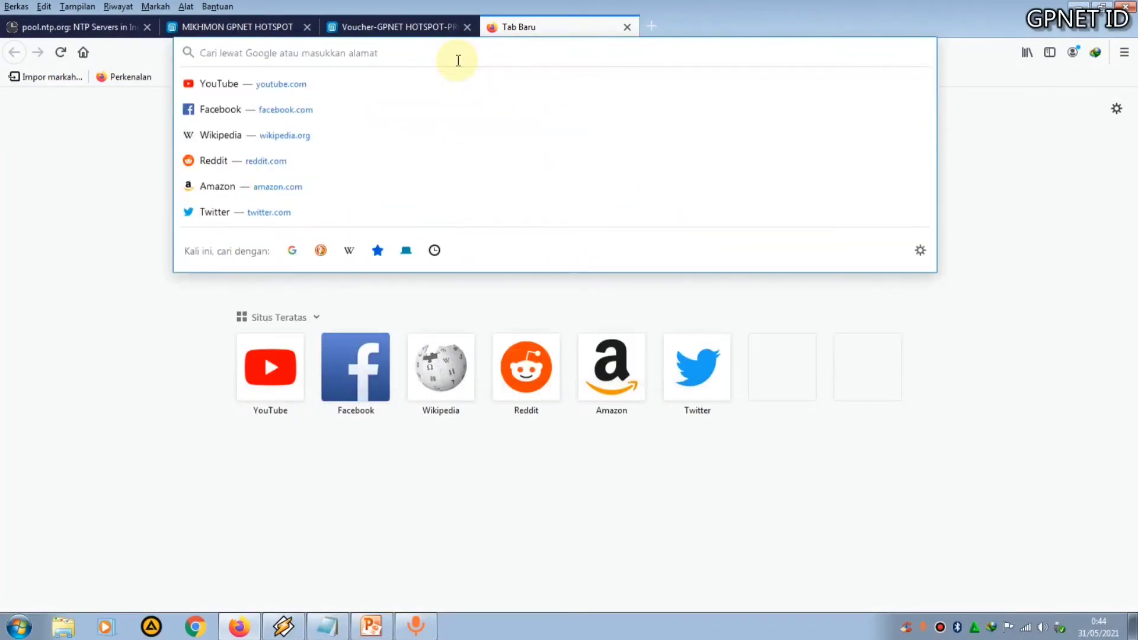
type("gpnet.id")
key("Return")
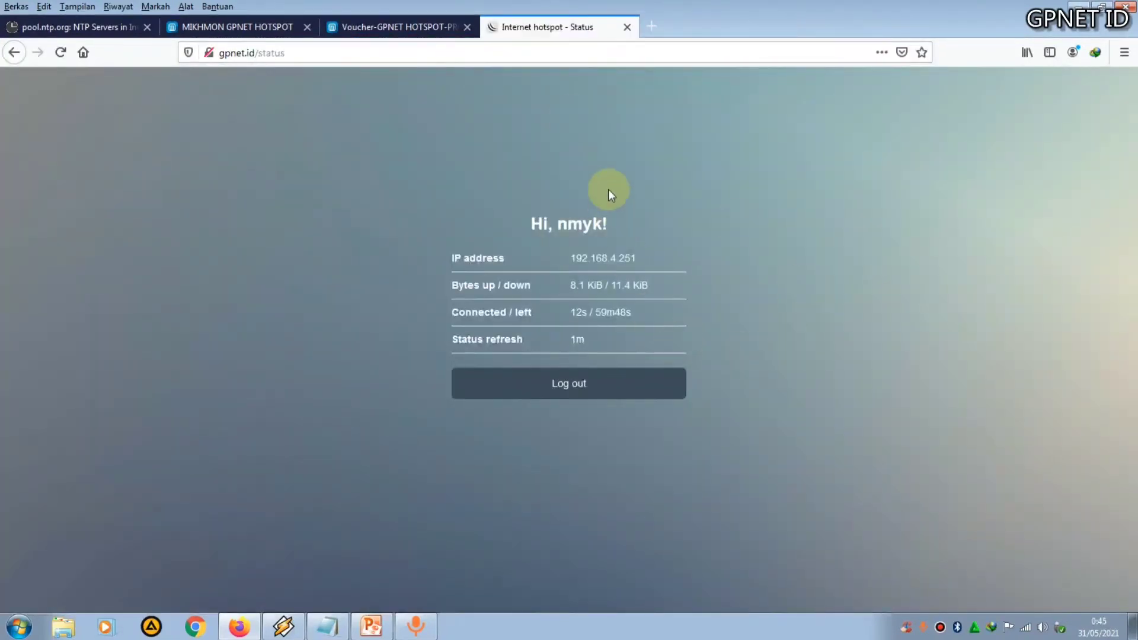
Search Google for google in a new tab and open the google.co.id result
left_click(651, 27)
left_click(405, 230)
type("g")
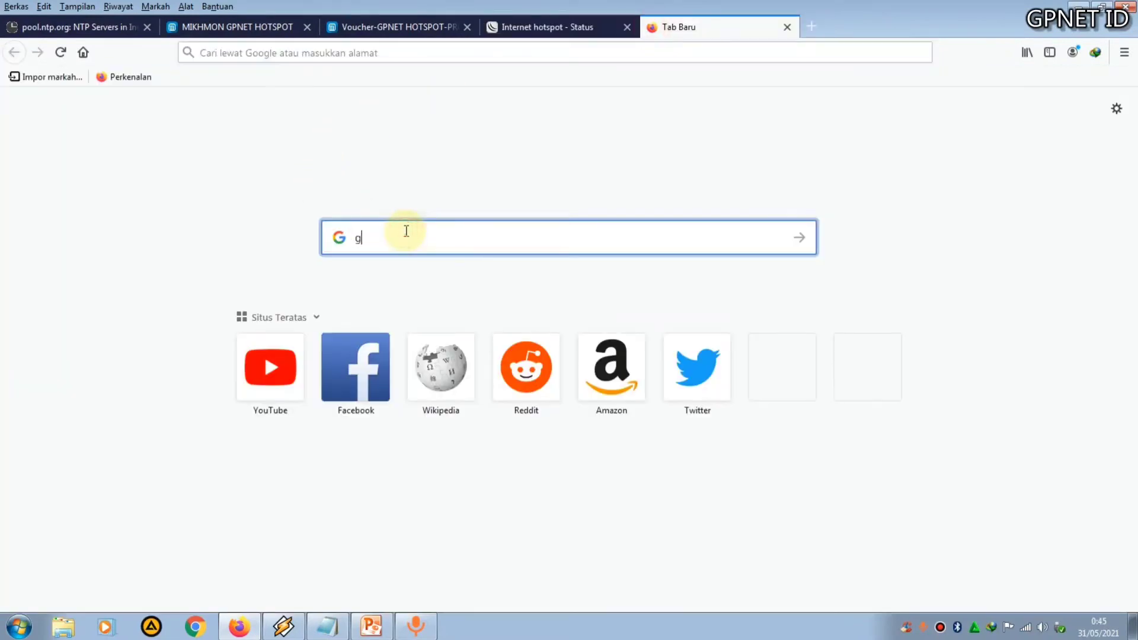
type("oogle")
key("Return")
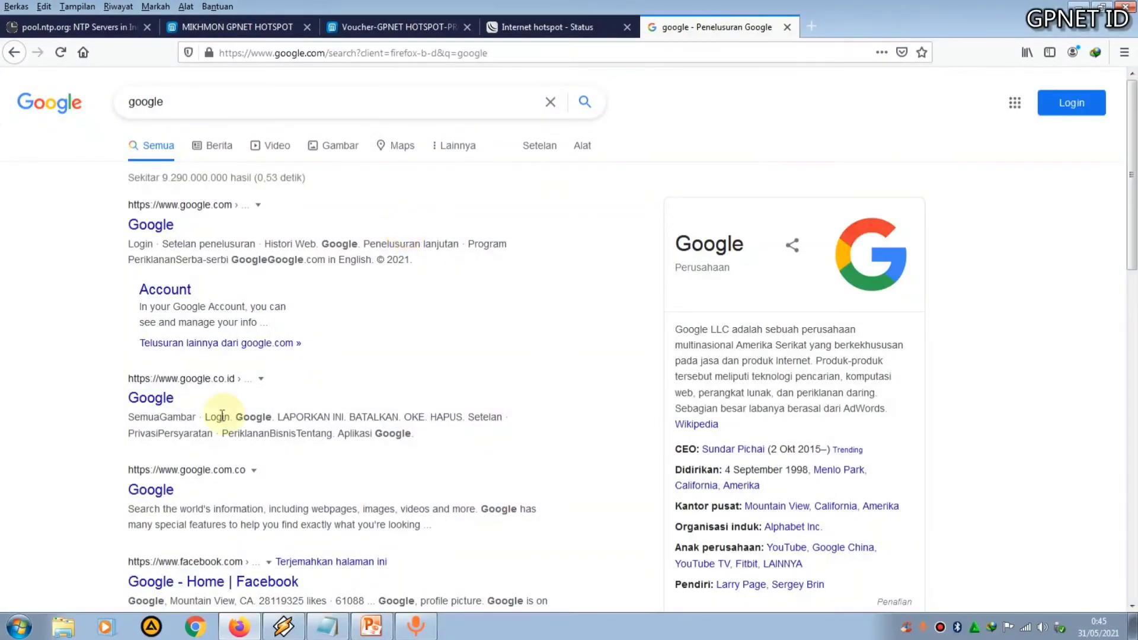
left_click(147, 404)
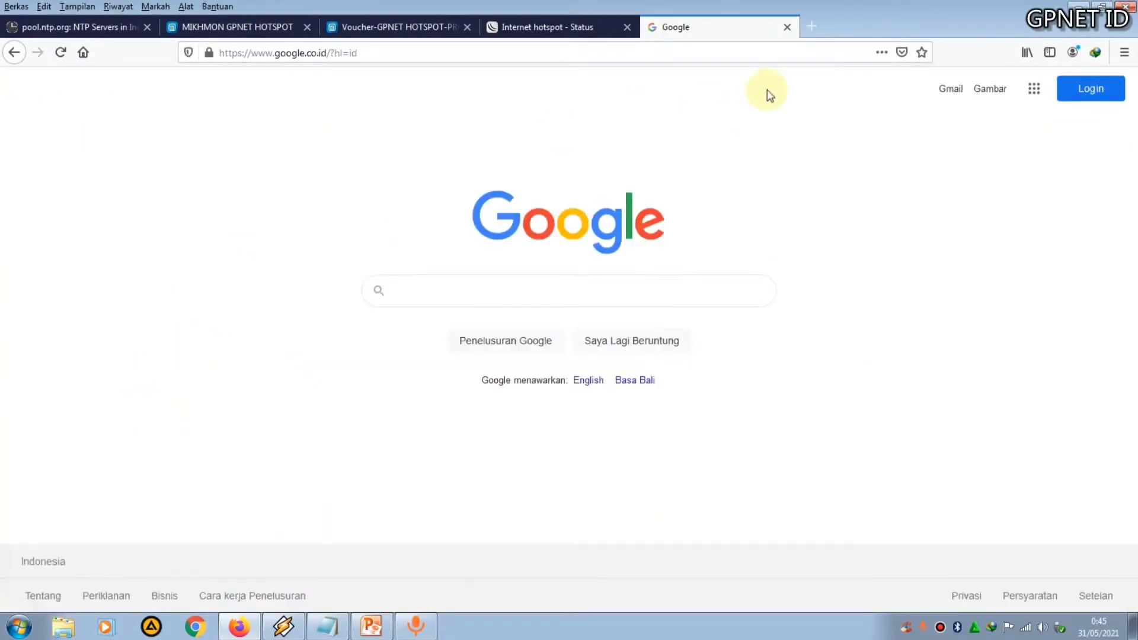
Search for dns leak in a new tab, open dnsleaktest.com and run the Standard test
left_click(811, 30)
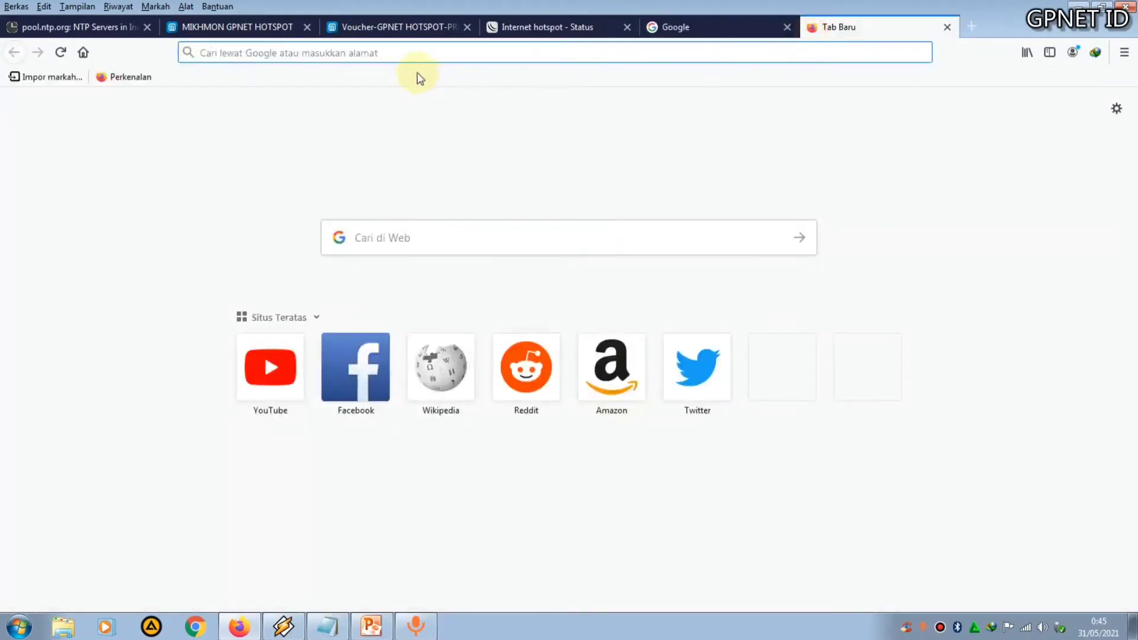
type("dns")
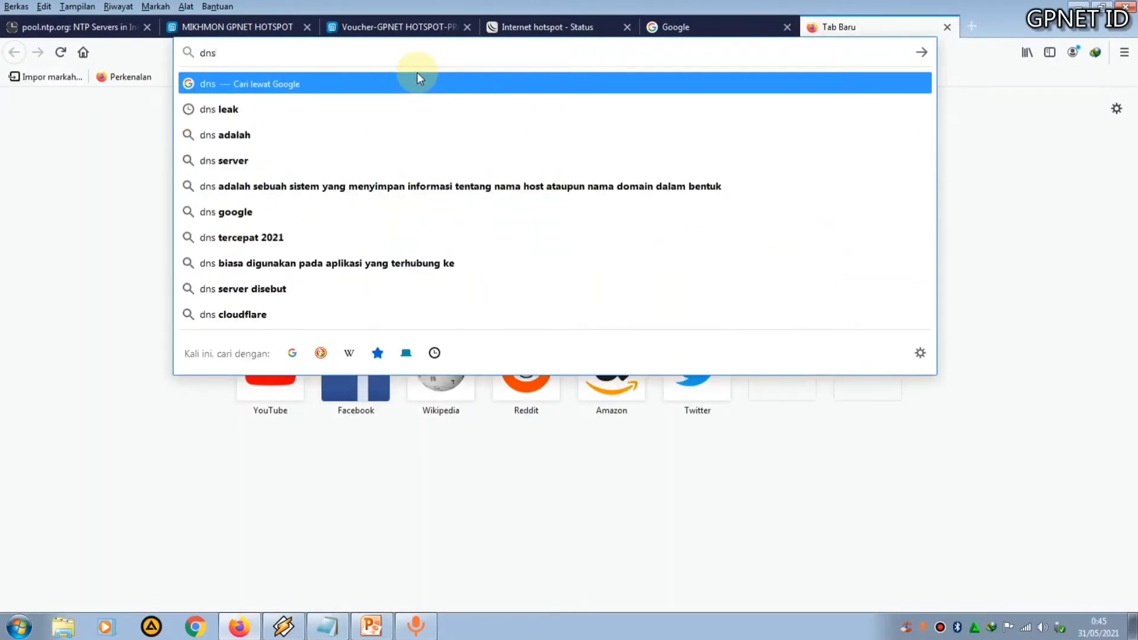
type(" leak")
key("Return")
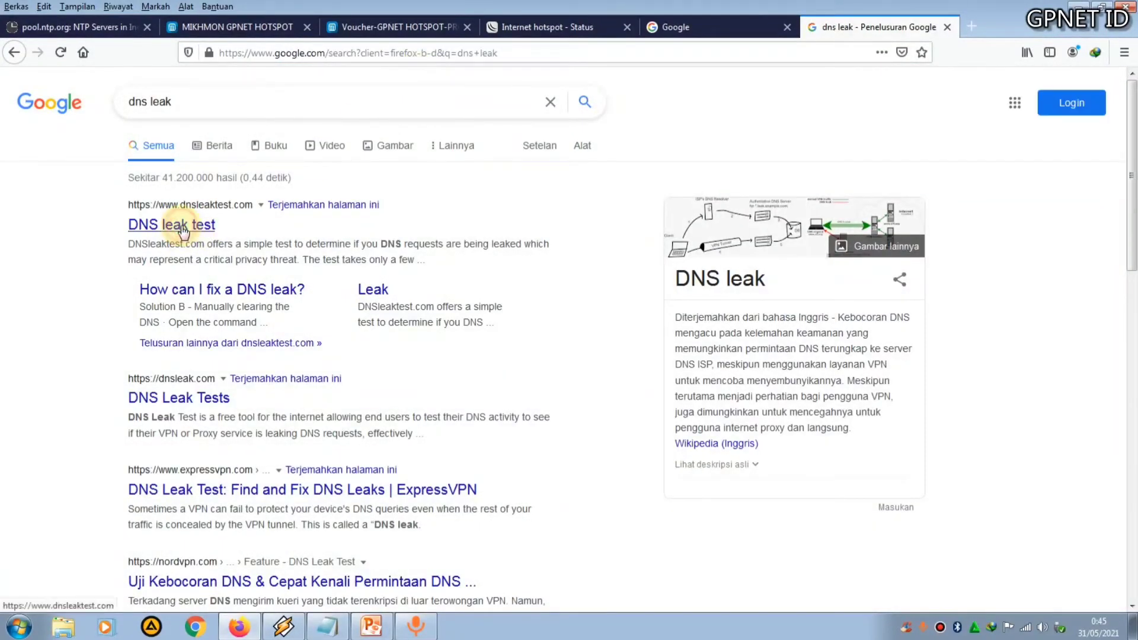
left_click(183, 230)
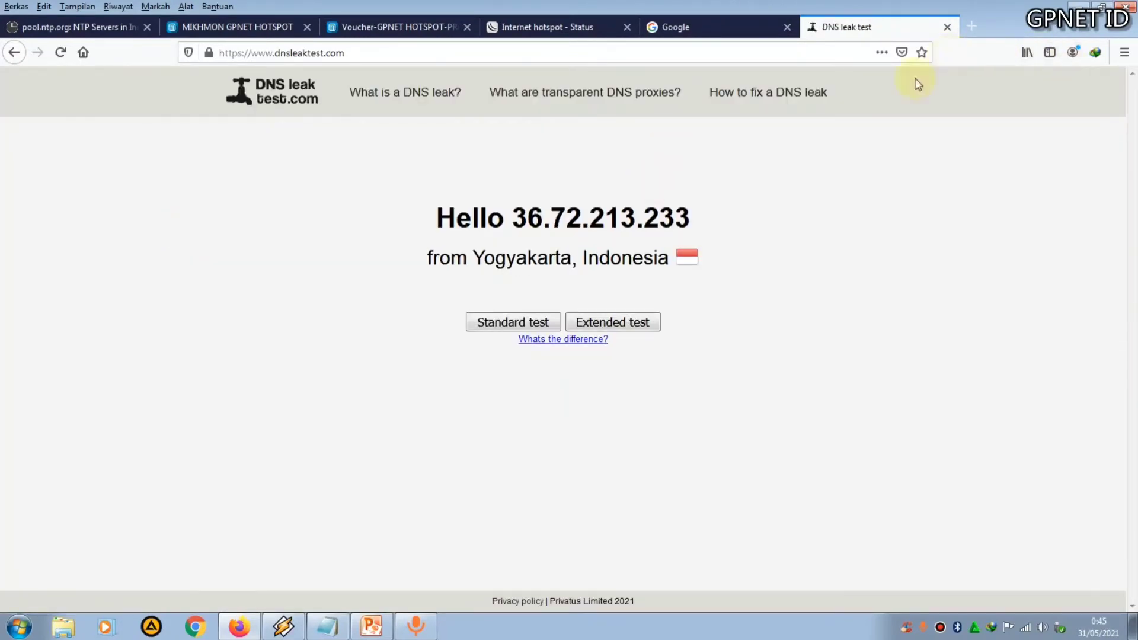
left_click(518, 329)
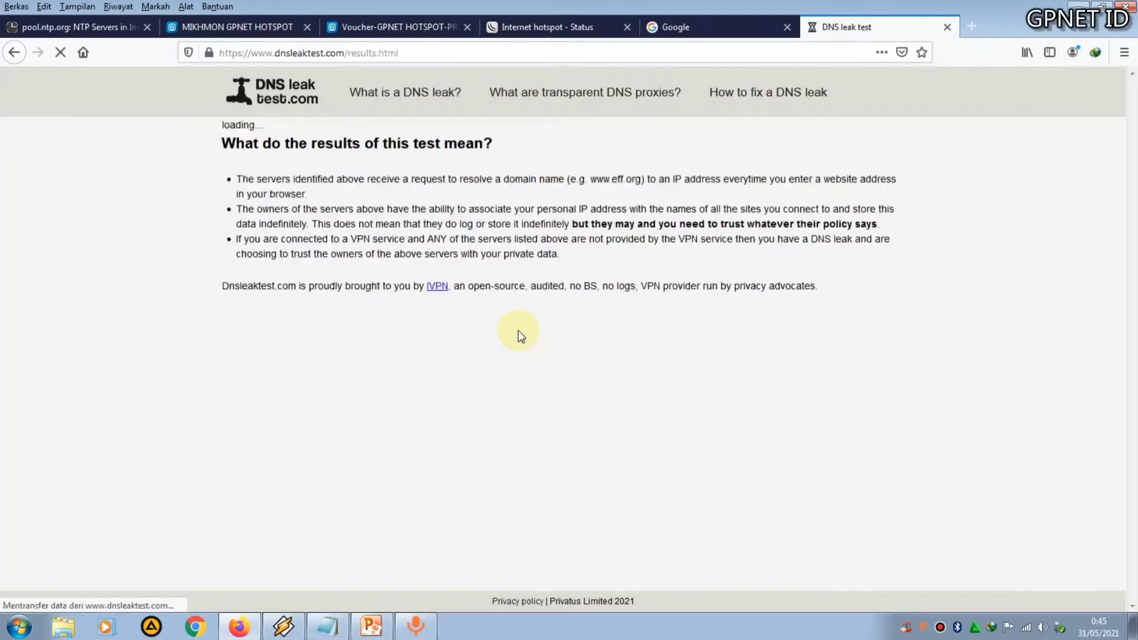
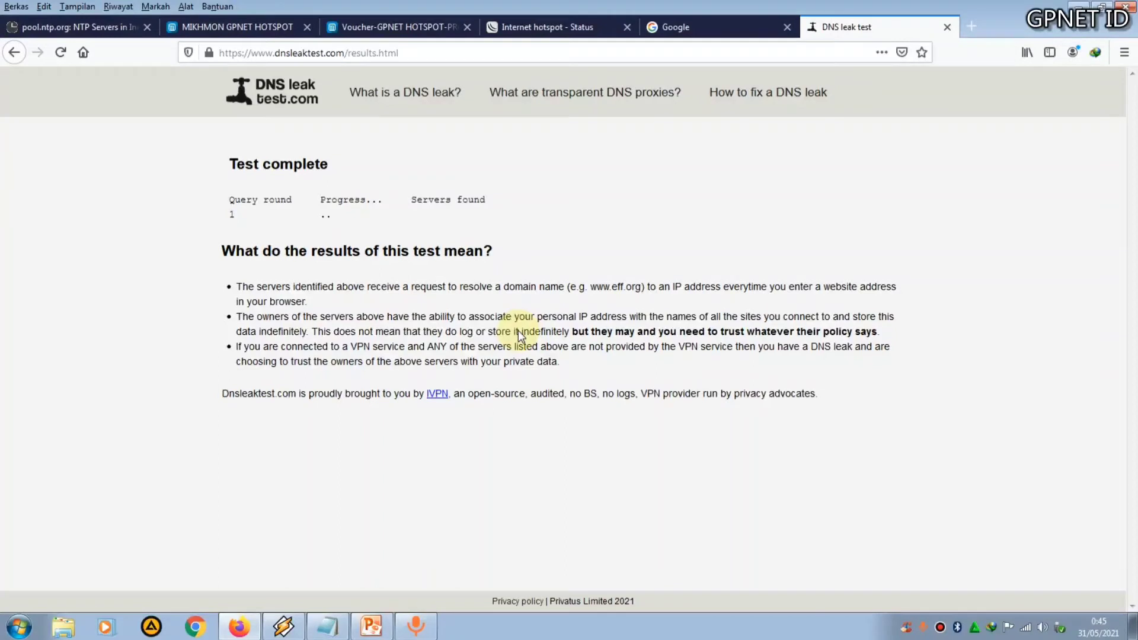
Open a new tab and go to the STB address 192.168.100.100
left_click(970, 27)
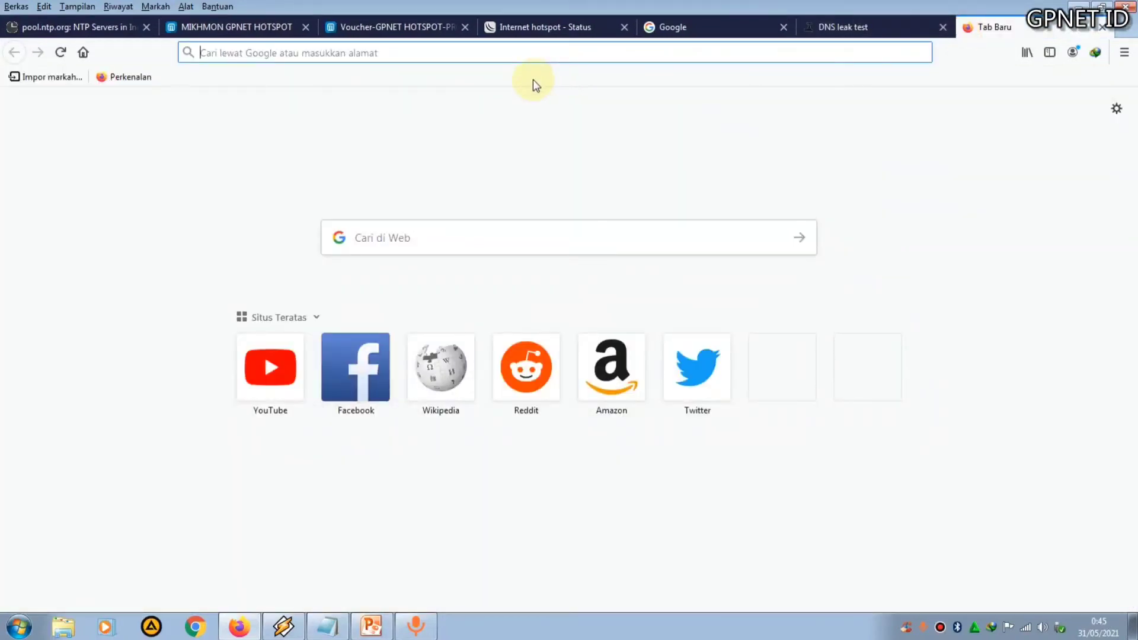
type("192")
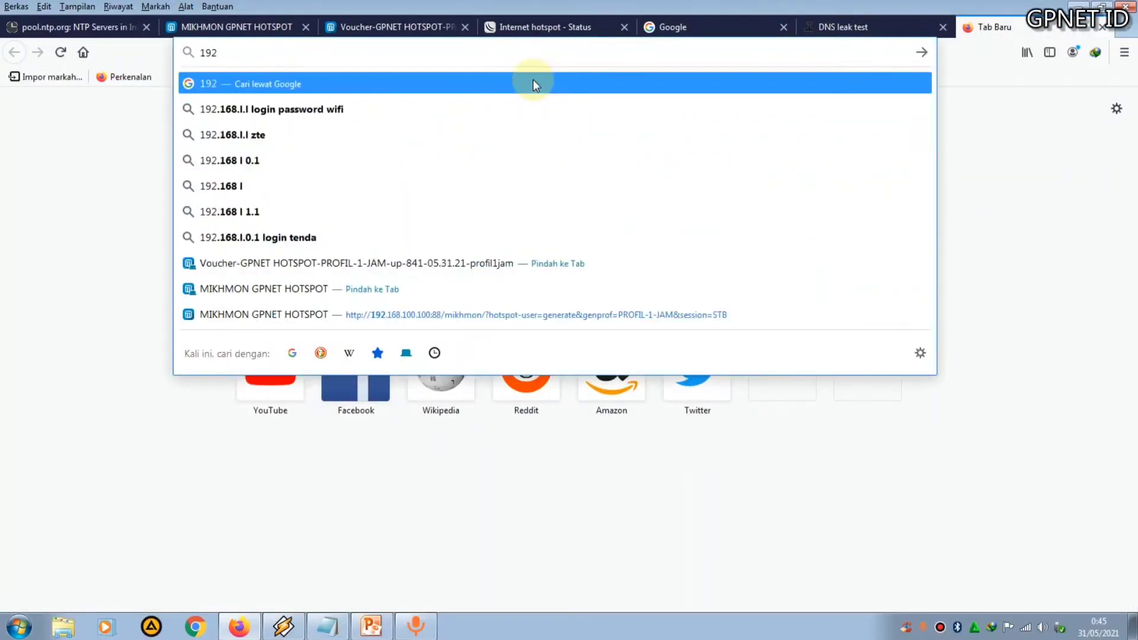
type(".168.100.1")
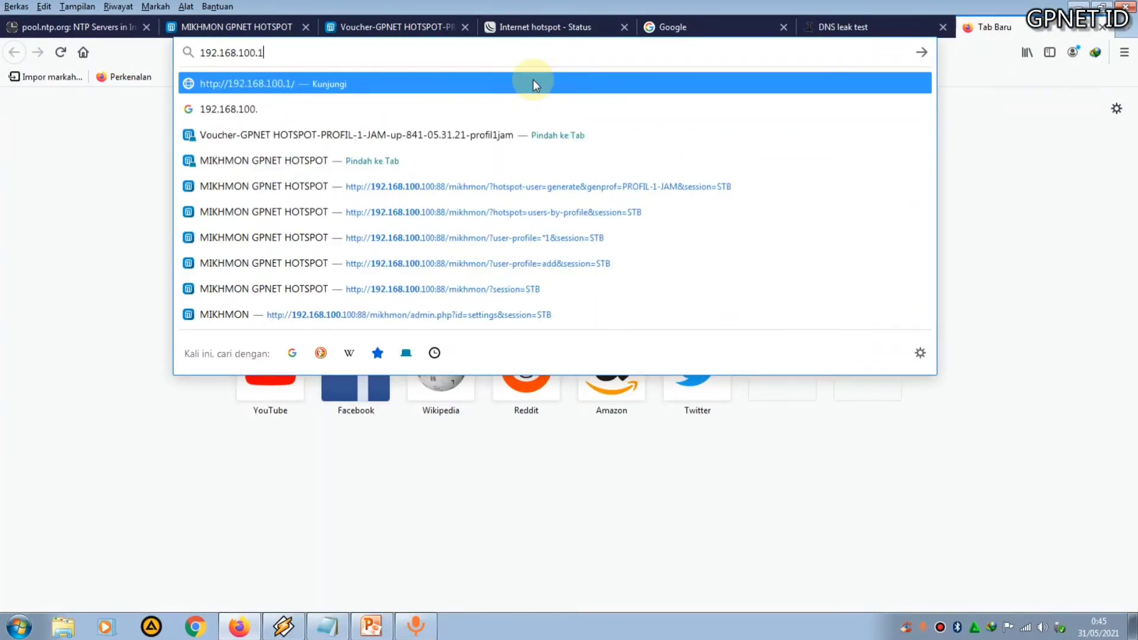
type("00:88")
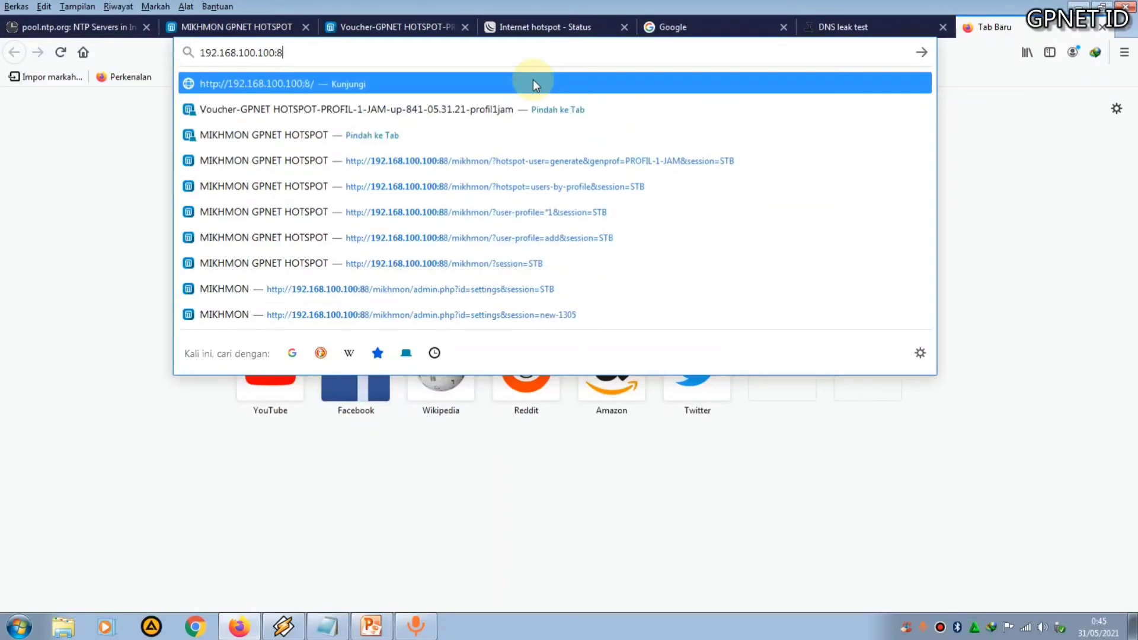
key("BackSpace")
key("BackSpace")
key("BackSpace")
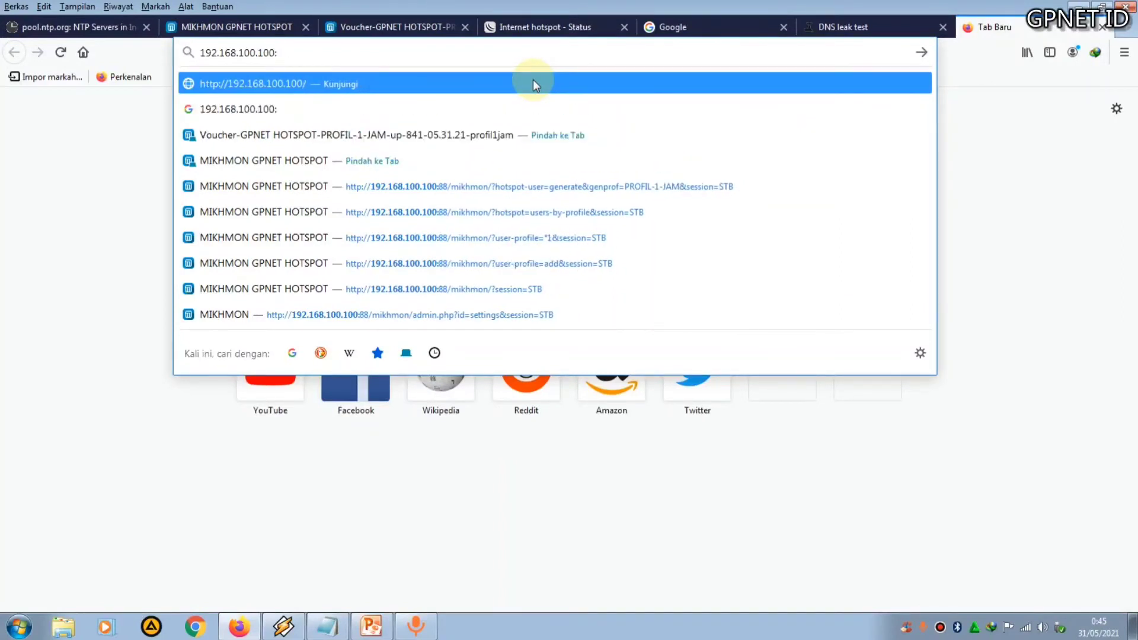
key("Escape")
key("Return")
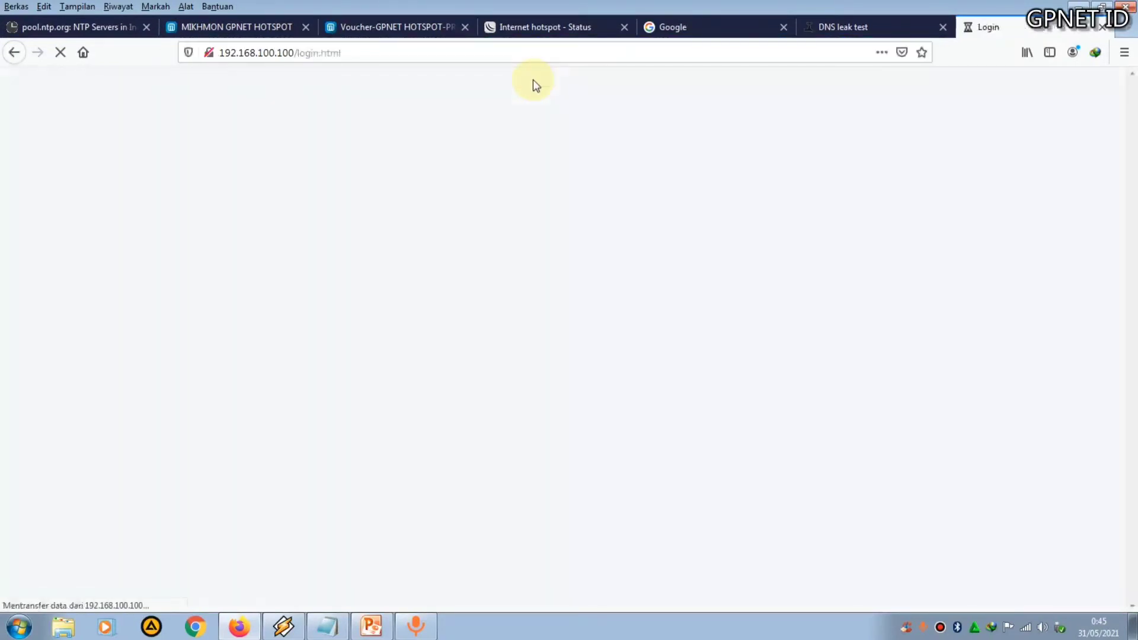
Log in to AdGuard Home as admin with the account password, decline saving the login, and refresh the statistics
left_click(534, 226)
left_click(492, 247)
left_click(490, 293)
type("admin")
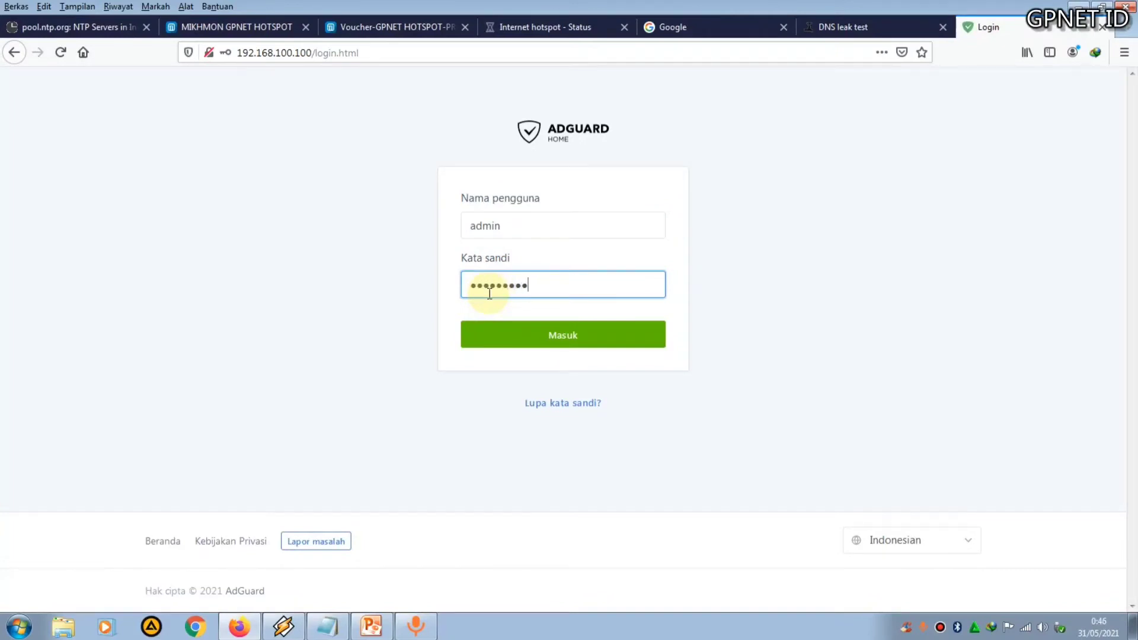
left_click(523, 337)
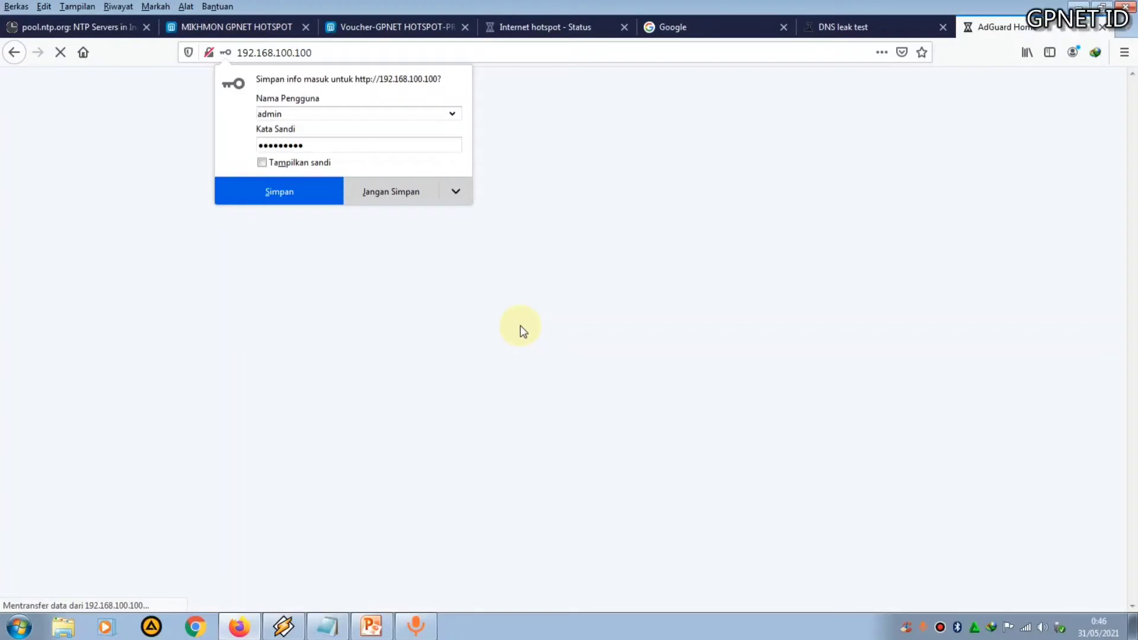
left_click(390, 200)
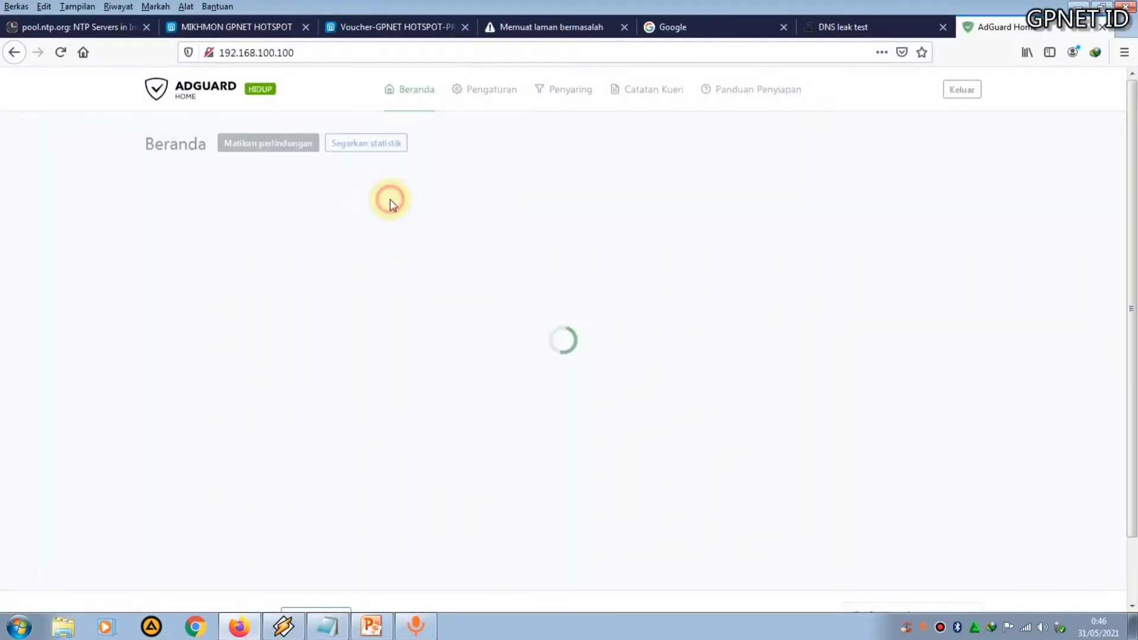
left_click(374, 151)
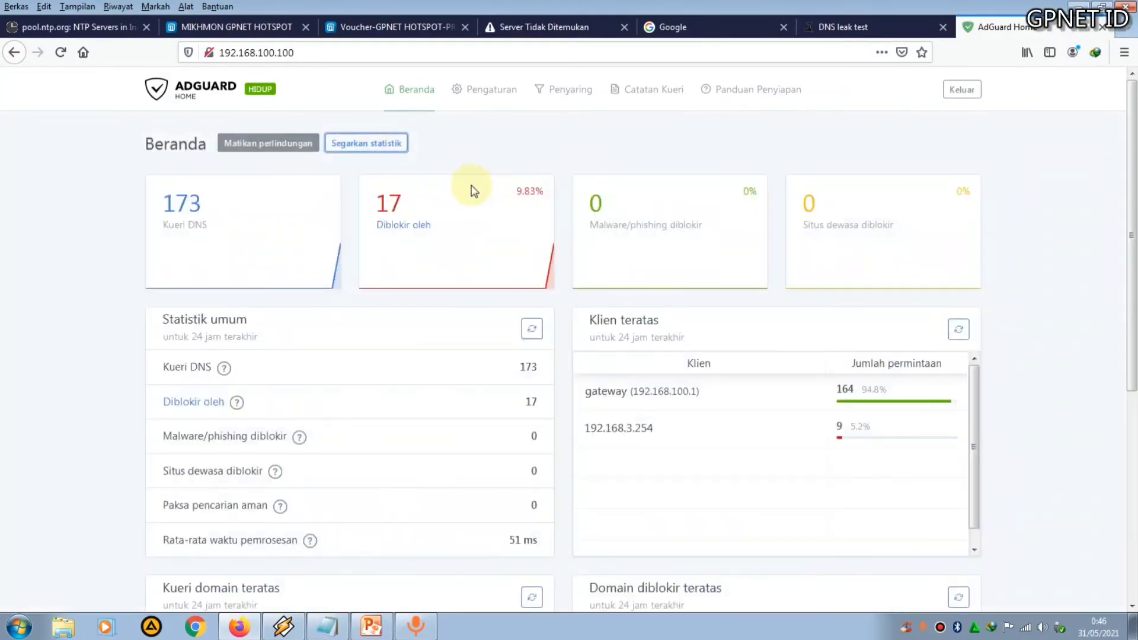
scroll(393, 312, "up", 2)
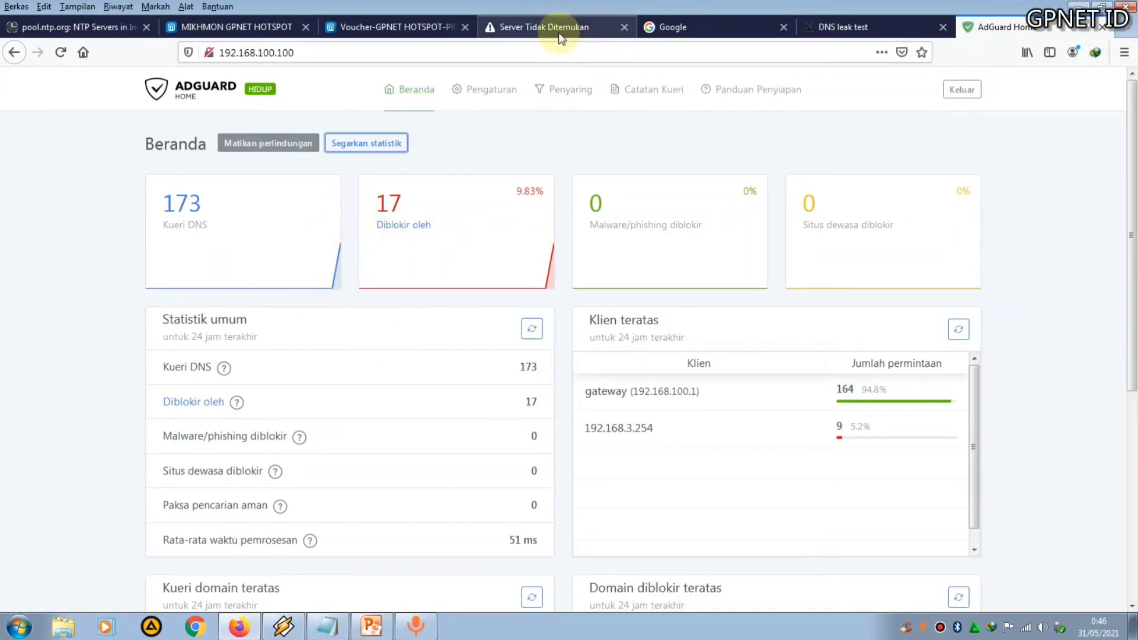
Examine the DNS leak test result's IP, hostname, ISP and country, then return to AdGuard Home
left_click(842, 27)
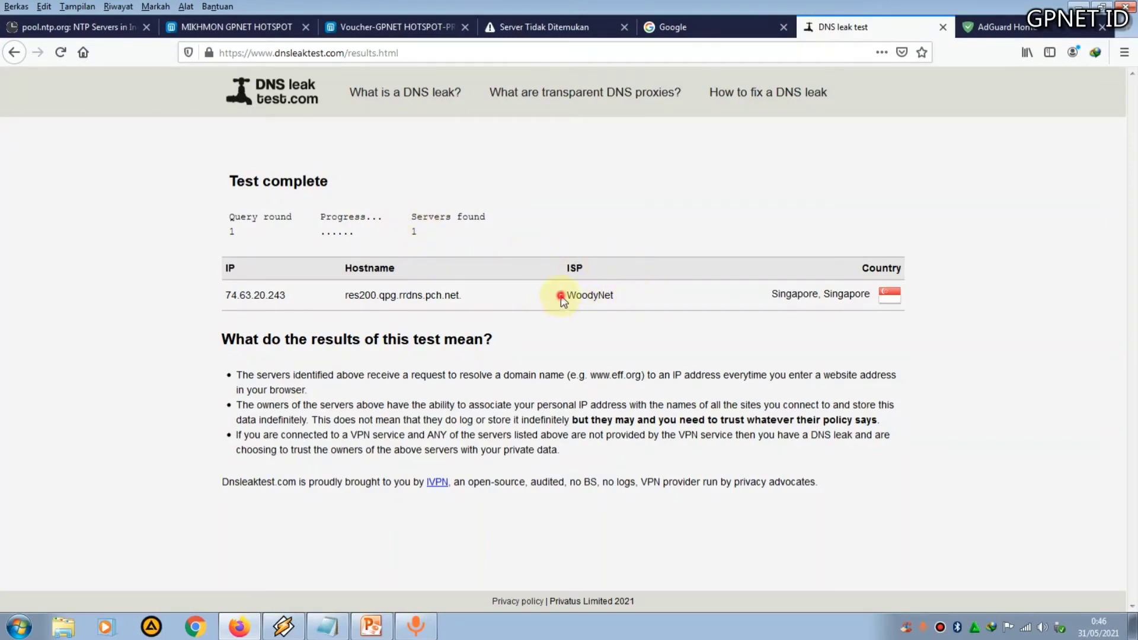
left_click_drag(568, 296, 620, 298)
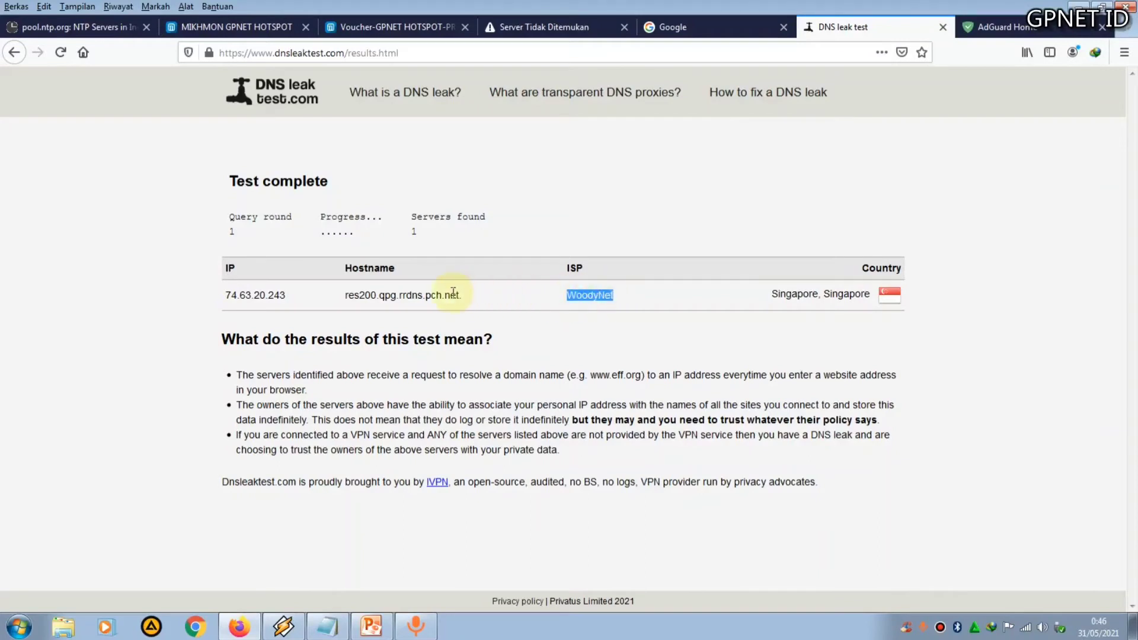
left_click_drag(222, 301, 478, 306)
left_click_drag(766, 294, 870, 300)
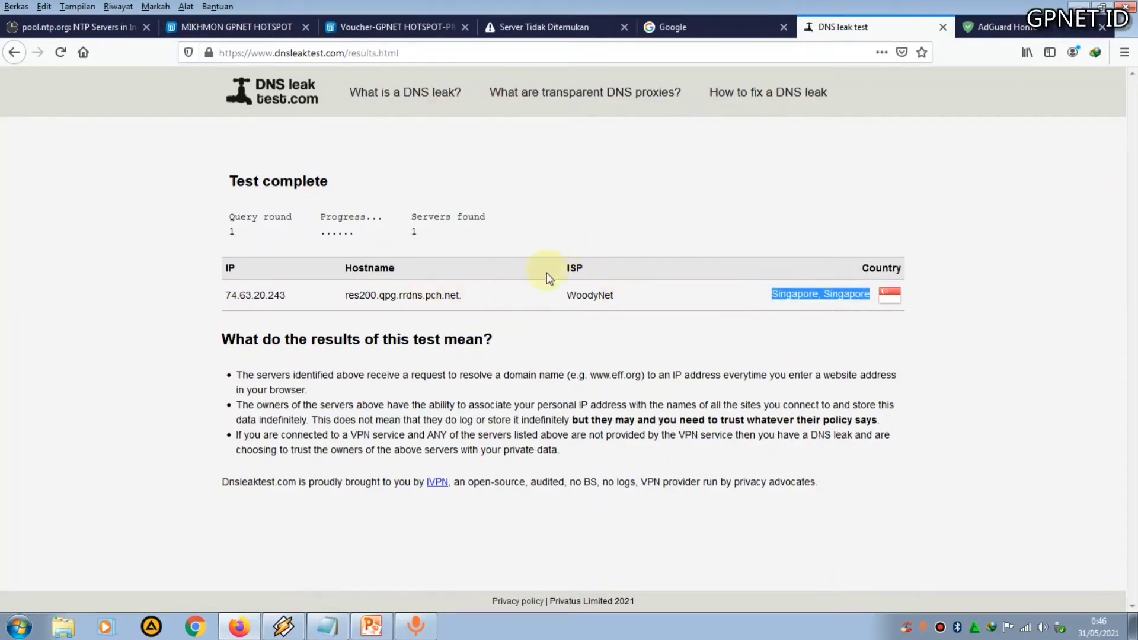
left_click(995, 27)
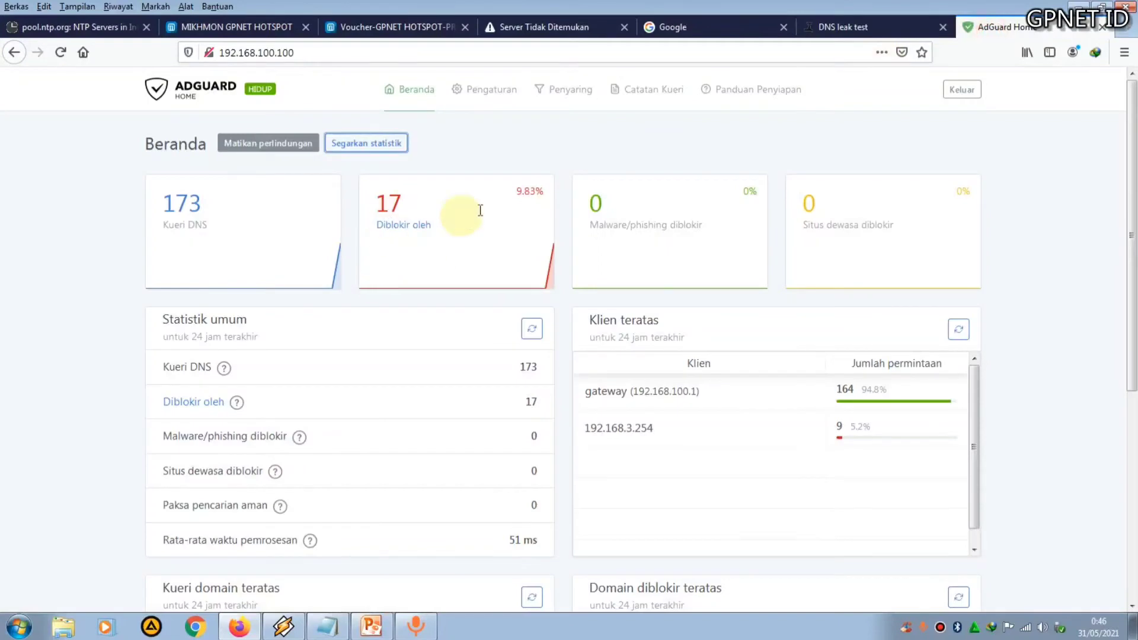
Search Google for kompas in a new tab and open the kompas.com site
left_click(1128, 30)
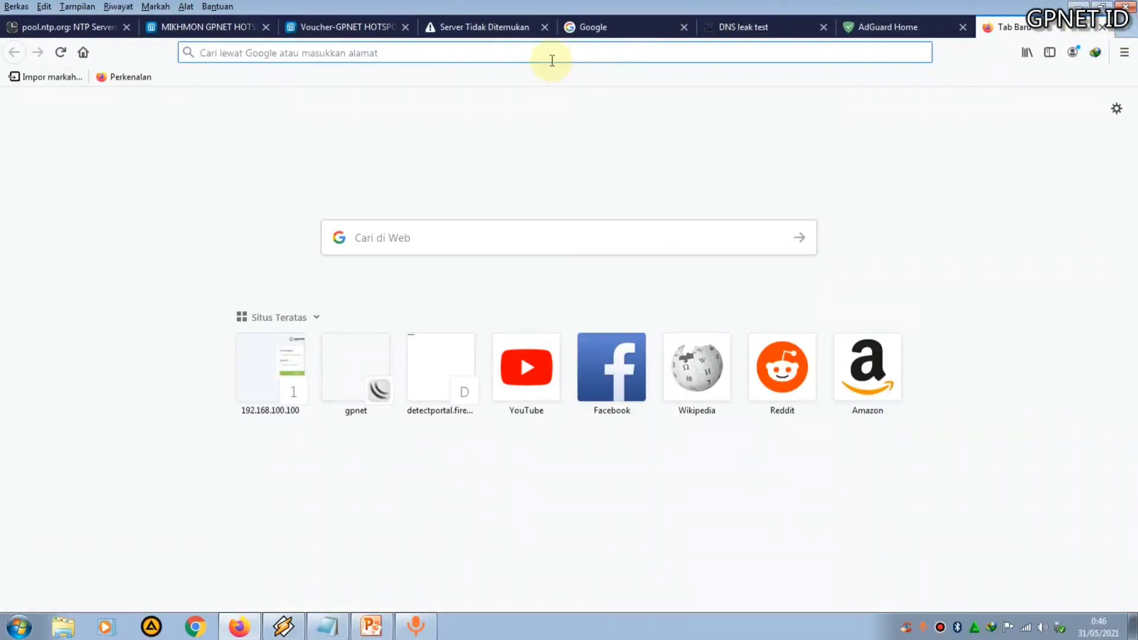
type("kompas")
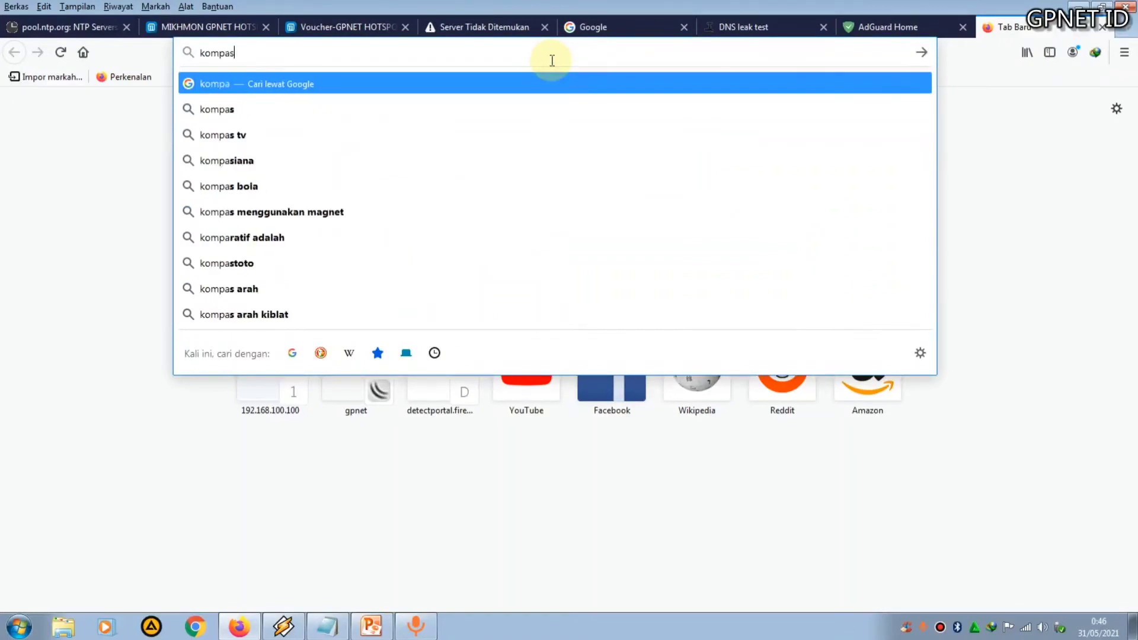
key("Return")
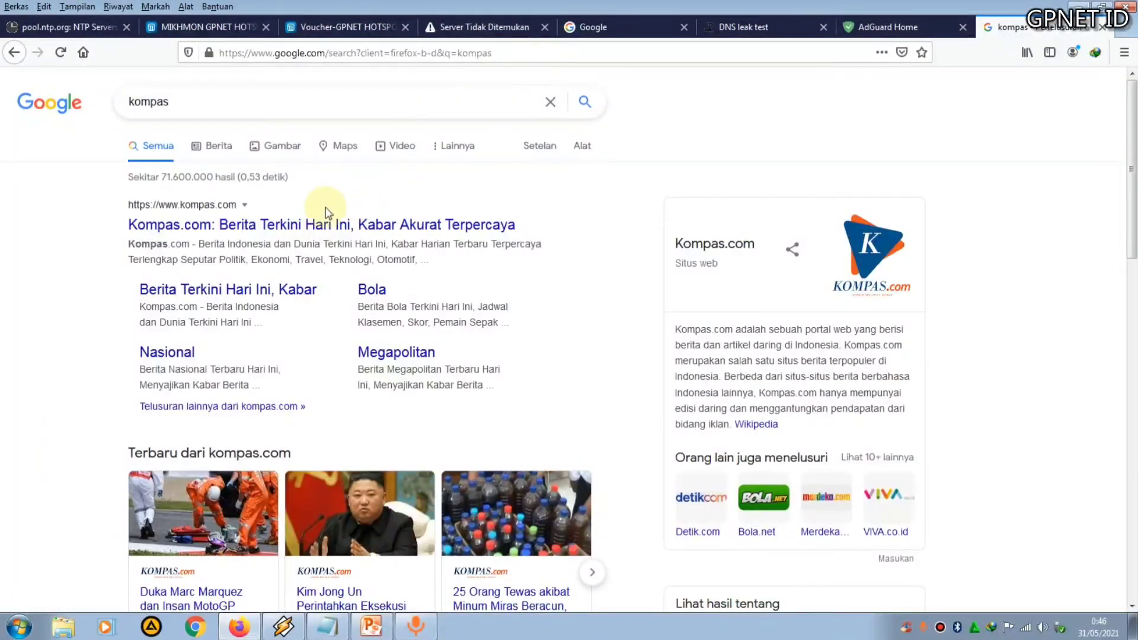
left_click(262, 229)
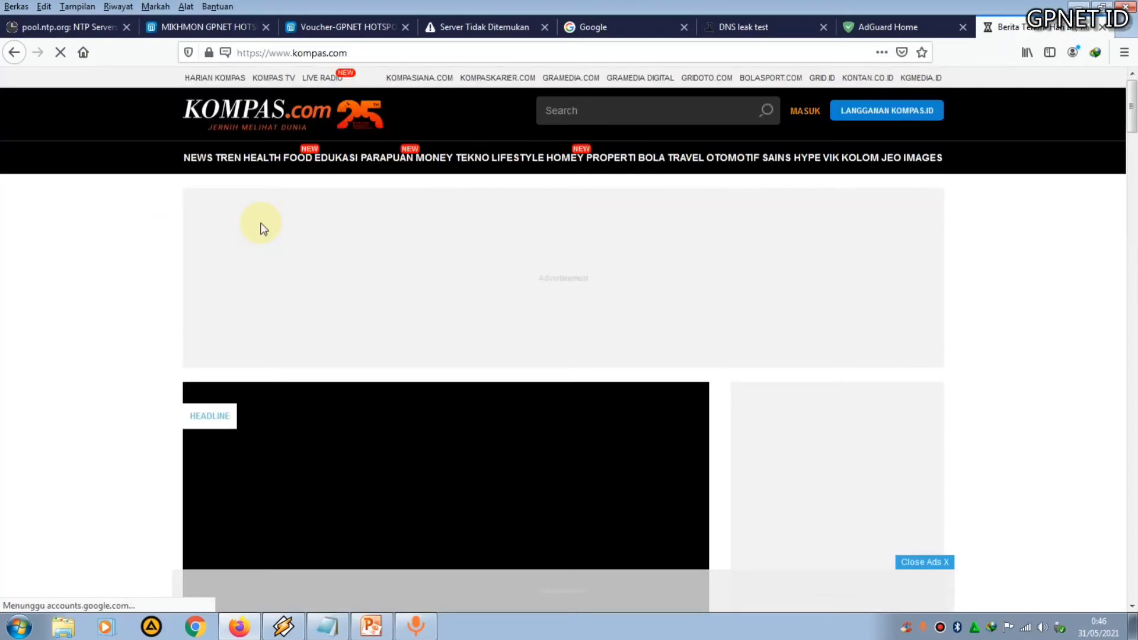
scroll(639, 330, "down", 3)
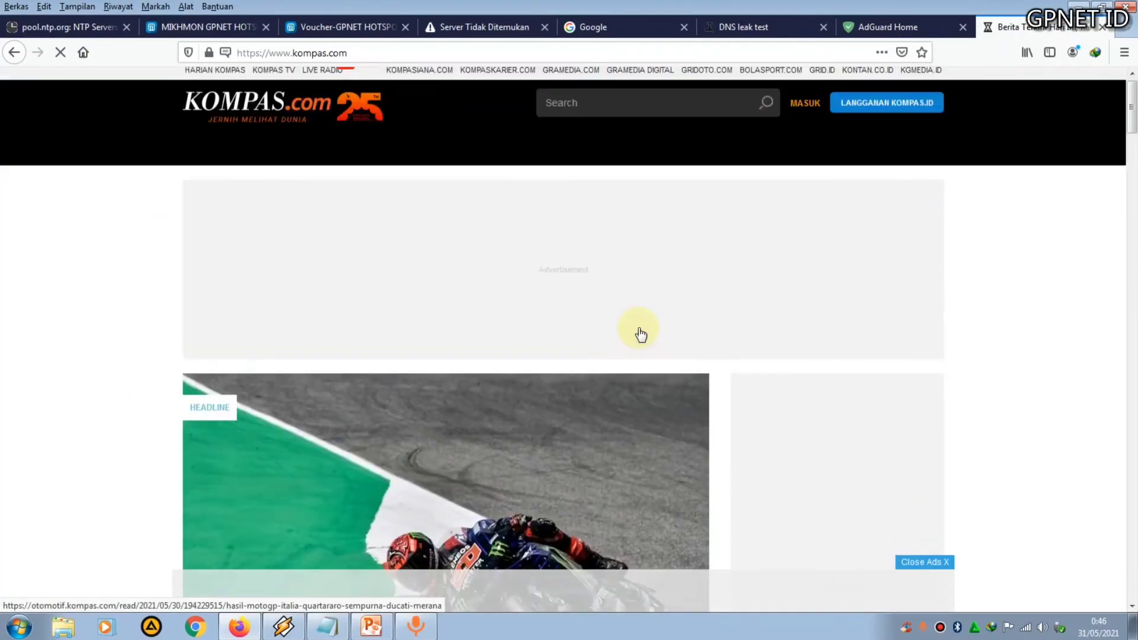
scroll(638, 326, "down", 7)
scroll(638, 326, "up", 10)
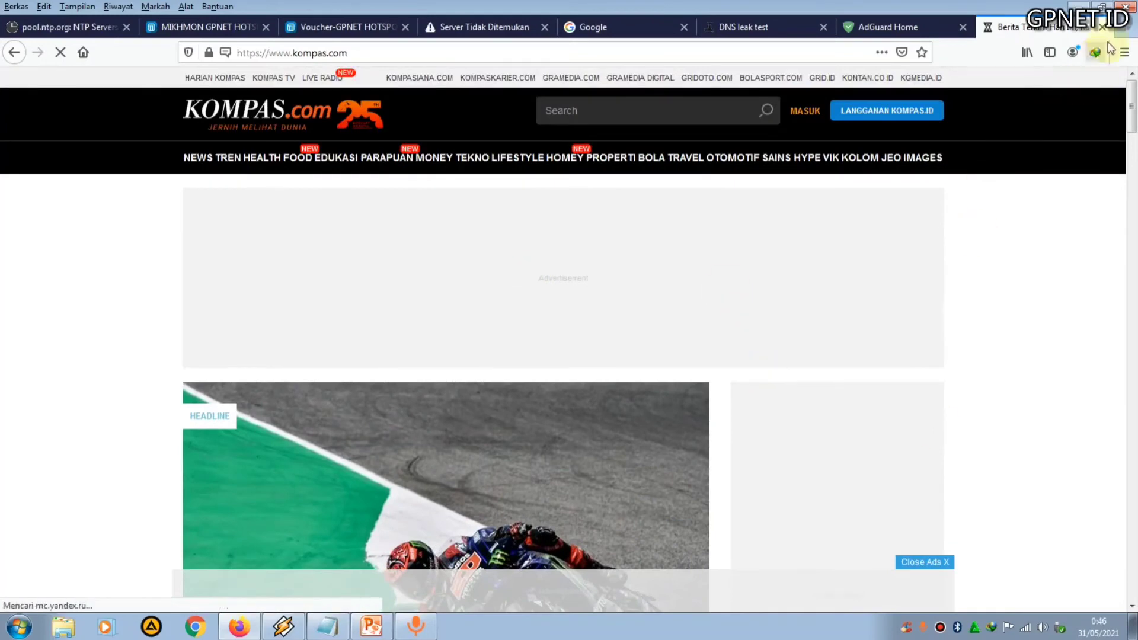
Search Google for detik in a new tab and open the detik.com site
left_click(1124, 29)
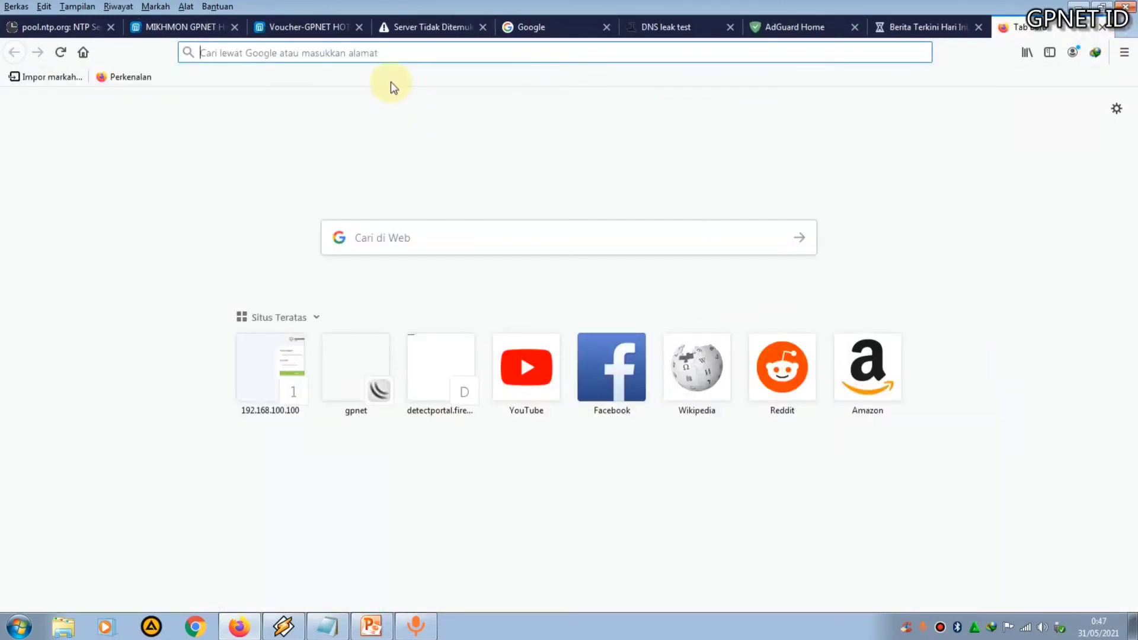
type("deti")
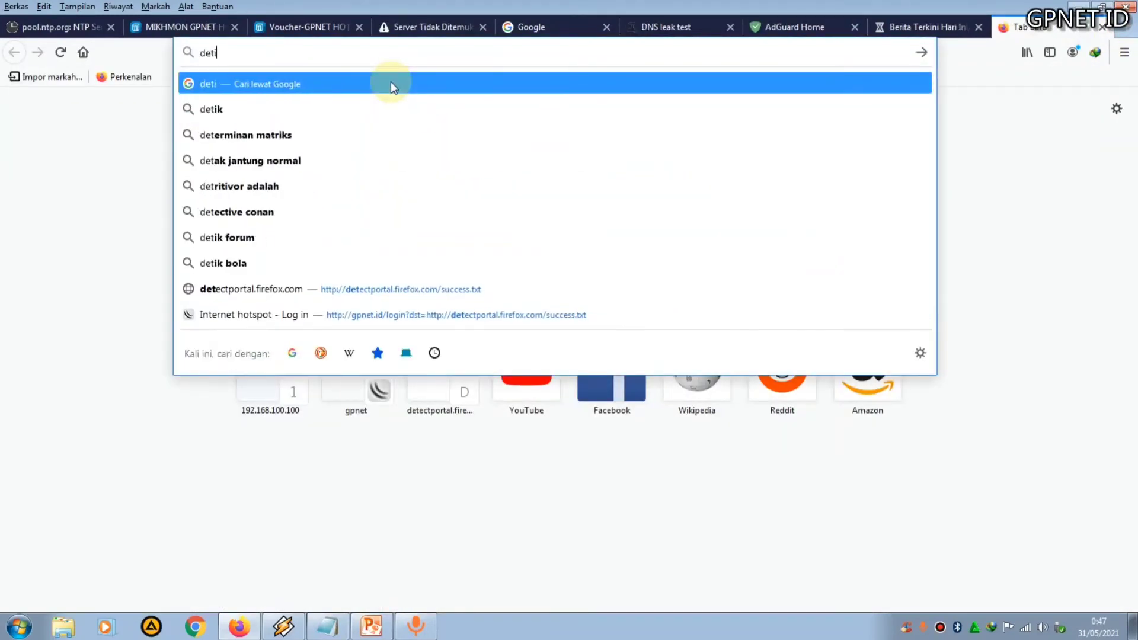
type("k")
key("Return")
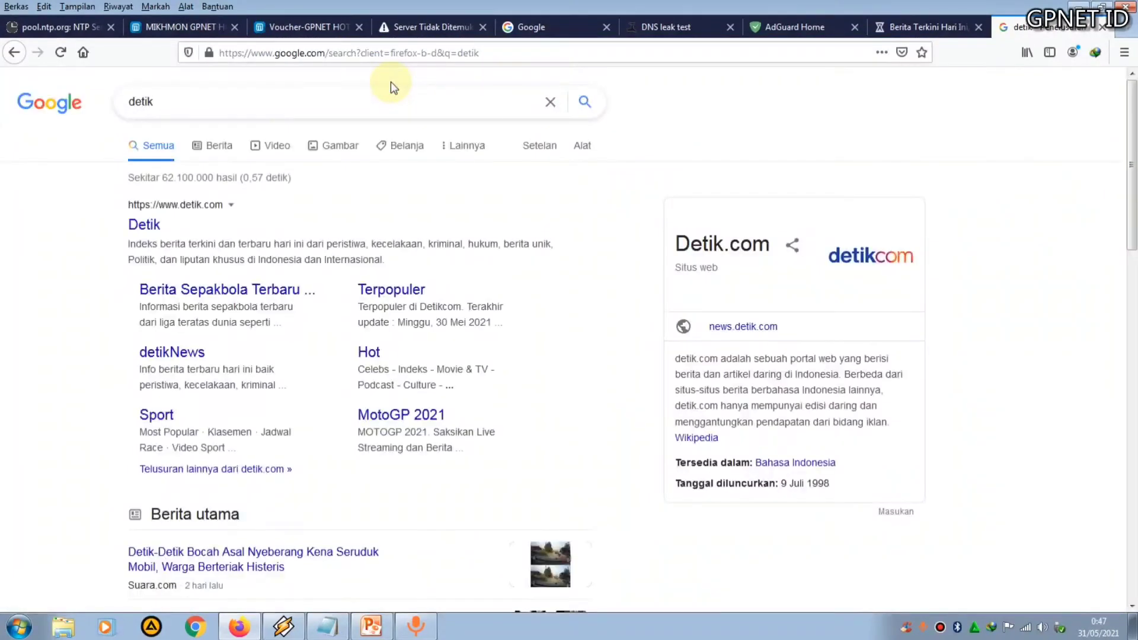
left_click(136, 230)
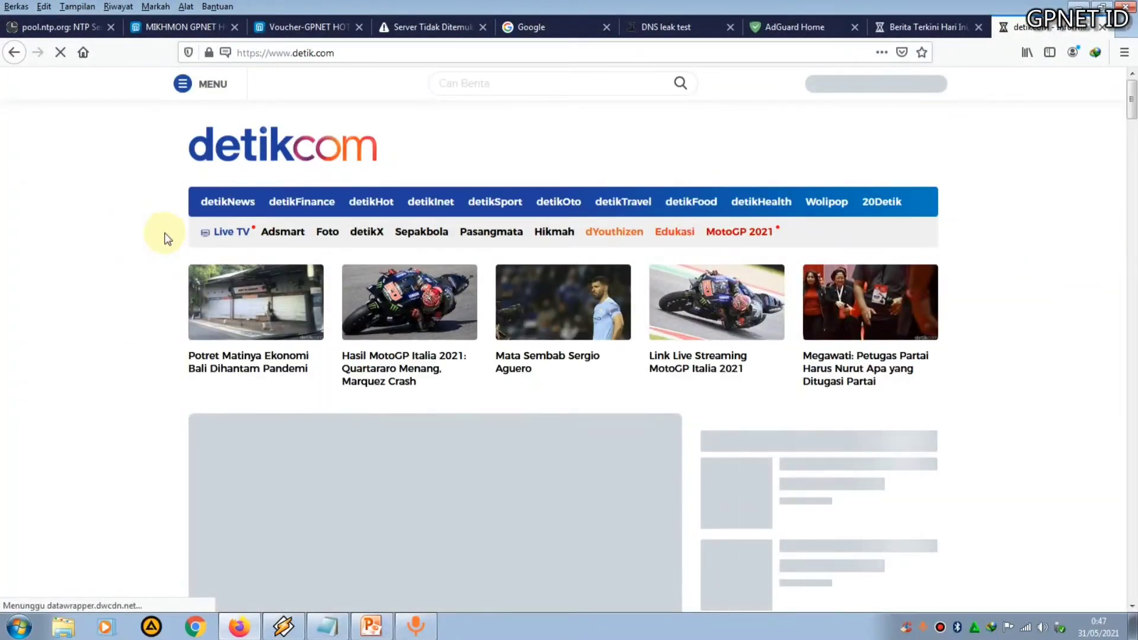
Scroll through the detik.com homepage to check that its content loads
scroll(774, 377, "down", 5)
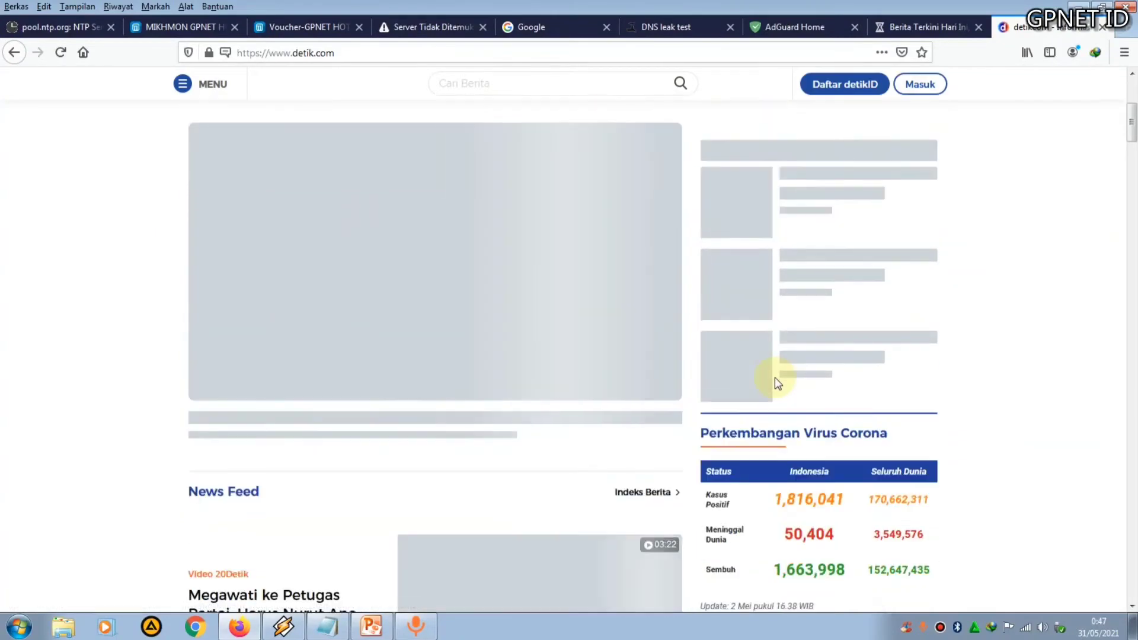
scroll(774, 377, "up", 5)
scroll(774, 377, "down", 6)
scroll(774, 377, "up", 4)
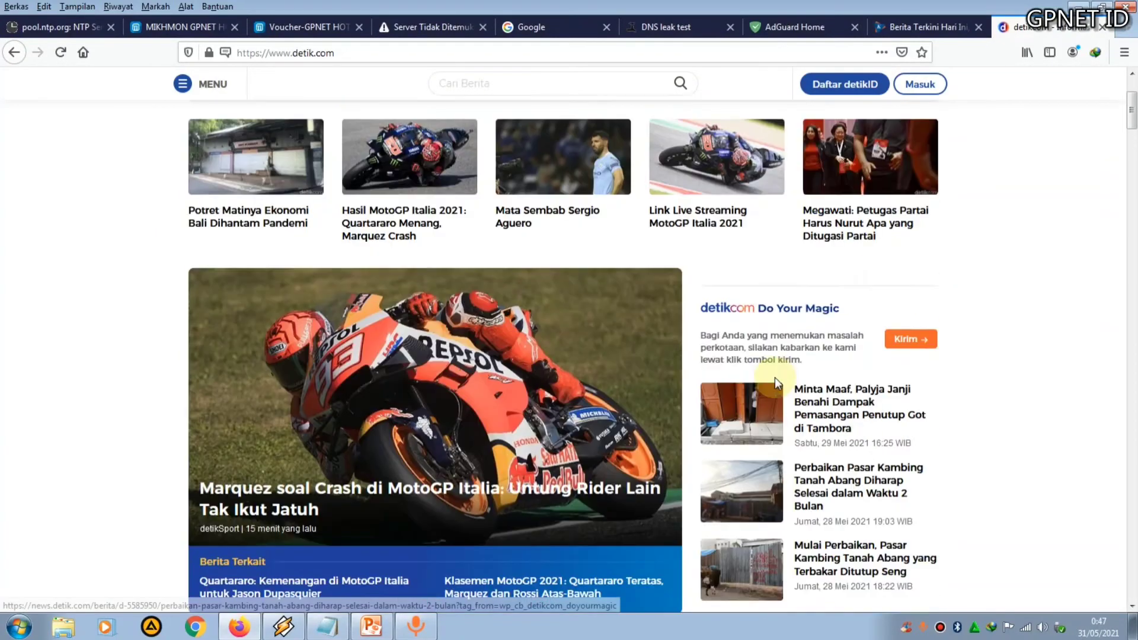
scroll(774, 379, "up", 2)
scroll(774, 377, "down", 15)
scroll(774, 377, "up", 15)
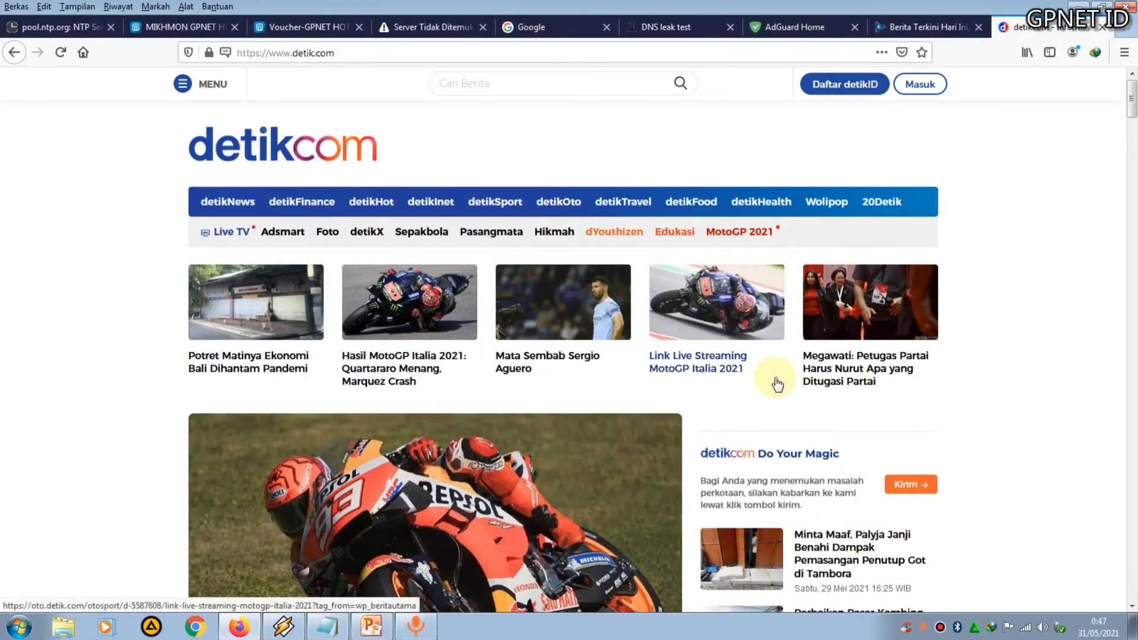
scroll(776, 384, "down", 15)
scroll(776, 384, "down", 3)
scroll(776, 384, "up", 15)
scroll(776, 384, "down", 8)
scroll(776, 384, "up", 8)
scroll(776, 384, "down", 5)
scroll(777, 384, "up", 5)
scroll(777, 384, "down", 5)
scroll(776, 384, "up", 5)
scroll(776, 384, "down", 4)
scroll(774, 376, "up", 4)
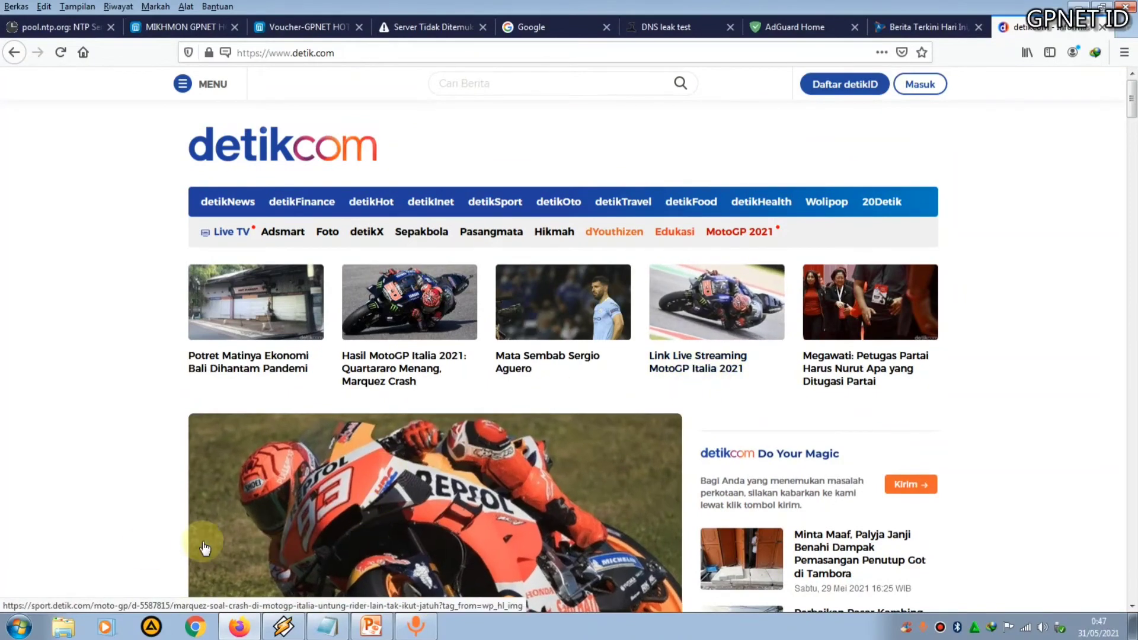
Launch WinBox and connect to the MikroTik router at 192.168.4.1
left_click(19, 625)
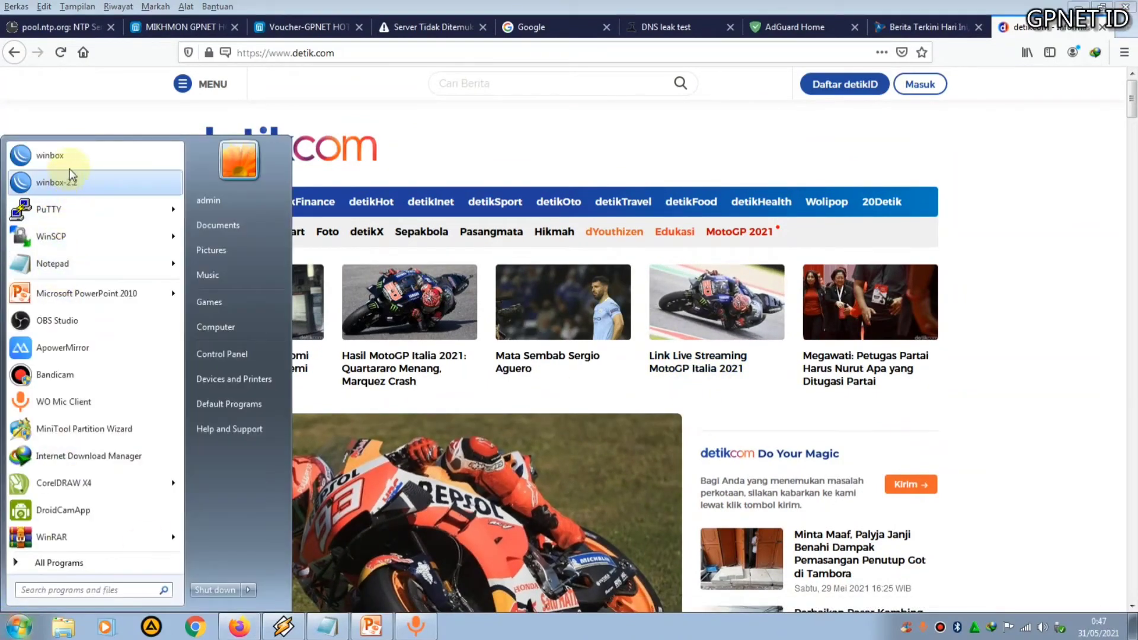
left_click(70, 157)
left_click(613, 326)
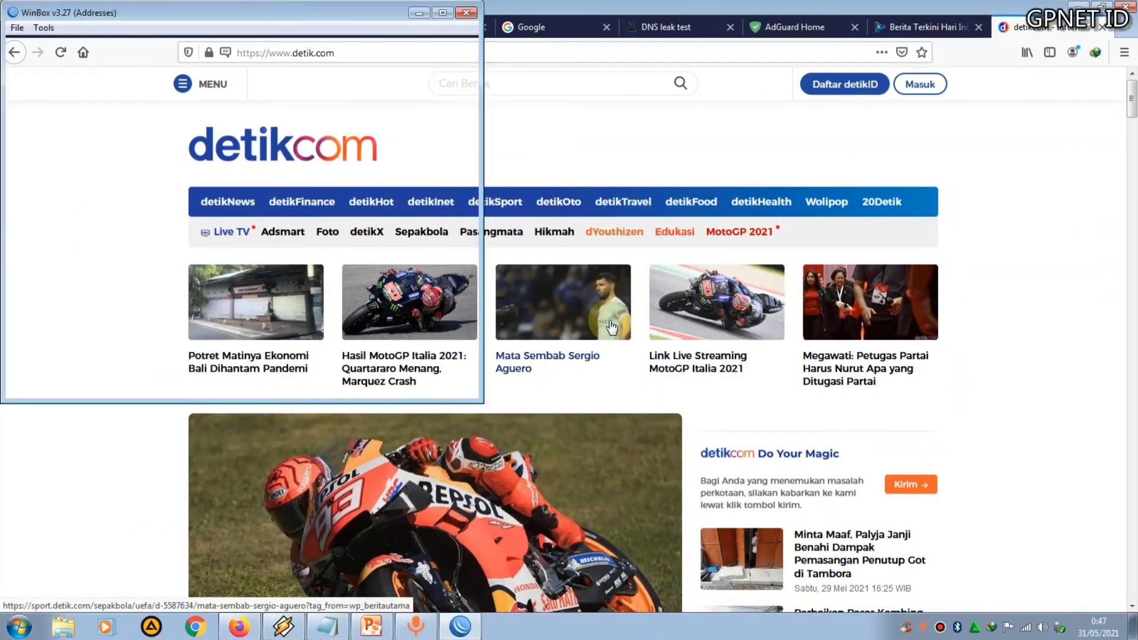
left_click(112, 206)
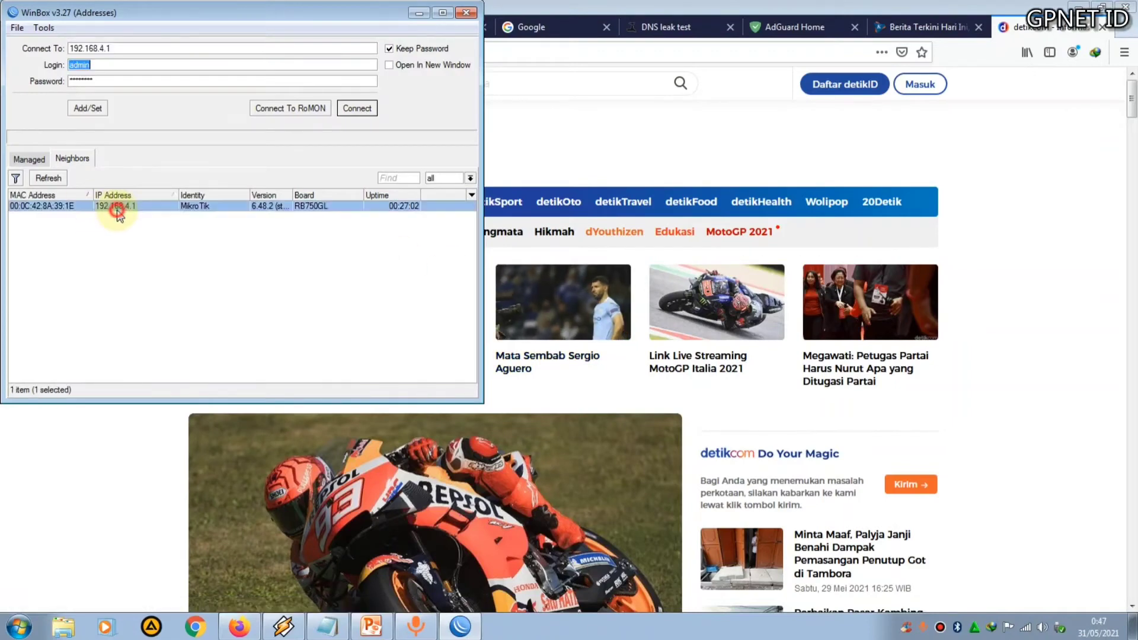
left_click(358, 112)
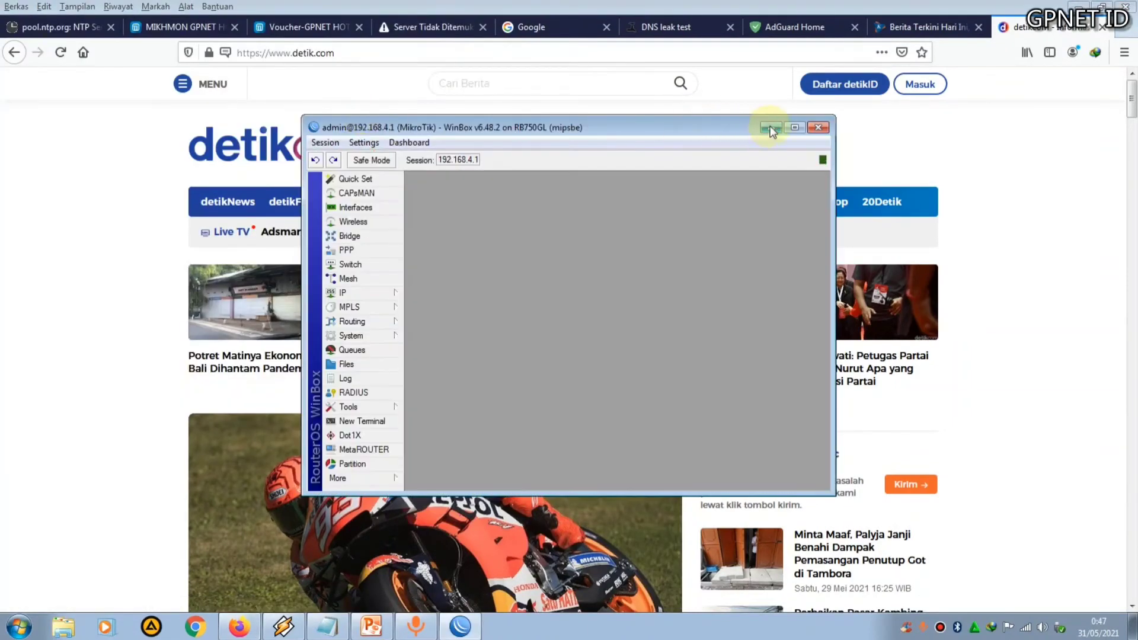
Maximize the router session and open the Netwatch list from Tools
left_click(794, 127)
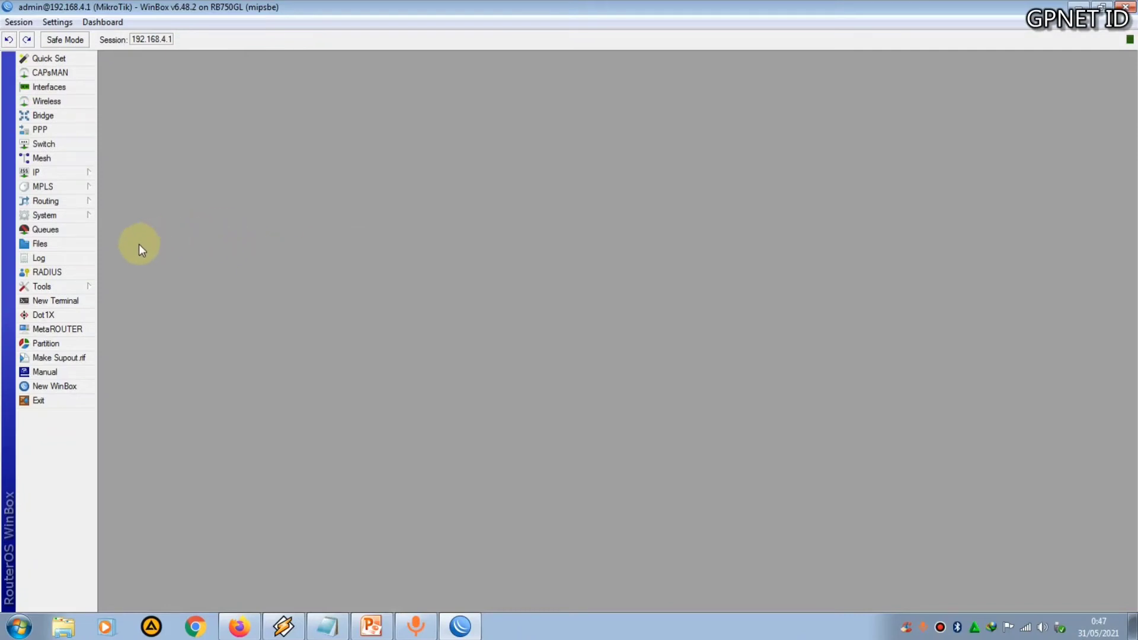
left_click(80, 287)
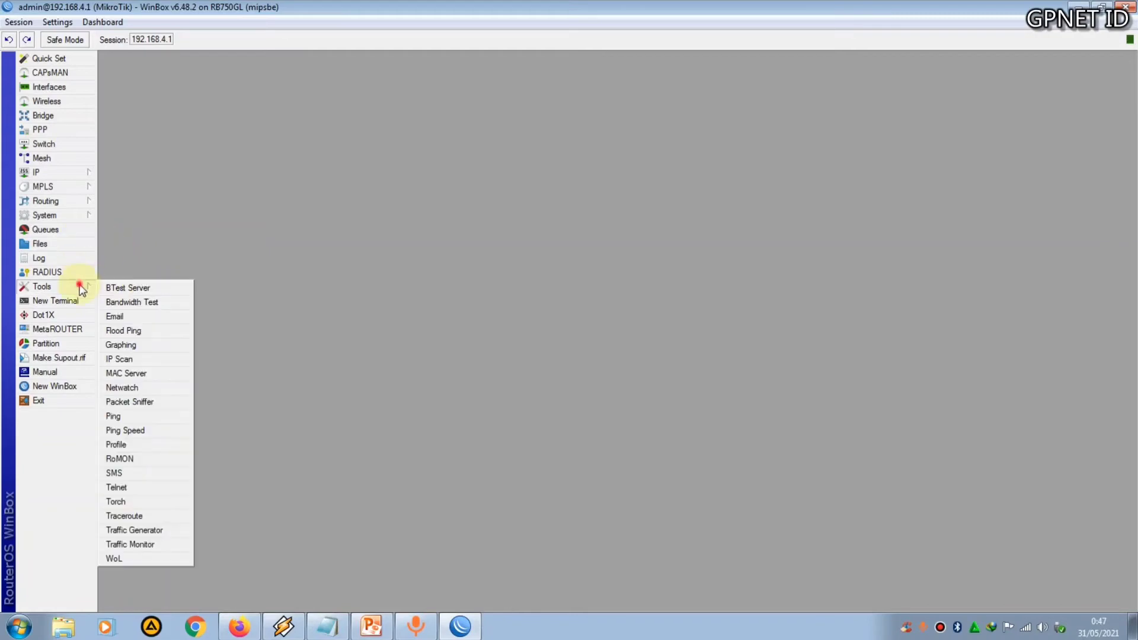
left_click(142, 388)
left_click_drag(594, 218, 638, 214)
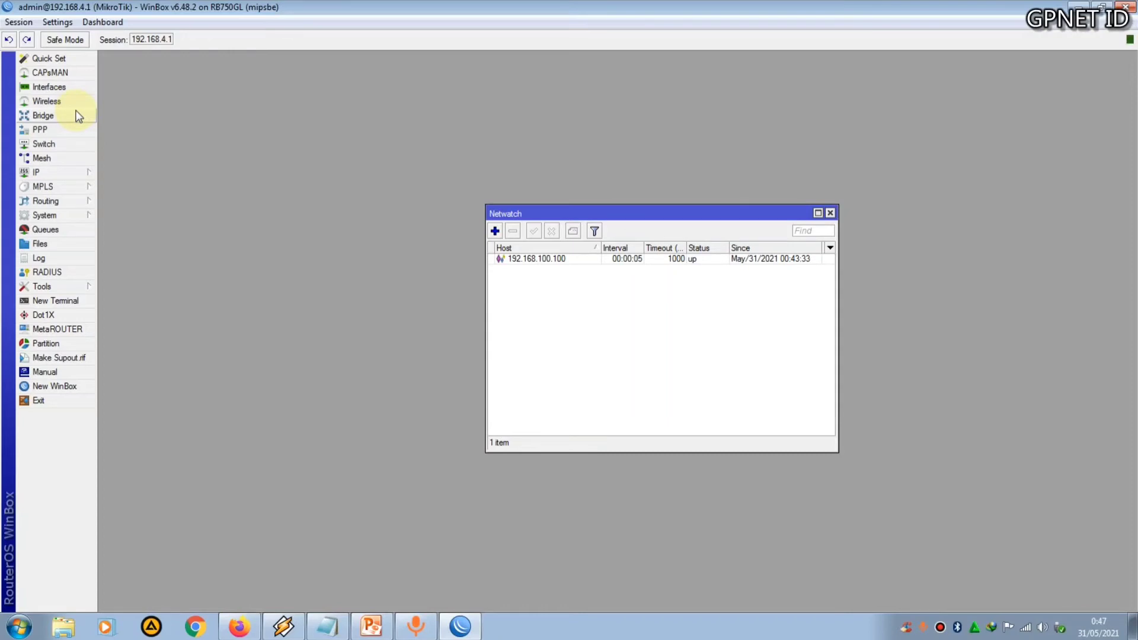
Open the interface list and disable the ether2-MiniServer interface
left_click(32, 86)
left_click_drag(957, 201, 942, 297)
left_click_drag(718, 204, 641, 56)
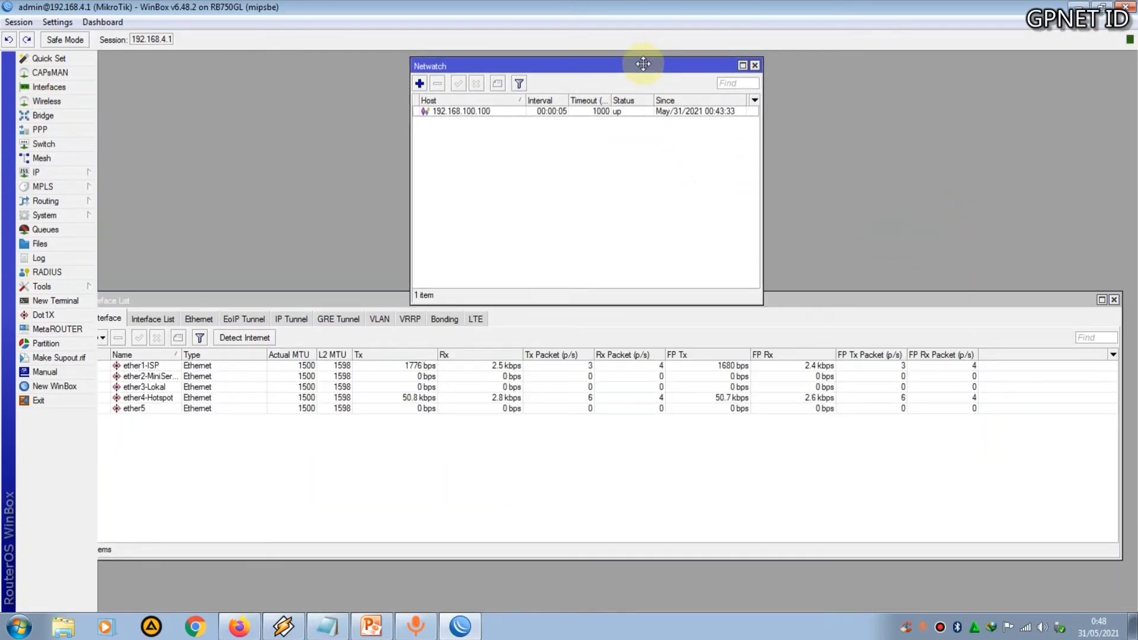
left_click_drag(378, 294, 421, 328)
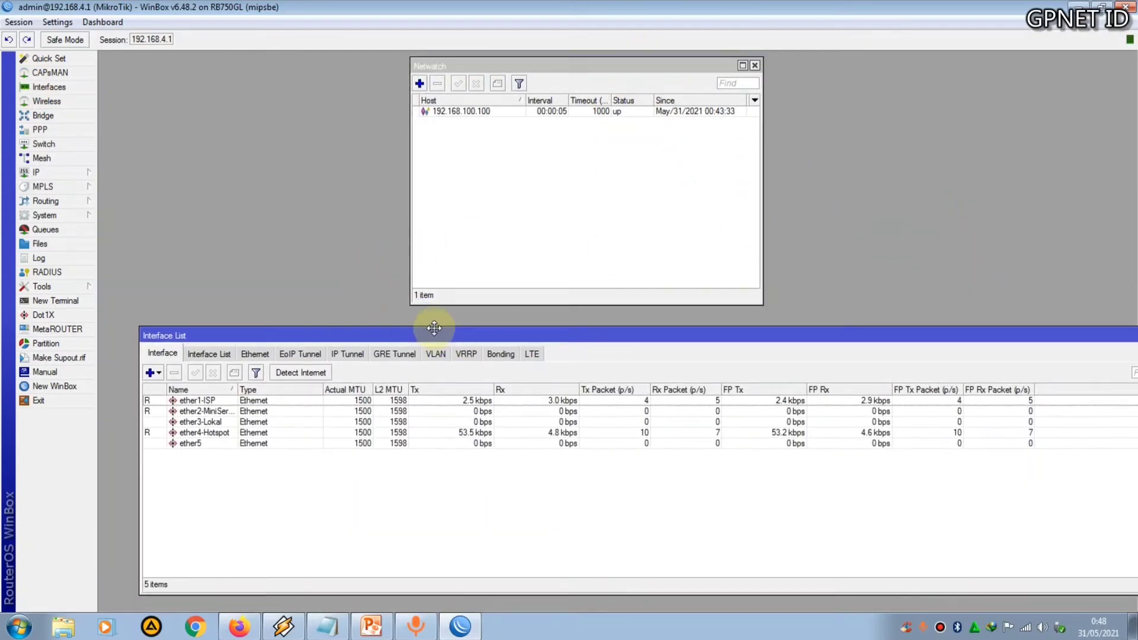
left_click(195, 407)
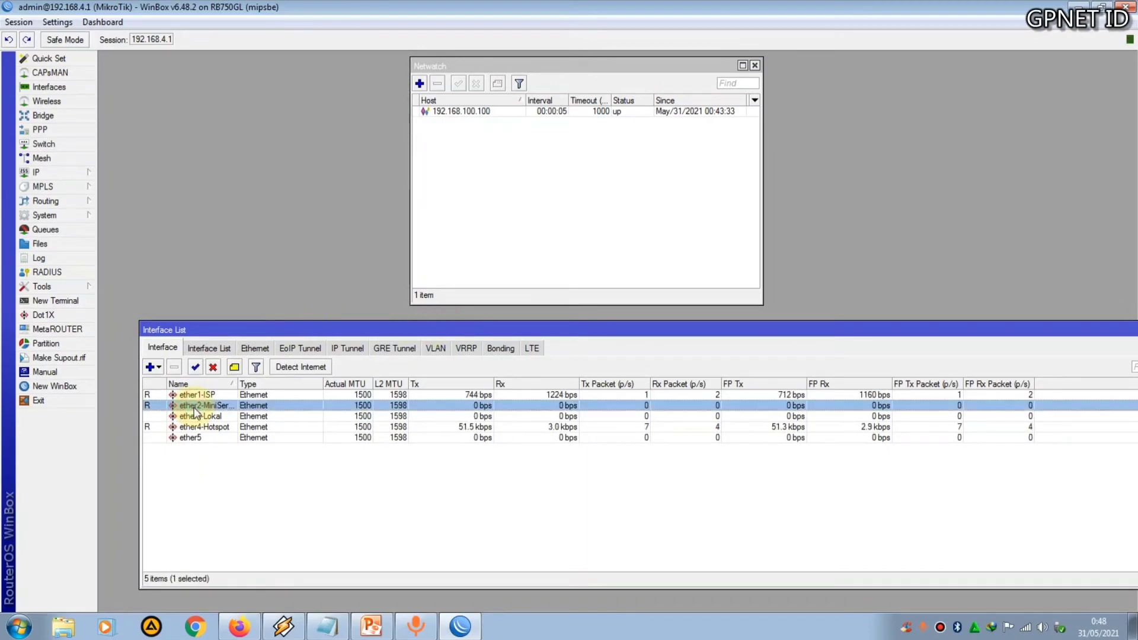
left_click(213, 369)
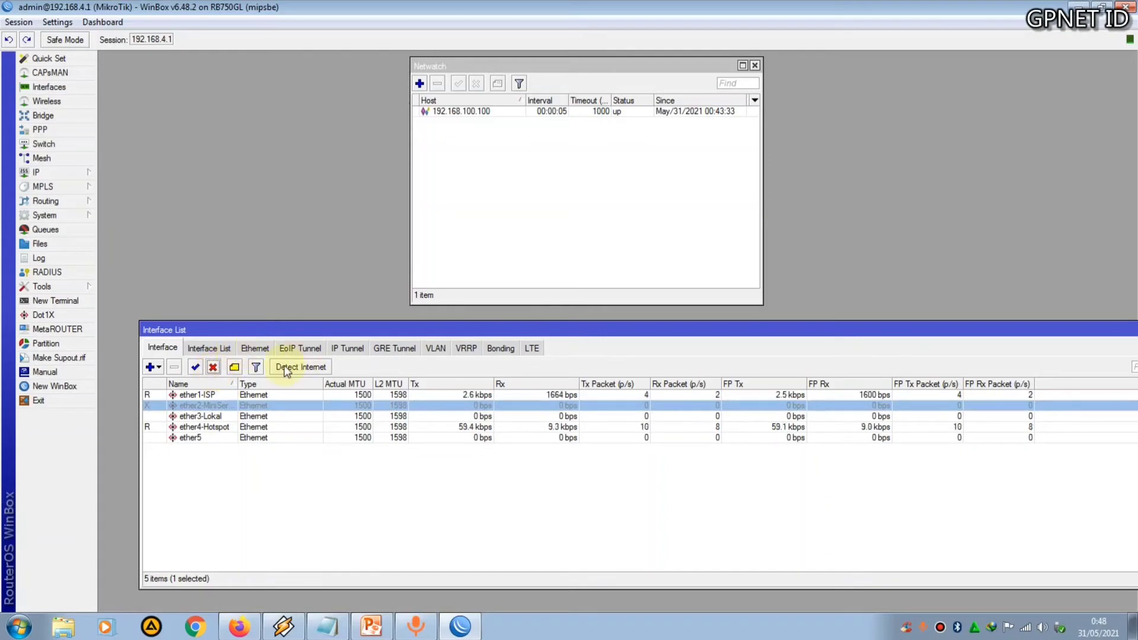
Search for dns leak in the browser, open dnsleaktest.com and start the standard test
left_click_drag(607, 69, 604, 81)
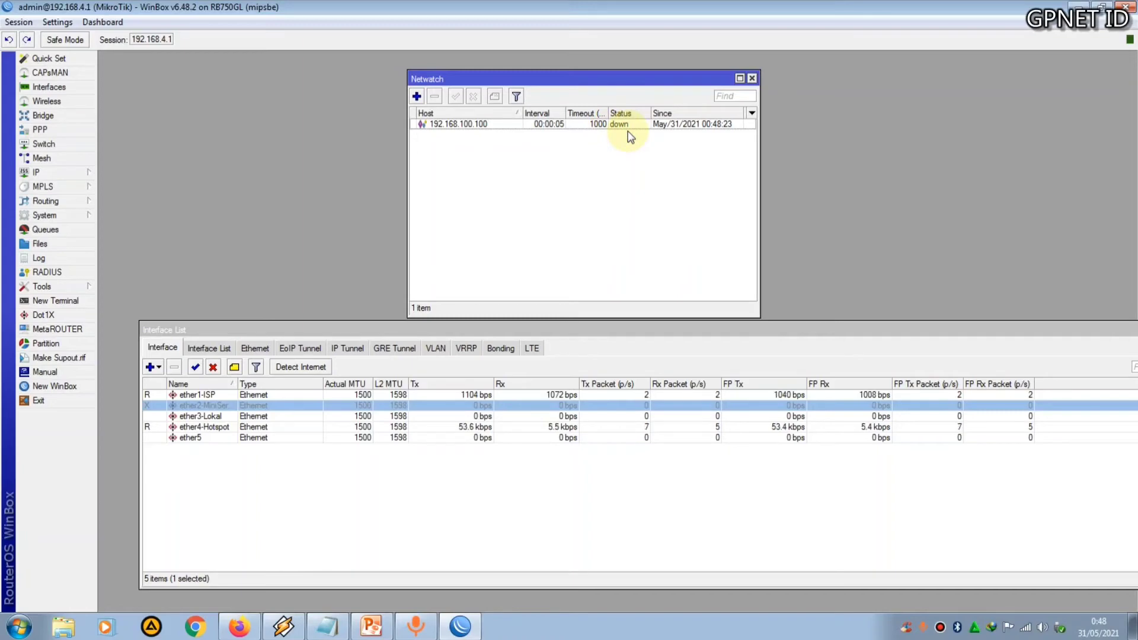
left_click(253, 627)
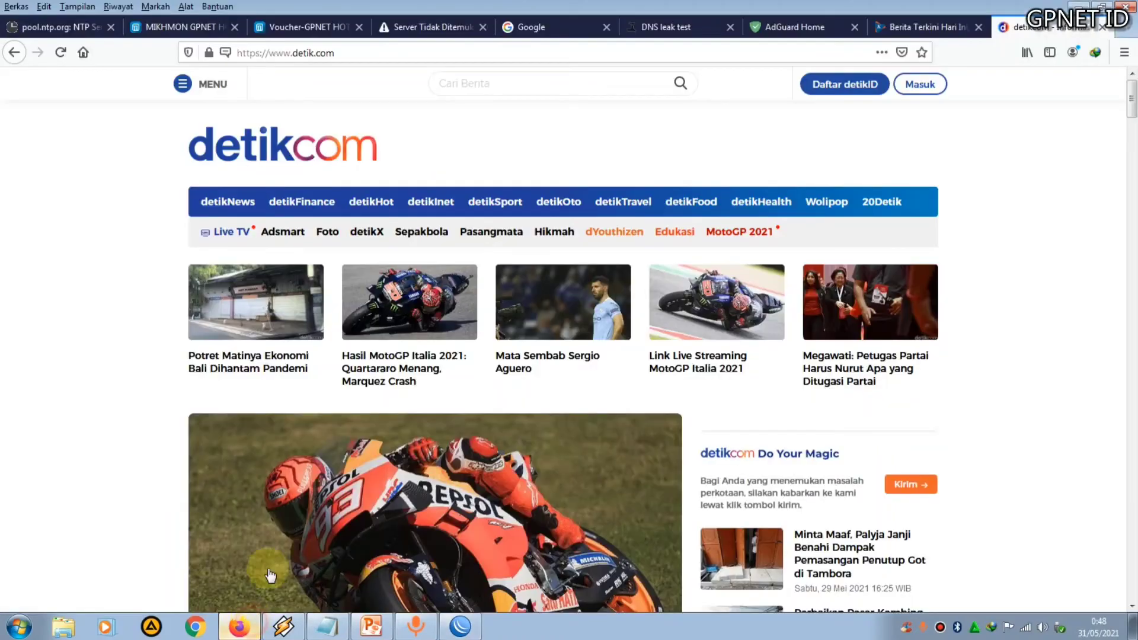
left_click(418, 34)
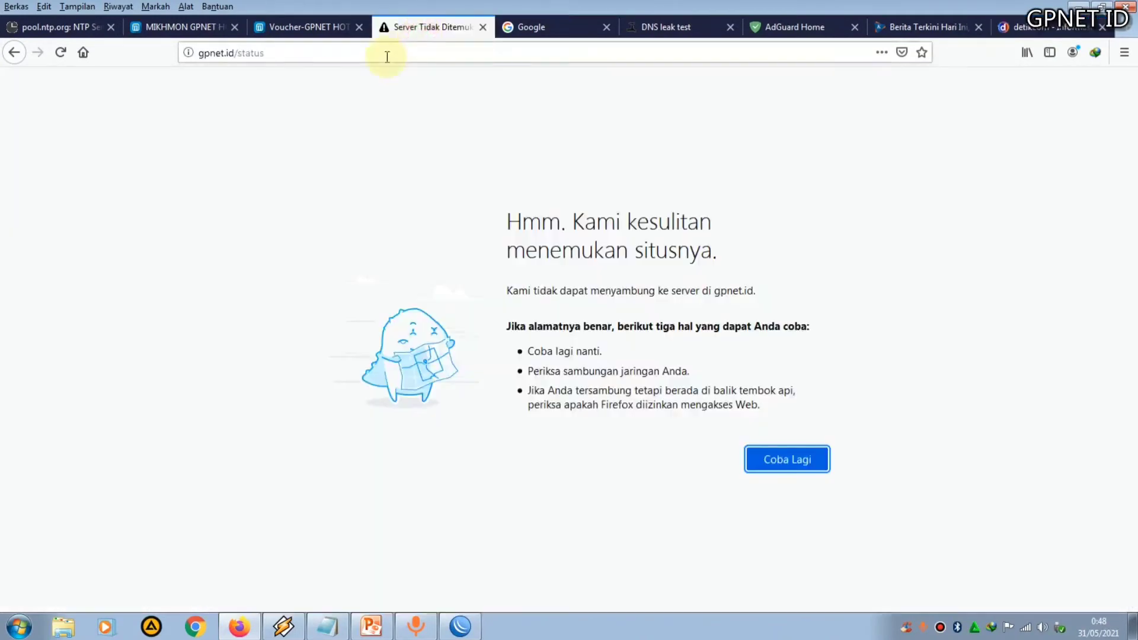
left_click(385, 53)
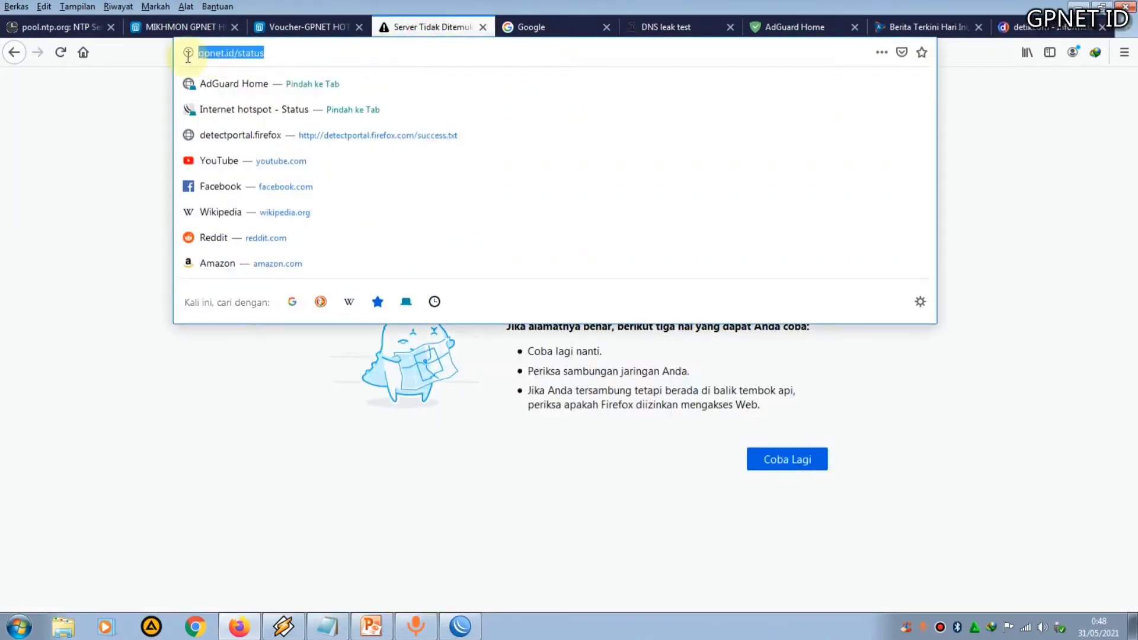
type("dns")
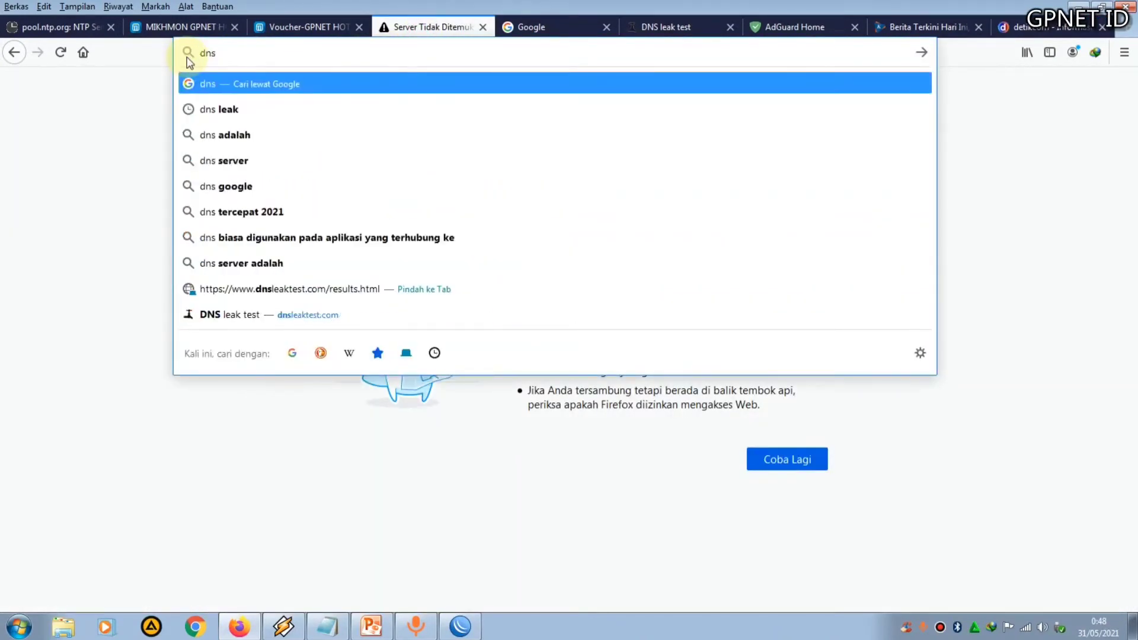
left_click(236, 110)
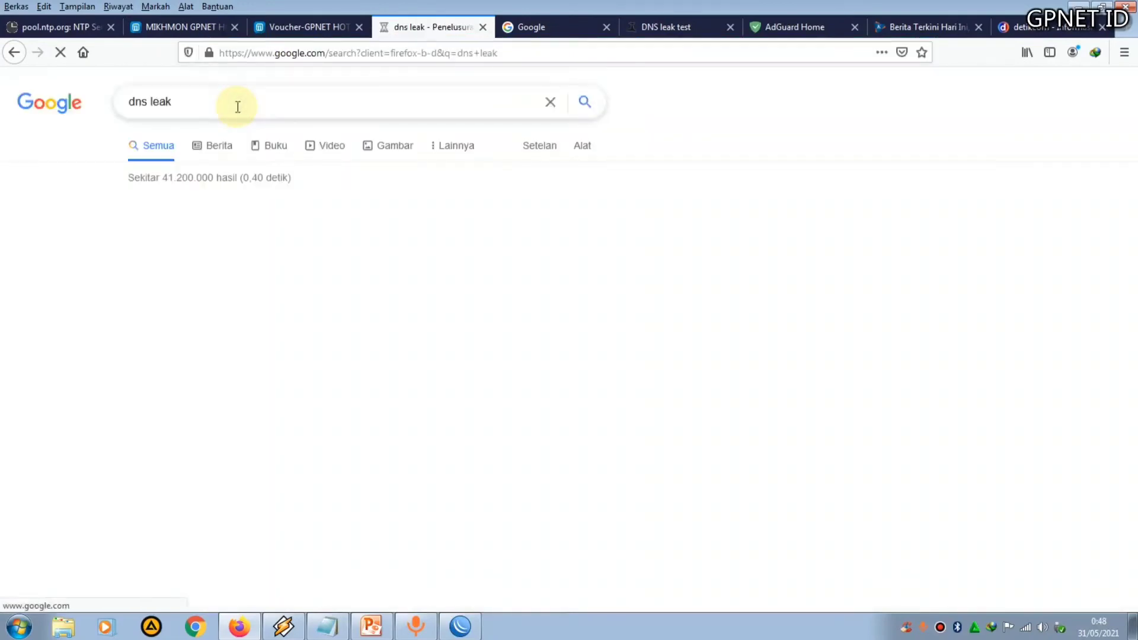
left_click(180, 228)
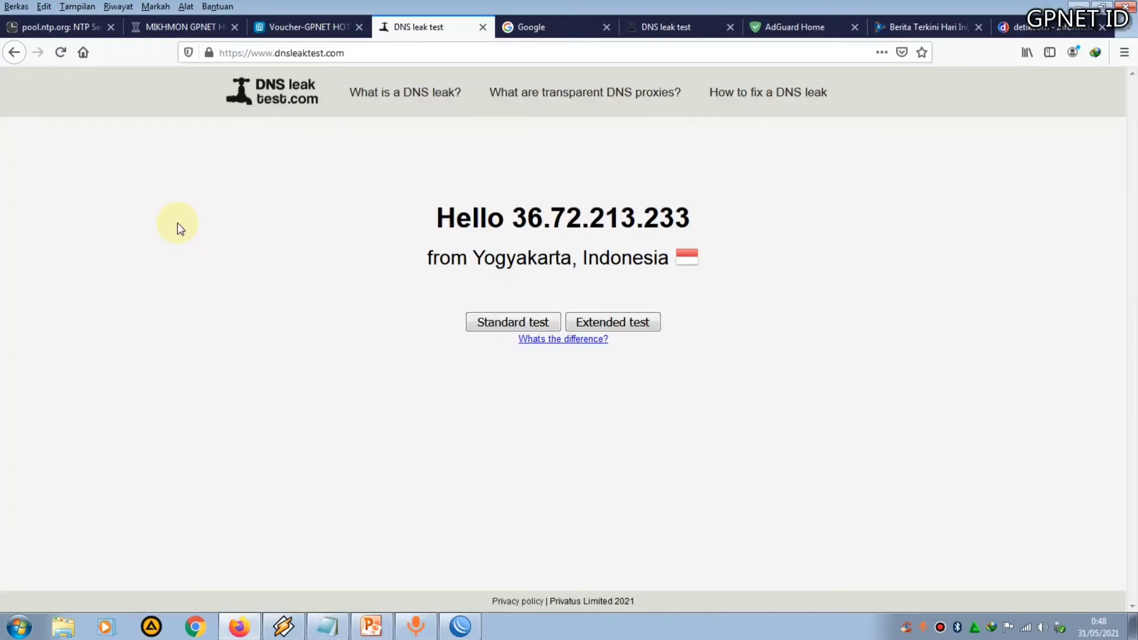
left_click(507, 325)
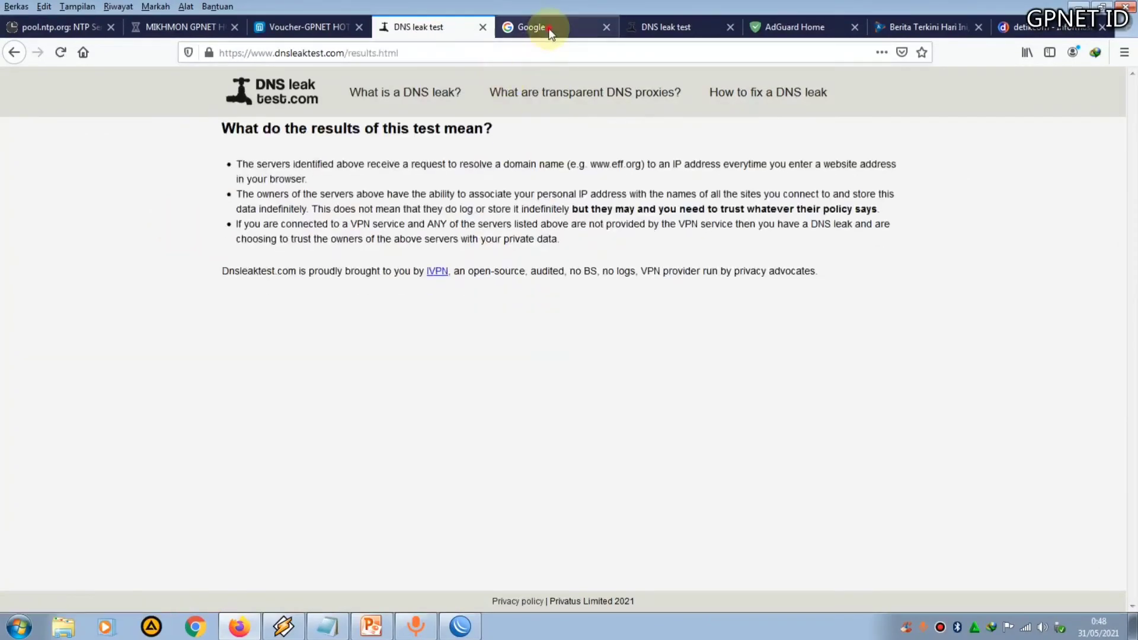
Close the Google tab and return to the DNS leak test tab
left_click(596, 27)
left_click(606, 27)
left_click(474, 27)
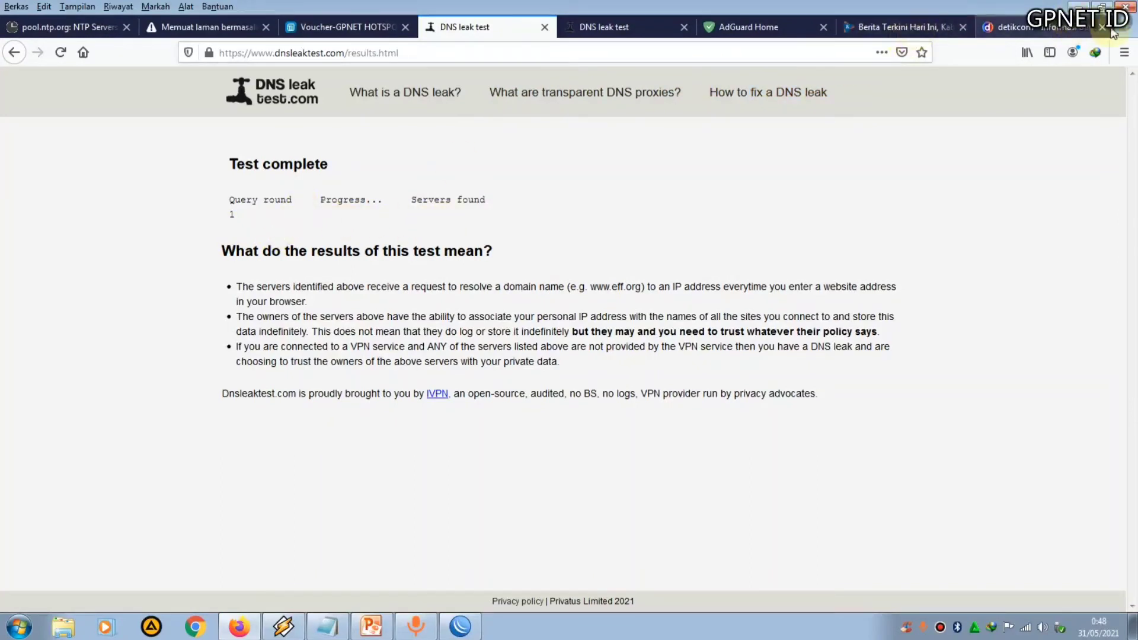
Open a new tab, search for kompas and load the kompas.com site
left_click(1122, 26)
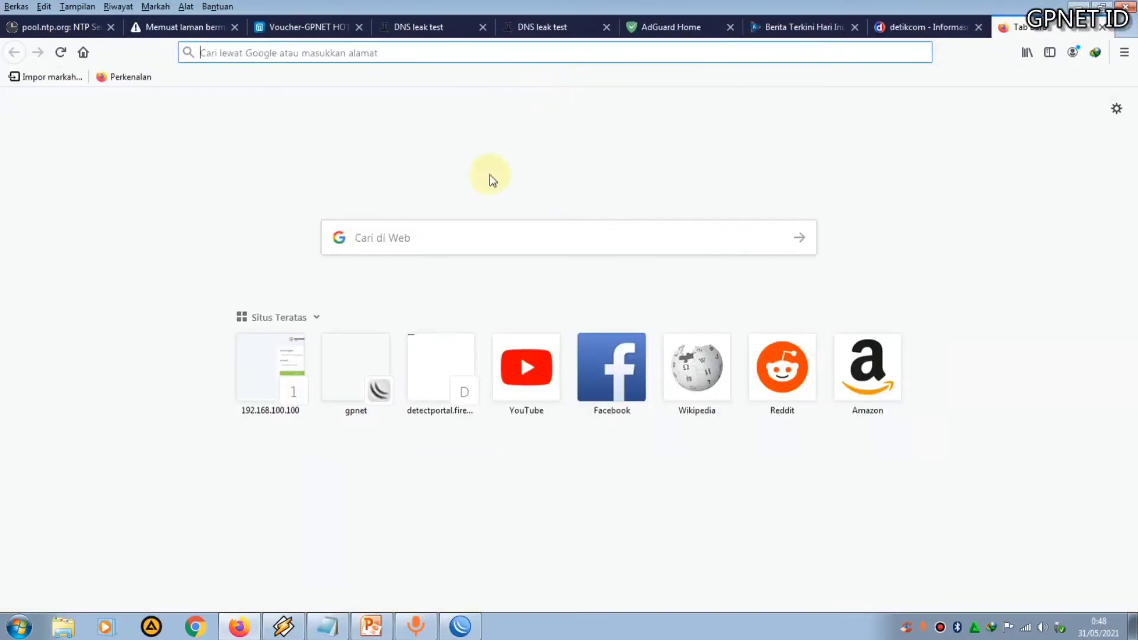
left_click(788, 29)
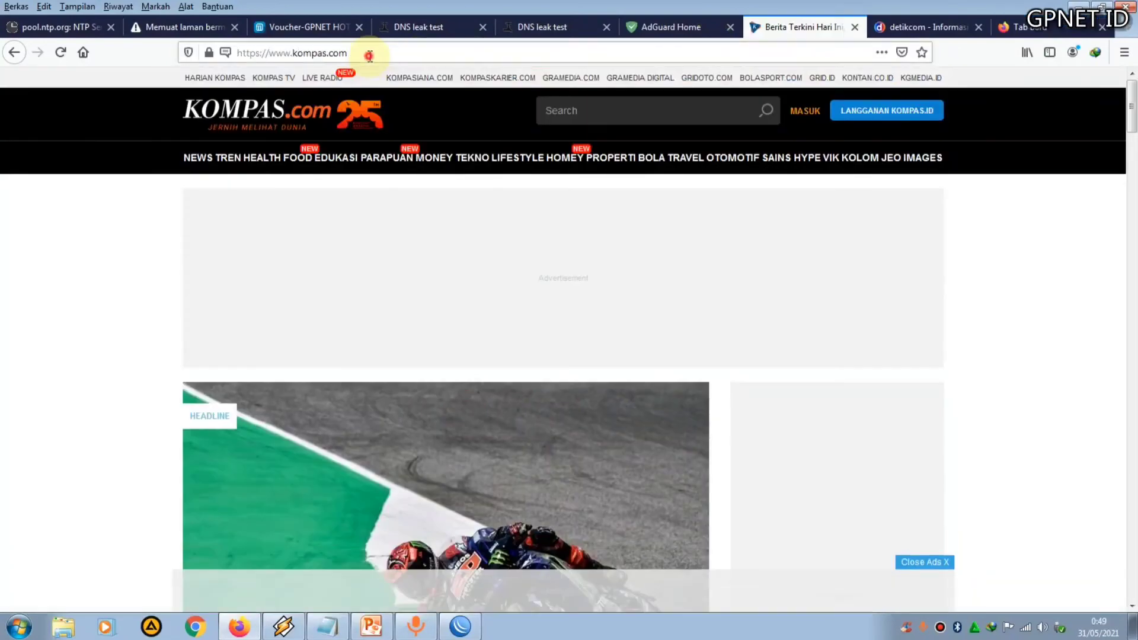
left_click(369, 55)
left_click(1015, 27)
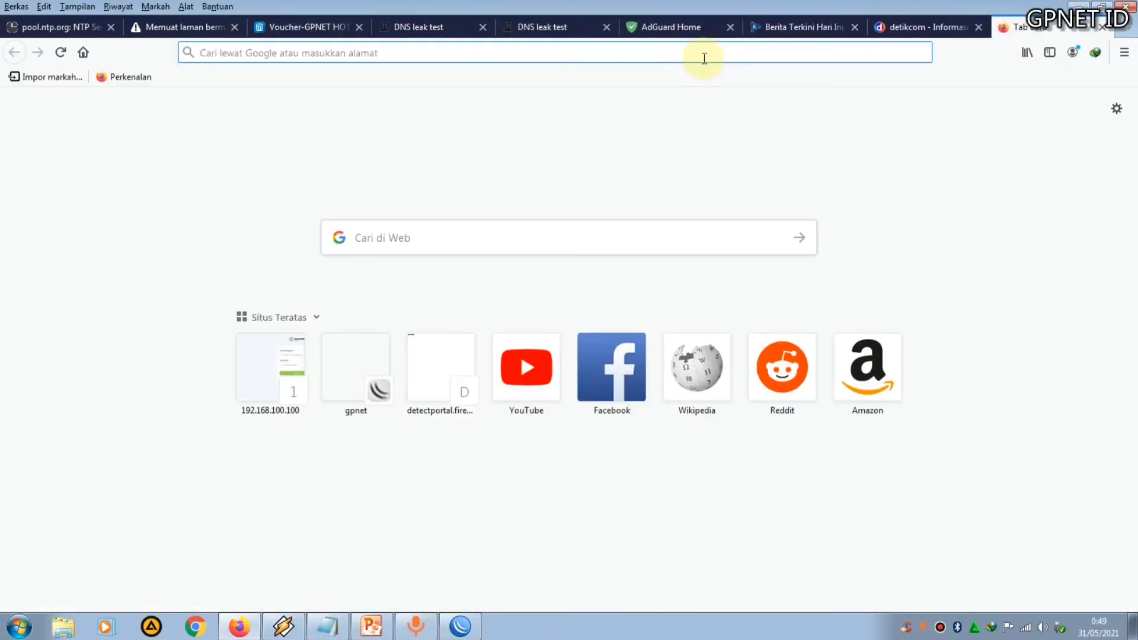
type("kompas")
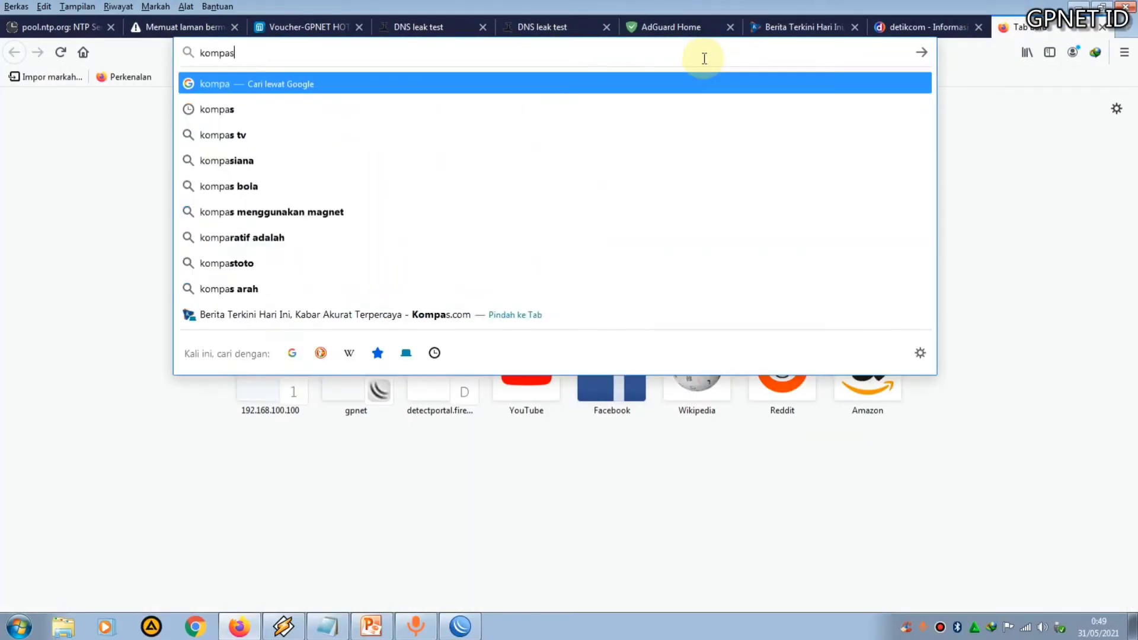
key("Return")
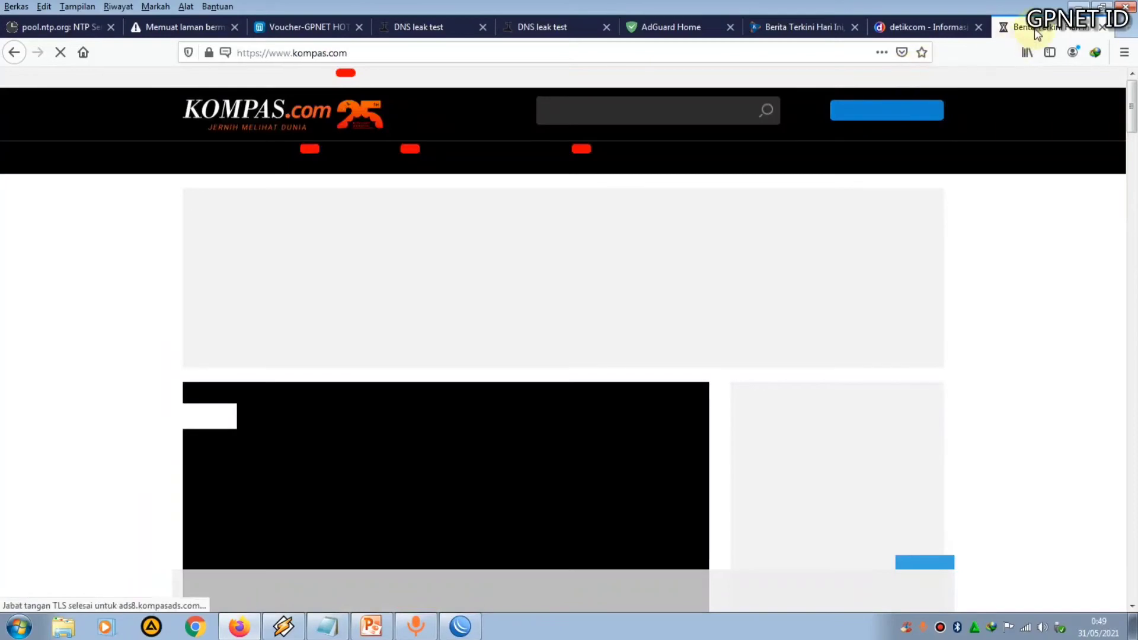
left_click_drag(1036, 32, 942, 26)
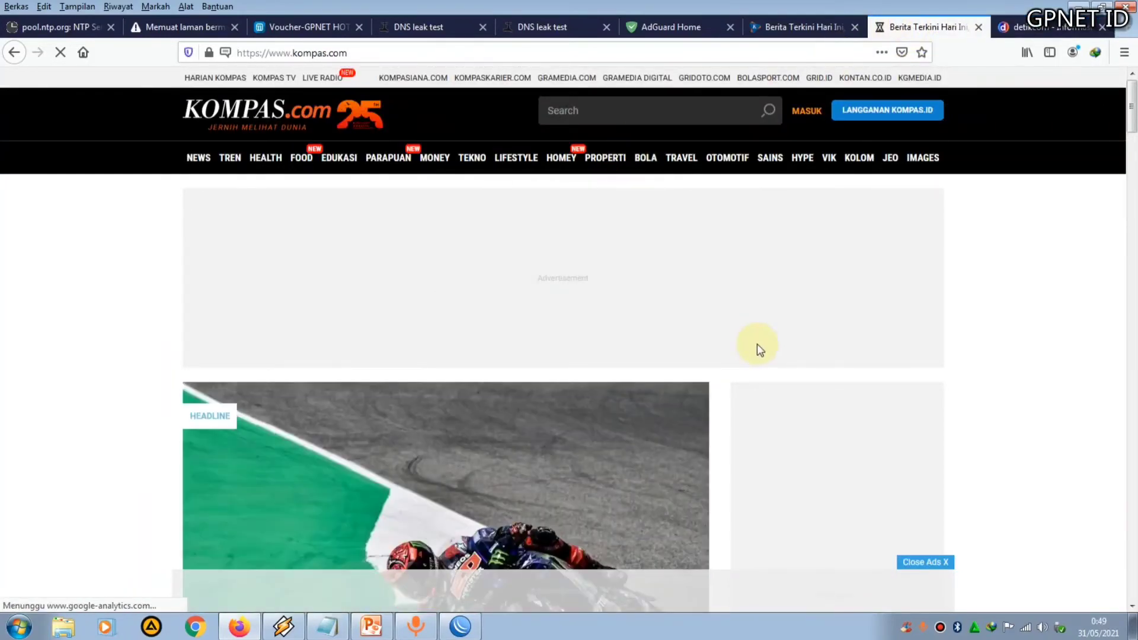
Open another new tab, search for detik and load the detik.com site
left_click(1052, 27)
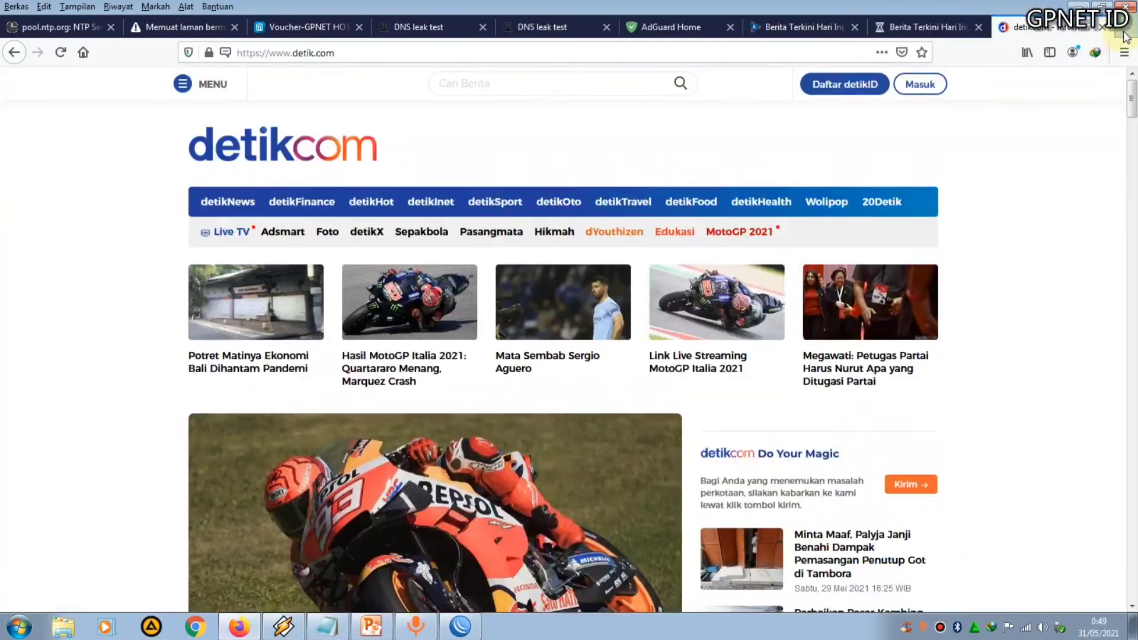
left_click(1120, 33)
type("detik")
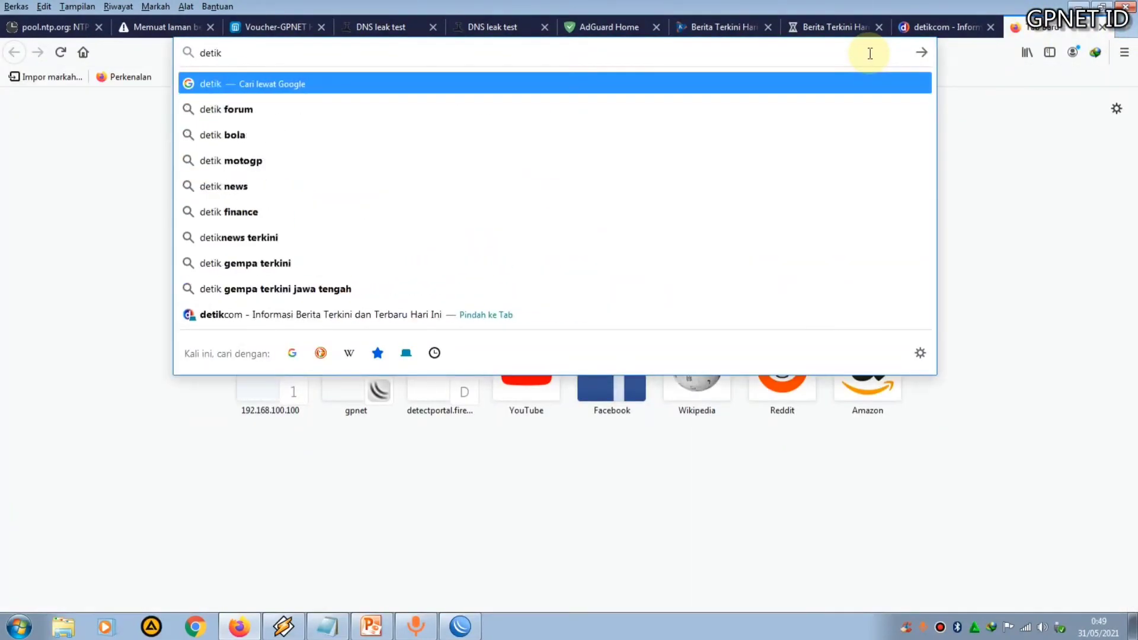
key("Return")
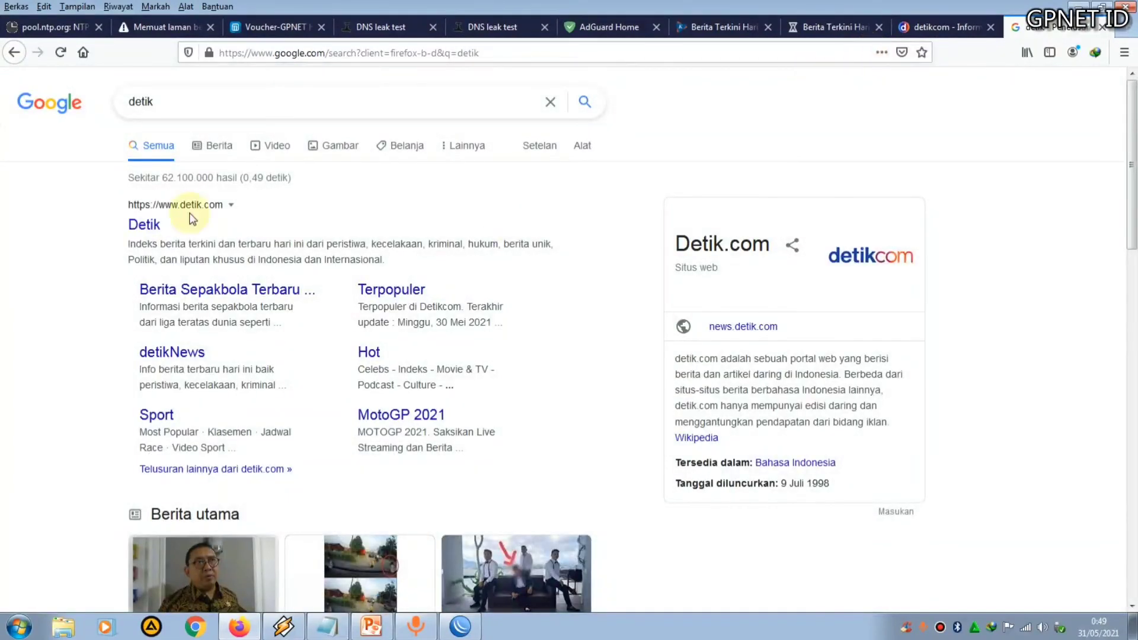
left_click(151, 224)
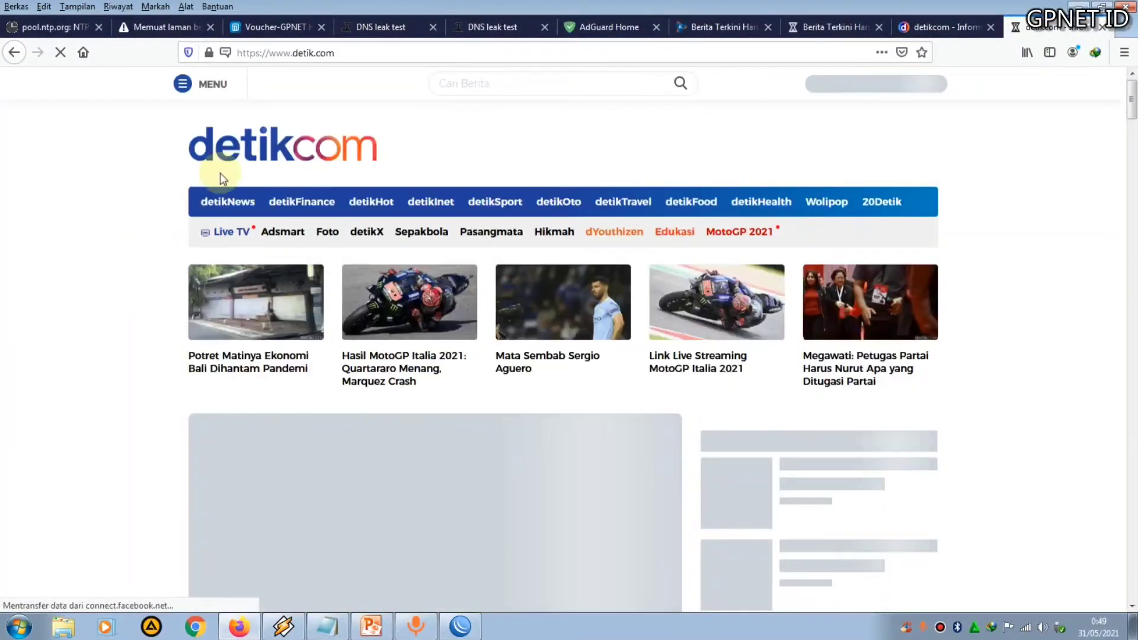
Check the DNS leak test, kompas.com and detik.com tabs and the Netwatch status in WinBox
left_click(375, 26)
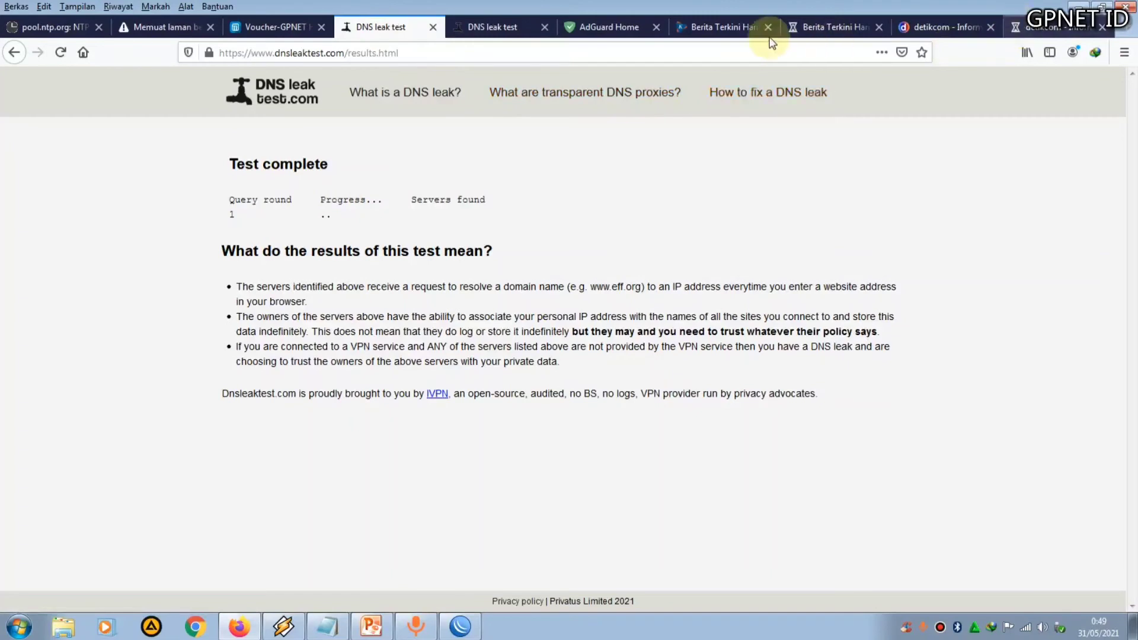
left_click(811, 27)
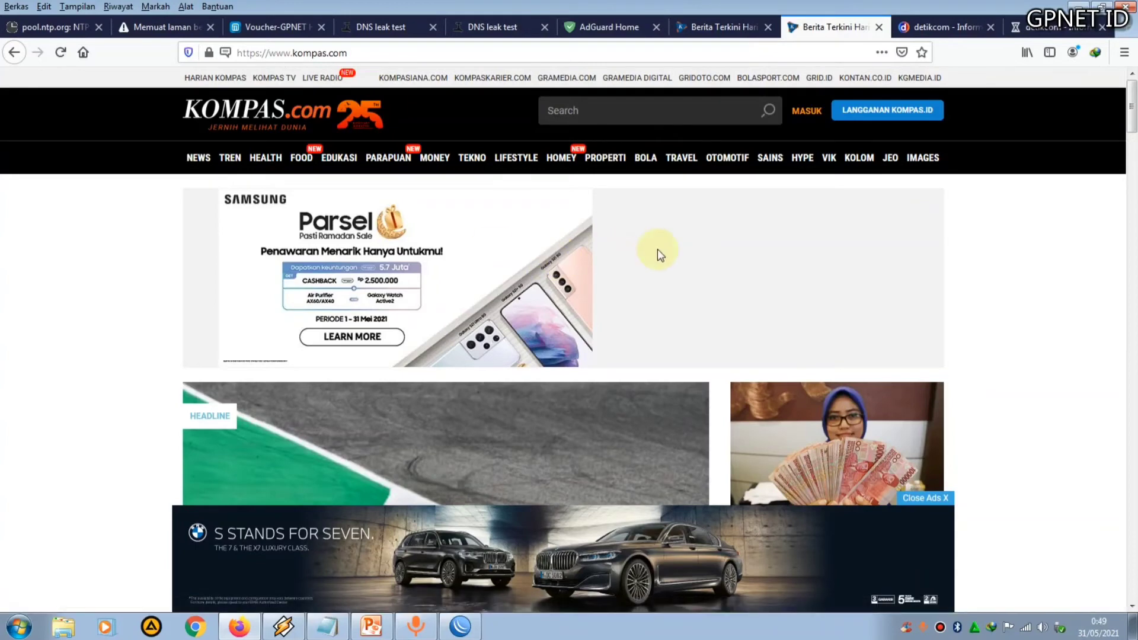
left_click(458, 623)
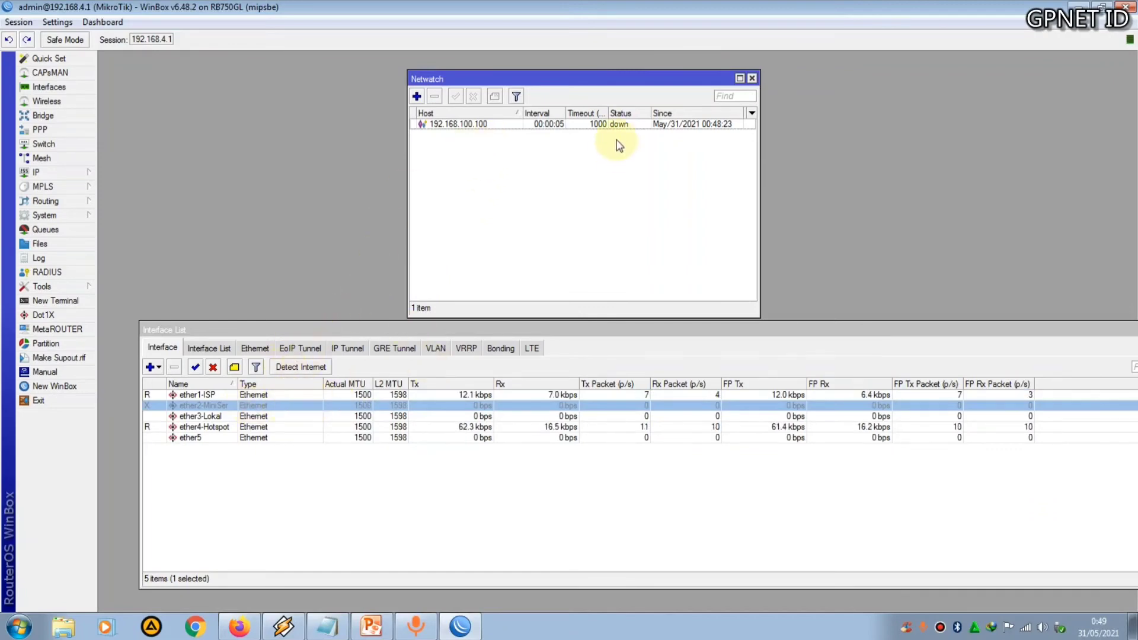
left_click(239, 627)
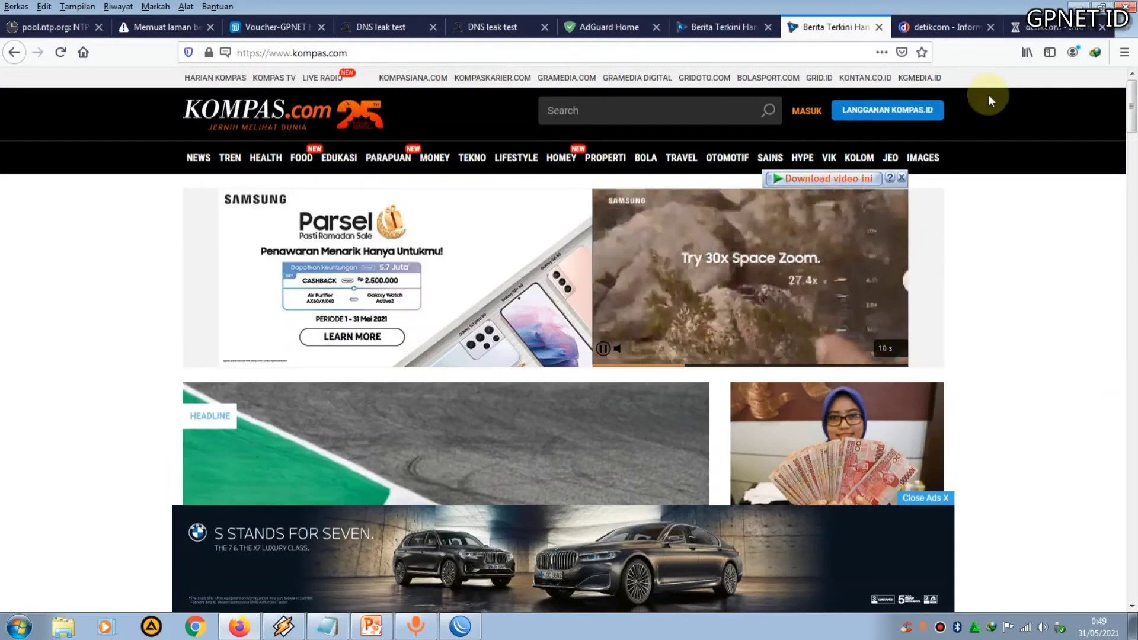
left_click(958, 28)
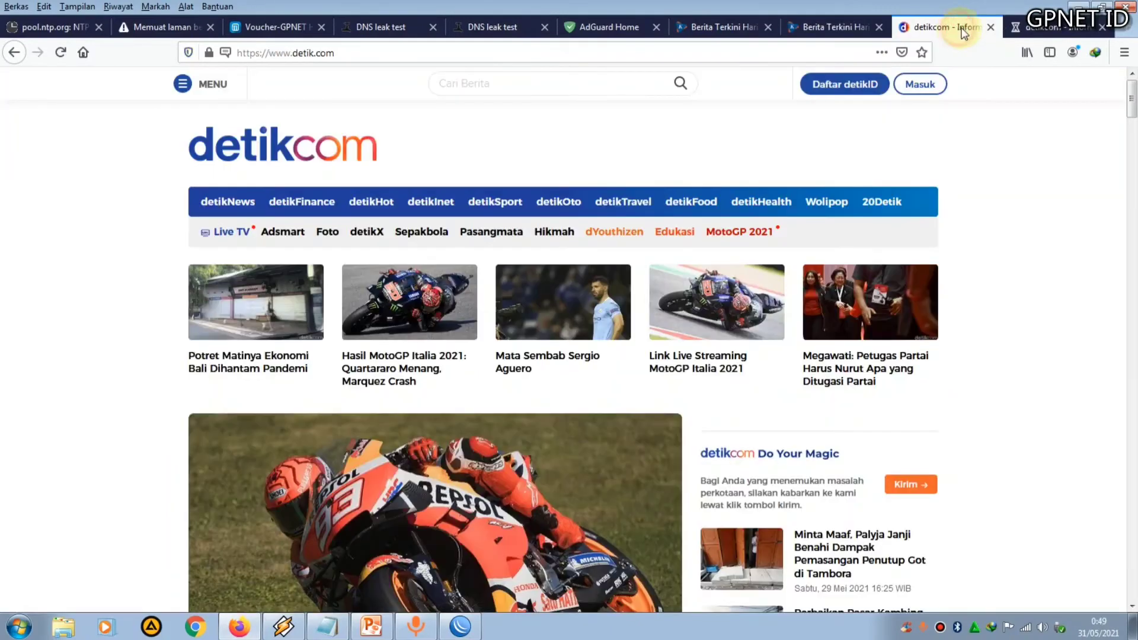
Switch to the latest detik.com tab and scroll through the page to check it loads
left_click(1042, 29)
scroll(831, 259, "down", 6)
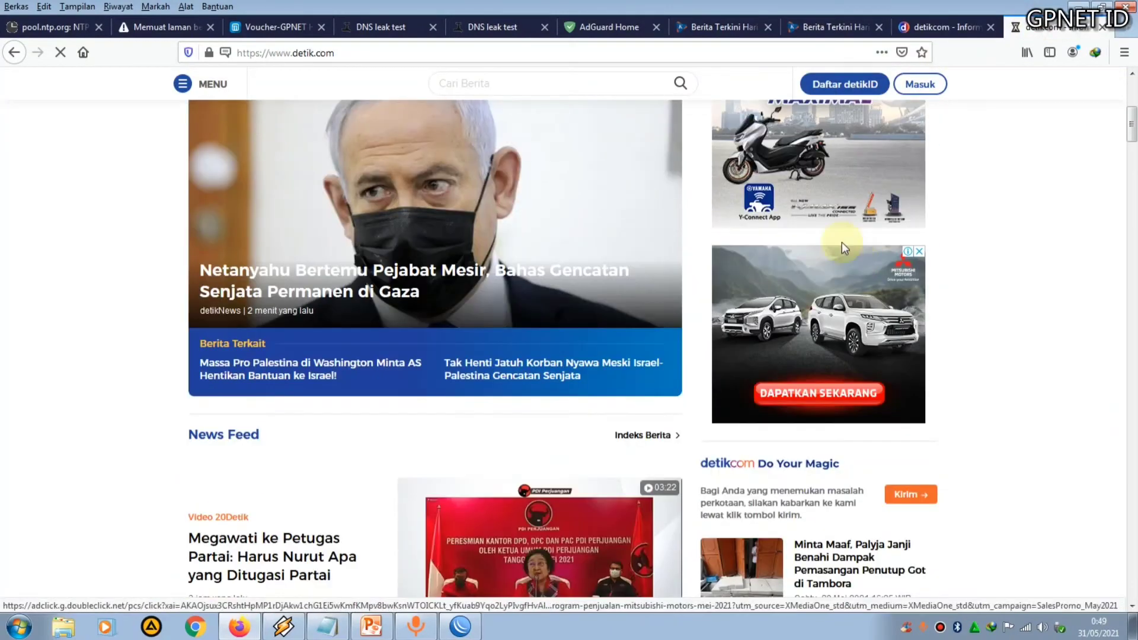
scroll(841, 241, "up", 2)
scroll(844, 249, "up", 1)
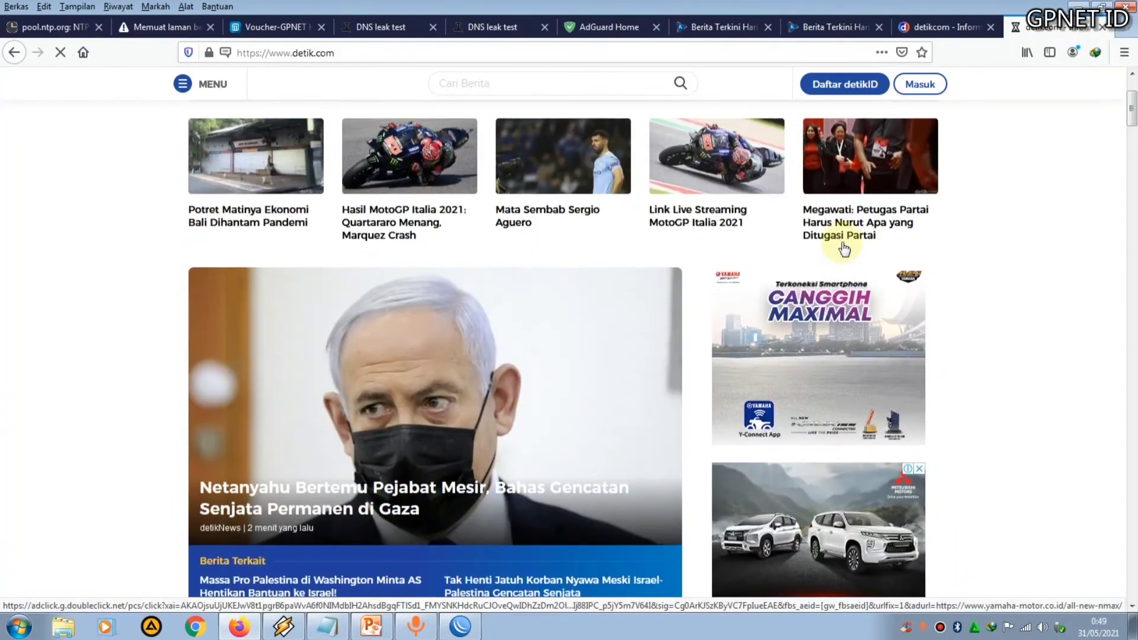
scroll(844, 249, "down", 1)
scroll(867, 336, "down", 1)
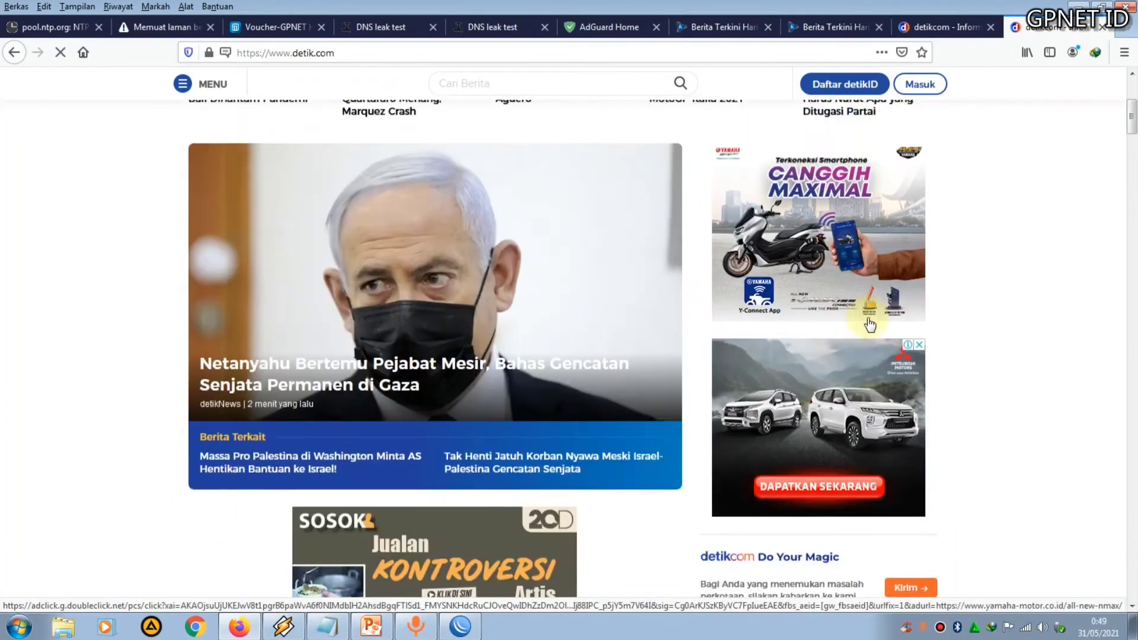
scroll(865, 332, "up", 4)
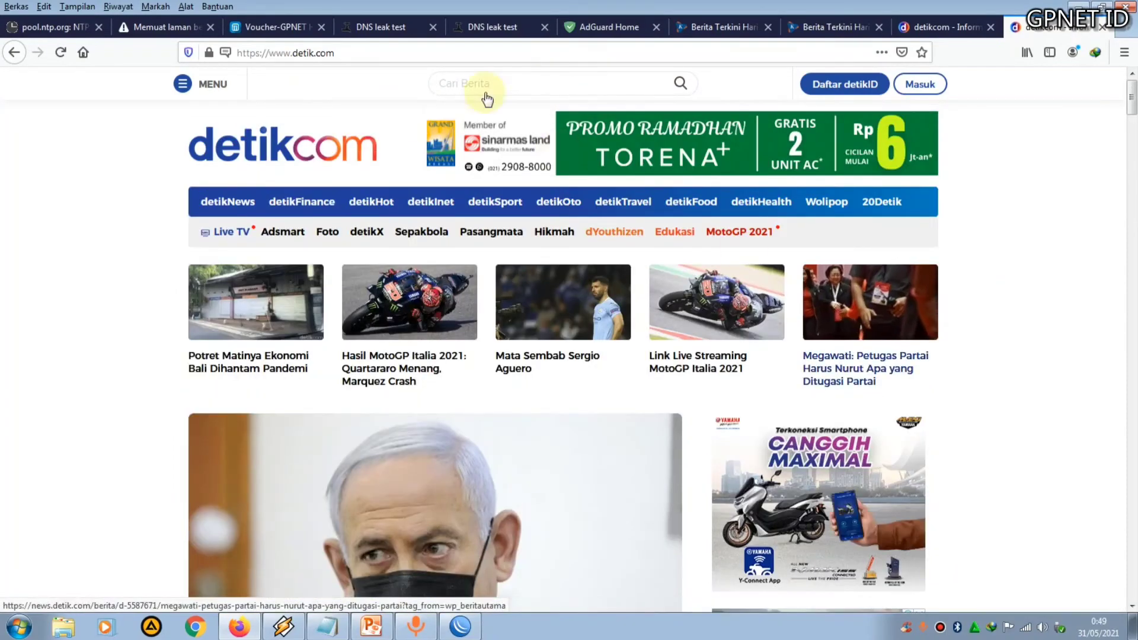
Retry the timed-out Mikhmon logout page and close its tab
left_click(404, 27)
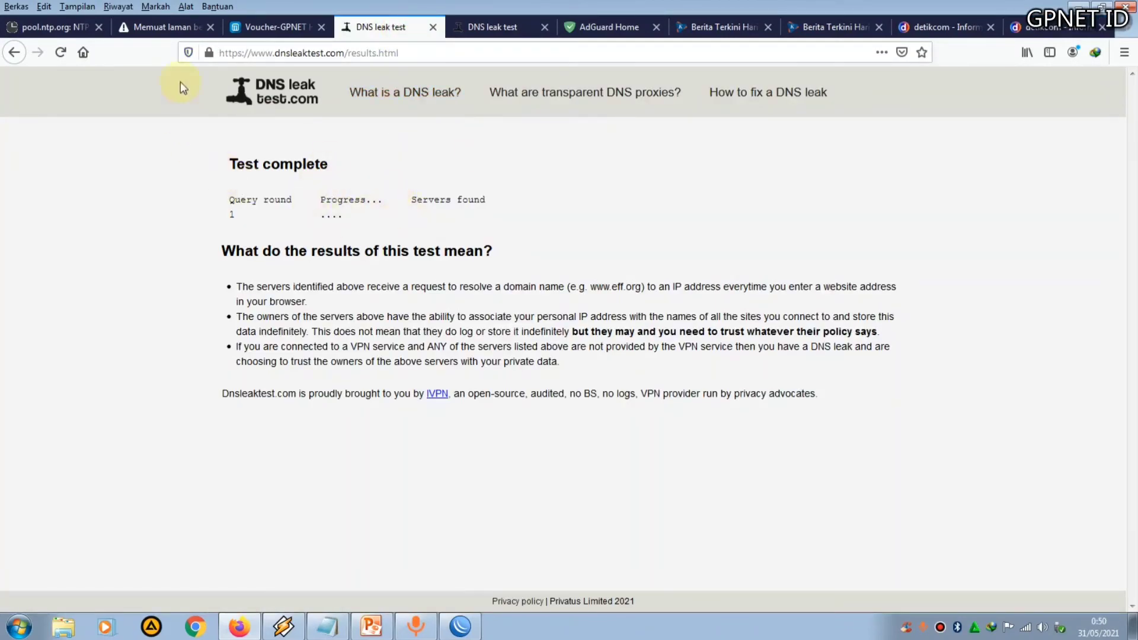
left_click(178, 30)
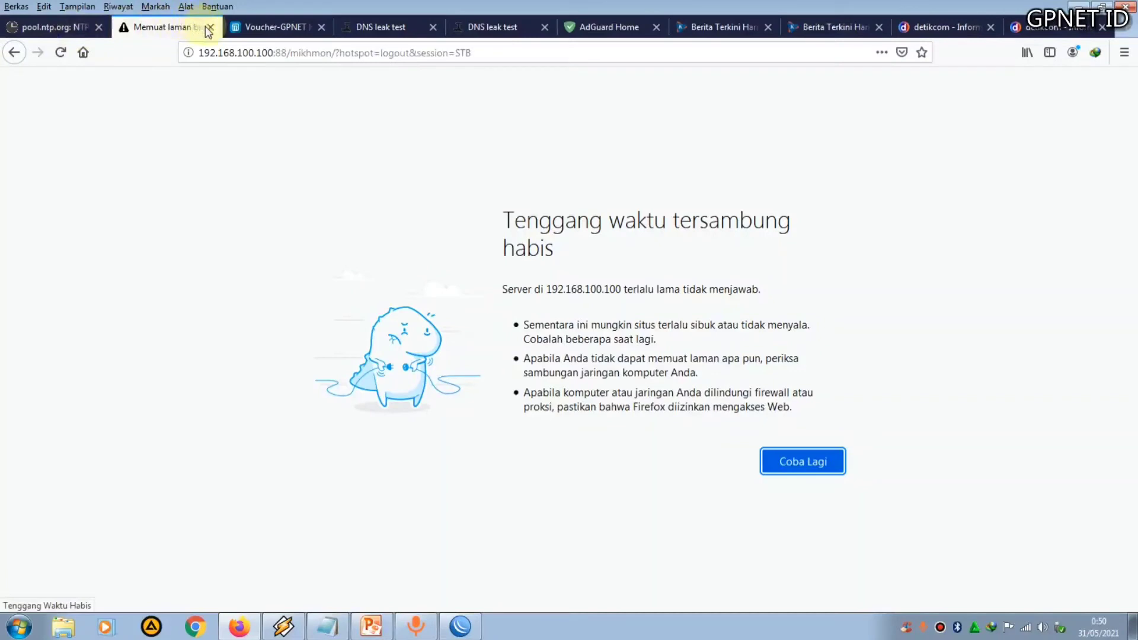
left_click(70, 52)
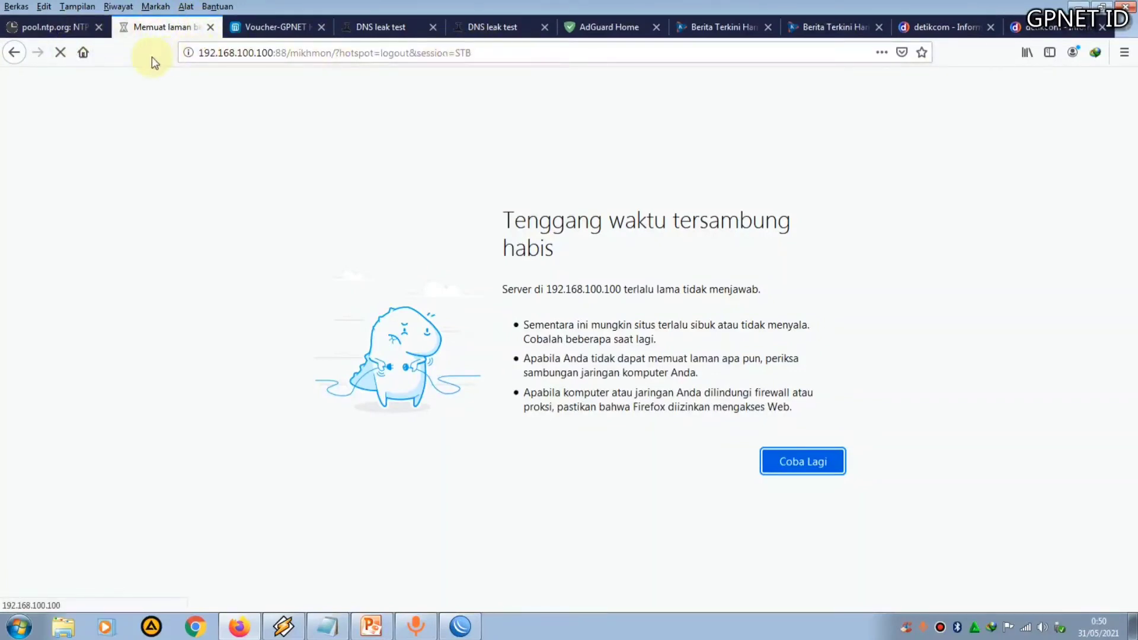
left_click(210, 27)
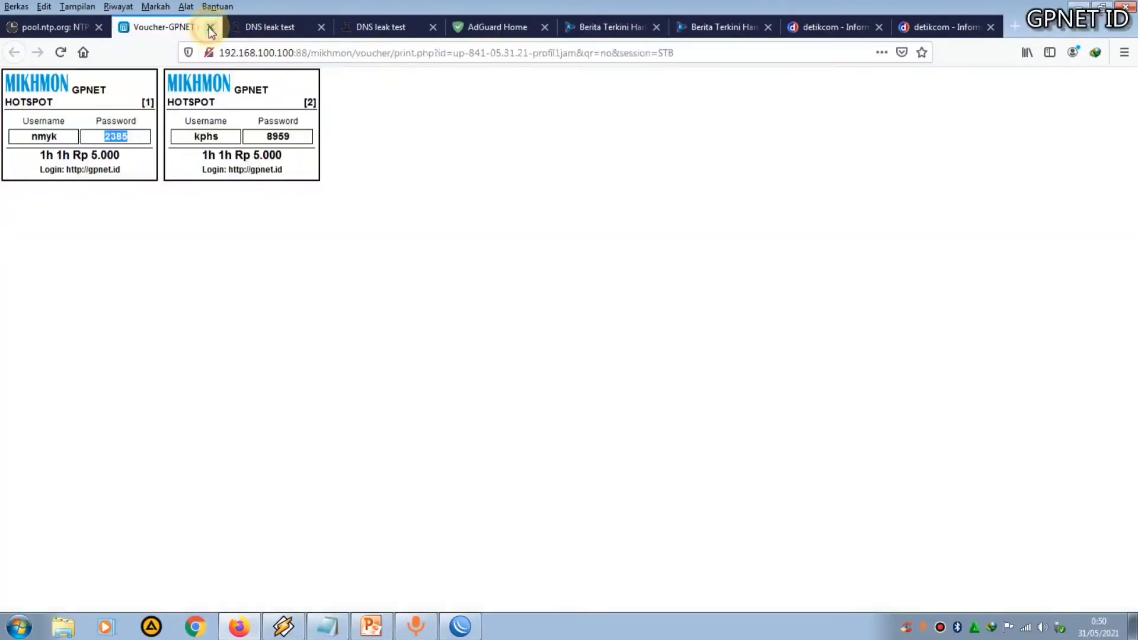
Refresh the AdGuard Home statistics and compare the WinBox Netwatch window with both DNS leak test tabs
left_click(491, 24)
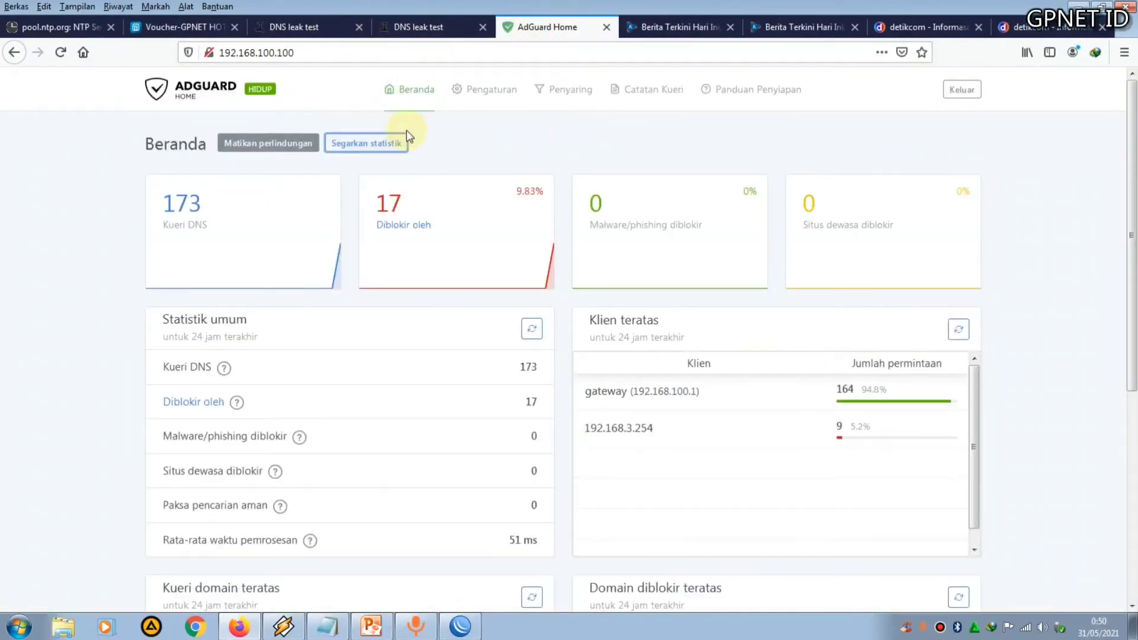
left_click(382, 144)
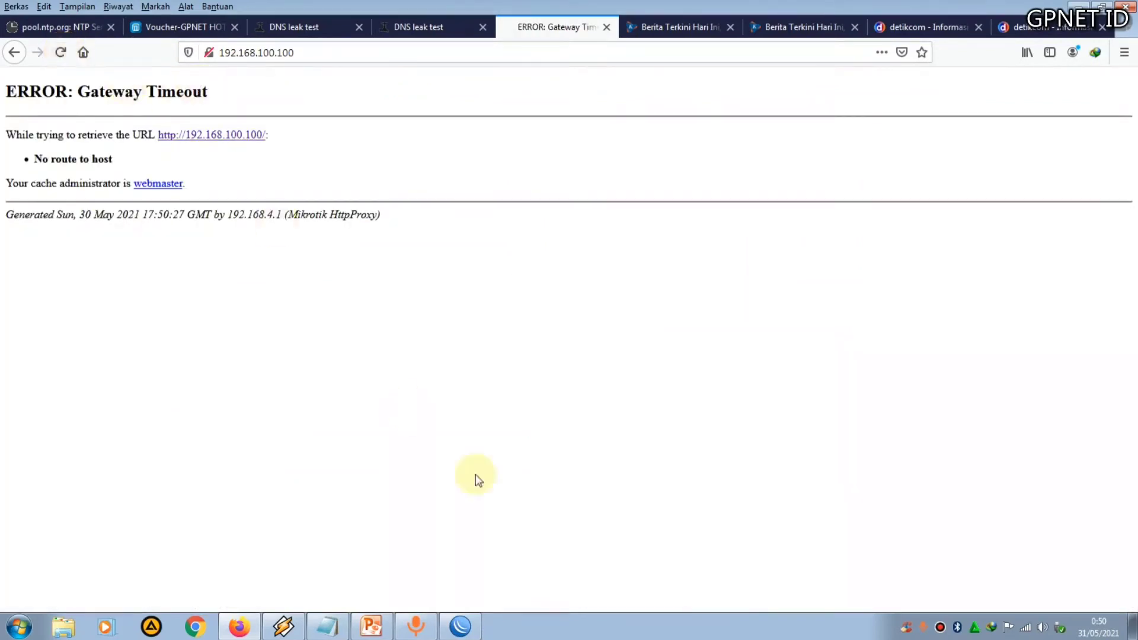
left_click(460, 627)
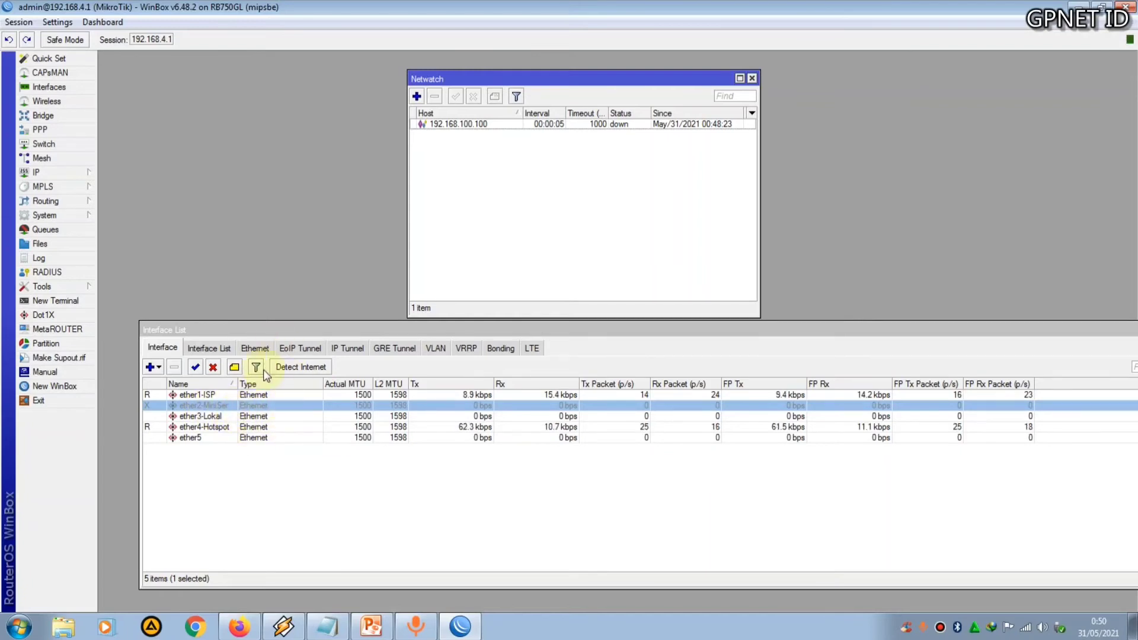
left_click(238, 626)
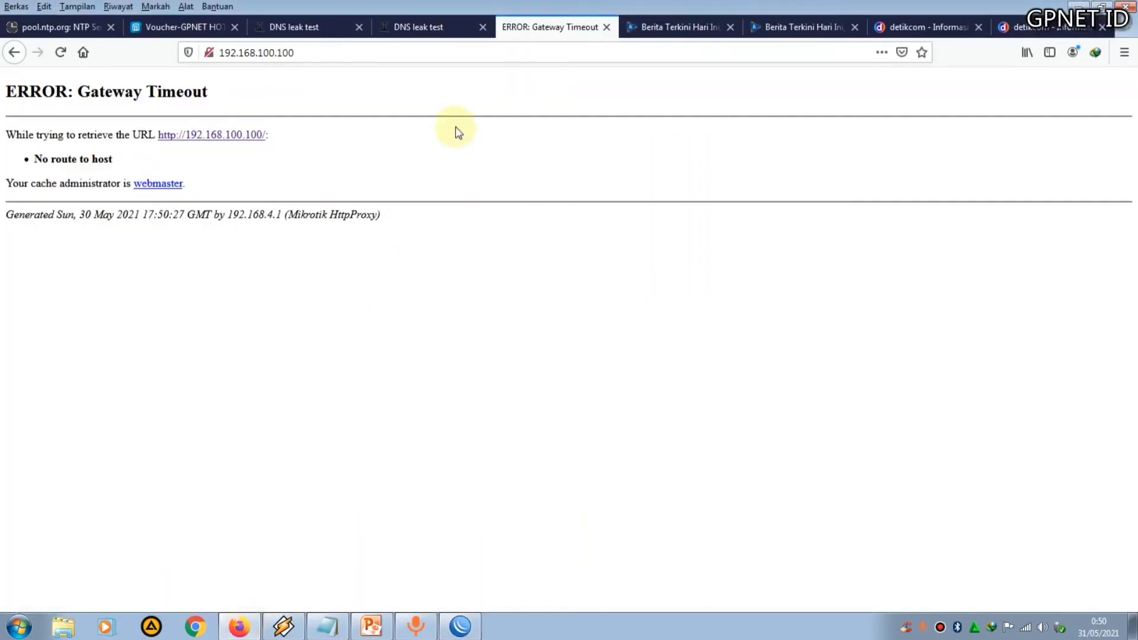
left_click(419, 26)
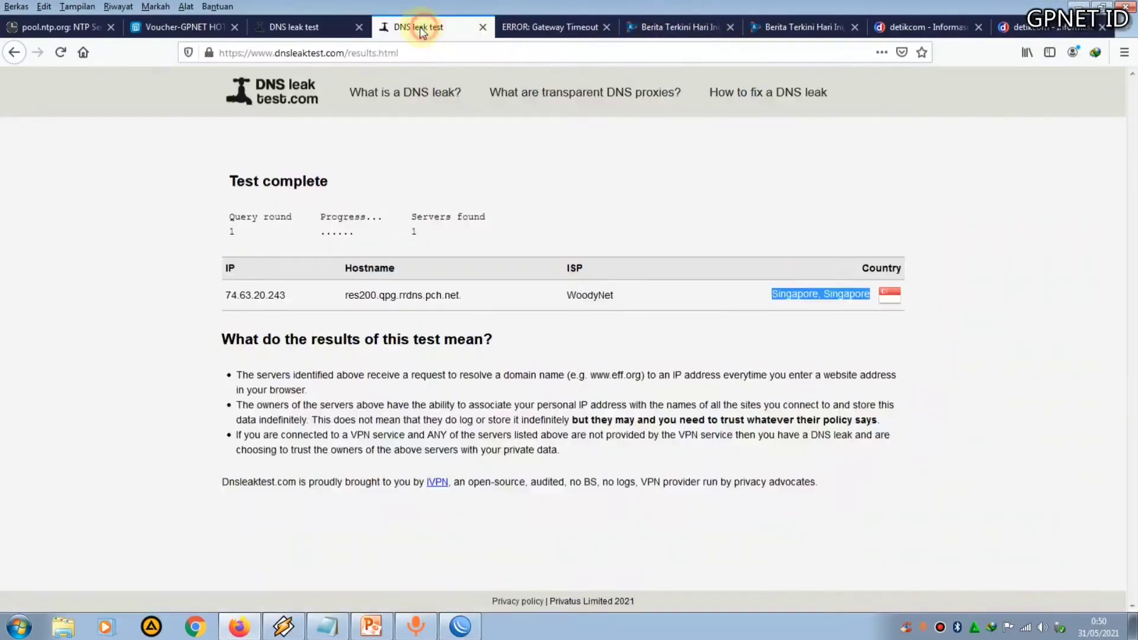
left_click(294, 28)
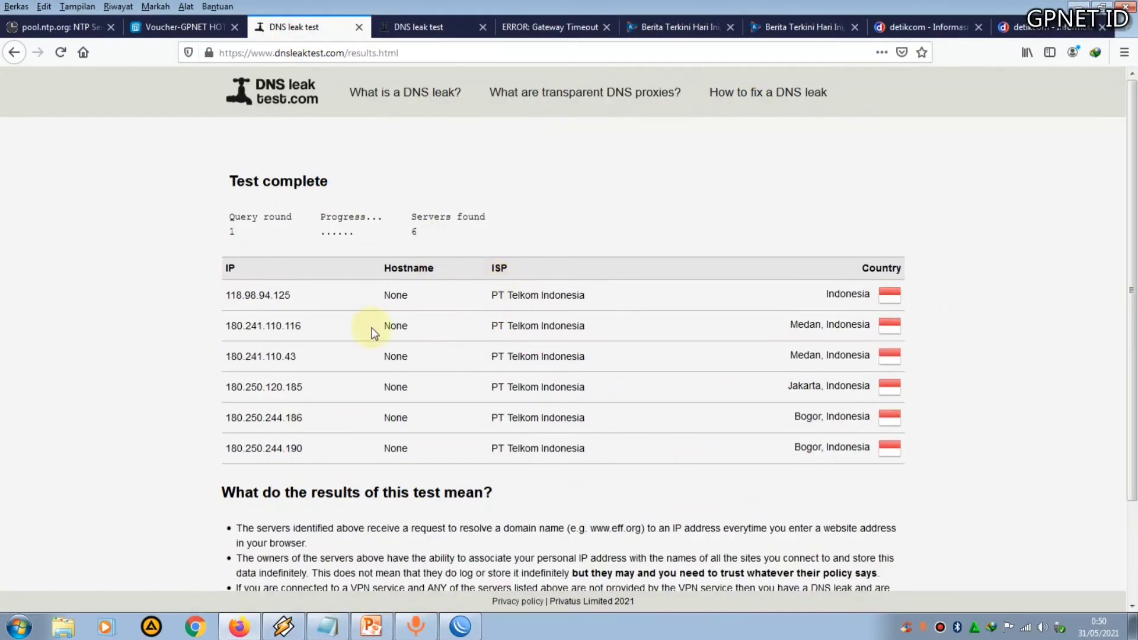
Open the router's DNS settings, rearrange the Netwatch and DNS windows, and close the DNS settings
left_click(460, 626)
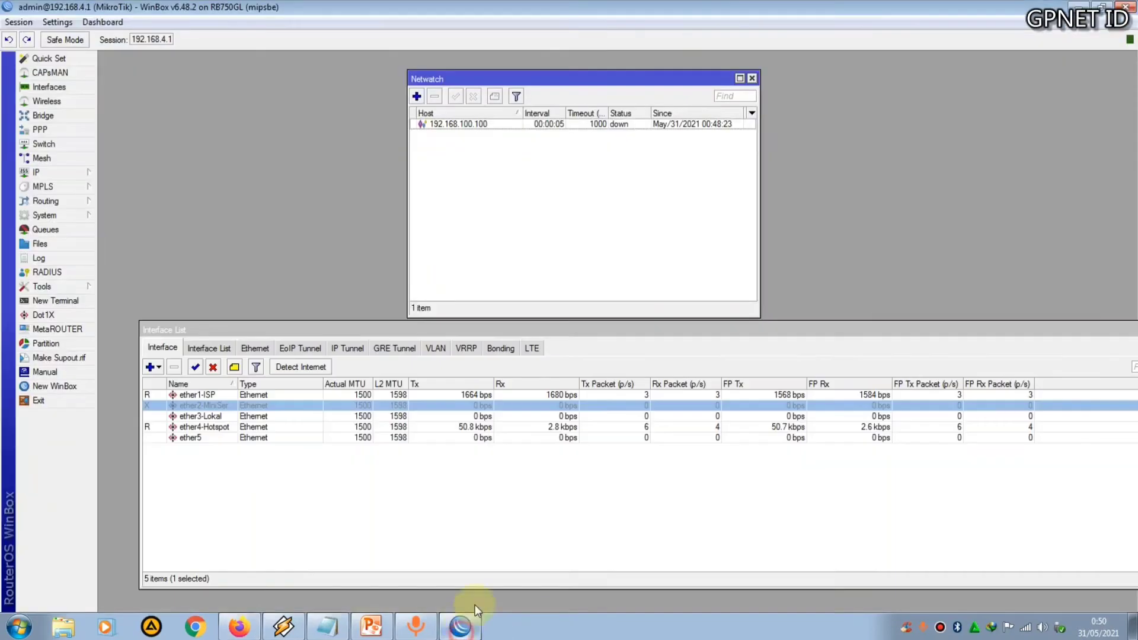
left_click(68, 172)
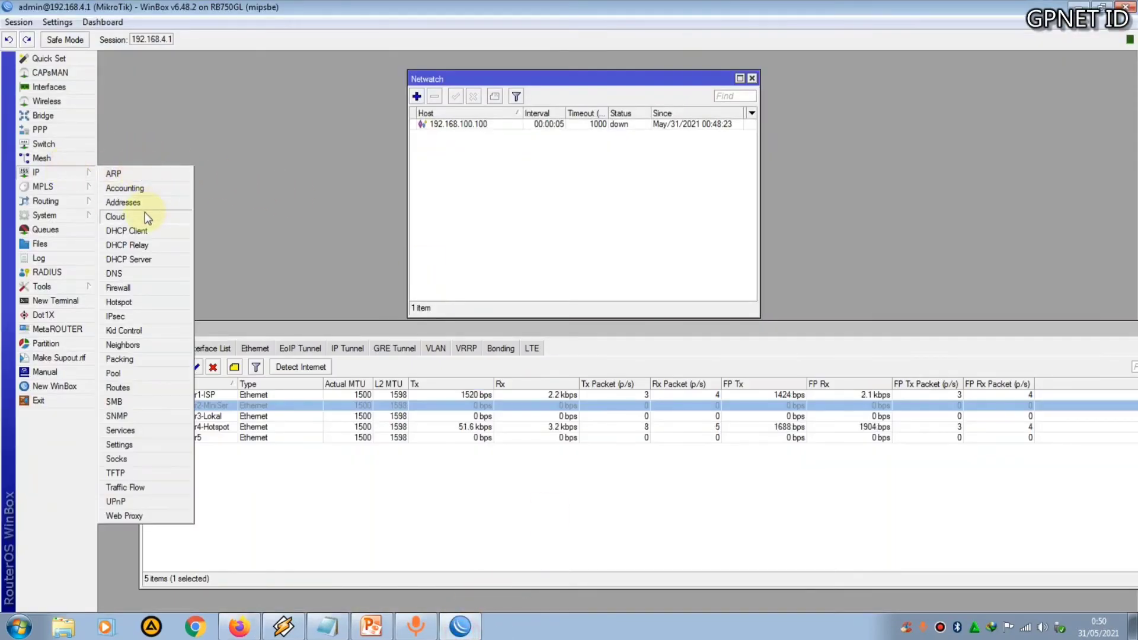
left_click(136, 274)
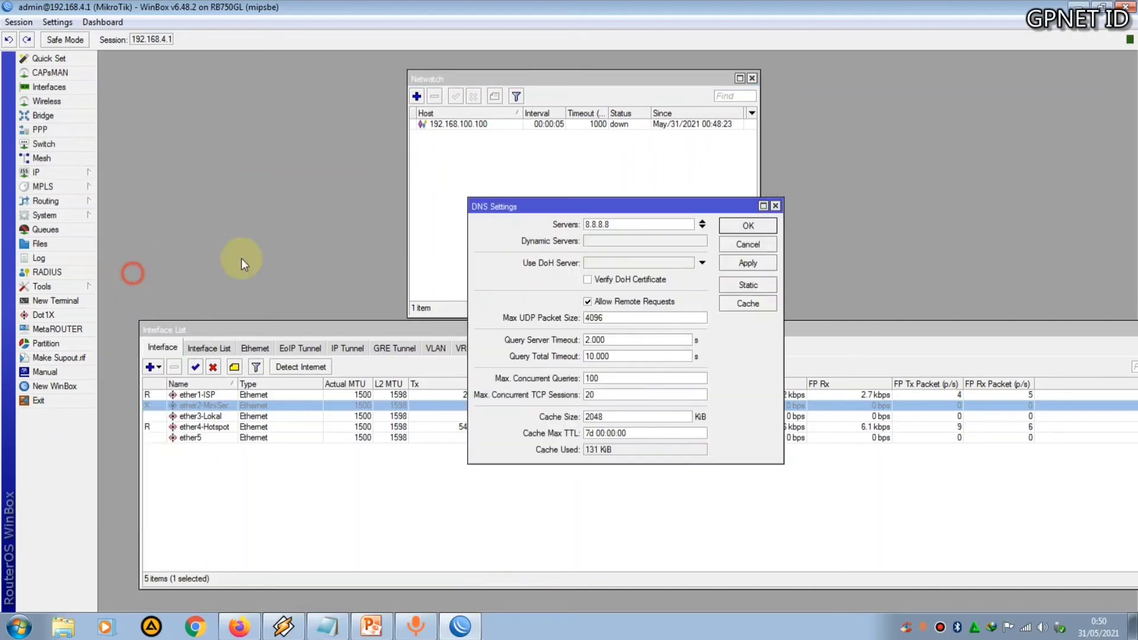
left_click_drag(646, 204, 889, 172)
left_click(596, 78)
left_click_drag(596, 79, 460, 89)
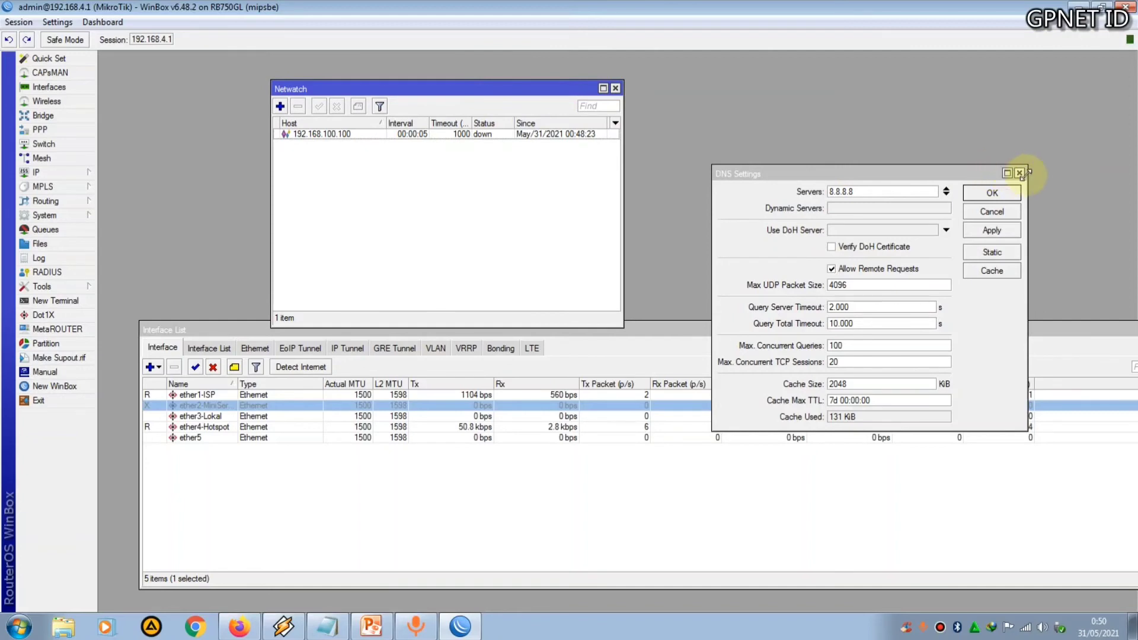
left_click(1020, 173)
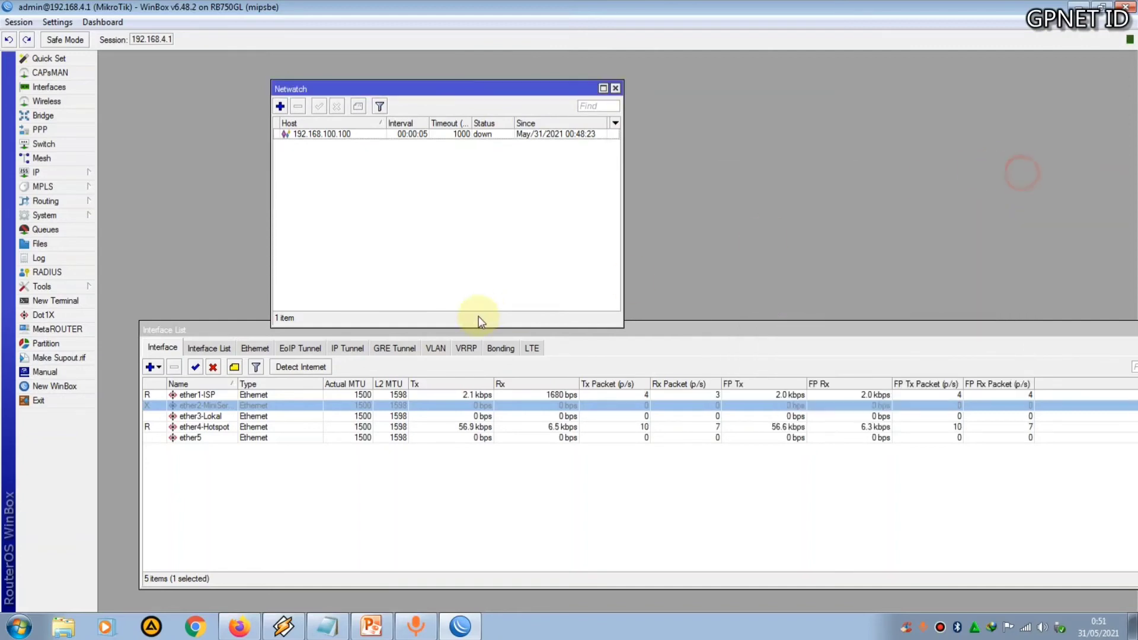
Enable the ether2-MiniServer interface to bring the STB back online
left_click(195, 367)
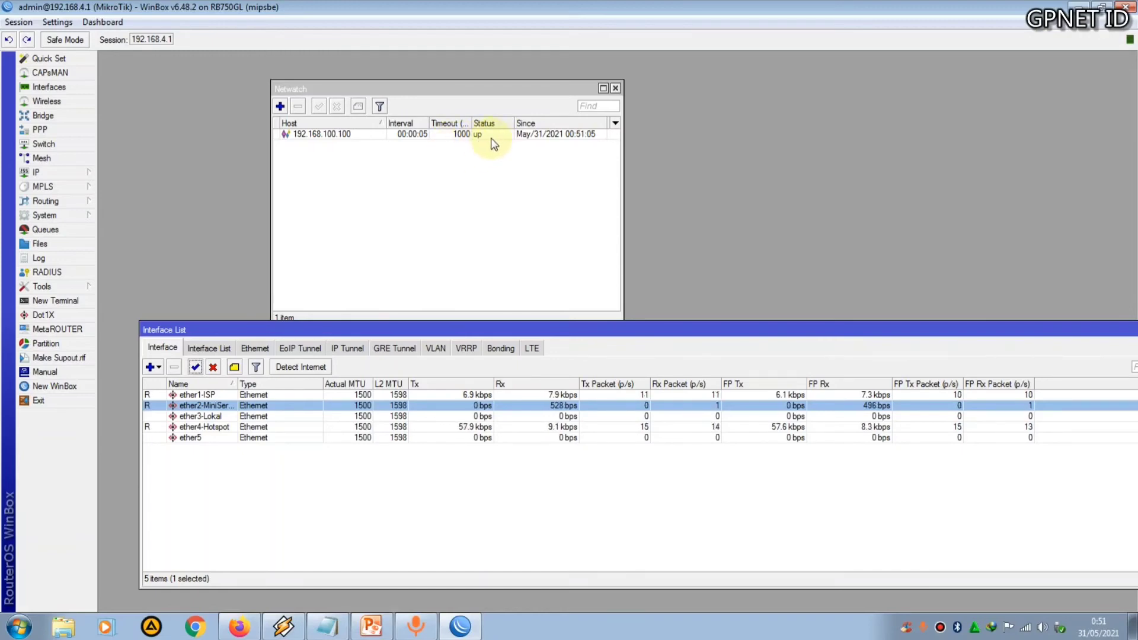
left_click(238, 627)
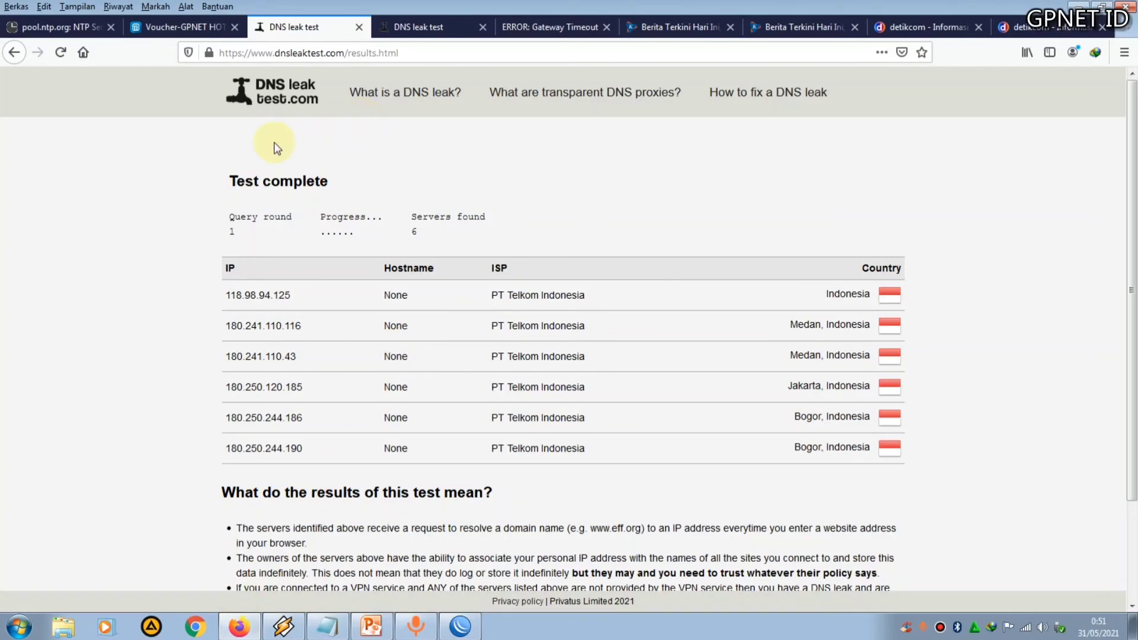
Reload the DNS leak test page and run the test again
left_click(61, 53)
left_click(803, 301)
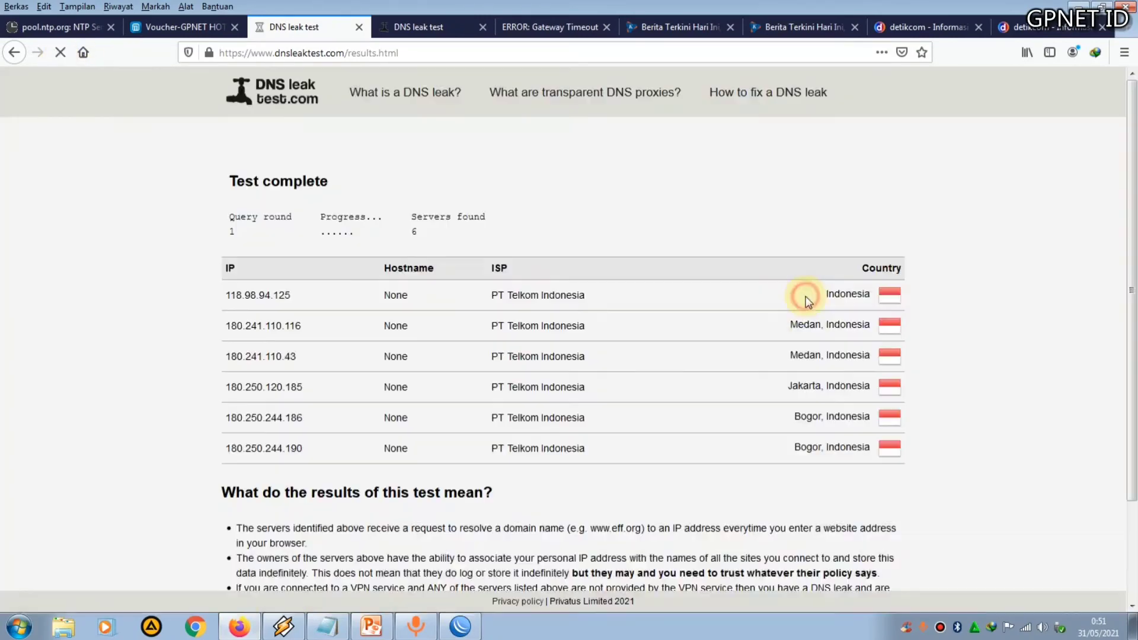
Reload the AdGuard Home dashboard at 192.168.100.100 and refresh its statistics
left_click(526, 31)
left_click(383, 56)
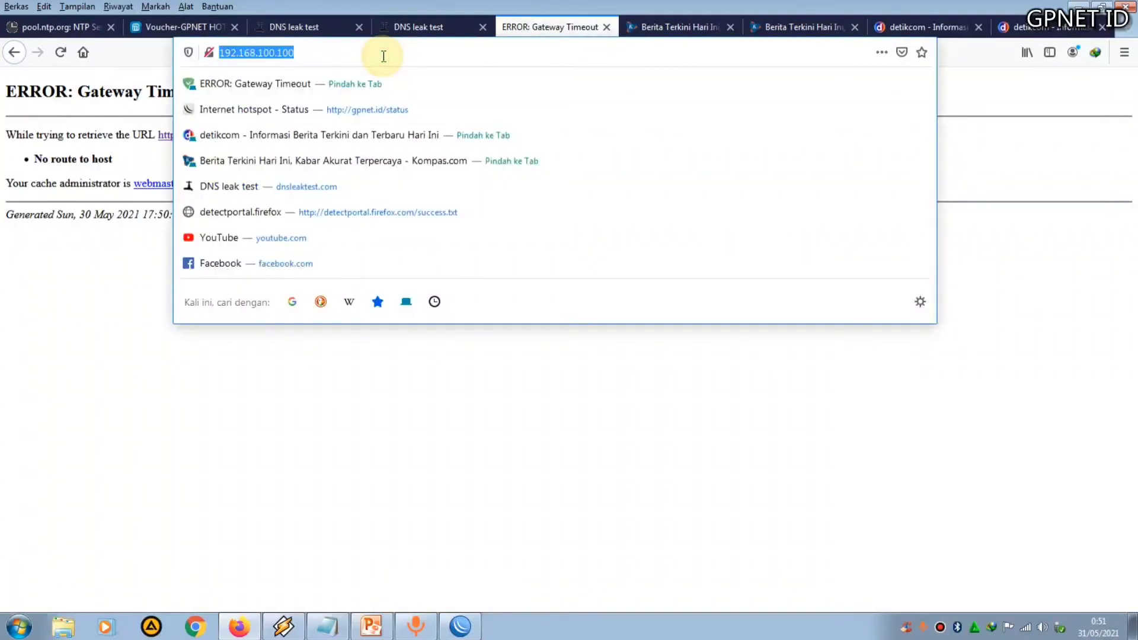
key("Return")
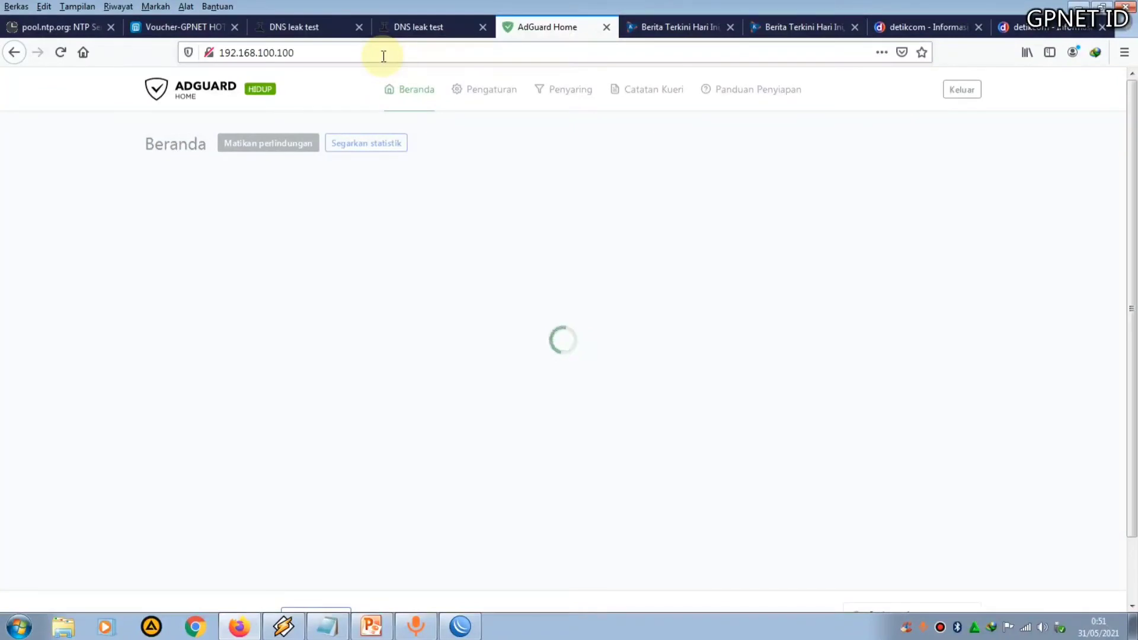
left_click(383, 143)
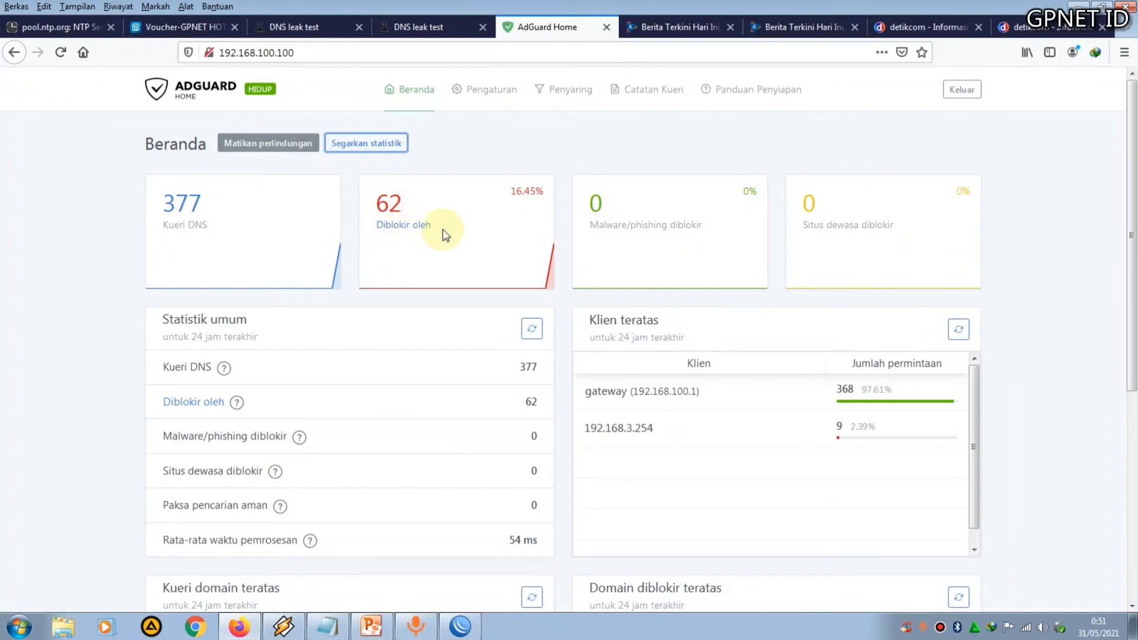
Reload the kompas.com and detik.com tabs, scroll them, and check the Netwatch status in WinBox
left_click(675, 27)
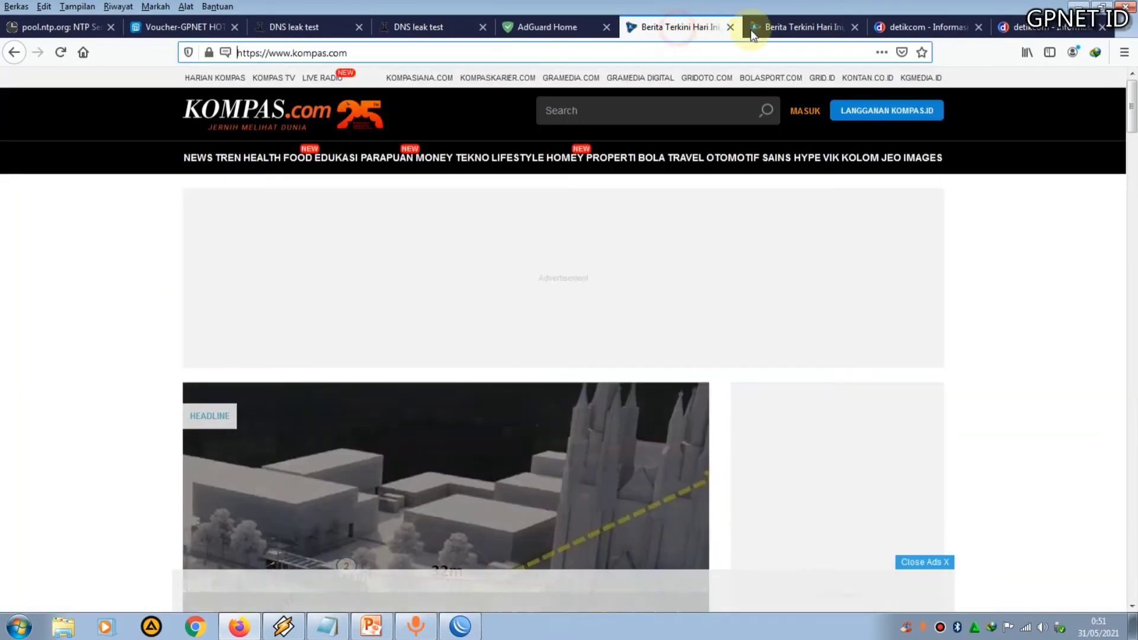
left_click(790, 24)
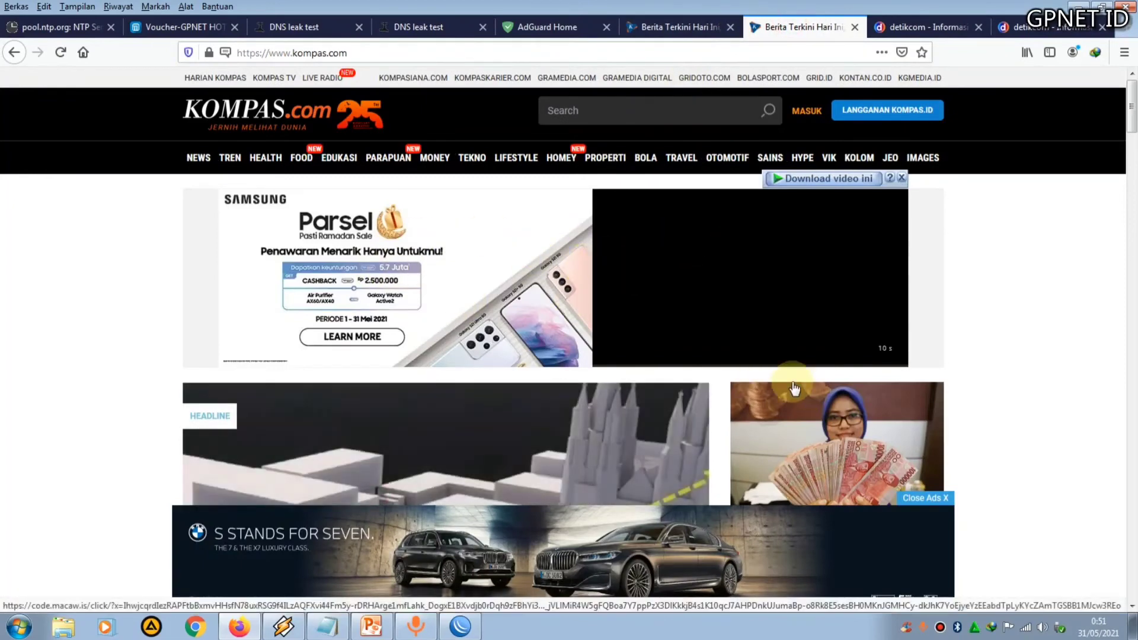
left_click(60, 52)
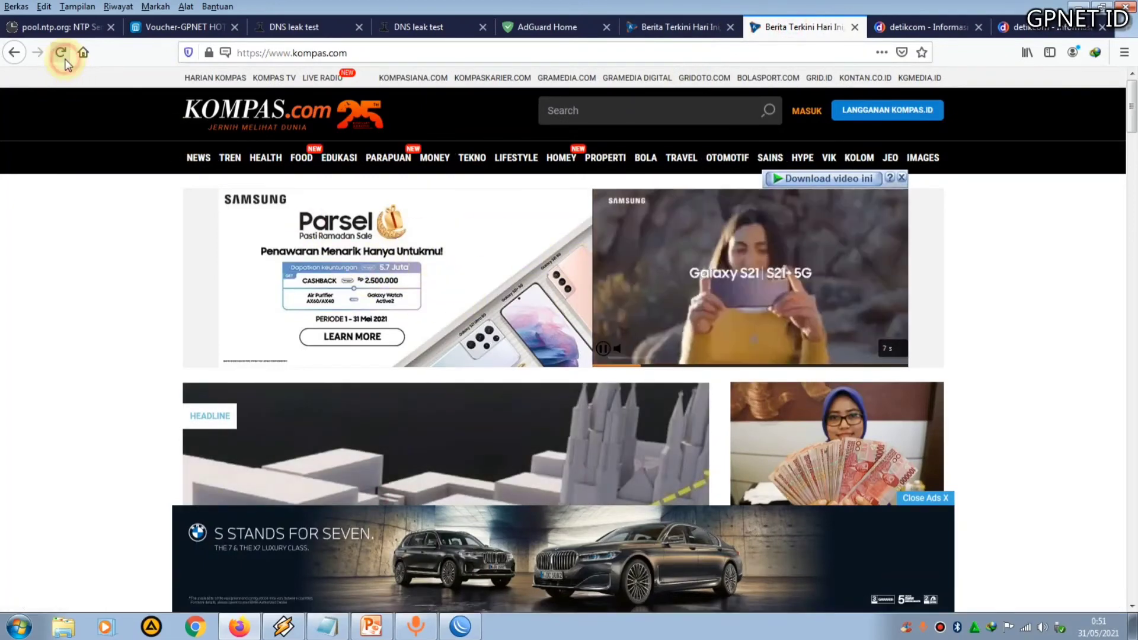
left_click(1027, 32)
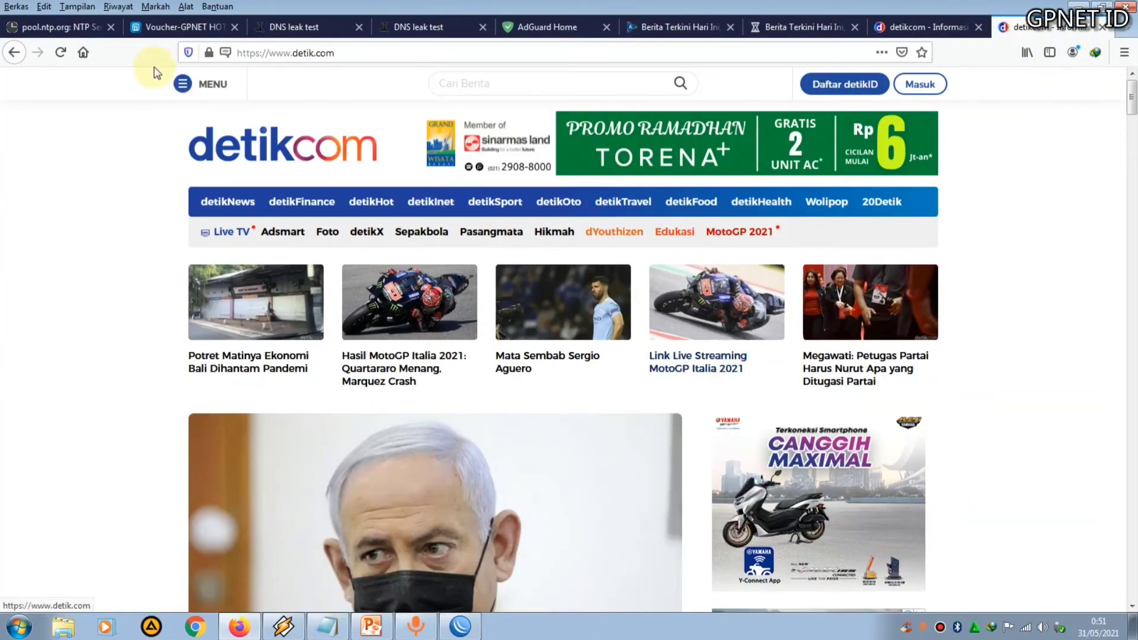
left_click(67, 56)
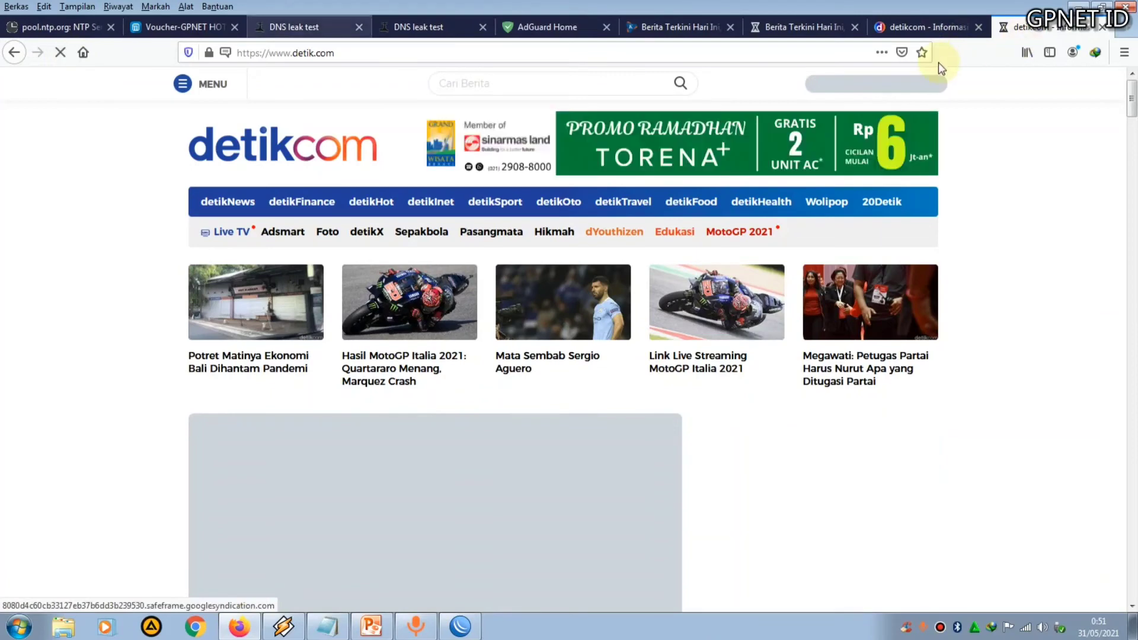
scroll(794, 302, "down", 3)
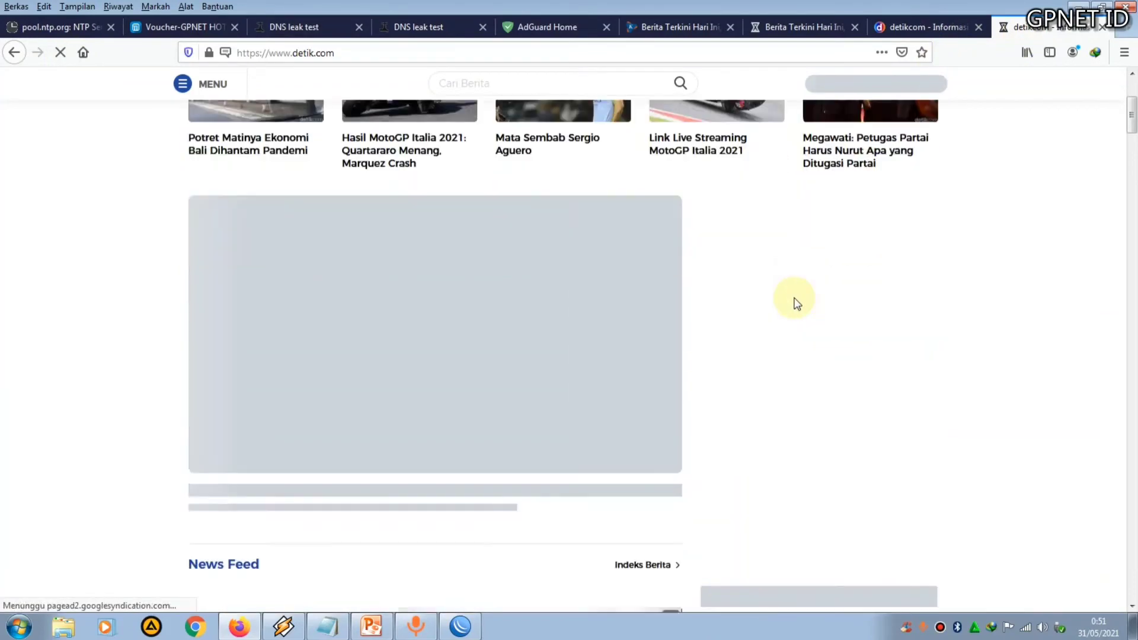
scroll(794, 303, "down", 5)
scroll(794, 302, "up", 8)
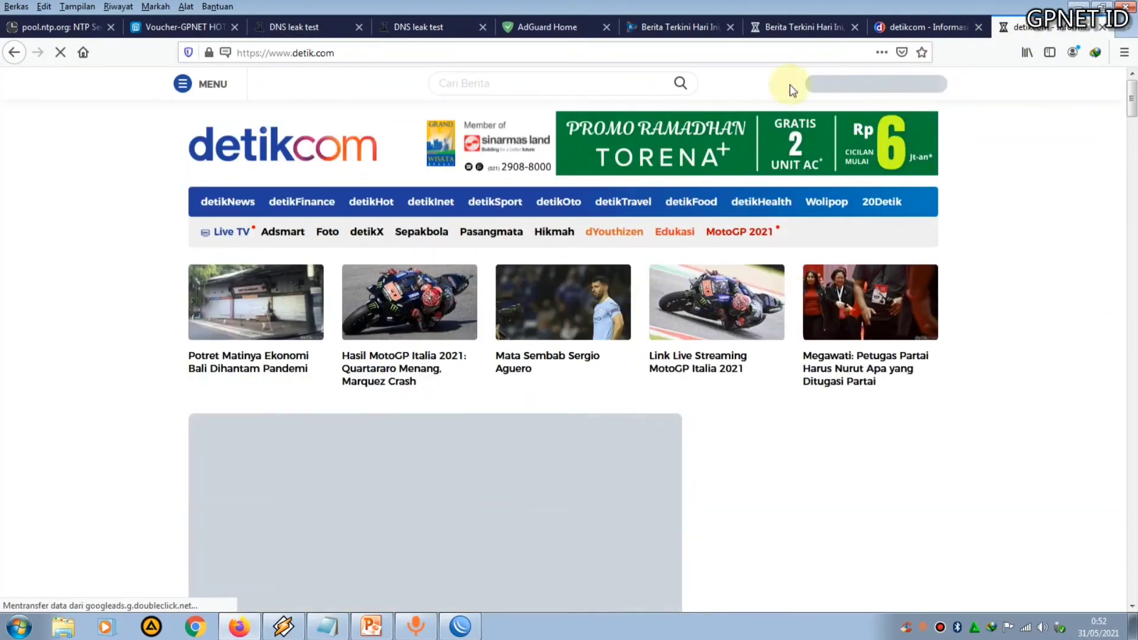
left_click(797, 27)
scroll(731, 372, "down", 3)
scroll(731, 371, "up", 3)
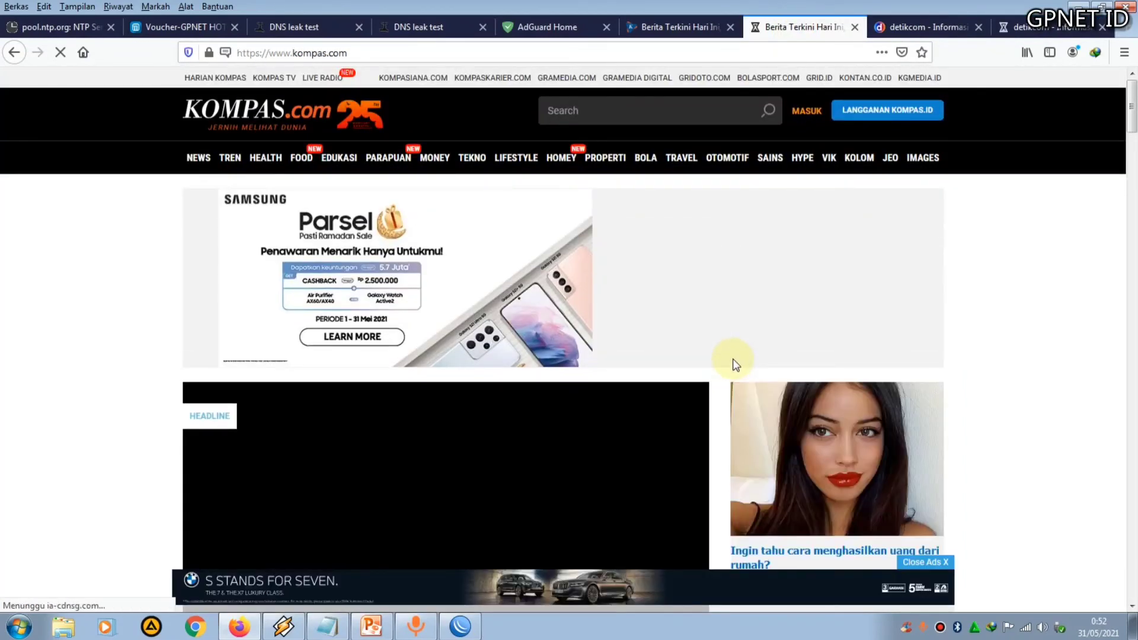
scroll(734, 362, "down", 2)
scroll(735, 363, "up", 2)
scroll(733, 362, "down", 3)
scroll(732, 363, "up", 3)
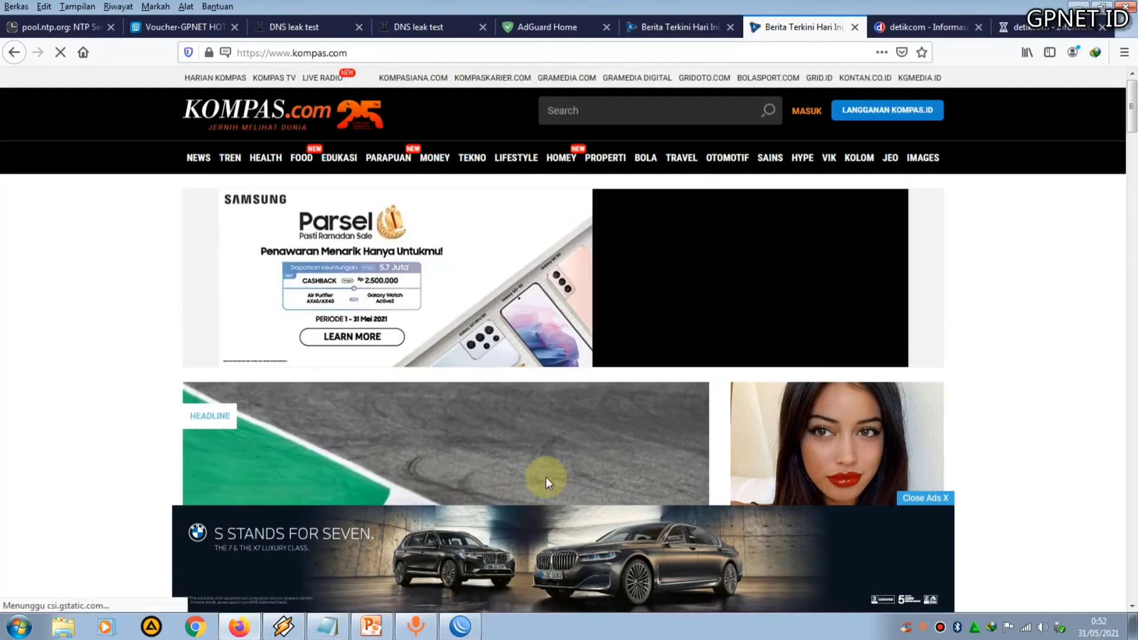
left_click(460, 626)
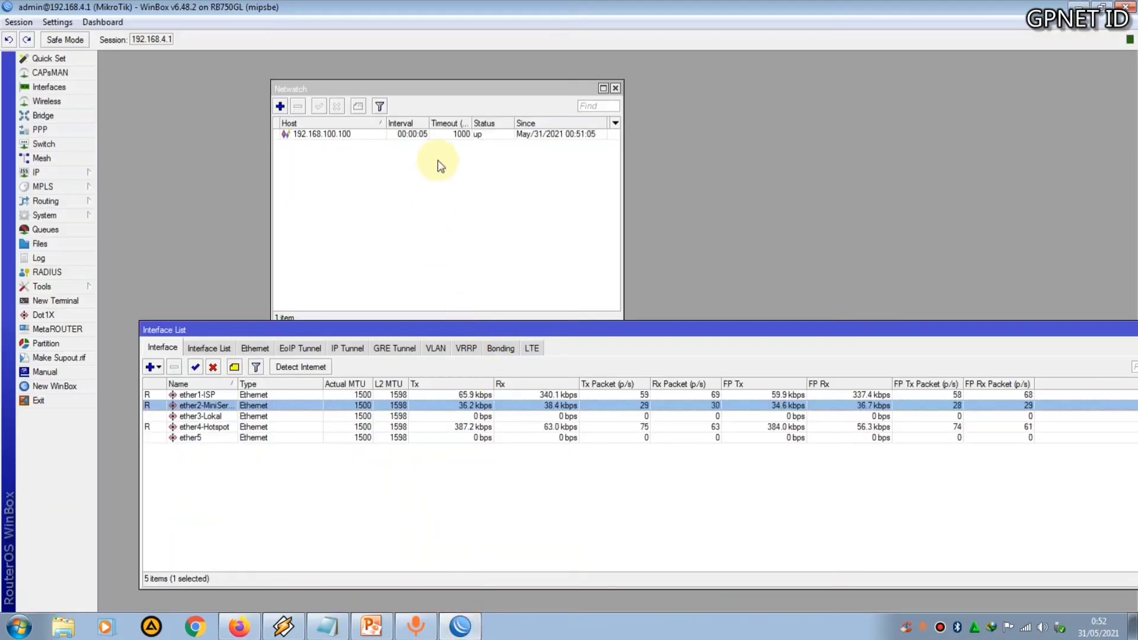
Switch to the browser and reload the detik.com tab after scrolling it
left_click(238, 627)
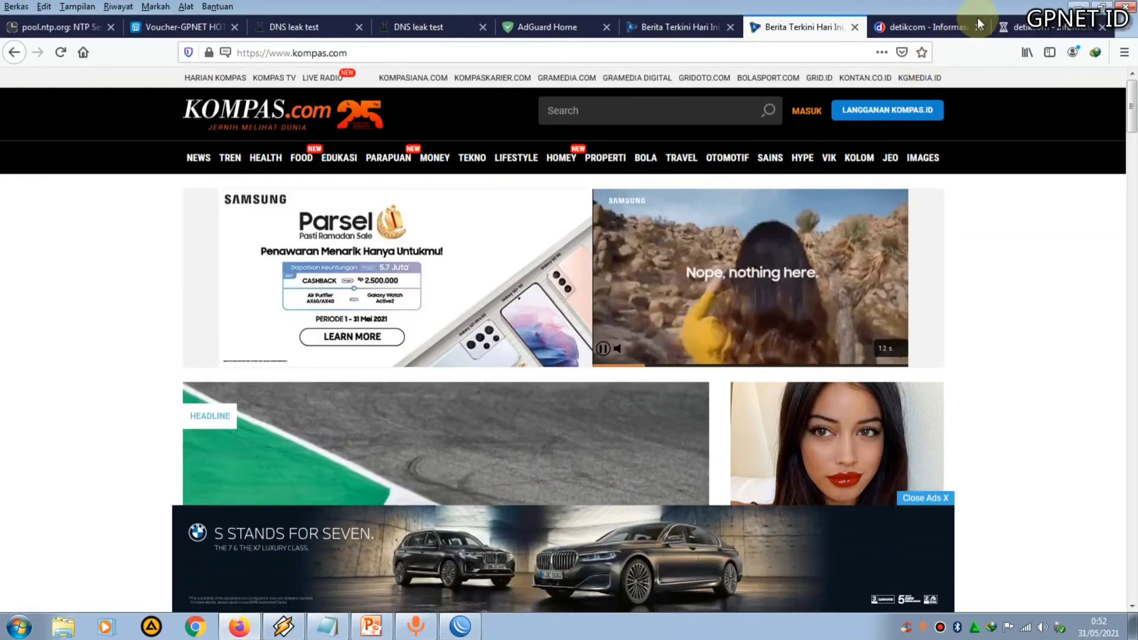
left_click(1016, 24)
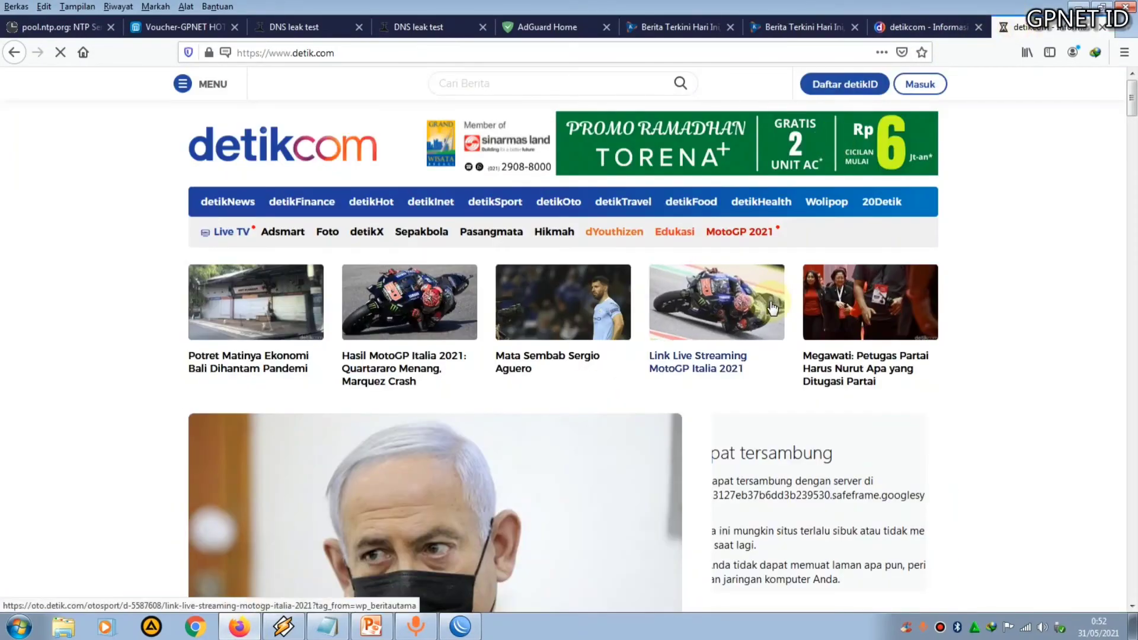
scroll(771, 307, "down", 2)
left_click(64, 52)
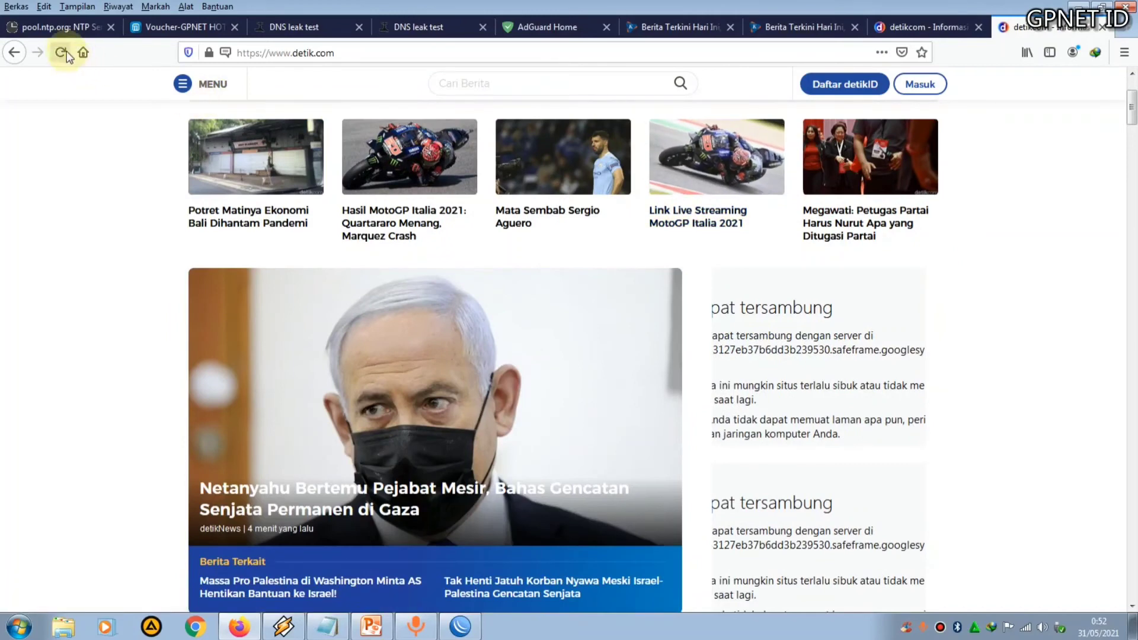
Open Mikhmon at 192.168.100.100:88/mikhmon in a new tab
key("ctrl+t")
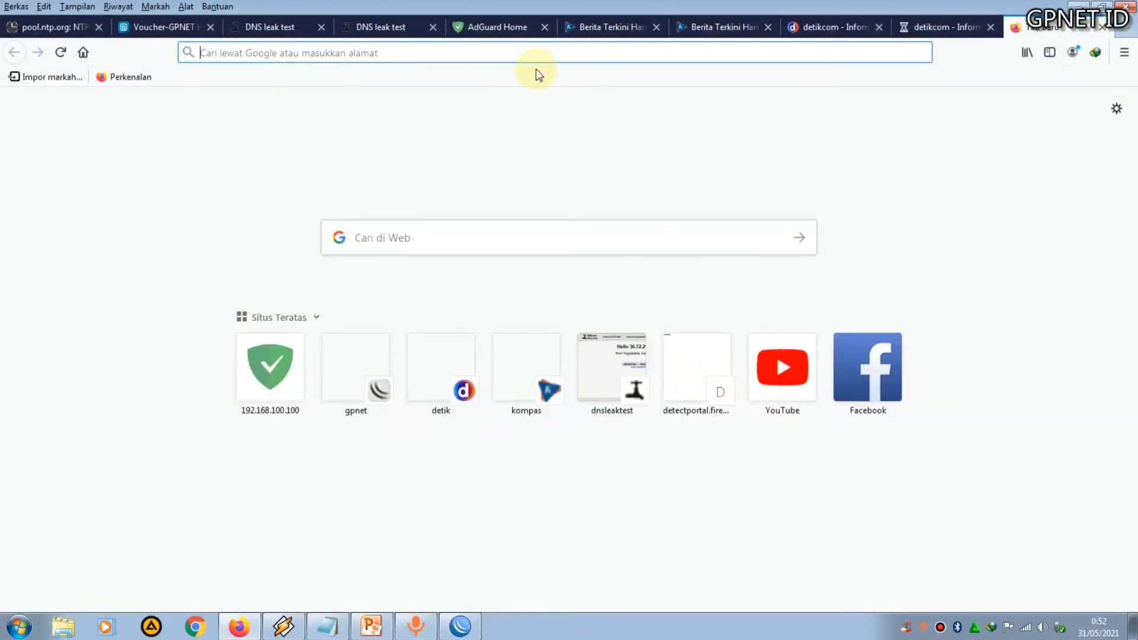
type("192.168.100.100/")
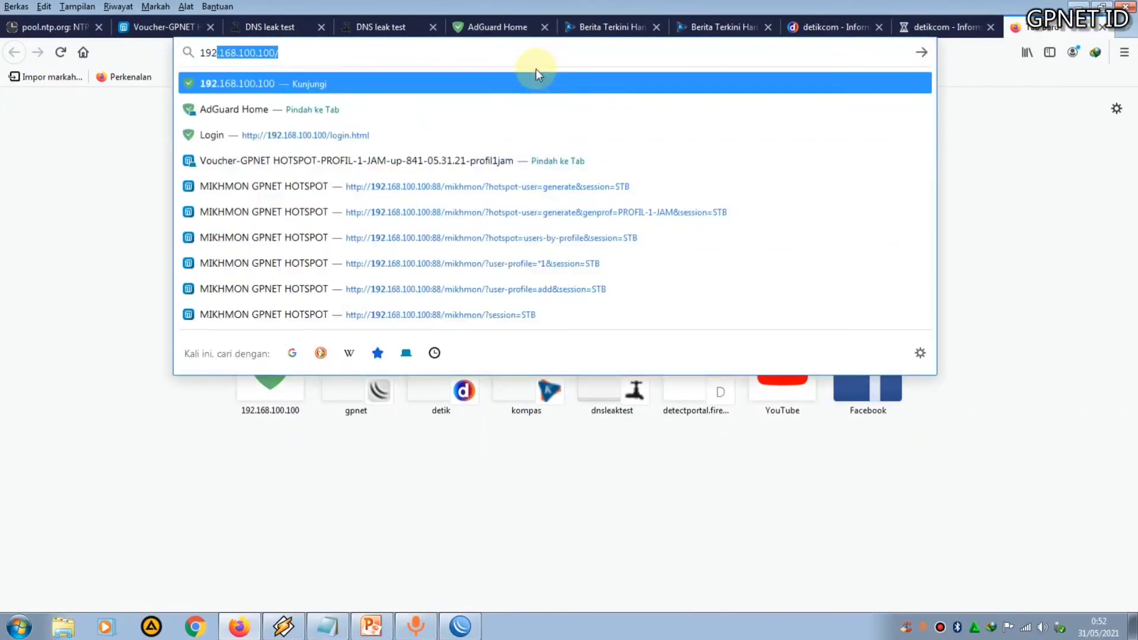
left_click(398, 59)
key("BackSpace")
type(":88/mikh")
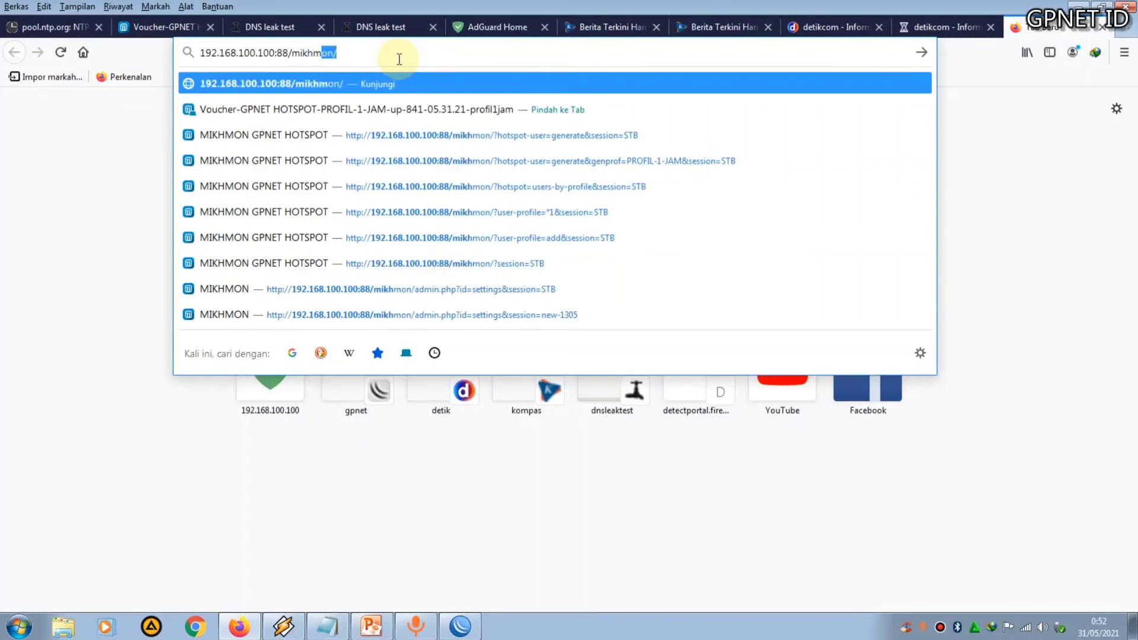
type("m")
key("Return")
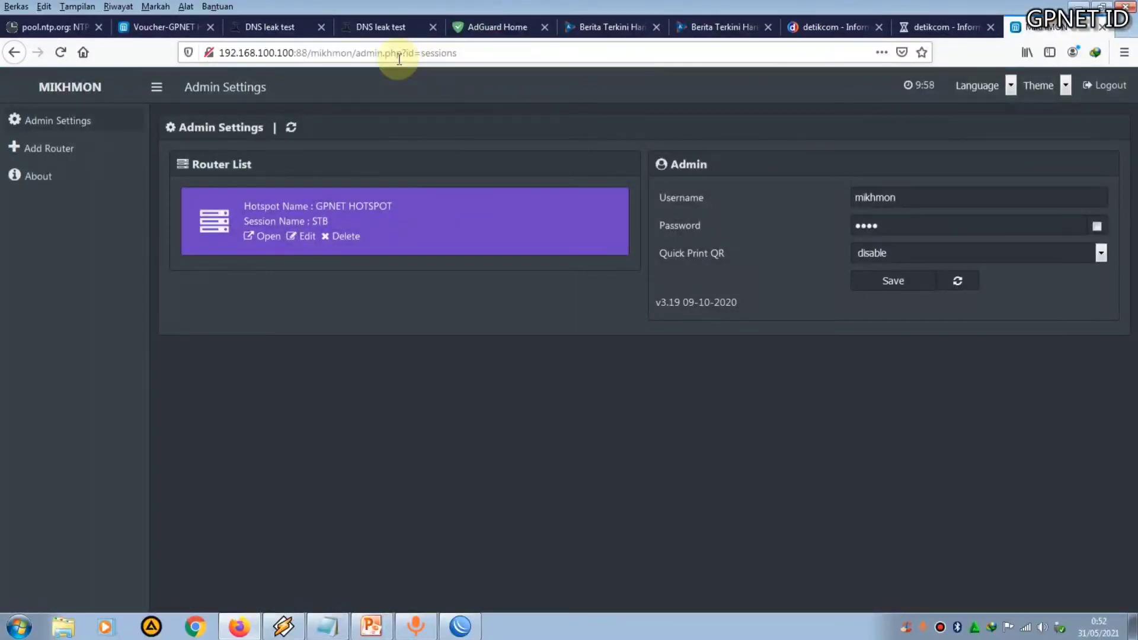
Open the STB router session without saving the login and view the active hotspot users
left_click(266, 236)
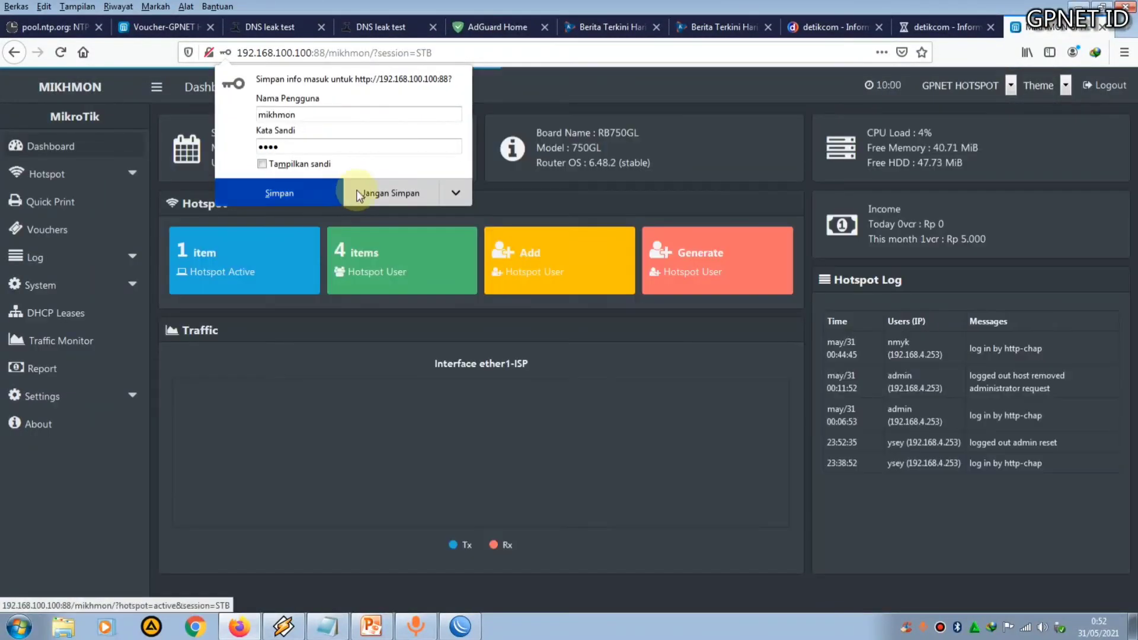
left_click(357, 192)
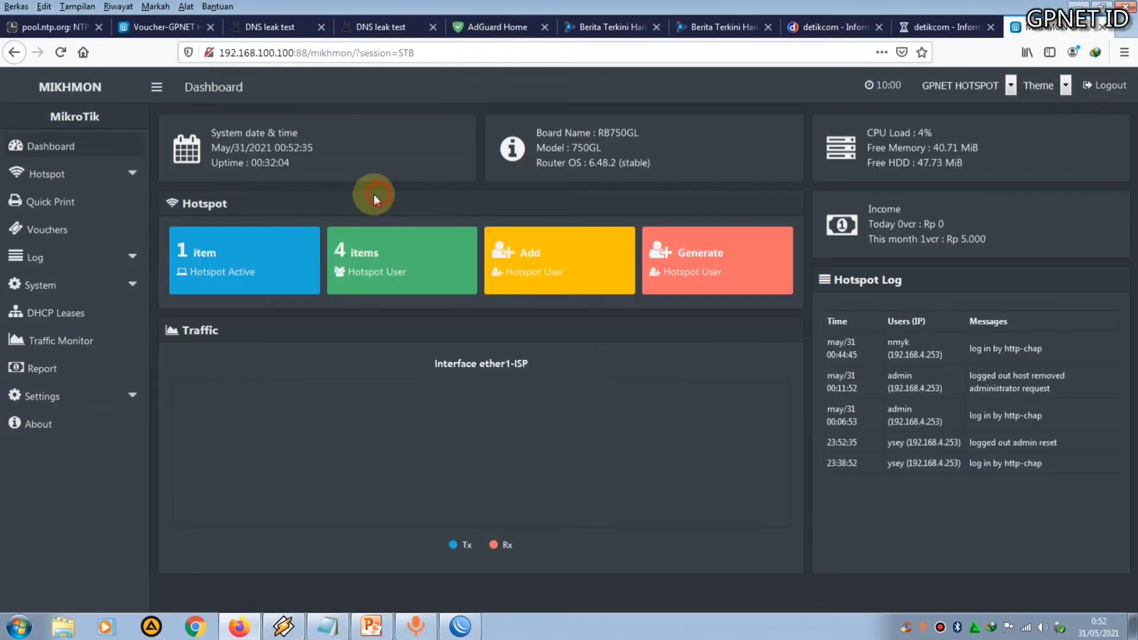
left_click(222, 272)
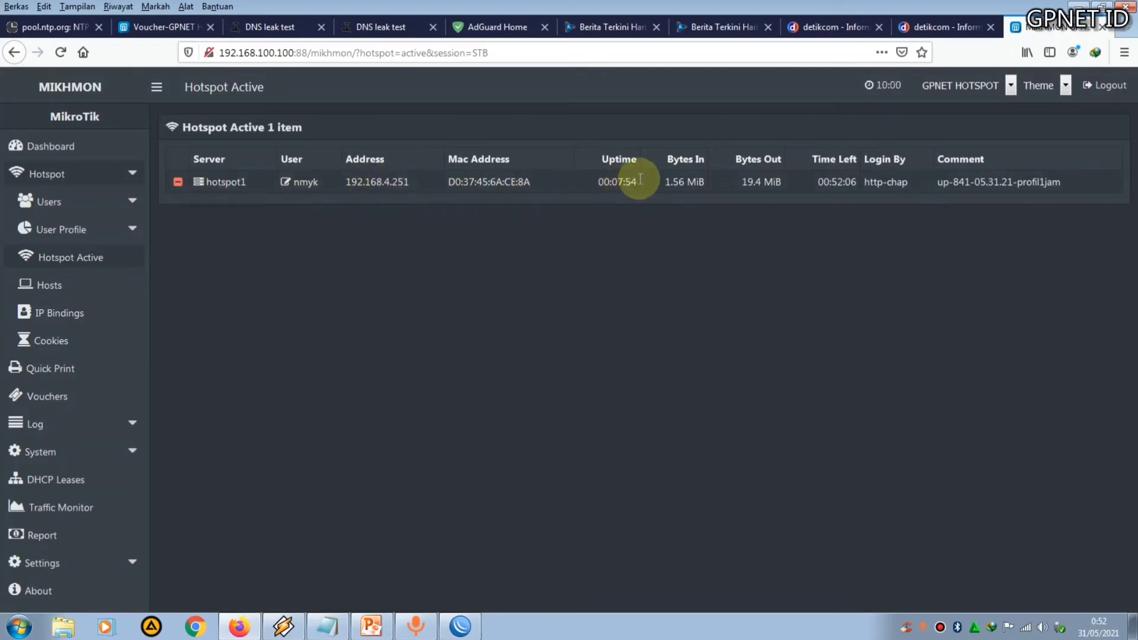
Close the kompas.com and detik.com news tabs
left_click(940, 28)
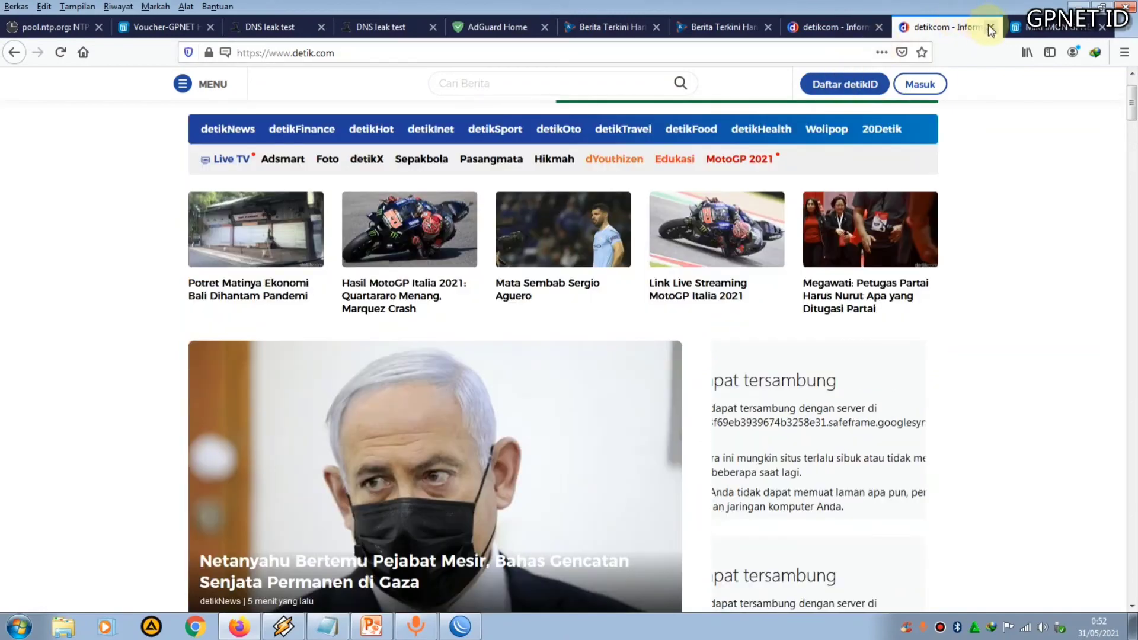
left_click(990, 27)
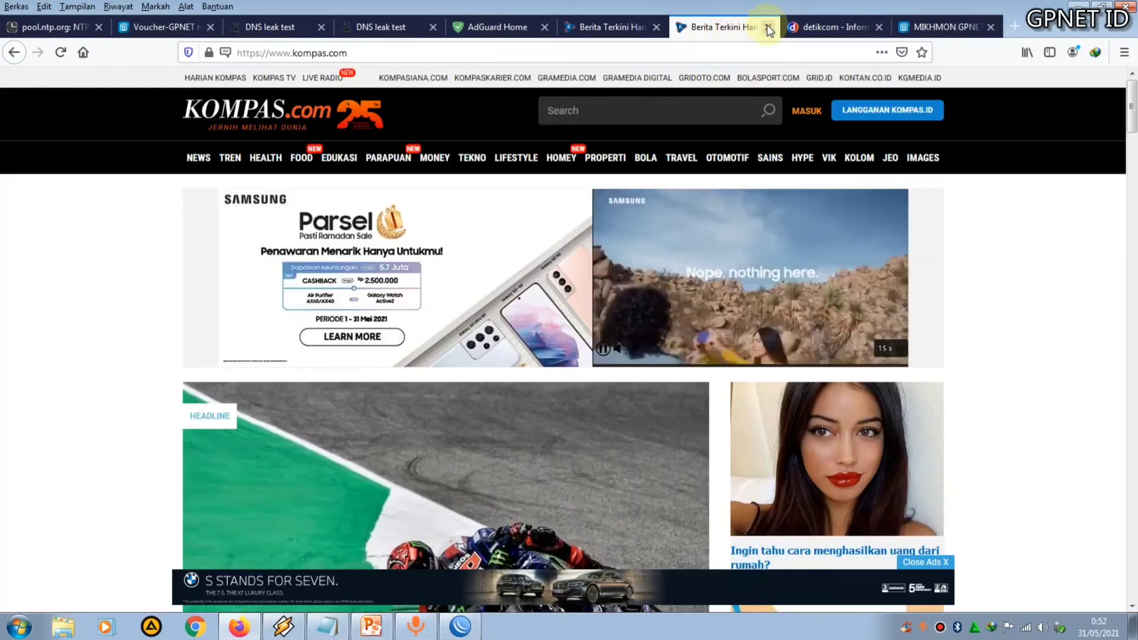
left_click(767, 29)
left_click(649, 28)
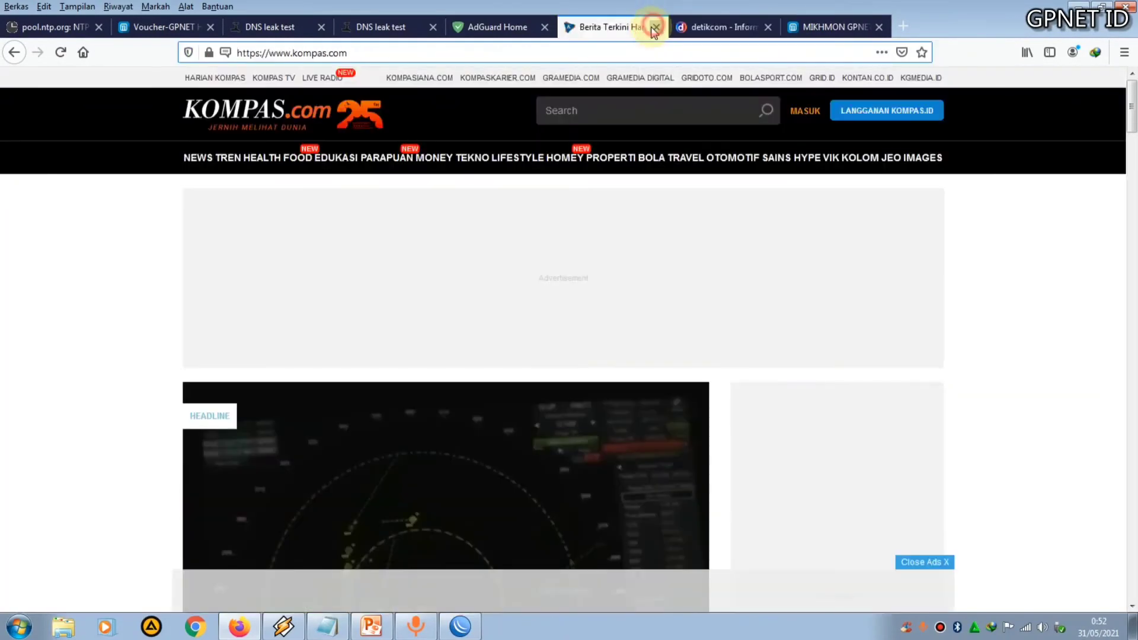
left_click(655, 28)
left_click(655, 28)
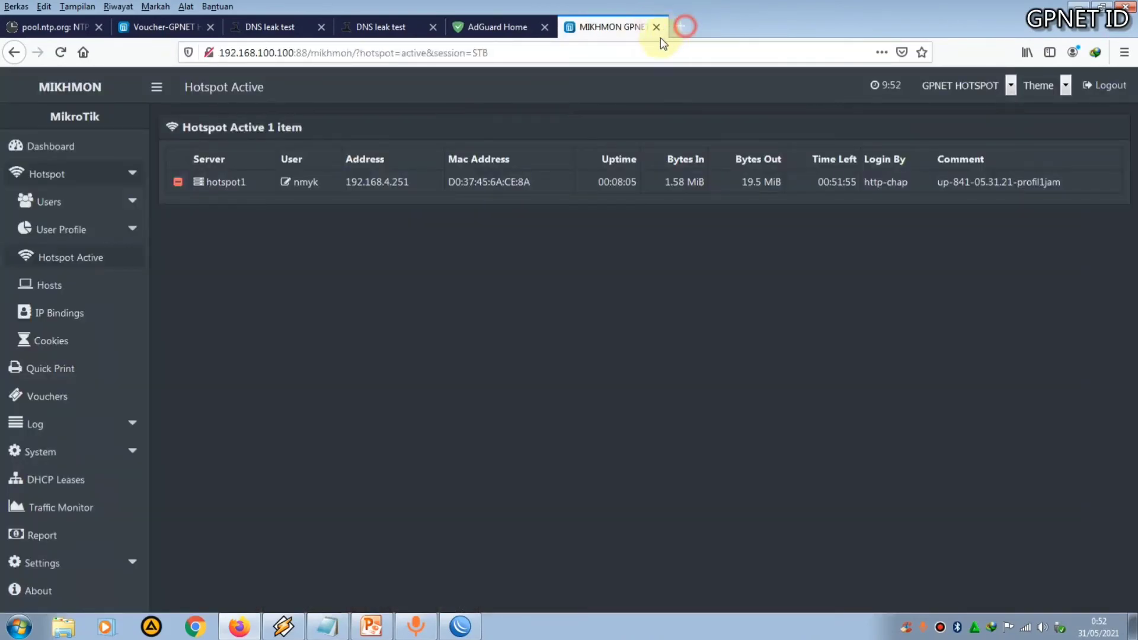
Search Google for detik in a new tab
left_click(683, 26)
type("detik")
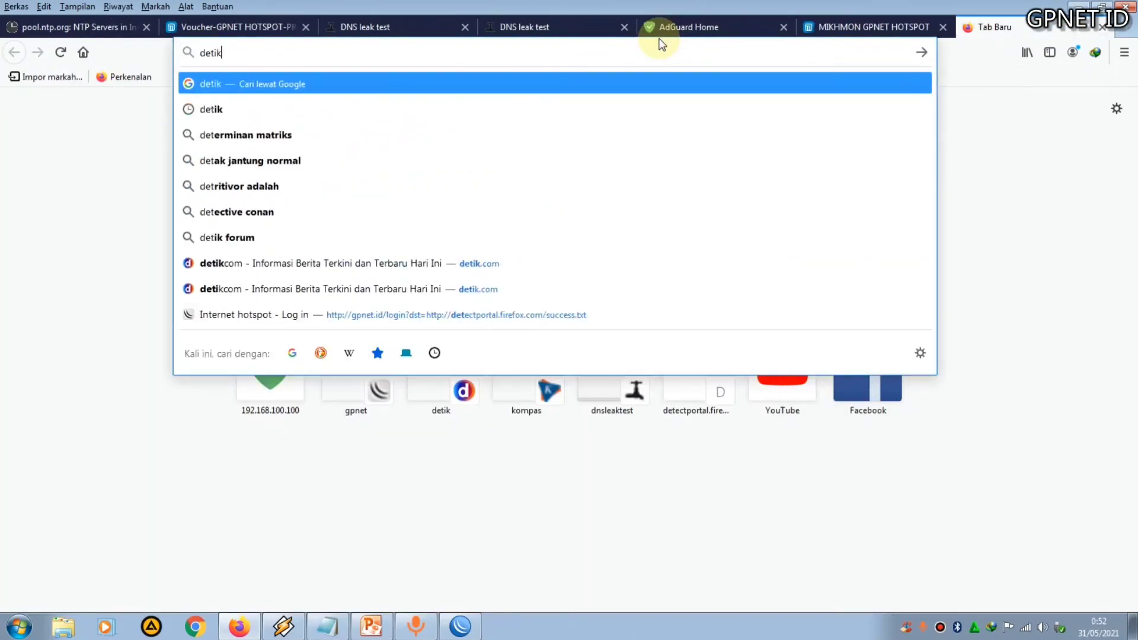
key("Return")
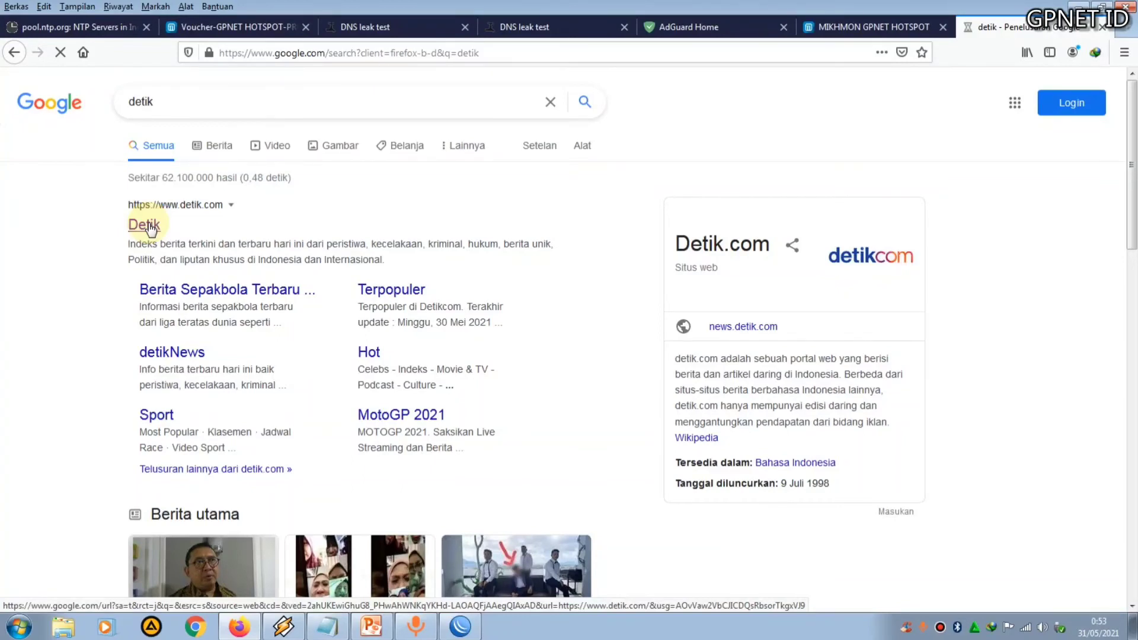
Close the duplicate DNS leak test tab
left_click(376, 27)
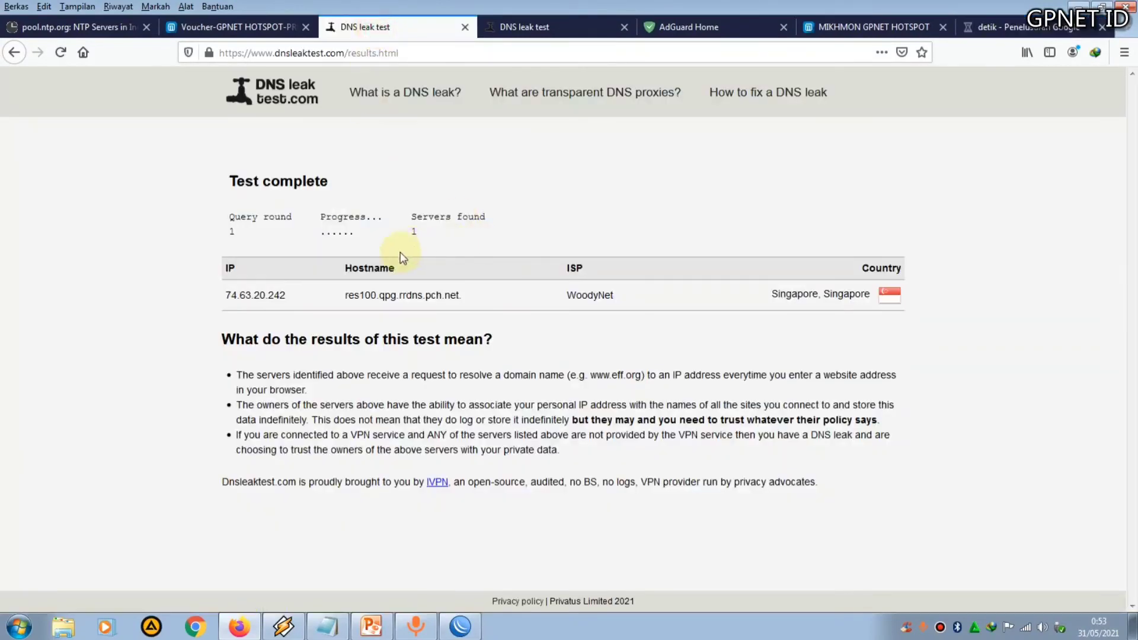
left_click(515, 26)
left_click(624, 27)
left_click(388, 27)
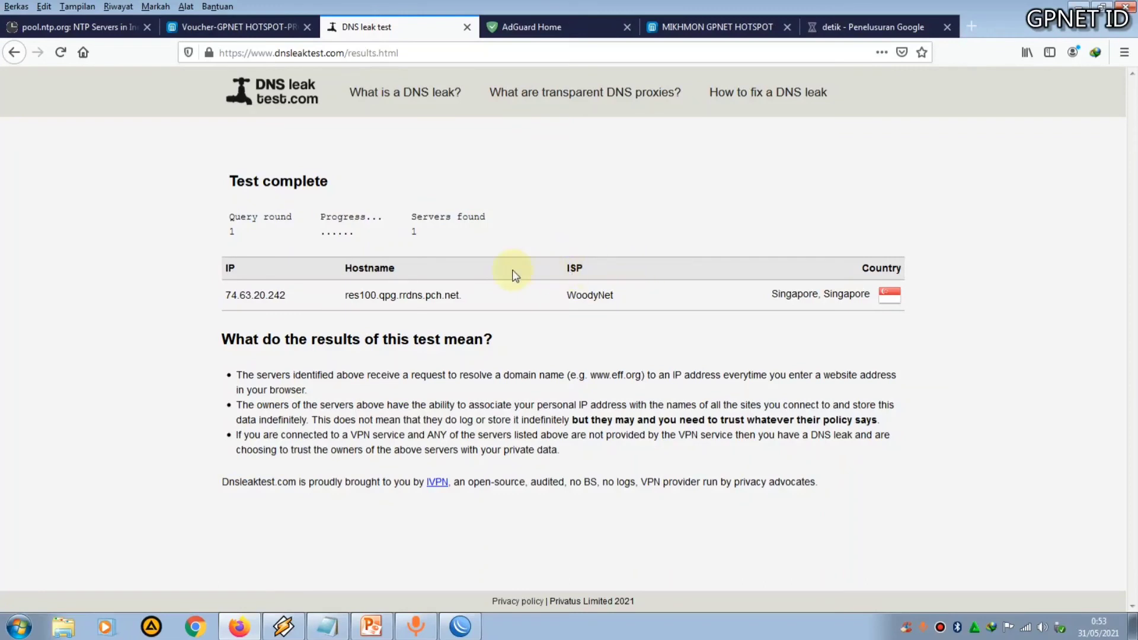
Search Google for kompas in a new tab, open Kompas.com and scroll the page
left_click(966, 26)
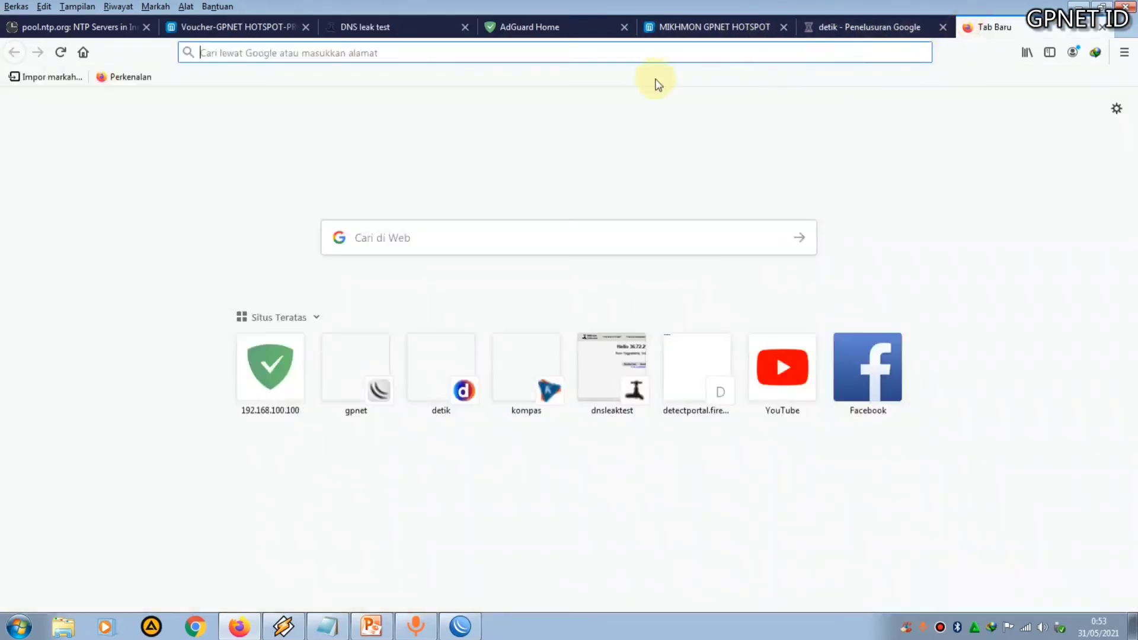
type("kompas")
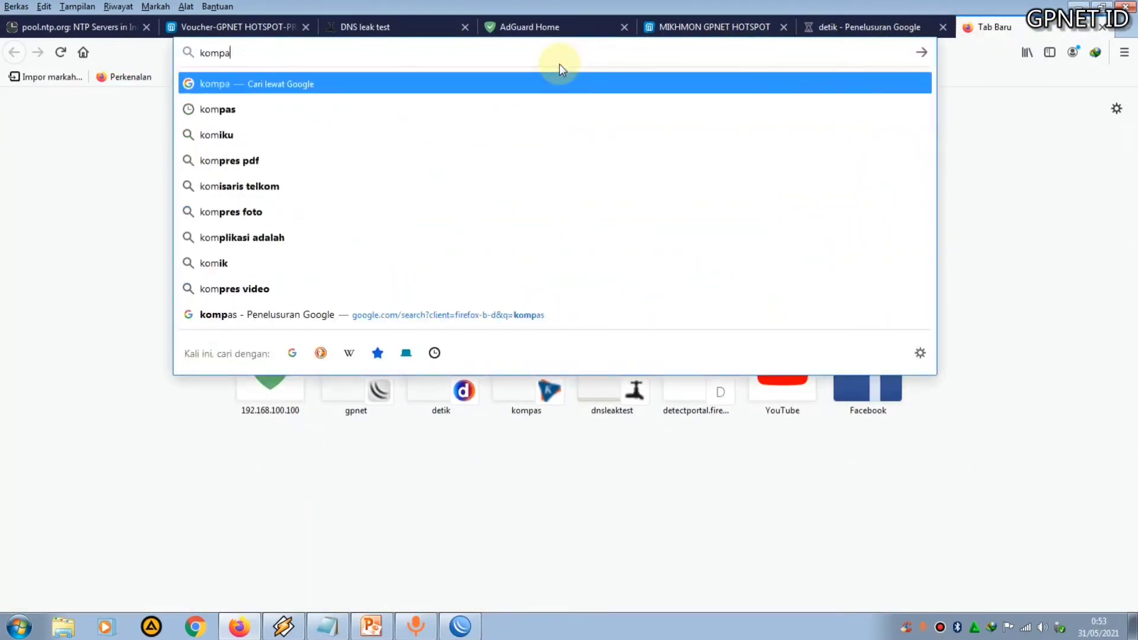
key("Return")
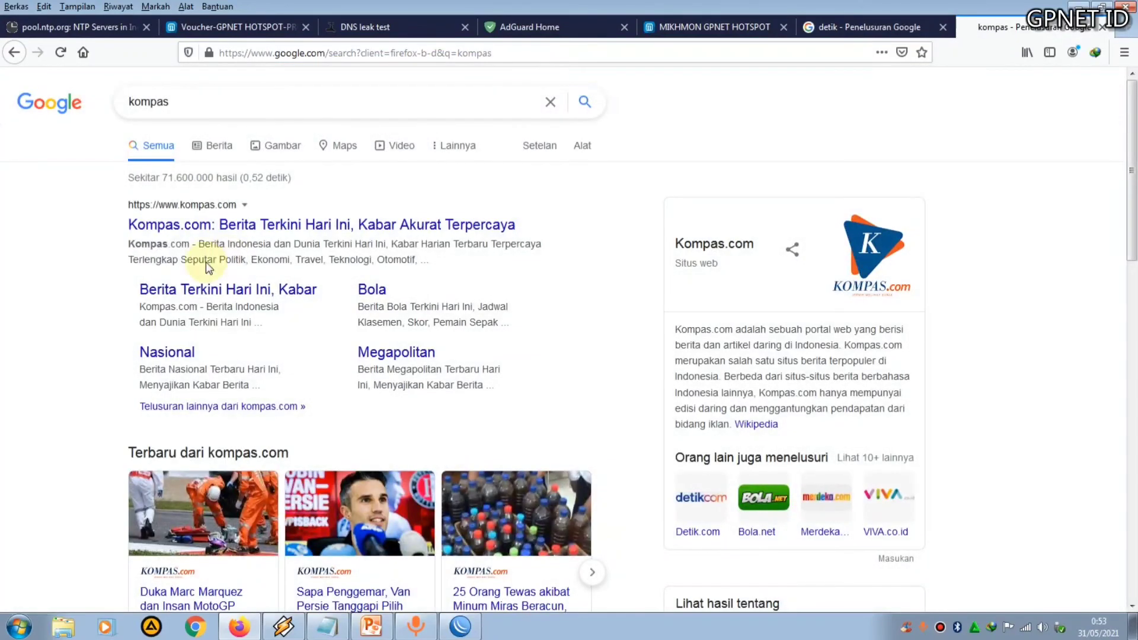
left_click(208, 226)
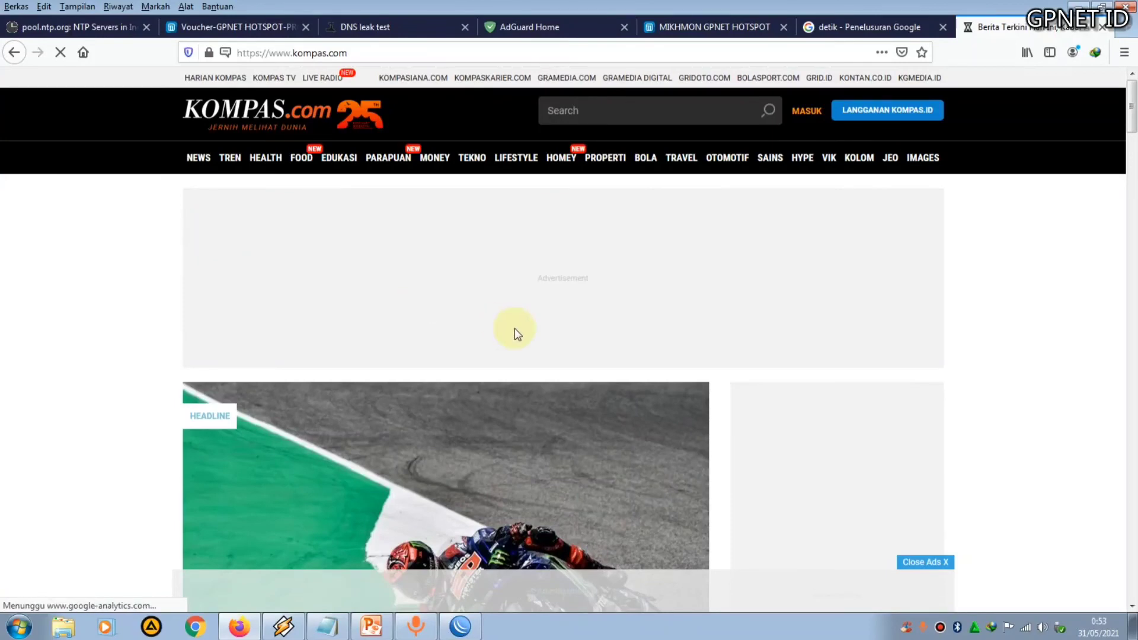
scroll(504, 324, "down", 1)
Open detik.com from the Google results and scroll through the loading page
left_click(835, 30)
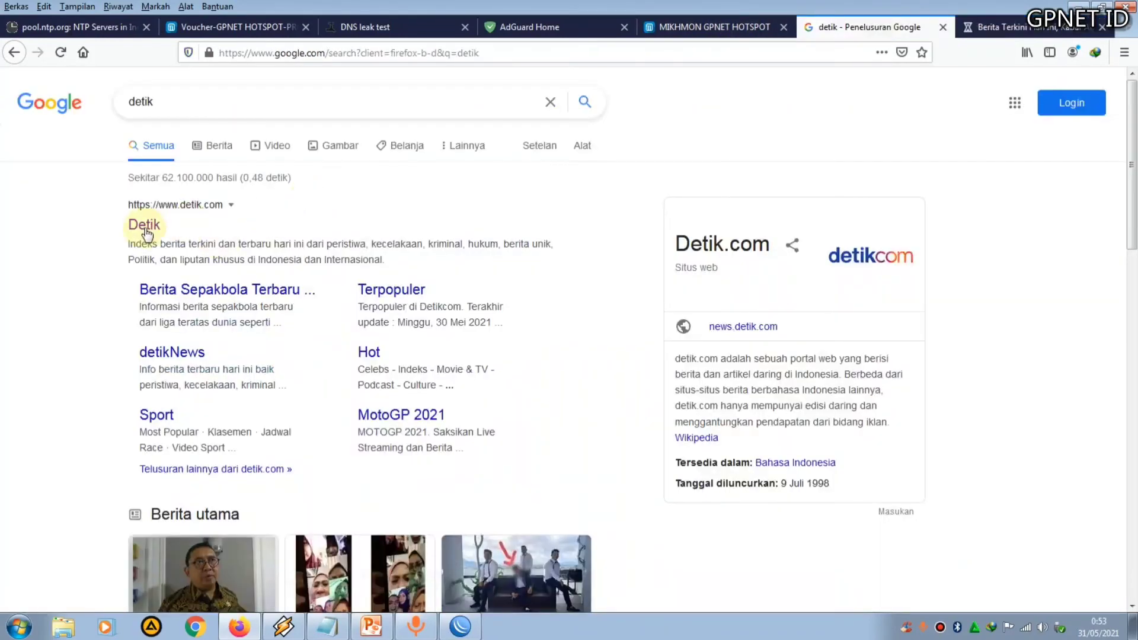
left_click(143, 227)
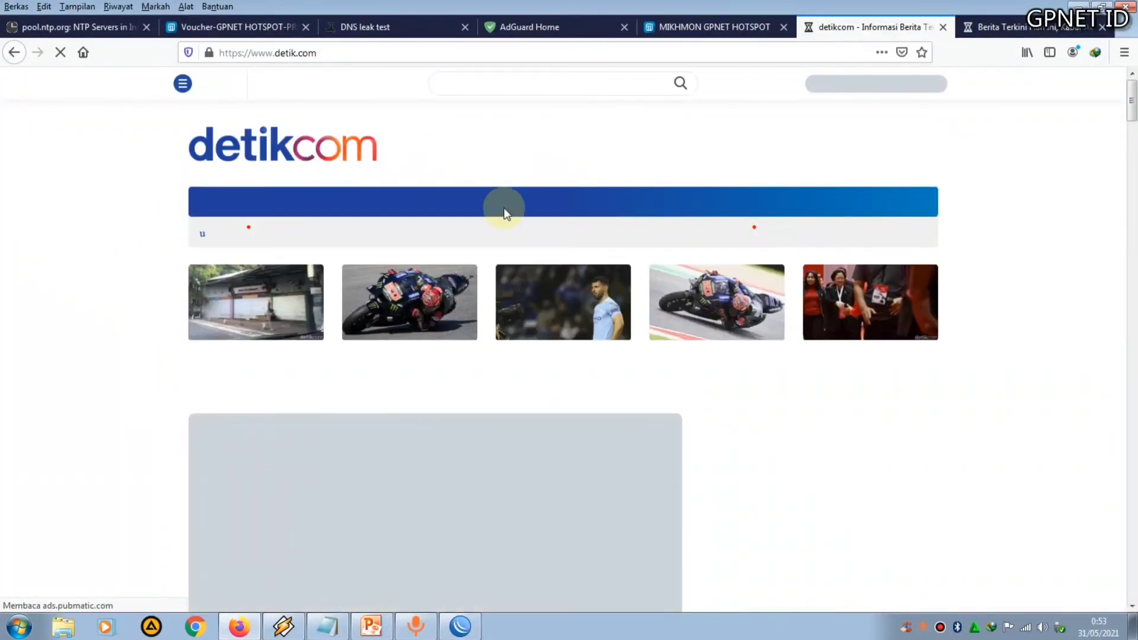
scroll(567, 337, "down", 1)
scroll(568, 336, "down", 7)
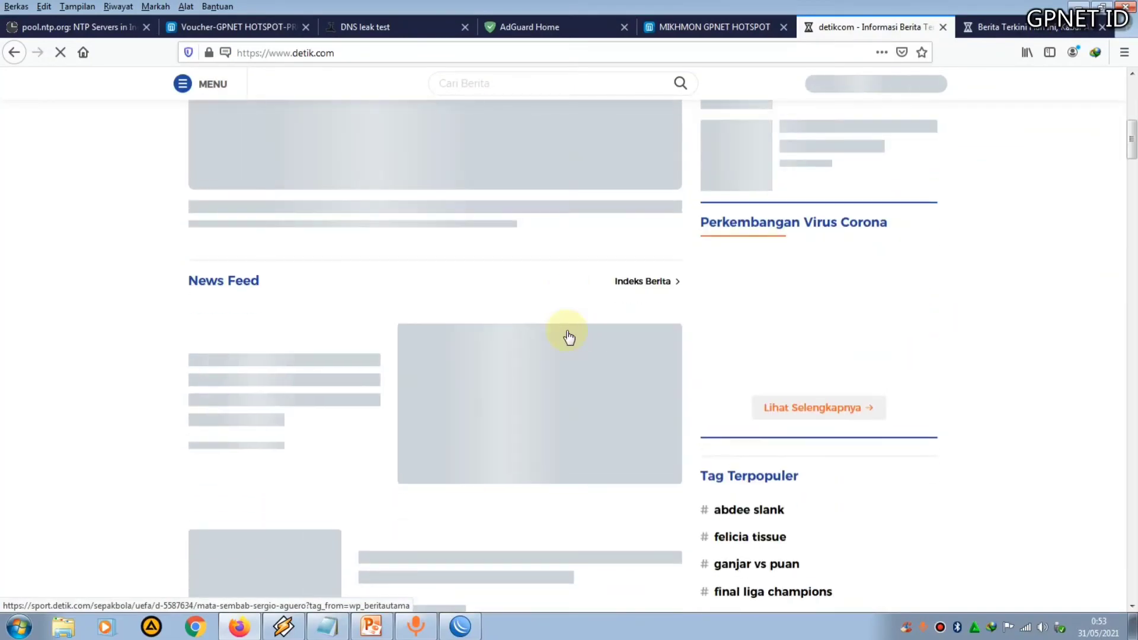
scroll(566, 335, "up", 8)
scroll(567, 333, "down", 7)
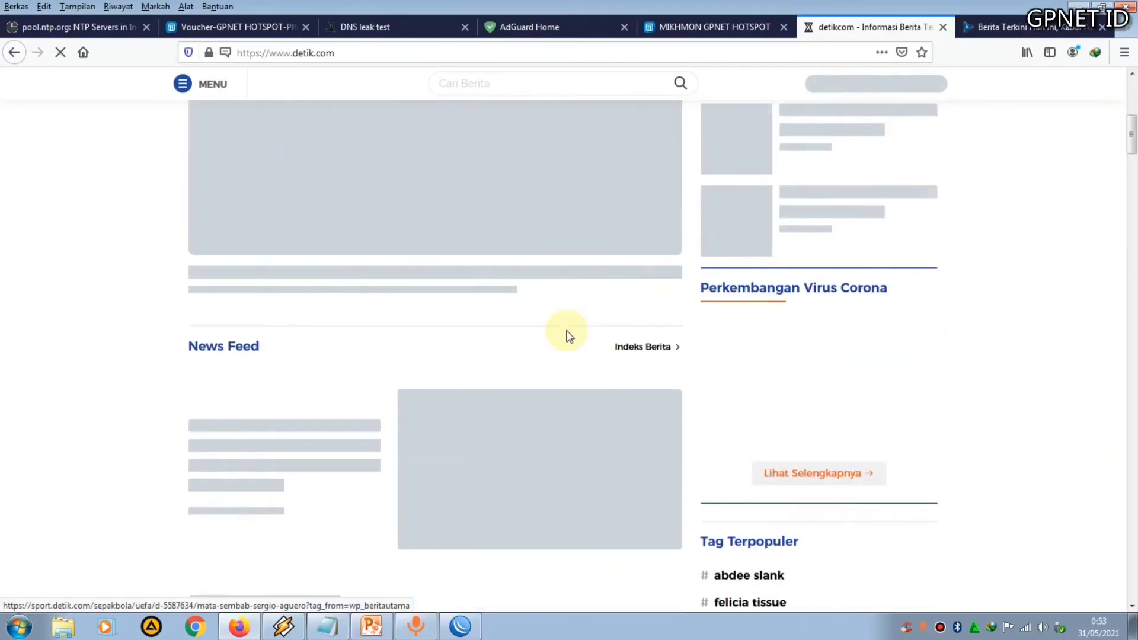
scroll(568, 333, "up", 2)
scroll(567, 330, "up", 5)
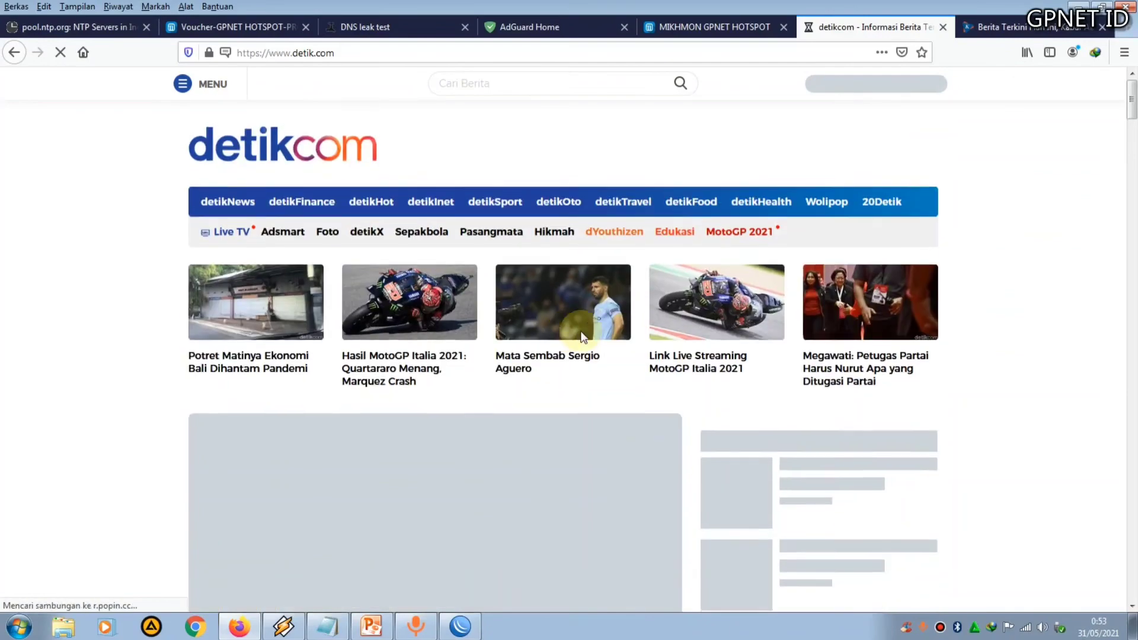
scroll(567, 329, "down", 3)
Scroll the kompas.com tab, then refresh the AdGuard Home dashboard statistics
left_click(1005, 24)
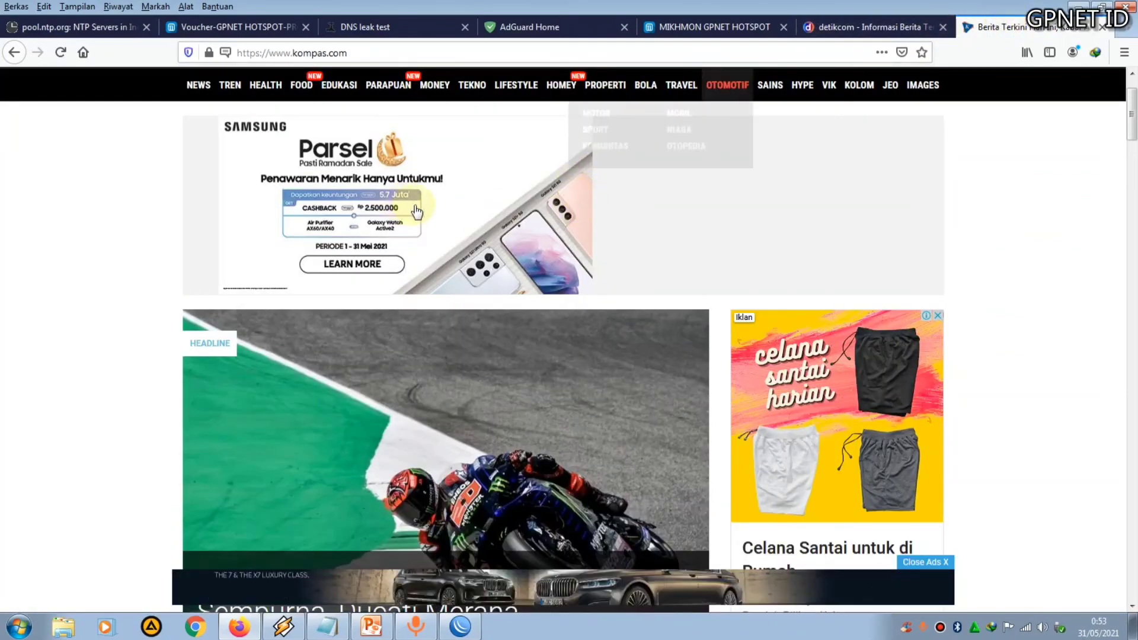
scroll(448, 210, "down", 10)
scroll(448, 210, "up", 10)
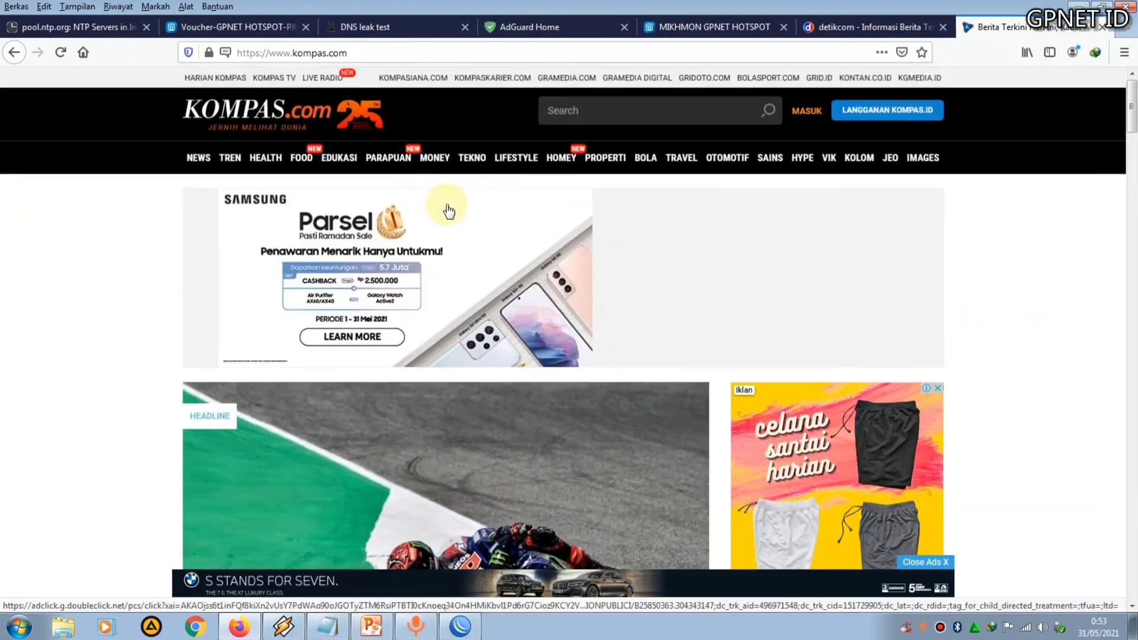
left_click(539, 28)
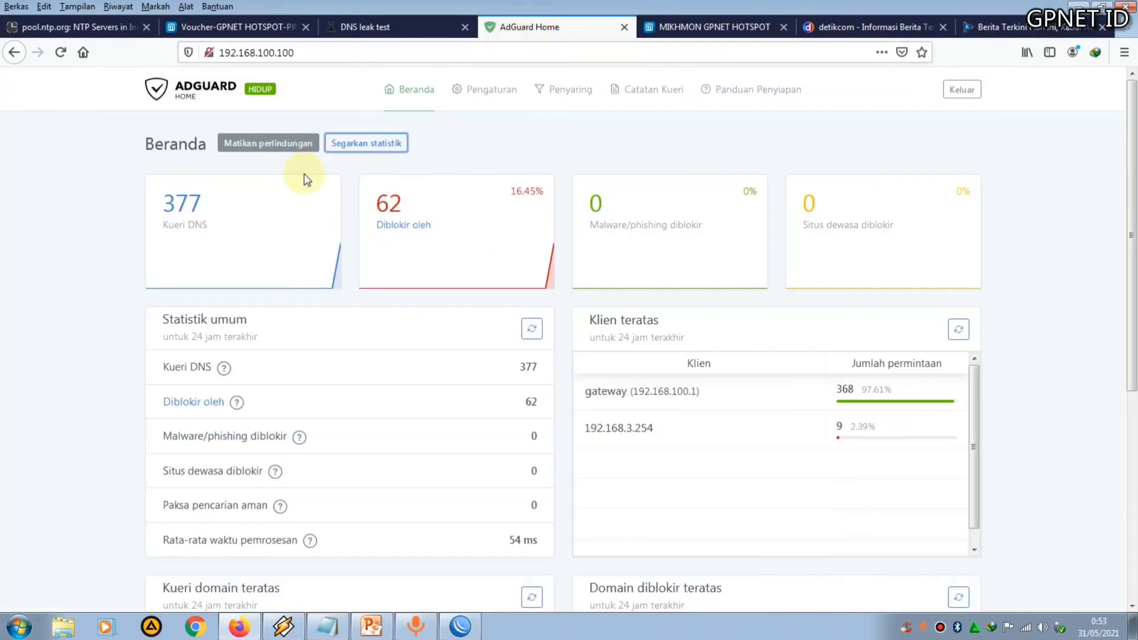
left_click(358, 144)
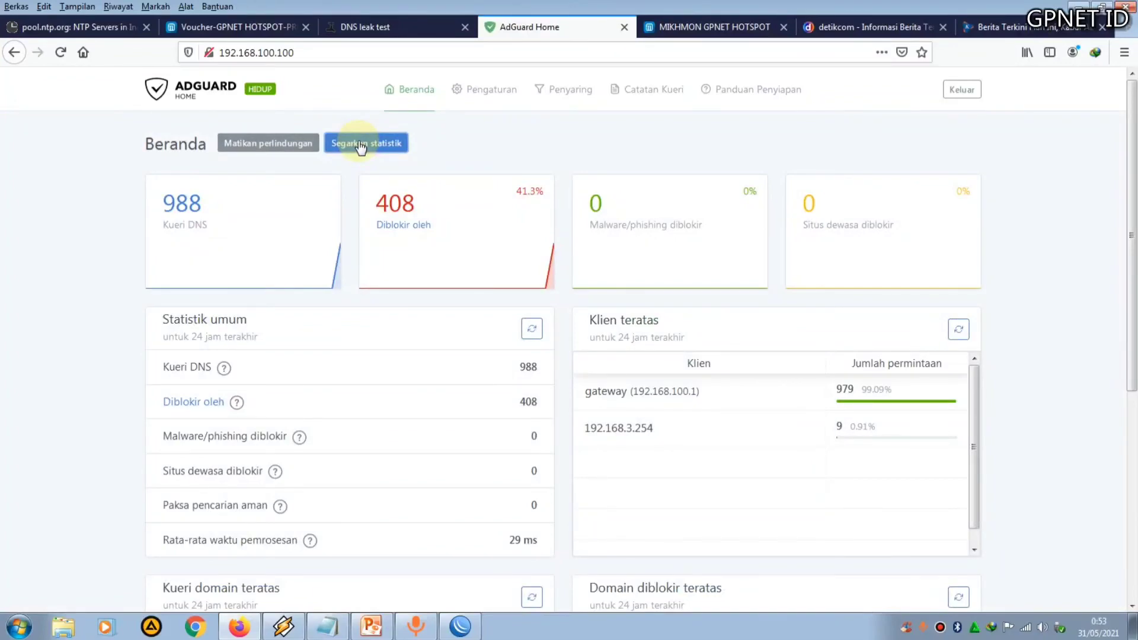
Scroll through the detik.com page to check it loads
left_click(880, 22)
scroll(820, 291, "down", 6)
scroll(820, 289, "down", 3)
scroll(820, 289, "up", 11)
scroll(820, 289, "down", 4)
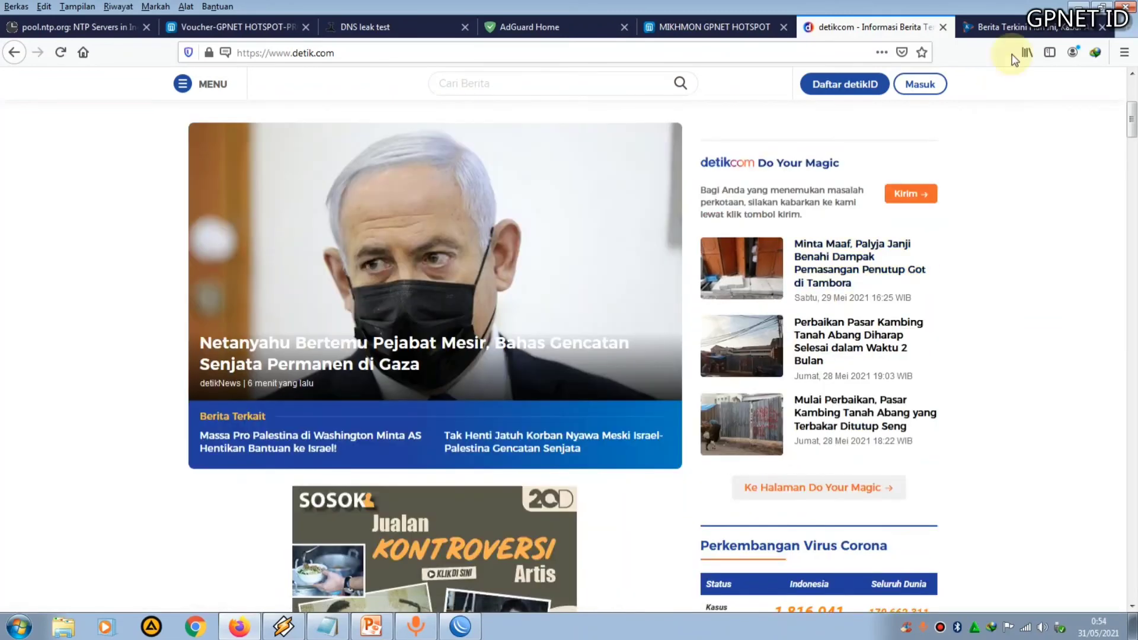
Switch to the kompas.com tab and reload the page
left_click(1001, 27)
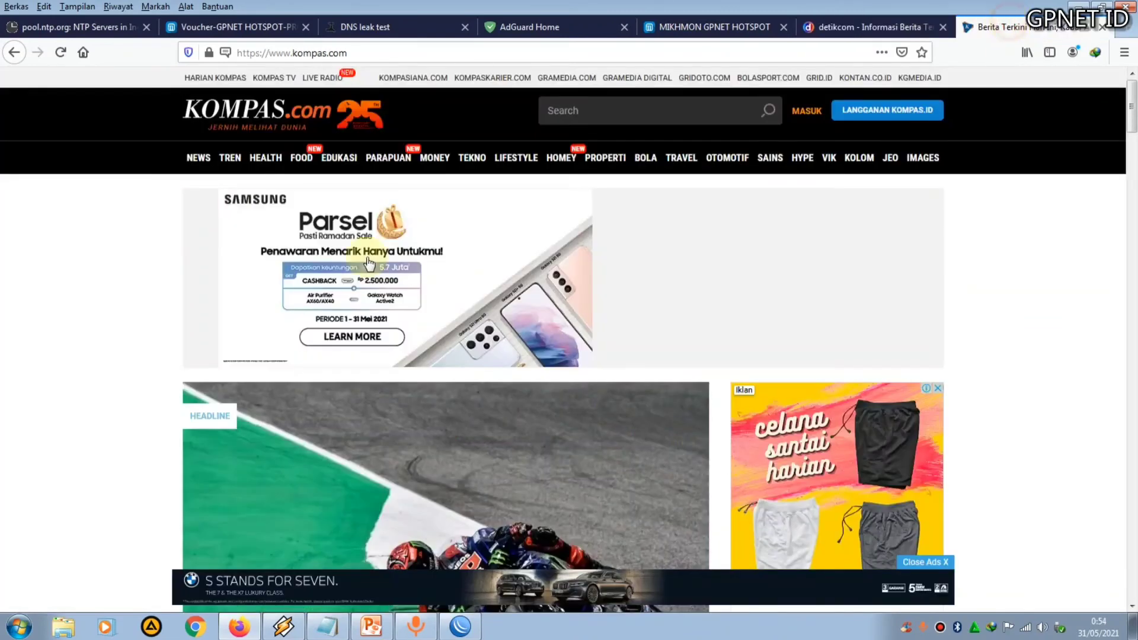
left_click(62, 53)
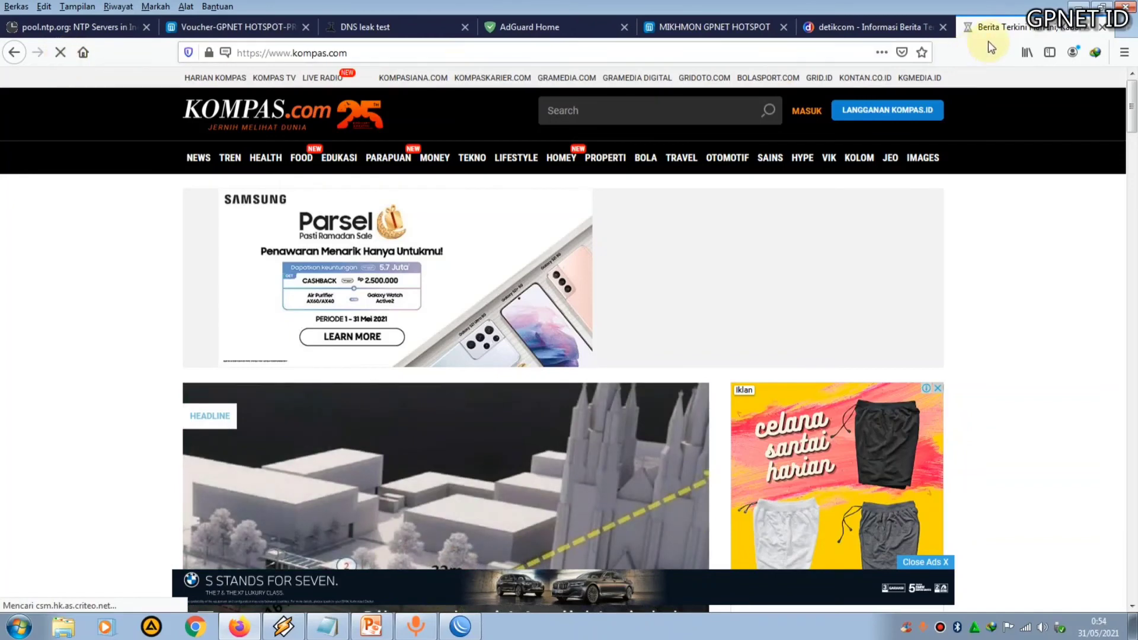
Open a new tab, search Google for tiktok and open the TikTok website result
left_click(1125, 31)
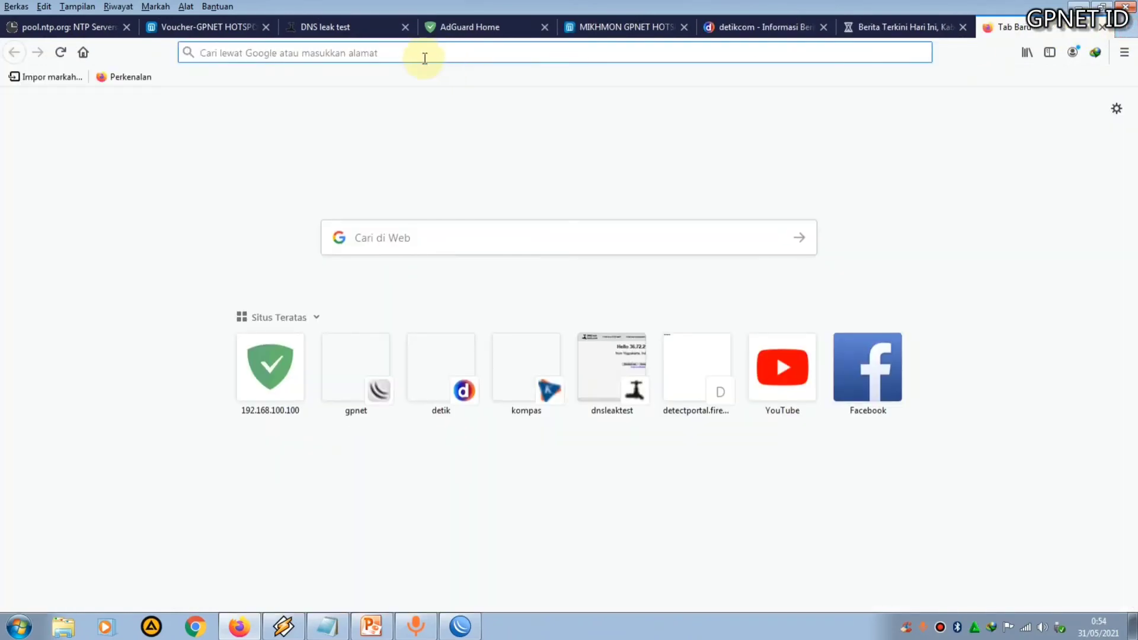
type("t")
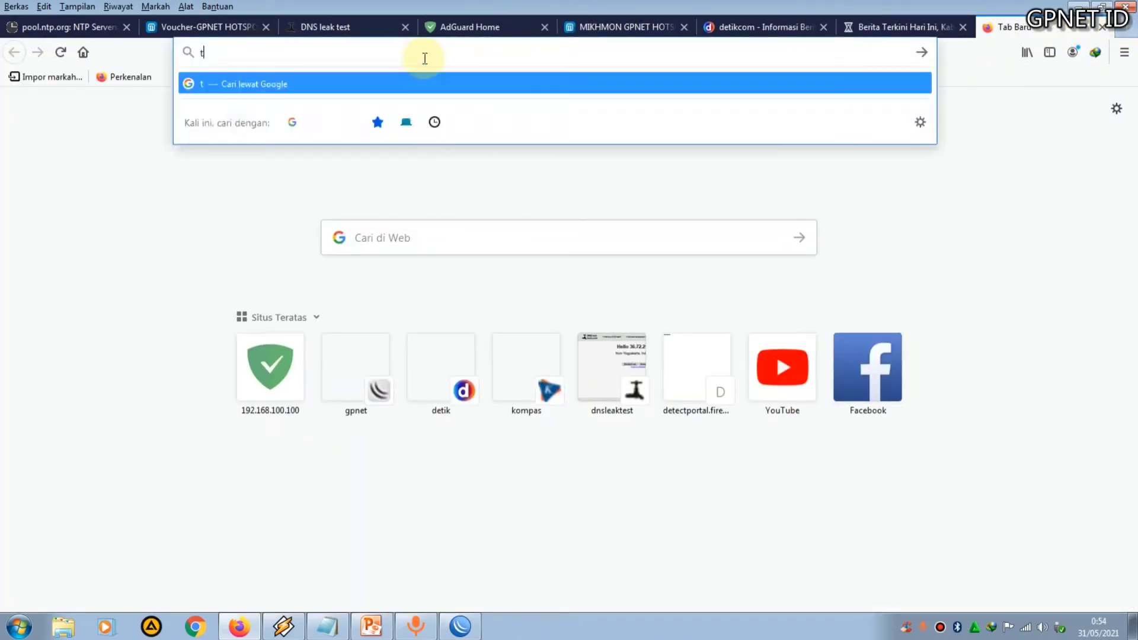
type("iktok")
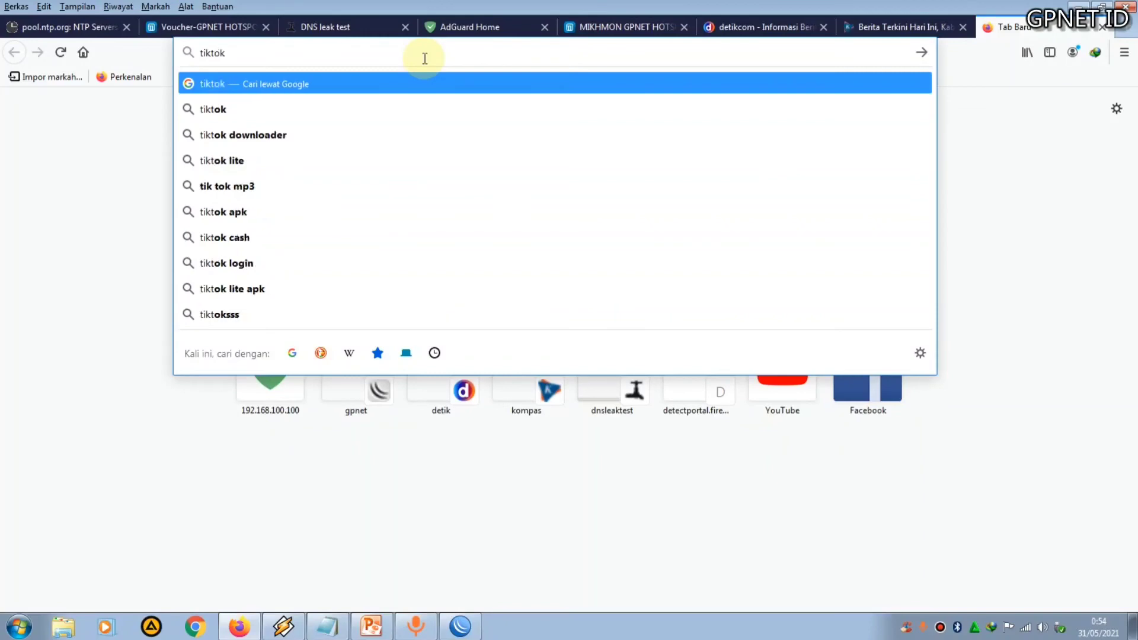
key("Return")
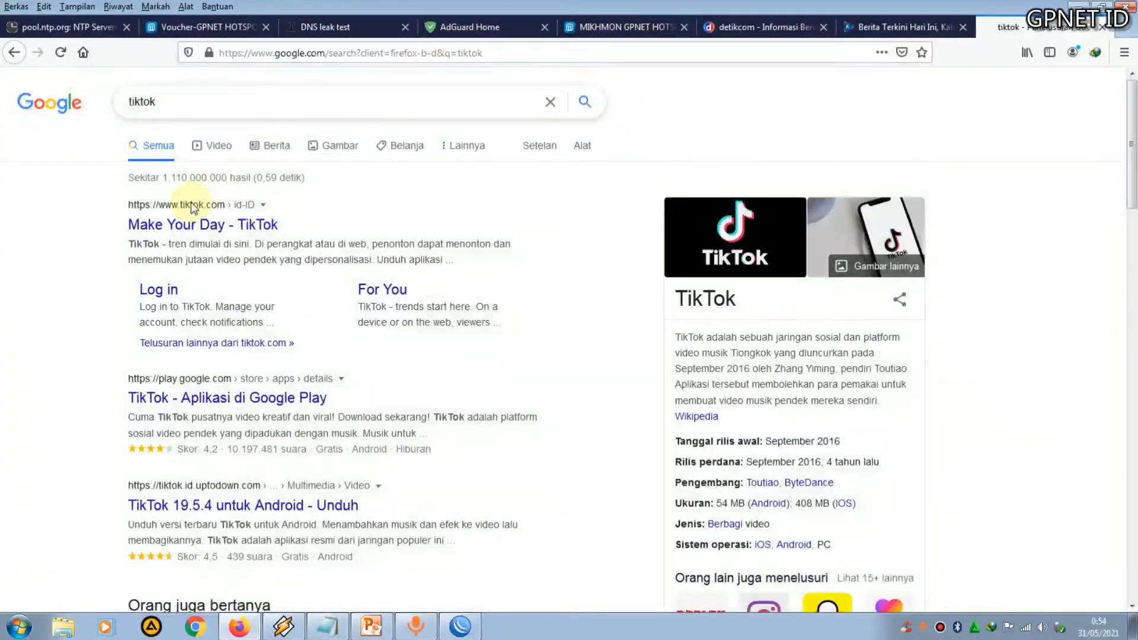
left_click(189, 225)
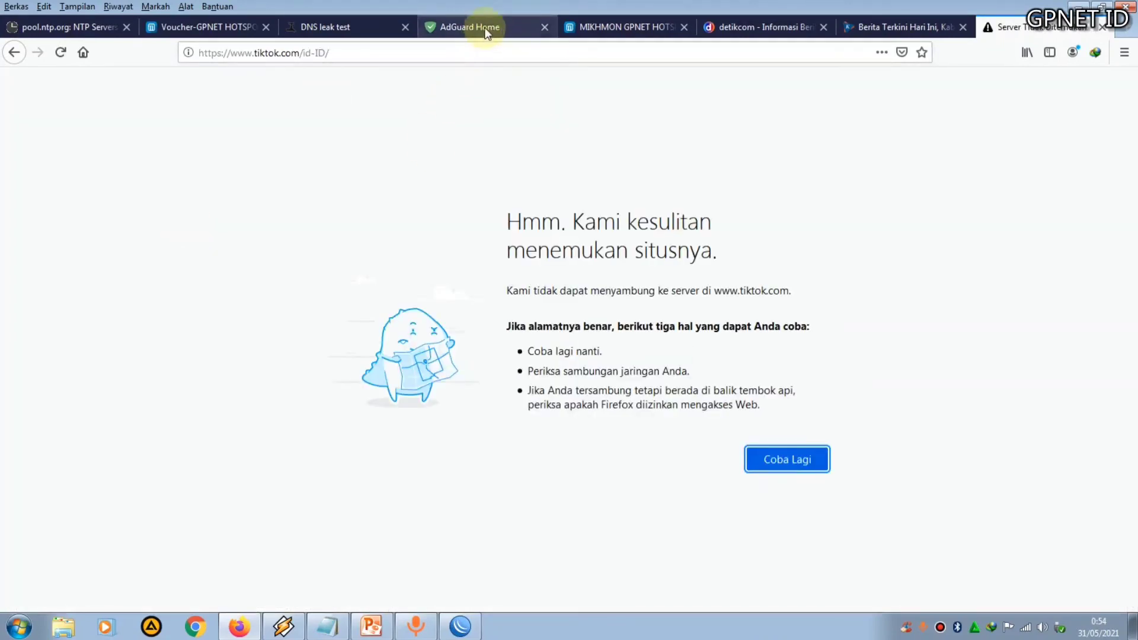
Open AdGuard Home's blocked services page and review which services are switched on
left_click(467, 27)
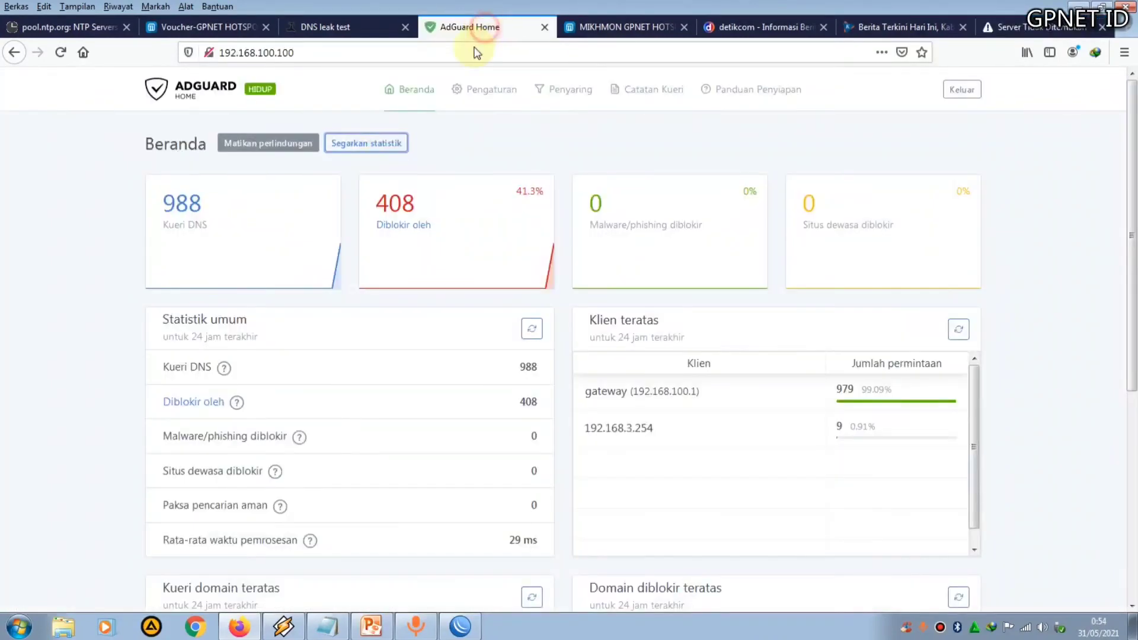
left_click(566, 94)
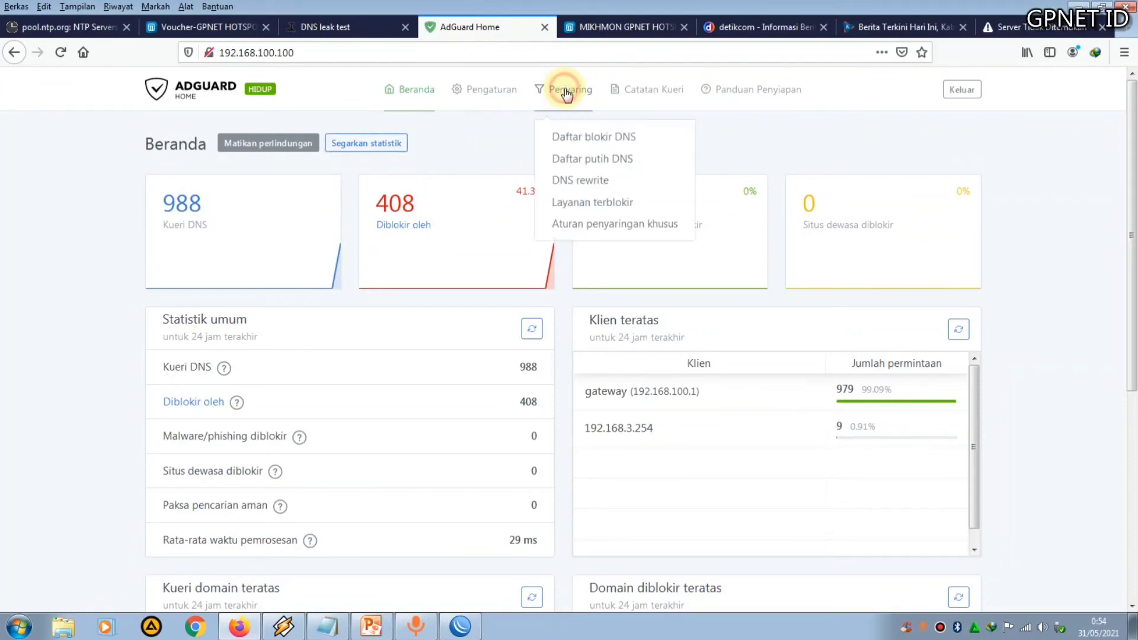
left_click(605, 206)
scroll(544, 348, "down", 6)
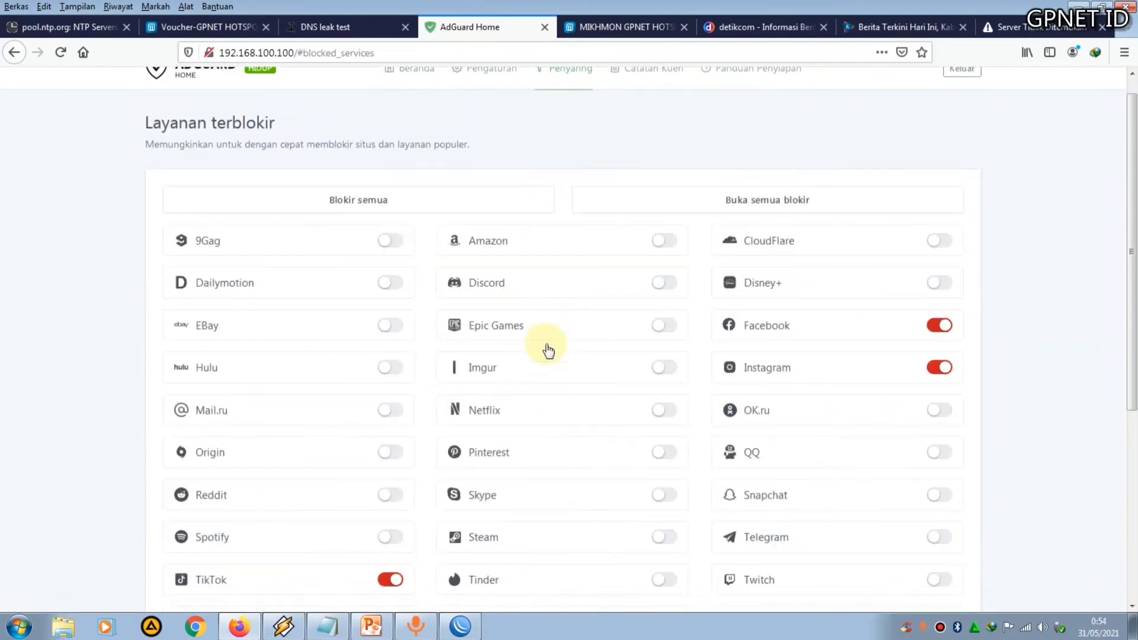
scroll(544, 343, "up", 3)
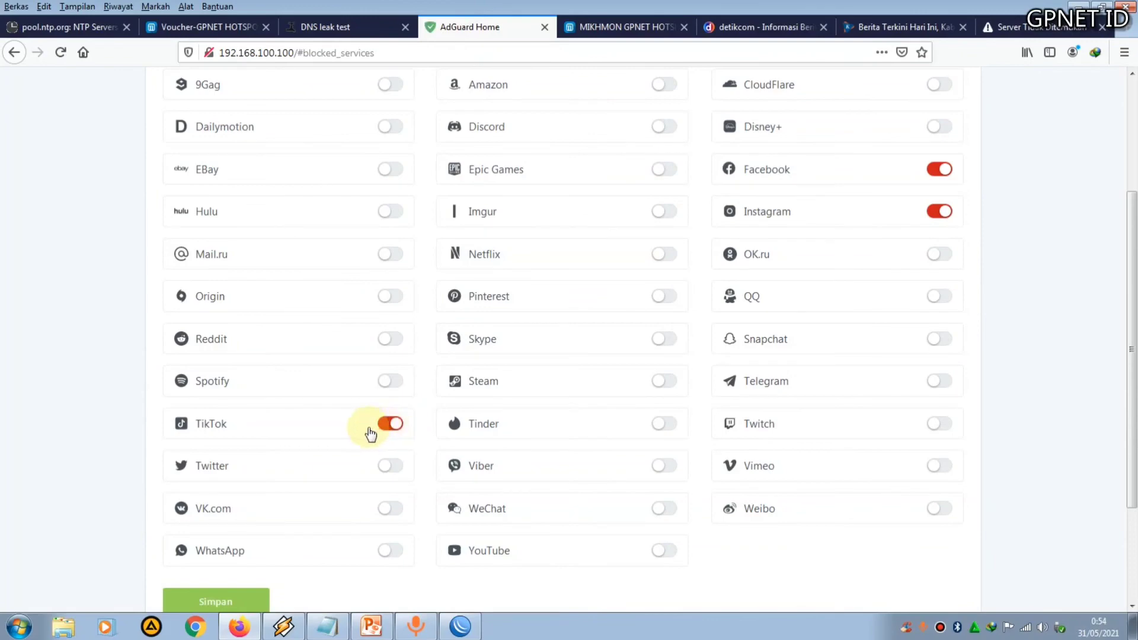
scroll(508, 409, "up", 1)
scroll(509, 409, "down", 2)
scroll(508, 409, "up", 2)
scroll(508, 410, "down", 1)
scroll(509, 410, "up", 3)
scroll(508, 410, "down", 2)
scroll(509, 409, "down", 1)
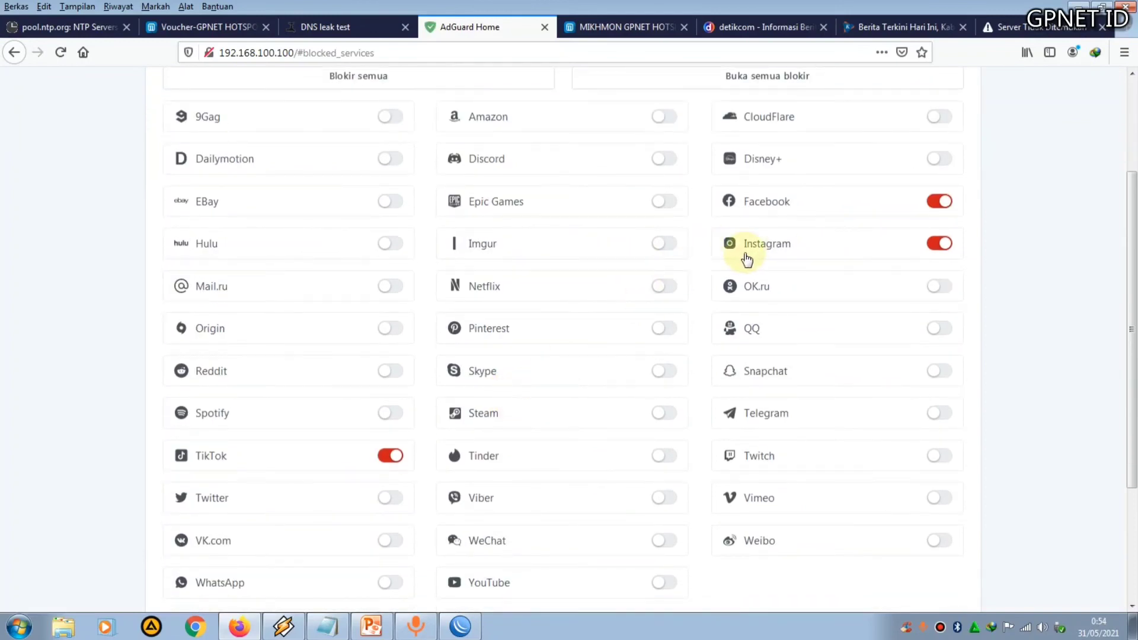
In a new tab, search Google for instagram and open the Instagram website result
left_click(1125, 31)
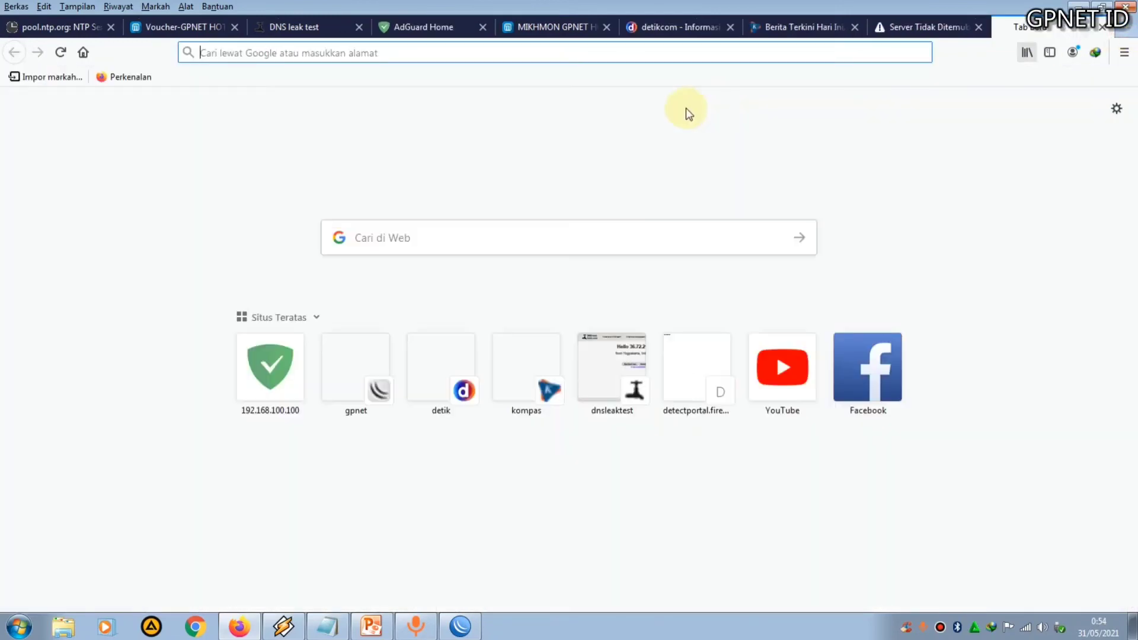
type("insta")
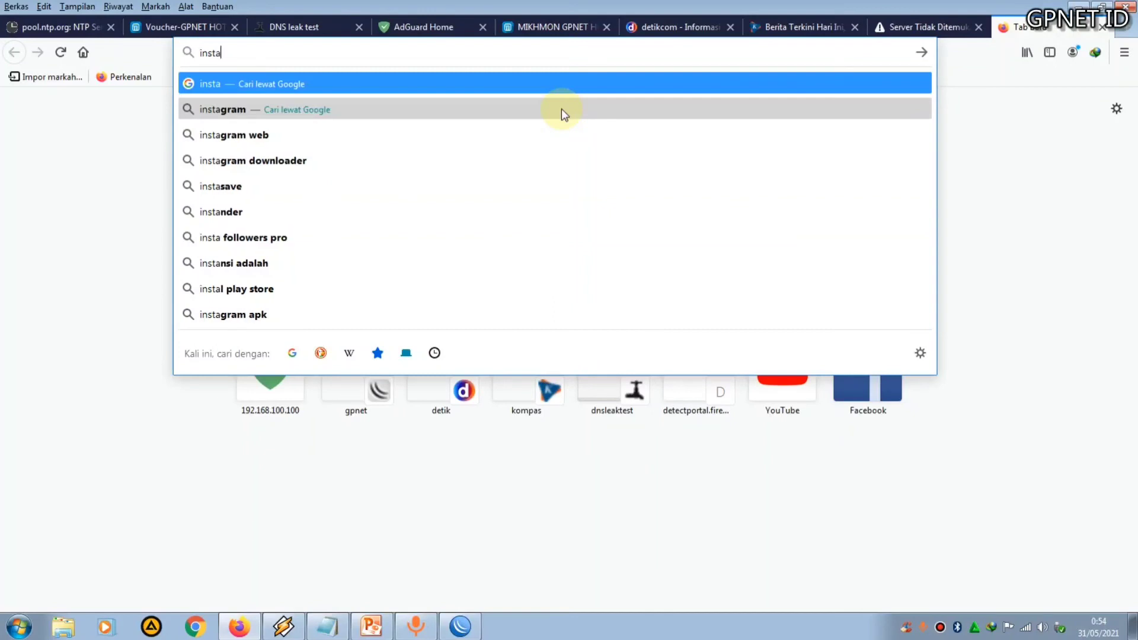
left_click(225, 112)
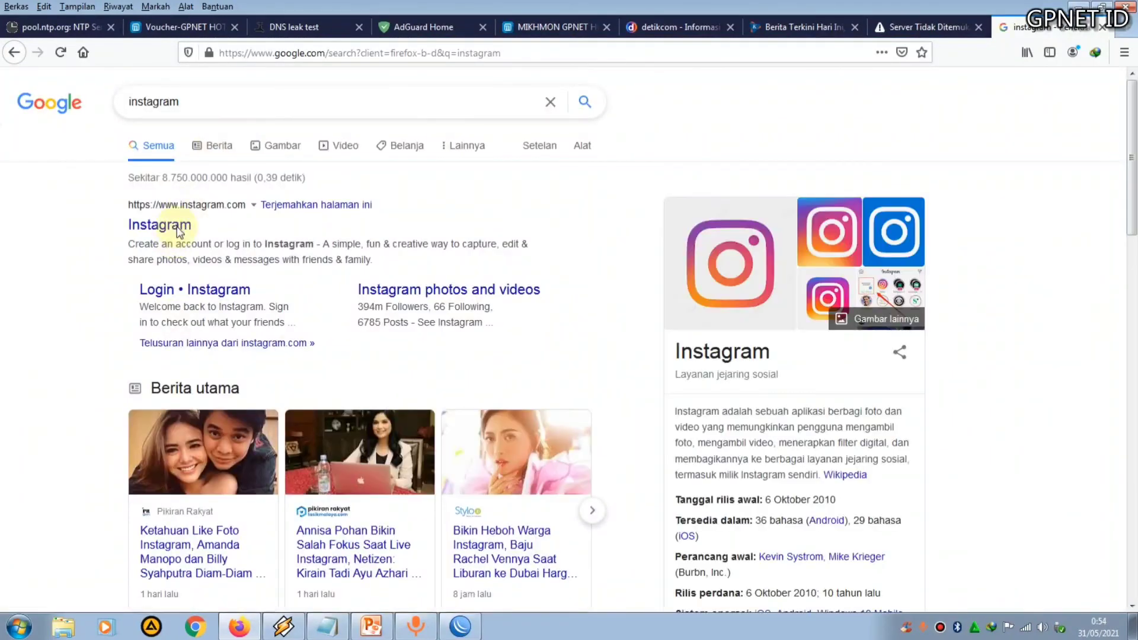
left_click(177, 231)
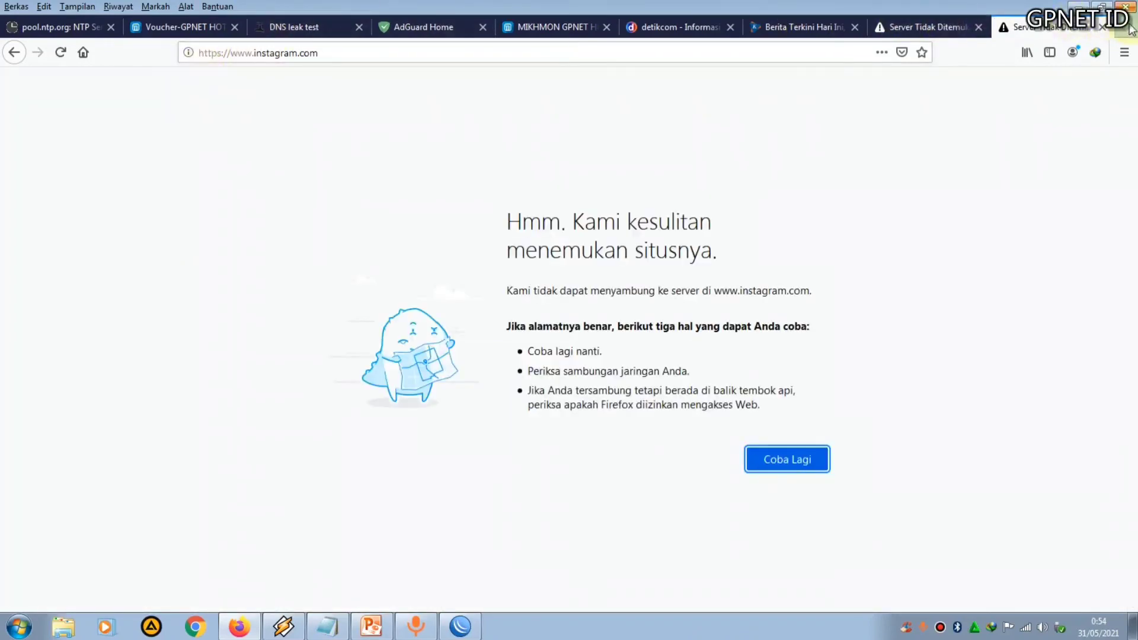
Open another new tab, search Google for facebook and open the Facebook website result
key("ctrl+t")
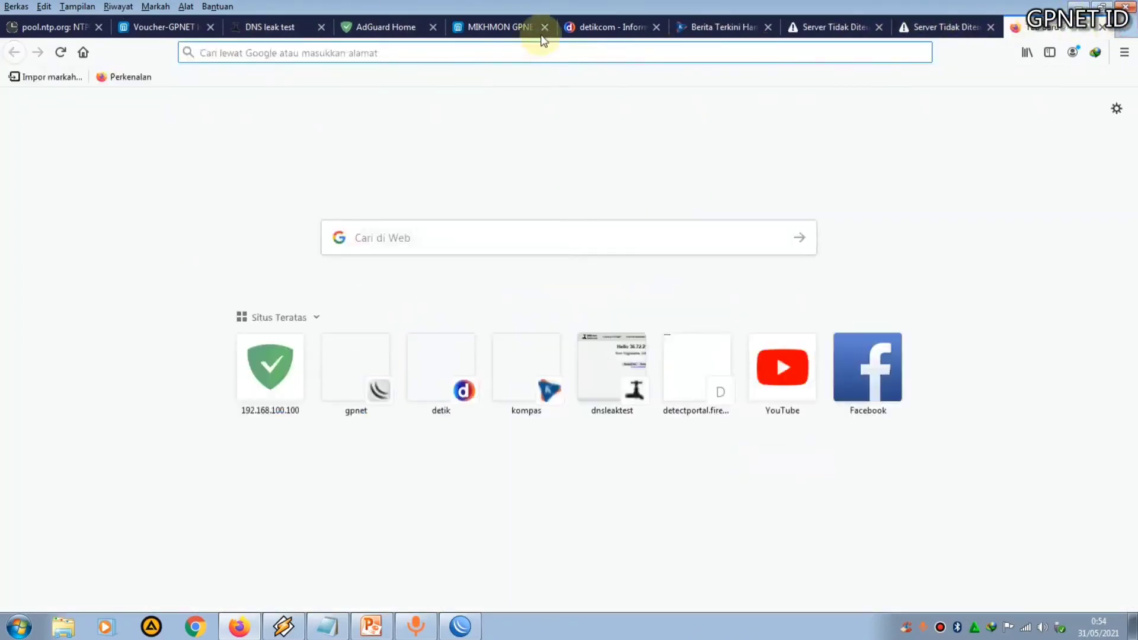
left_click(399, 27)
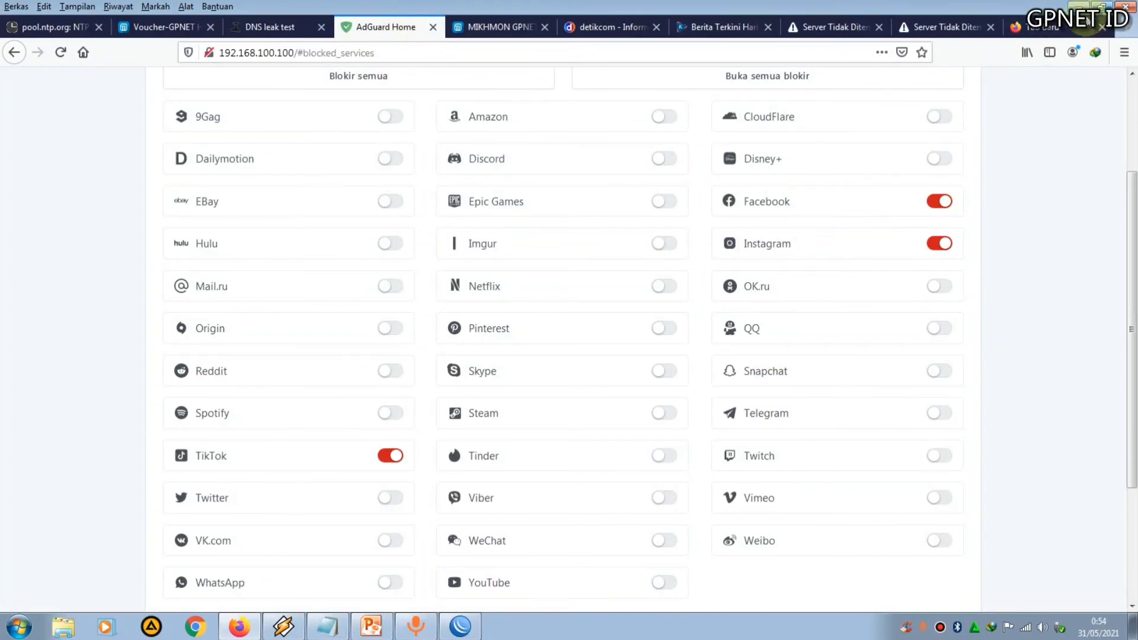
left_click(1032, 27)
type("face")
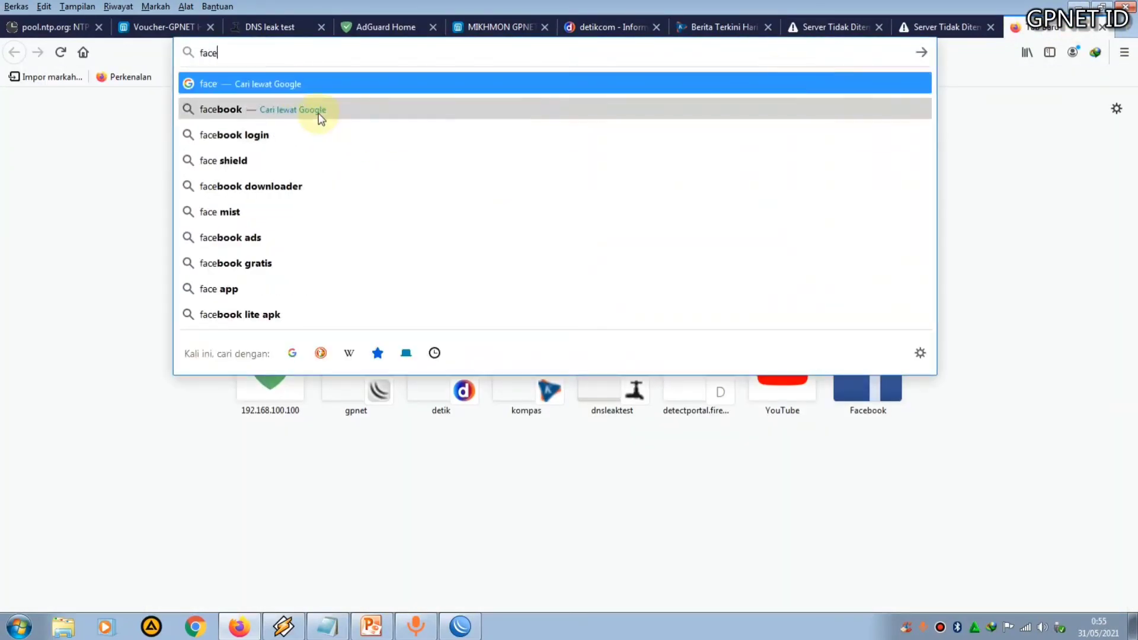
left_click(318, 110)
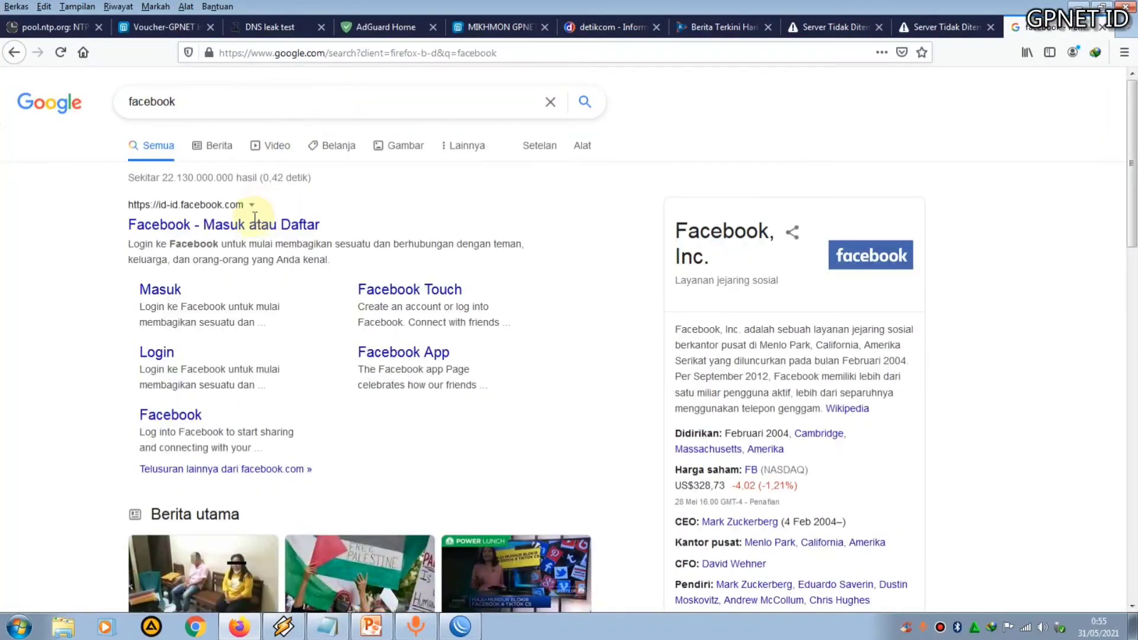
left_click(259, 230)
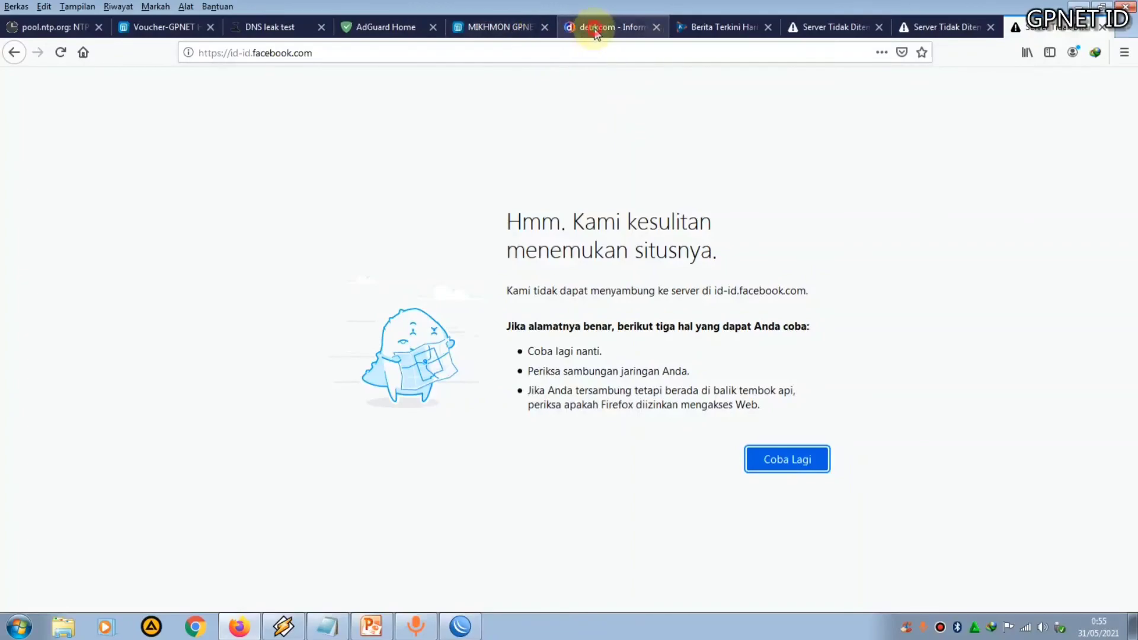
Scroll through the detik.com tab to check that it still loads
left_click(592, 27)
scroll(690, 276, "down", 5)
scroll(682, 317, "down", 4)
scroll(681, 317, "up", 10)
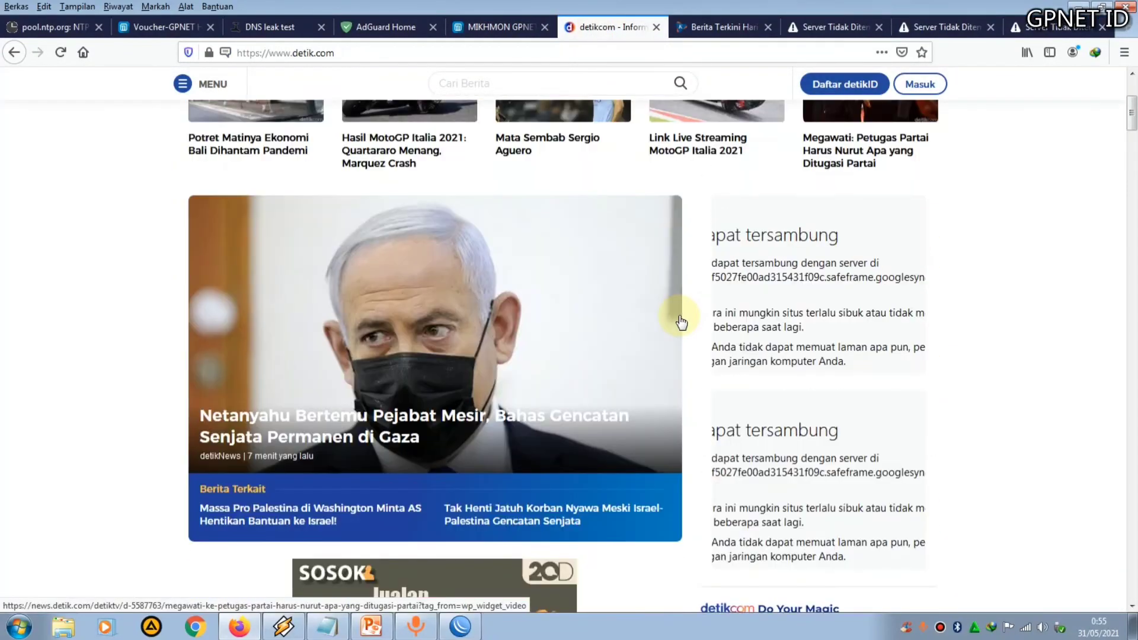
scroll(681, 317, "down", 14)
scroll(681, 318, "up", 12)
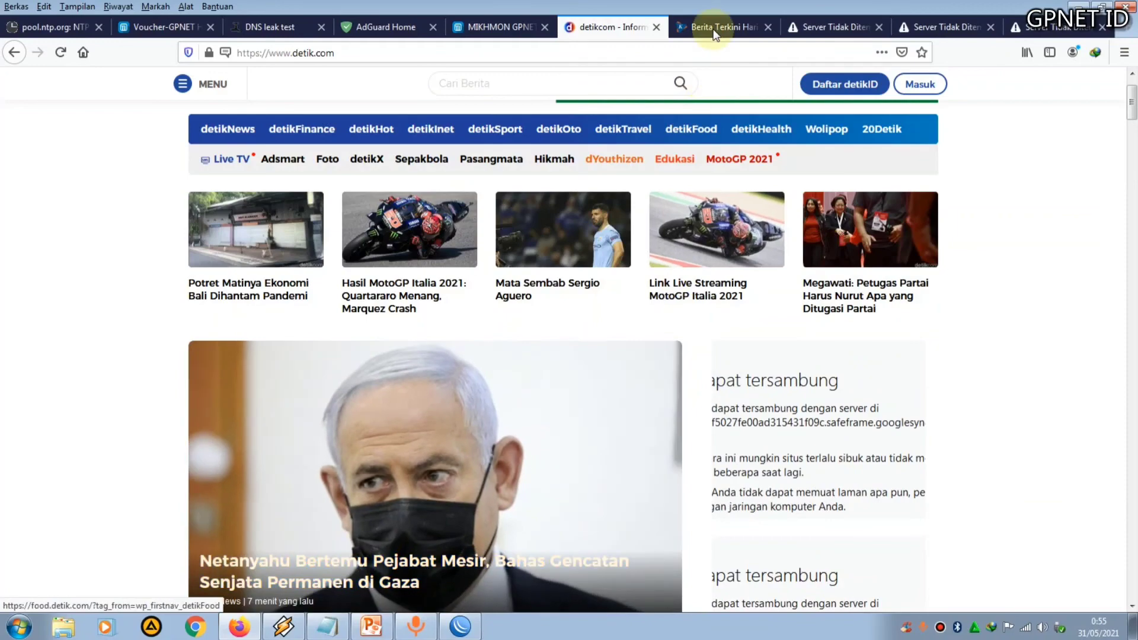
Scroll through the kompas.com tab, then close the TikTok tab
left_click(714, 29)
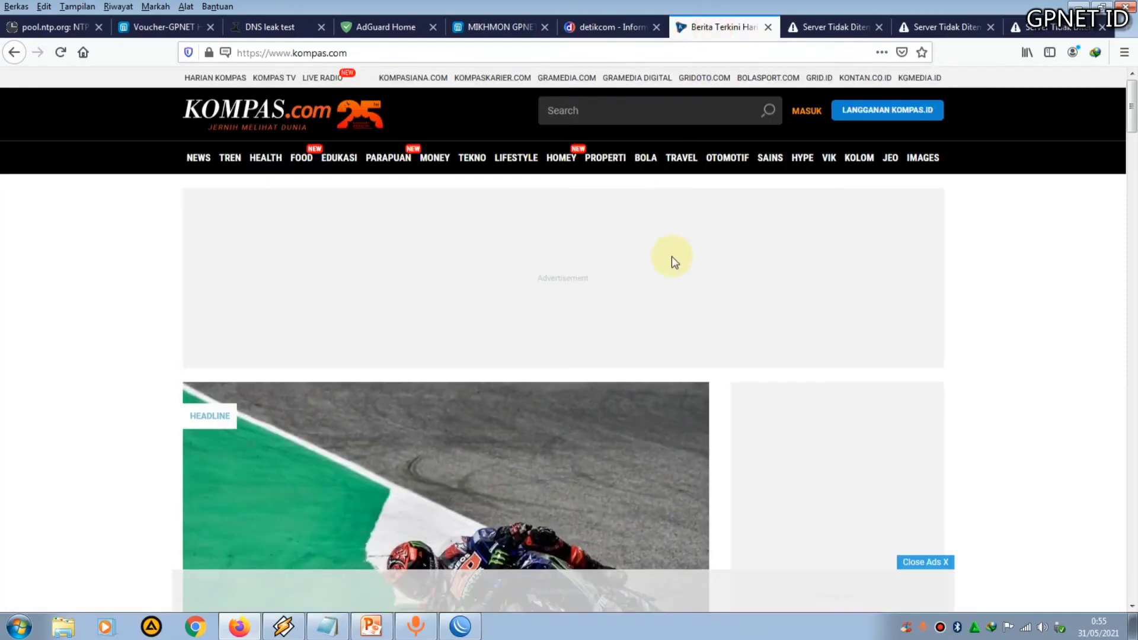
scroll(670, 259, "down", 10)
scroll(666, 324, "up", 10)
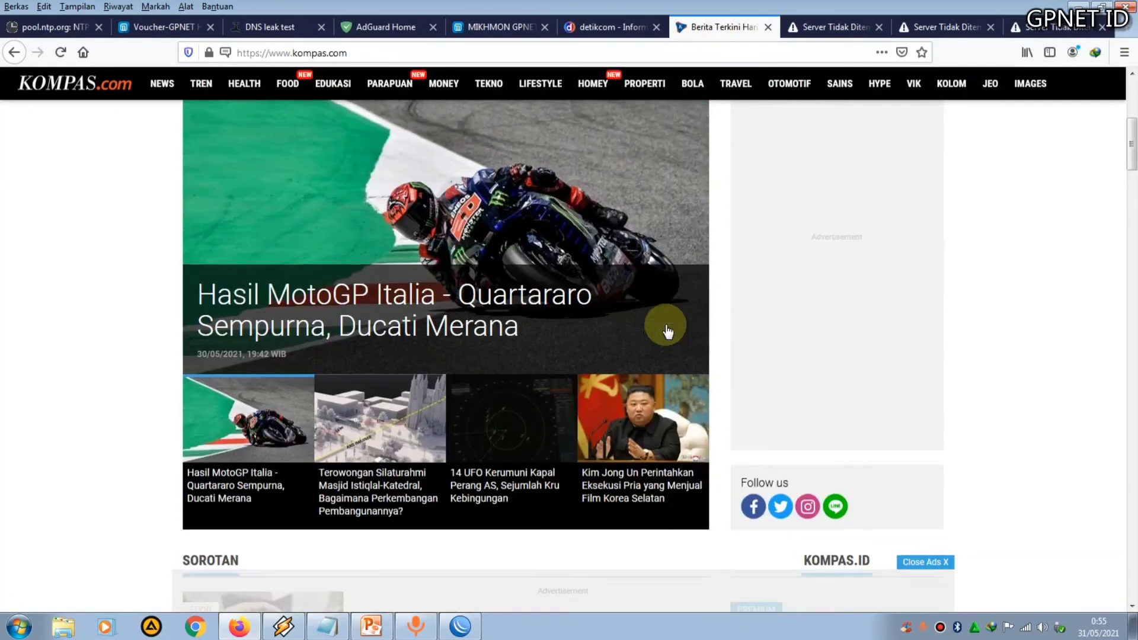
scroll(668, 336, "down", 5)
scroll(667, 336, "up", 5)
scroll(670, 337, "down", 4)
scroll(672, 338, "down", 12)
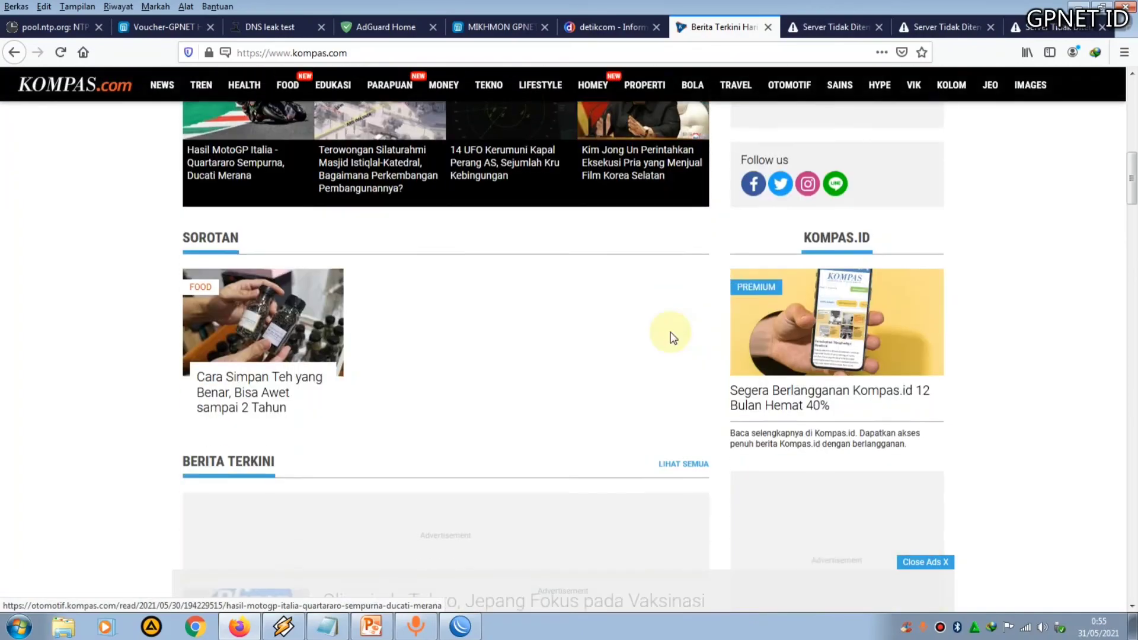
scroll(670, 337, "up", 4)
scroll(671, 337, "up", 12)
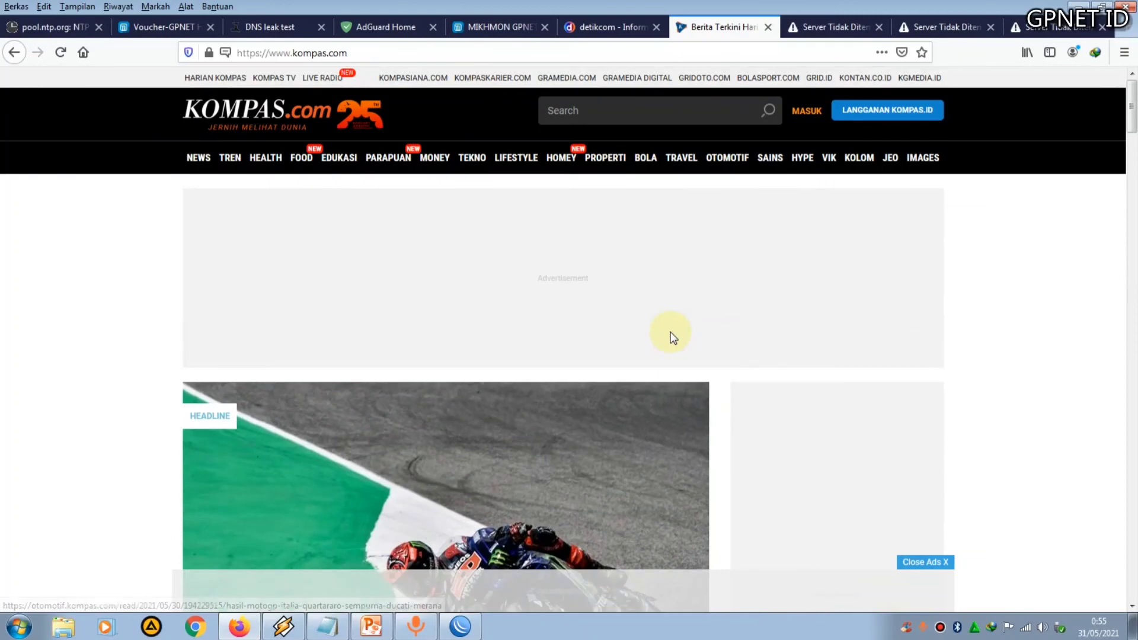
left_click(821, 29)
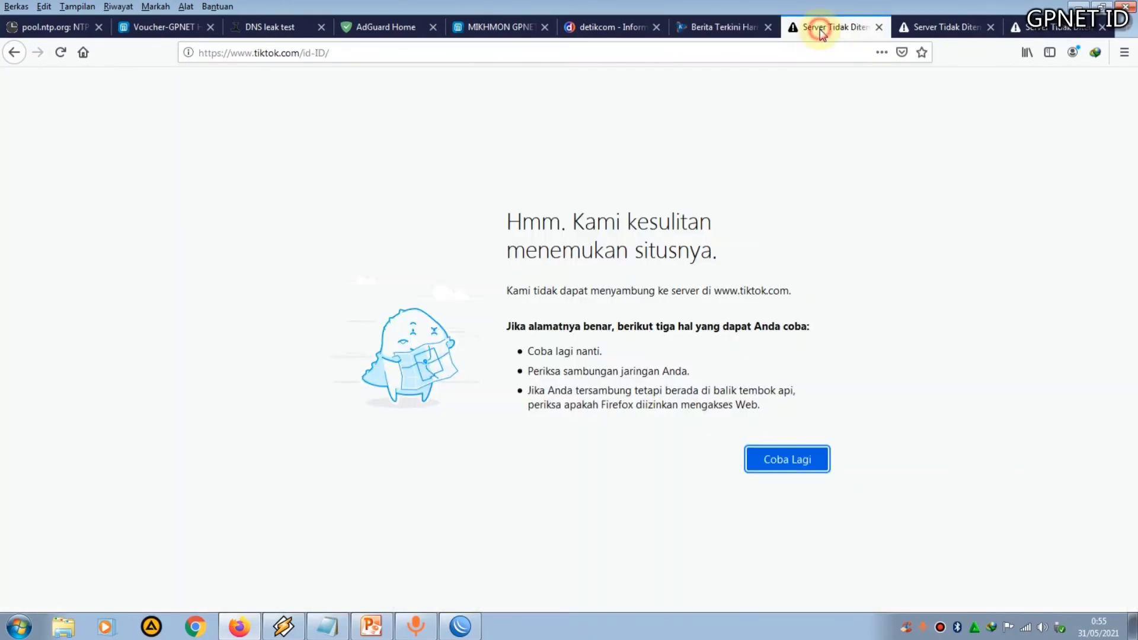
left_click(879, 27)
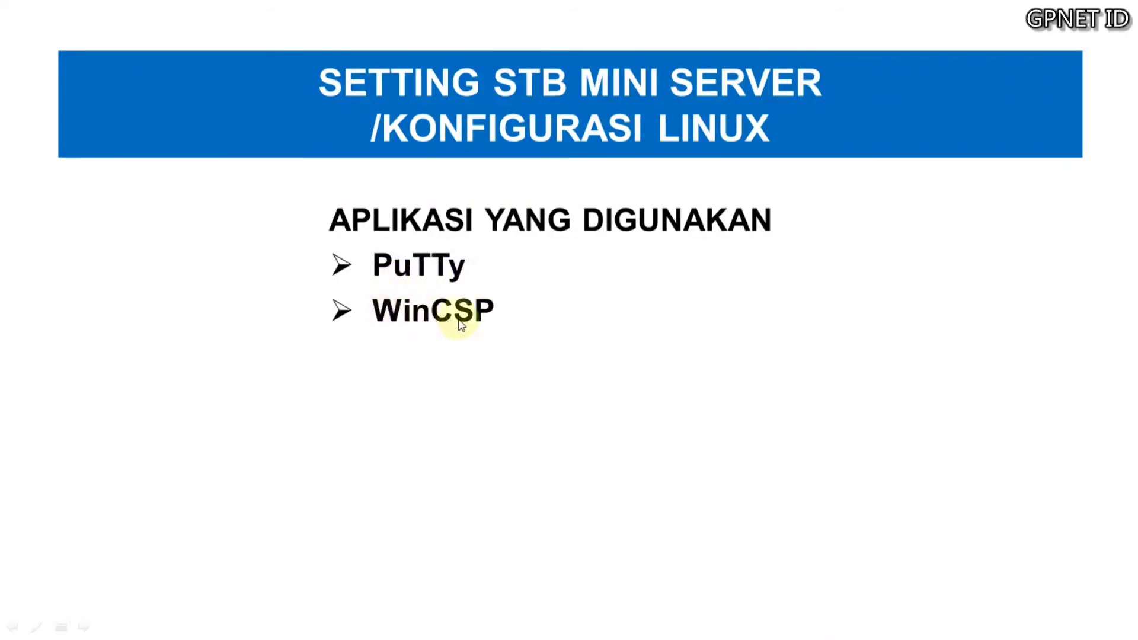
key("Escape")
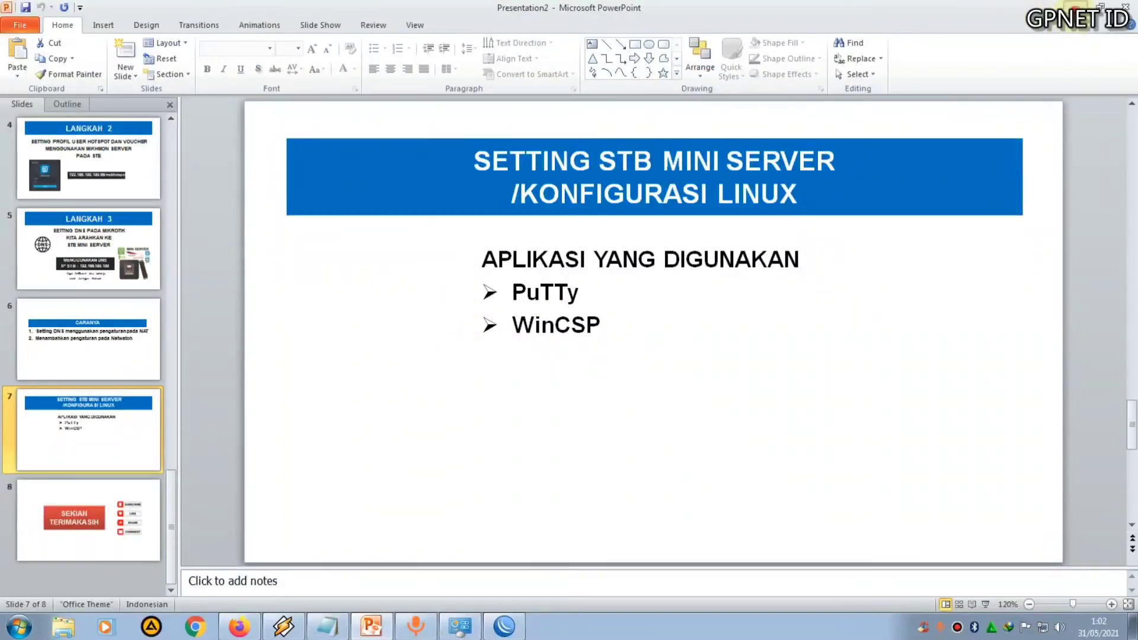
key("super+d")
right_click(350, 148)
left_click(365, 184)
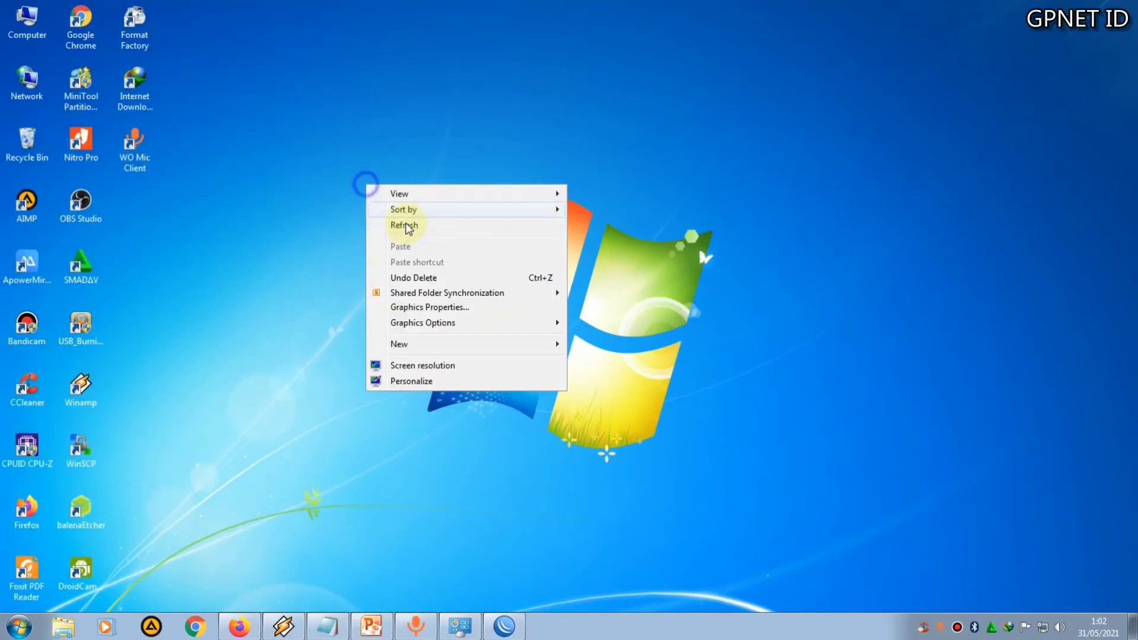
Launch PuTTY and load the saved Mini Server session for 192.168.100.100
left_click(19, 626)
left_click(128, 222)
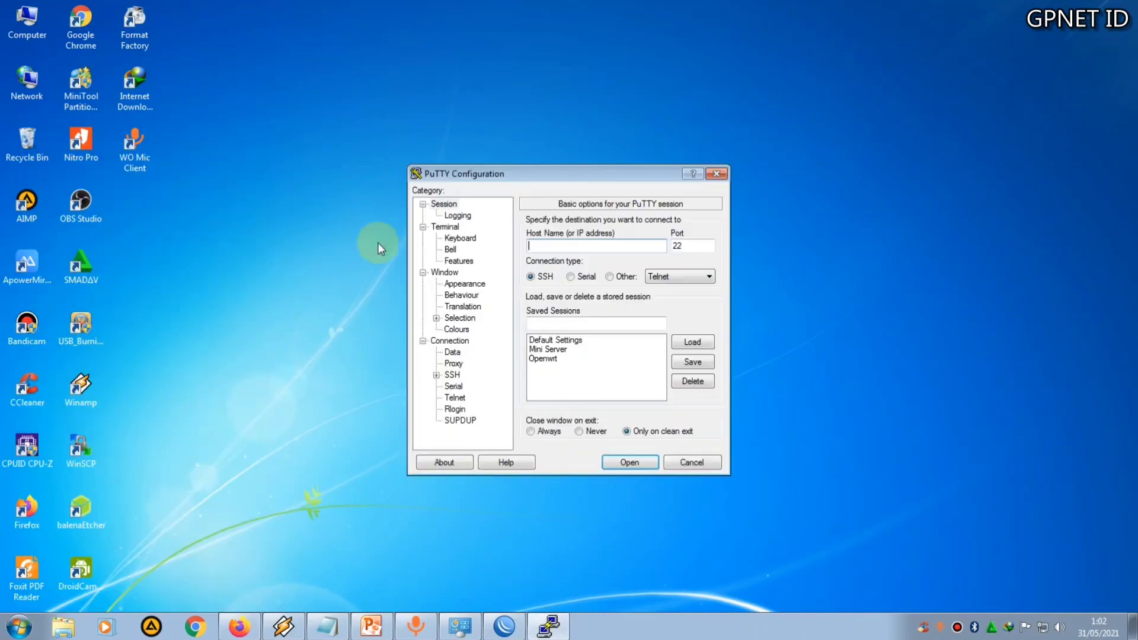
left_click(537, 349)
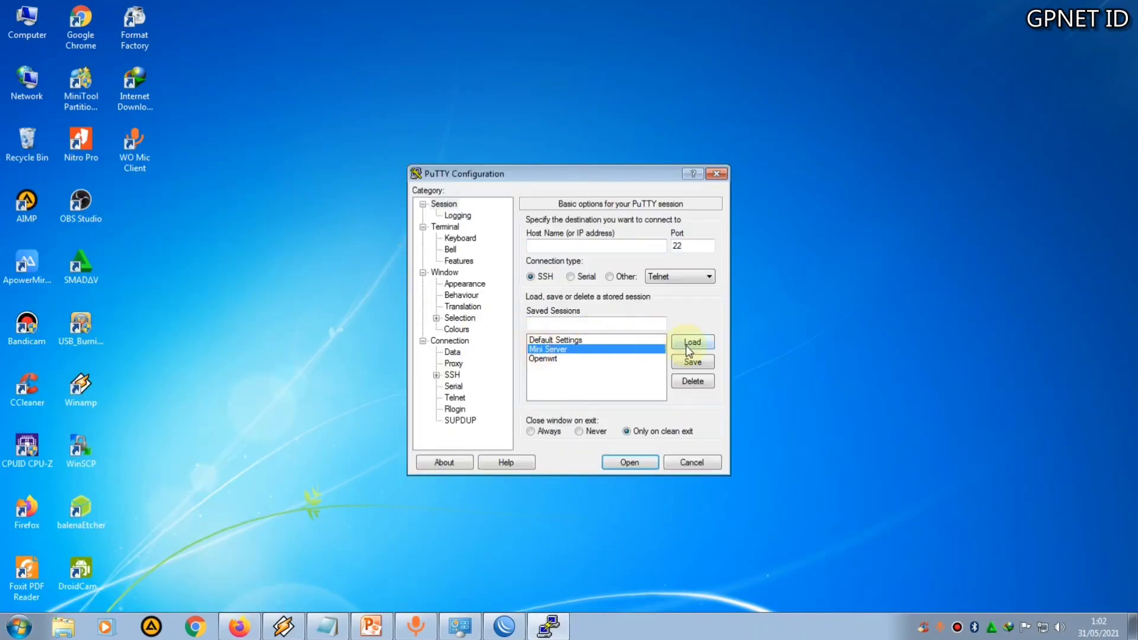
left_click_drag(546, 169, 418, 184)
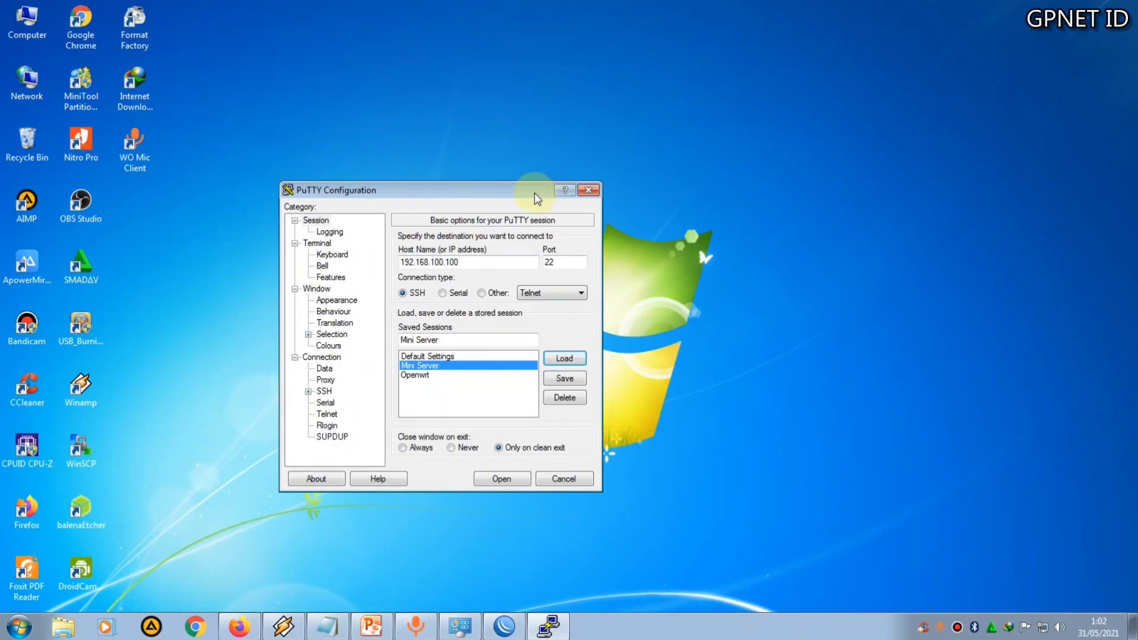
left_click_drag(493, 194, 516, 187)
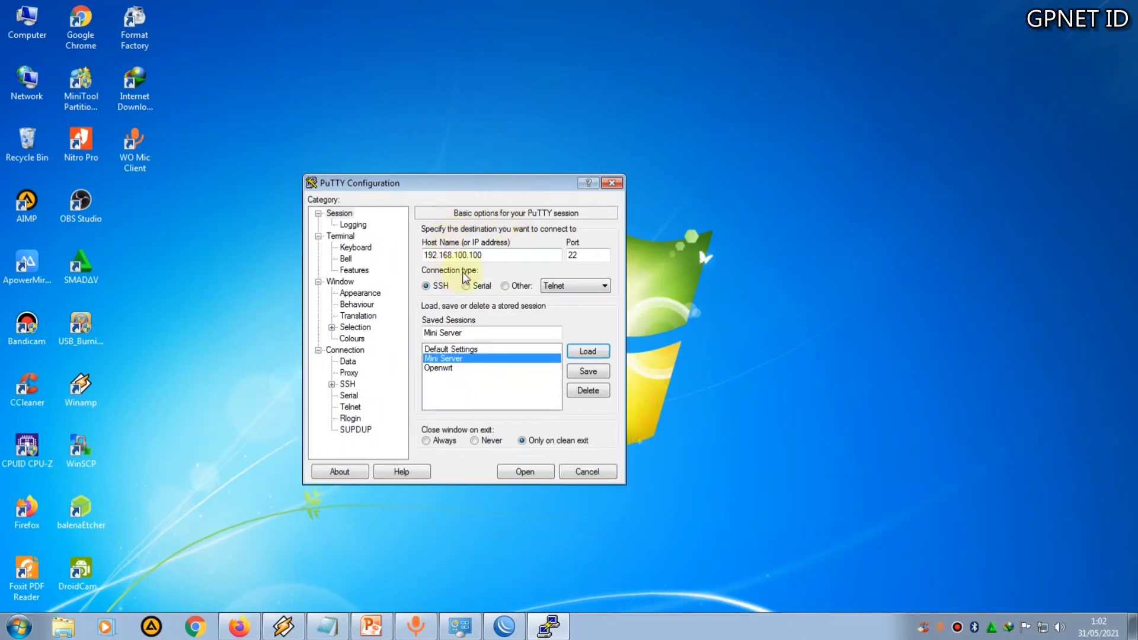
Open the Mini Server SSH session and log in as root with the account password
left_click(538, 472)
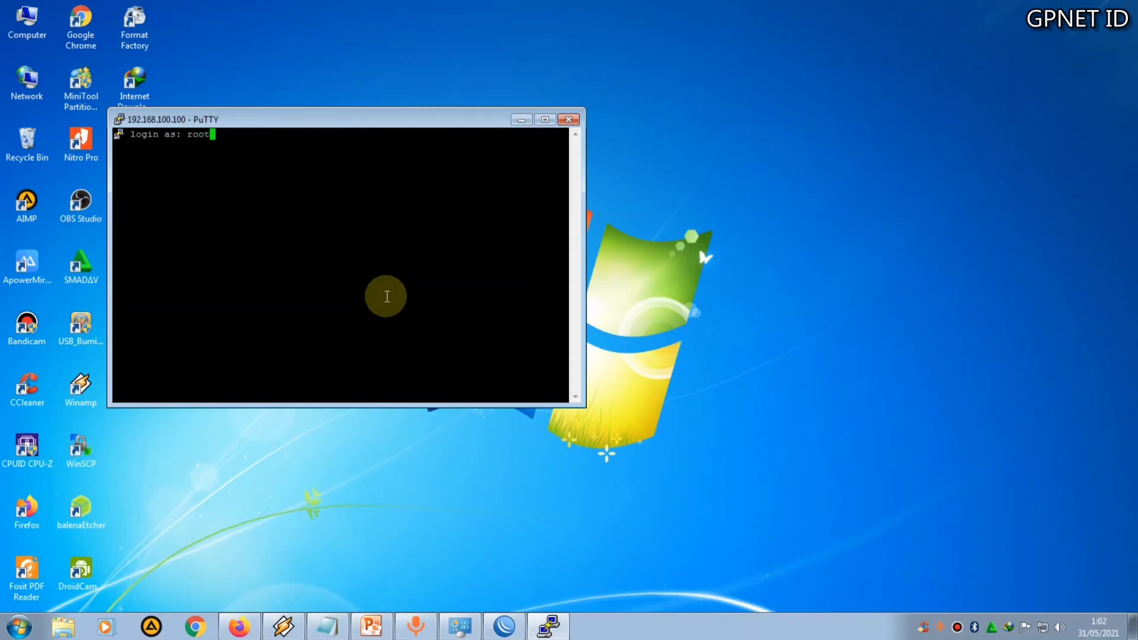
type("root")
key("Return")
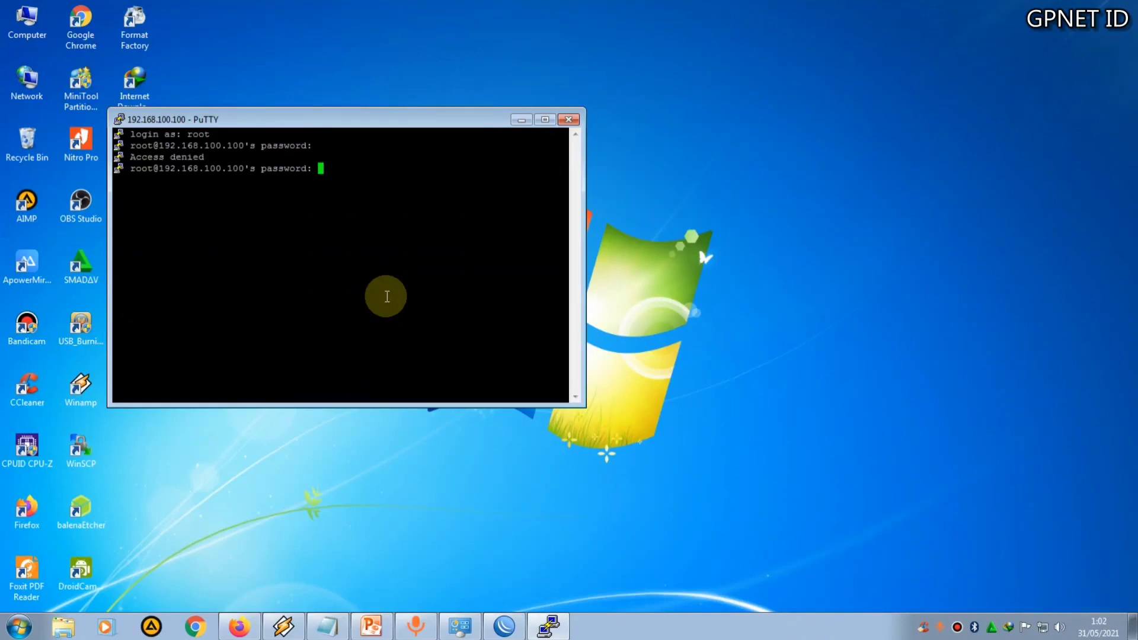
key("Return")
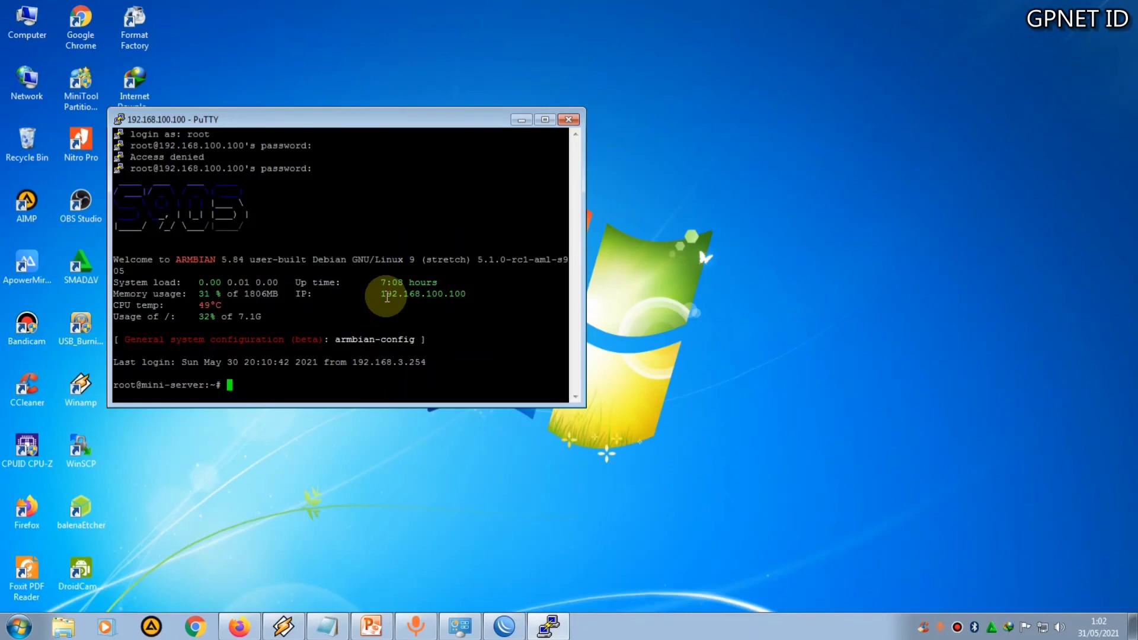
Copy the armbian-config command from the login banner and run it in the terminal
left_click(337, 342)
left_click_drag(337, 342, 414, 340)
right_click(413, 339)
key("Return")
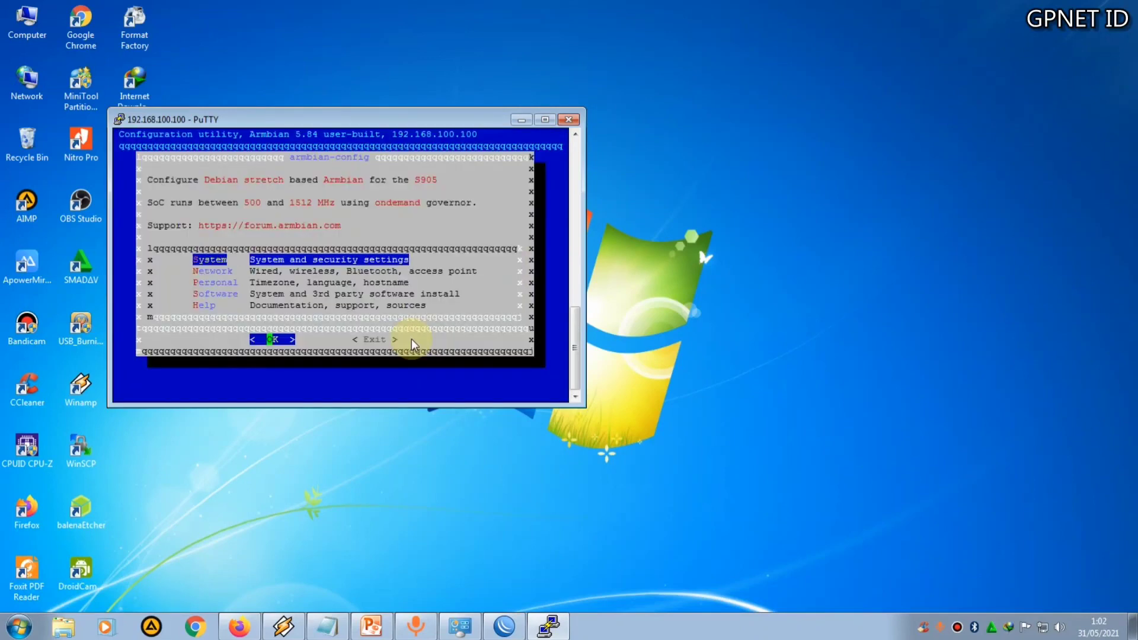
Enlarge the terminal window and open the System settings section of armbian-config
left_click_drag(474, 108, 477, 28)
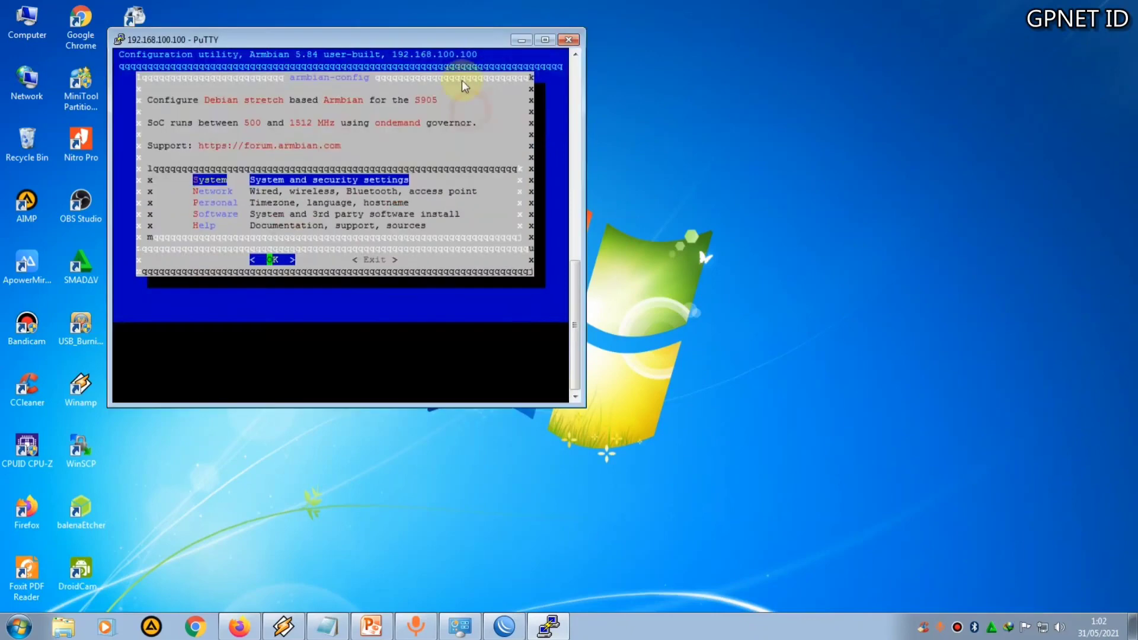
left_click_drag(370, 405, 370, 486)
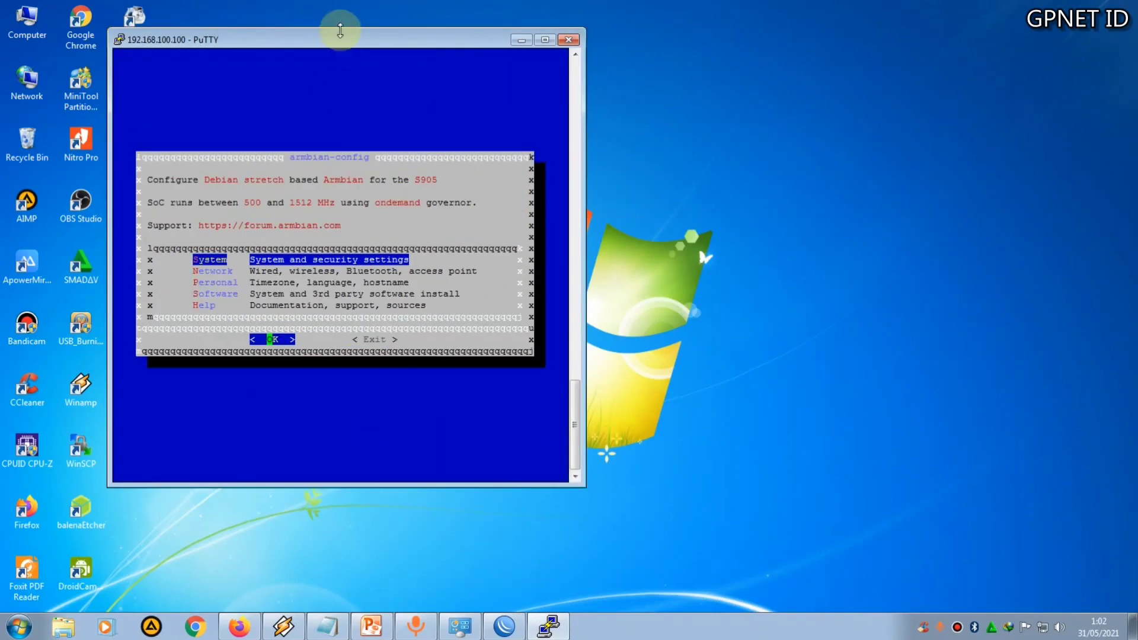
left_click_drag(343, 42, 536, 97)
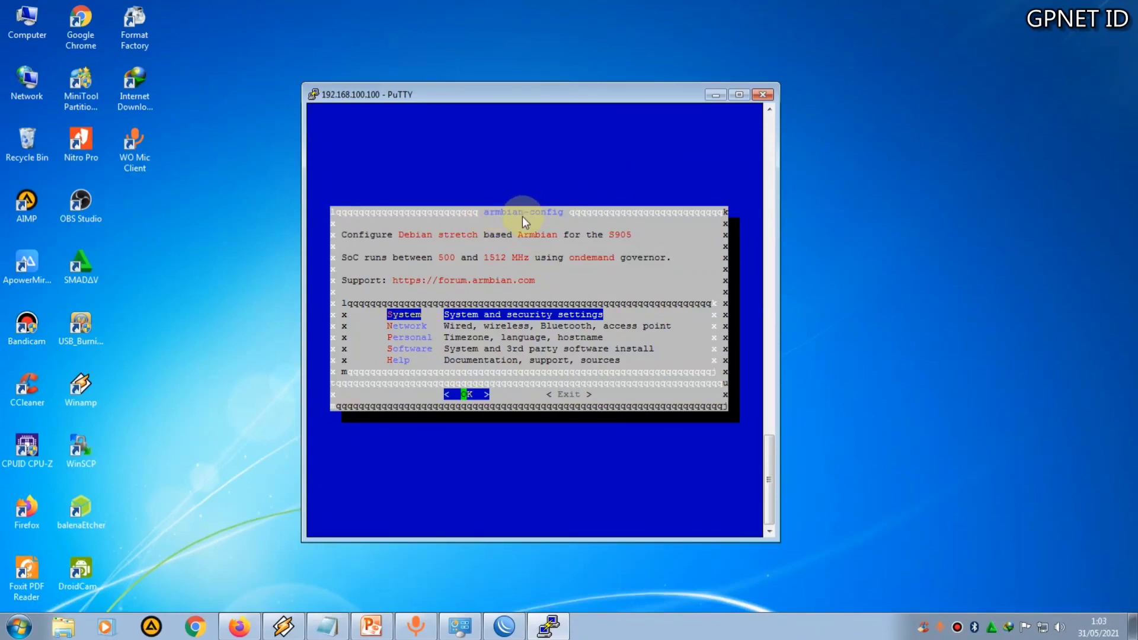
key("Down")
key("Down")
key("Down")
key("Down")
key("Up")
key("Up")
key("Up")
key("Up")
key("Down")
key("Down")
key("Down")
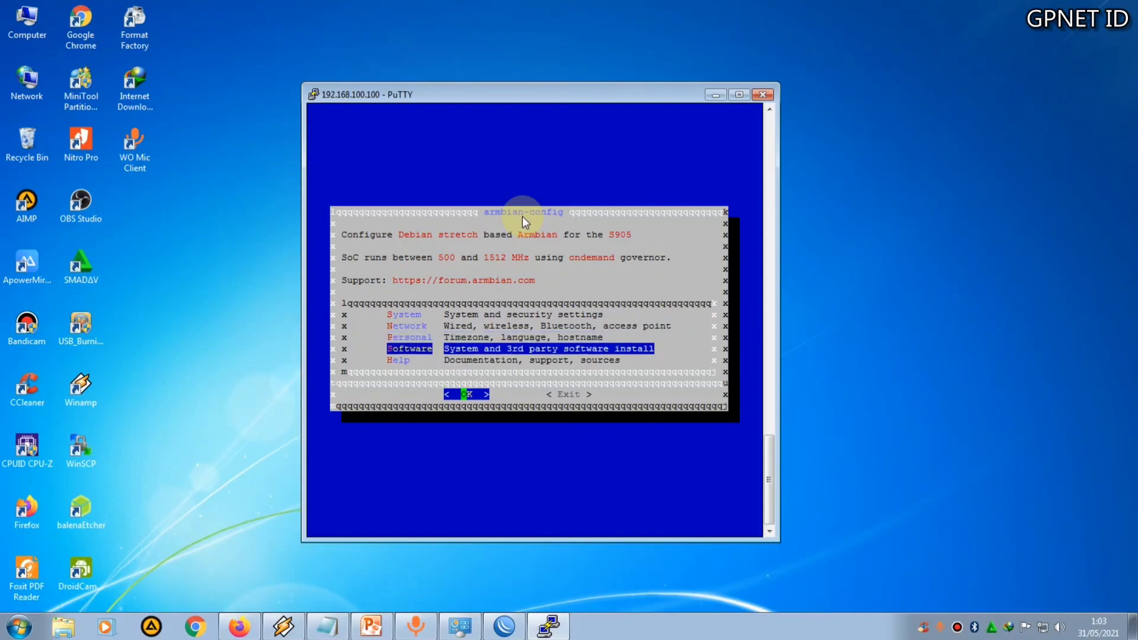
key("Up")
key("Up")
key("Up")
key("Return")
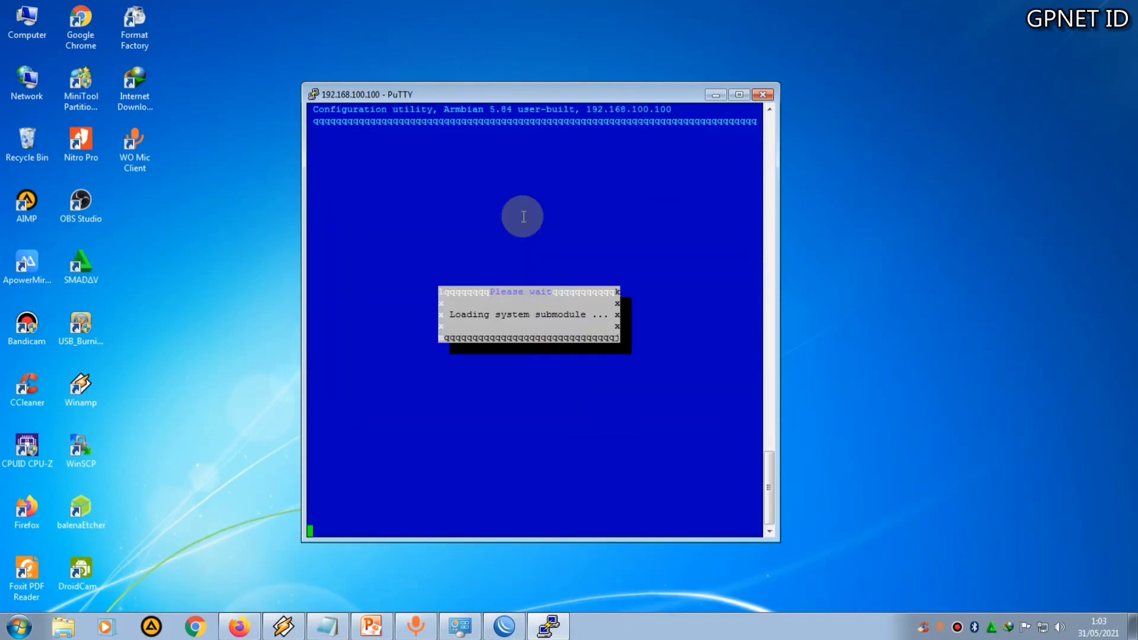
Browse the System settings options and return to the main armbian-config menu
key("Down")
key("Down")
key("Down")
key("Down")
key("Down")
key("Down")
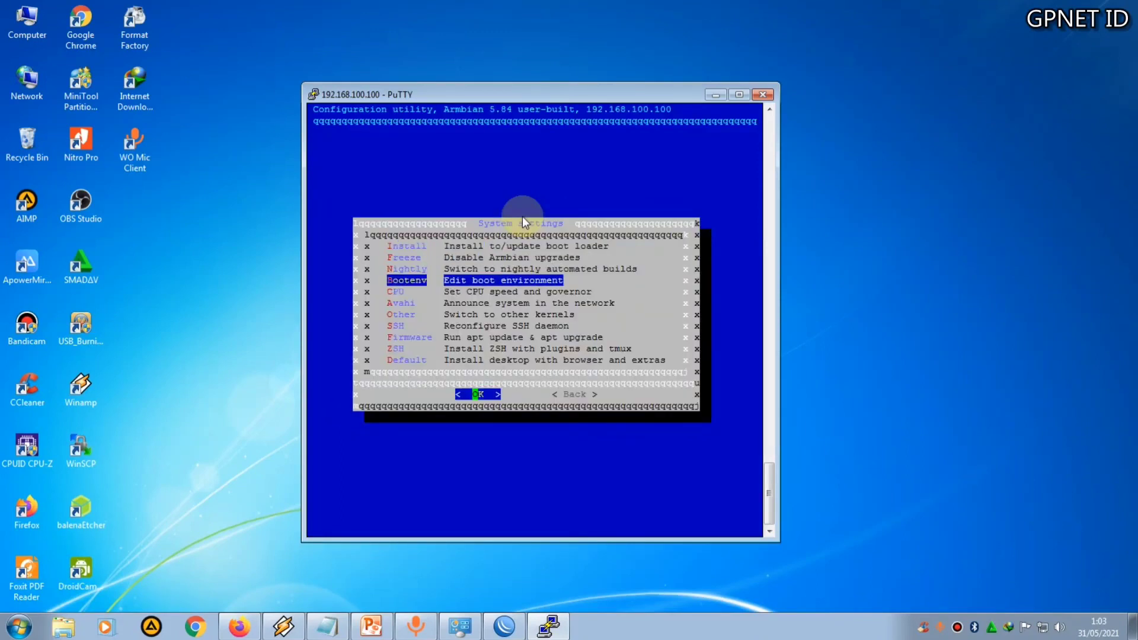
key("Down")
key("Down")
key("Down")
key("Up")
key("Up")
key("Up")
key("Up")
key("Up")
key("Up")
key("Up")
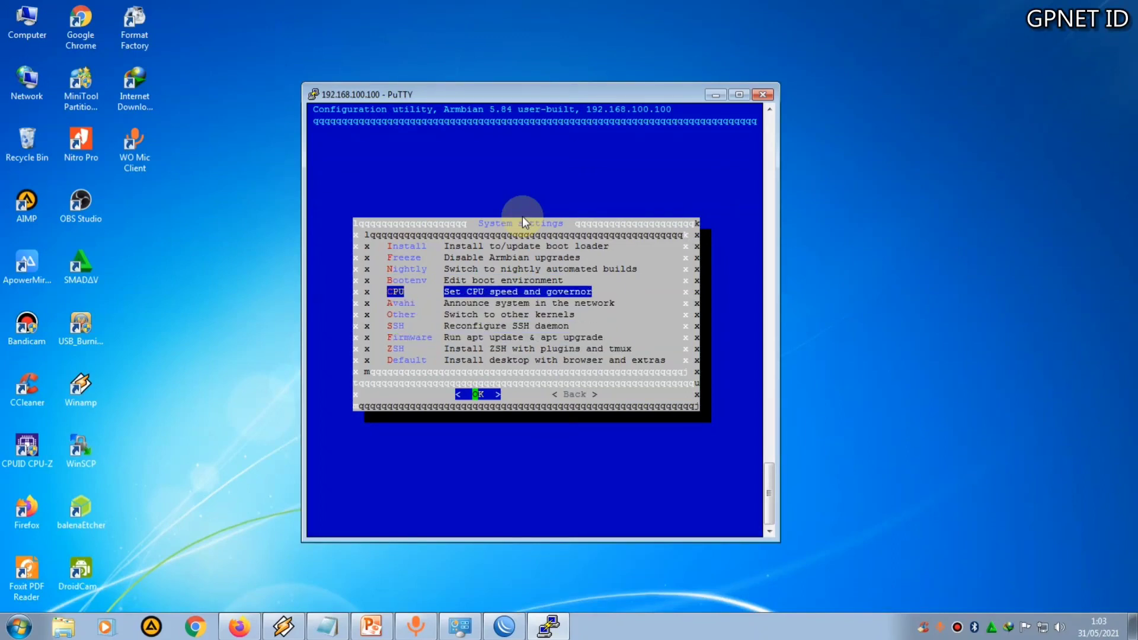
key("Up")
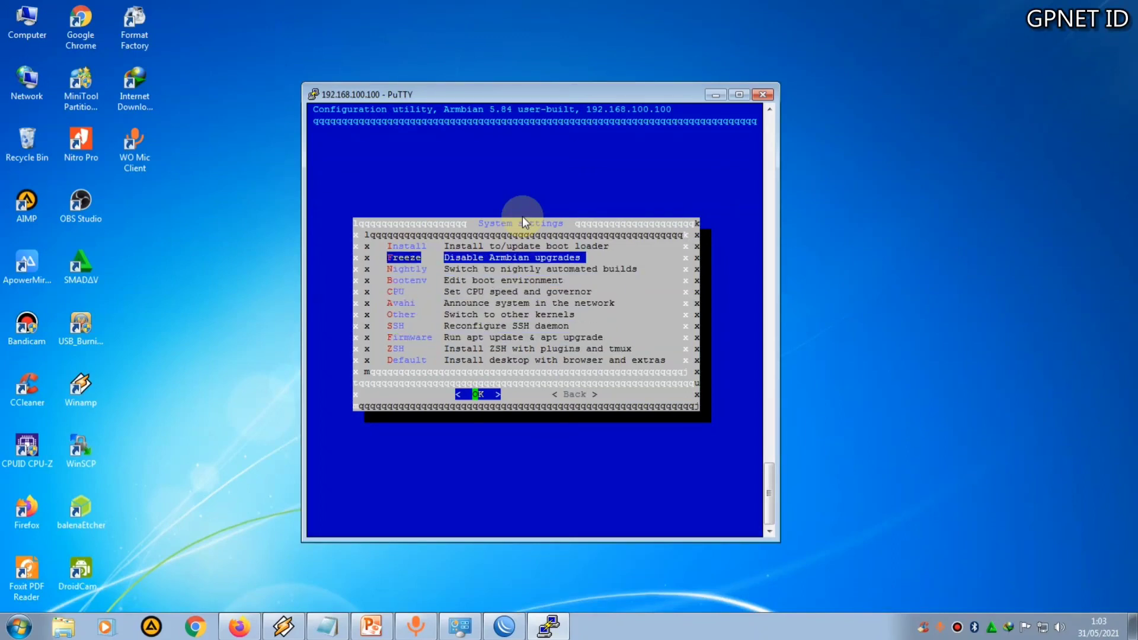
key("Down")
key("Down")
key("Tab")
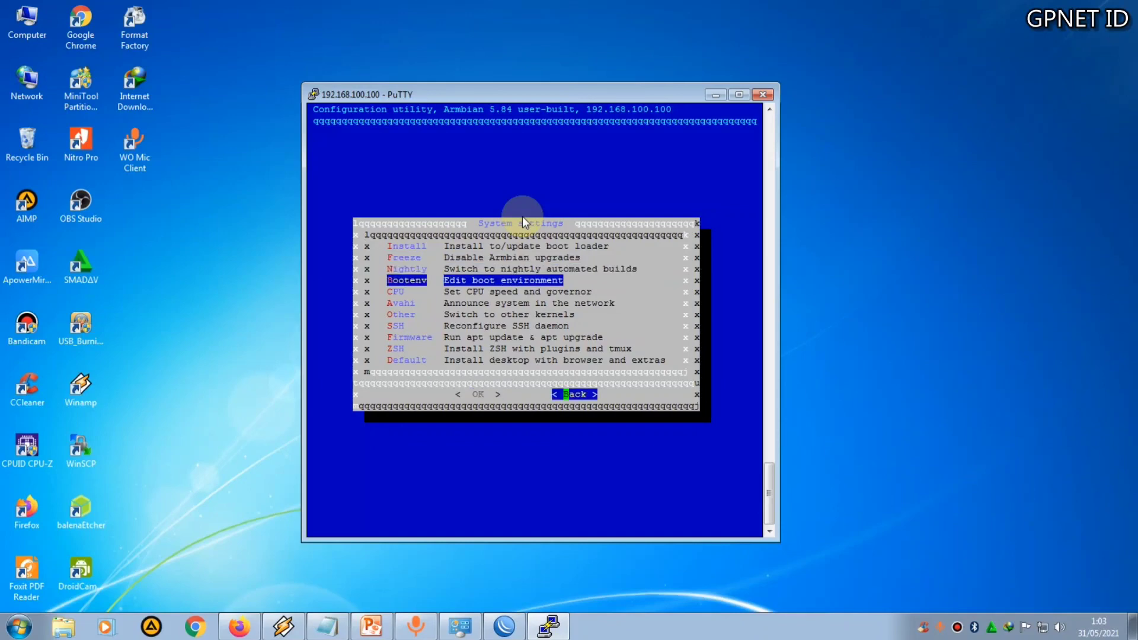
key("Return")
Open the Network section's Advanced option to review /etc/network/interfaces, then cancel without saving
key("Down")
key("Return")
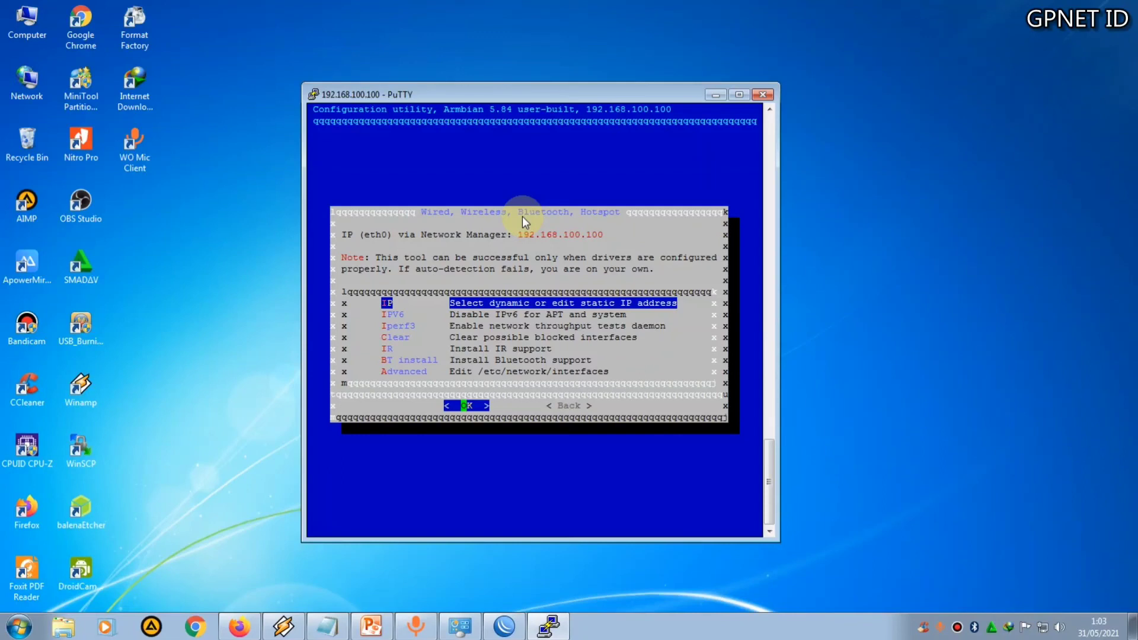
key("Down")
key("Down")
key("Down")
key("Down")
key("Down")
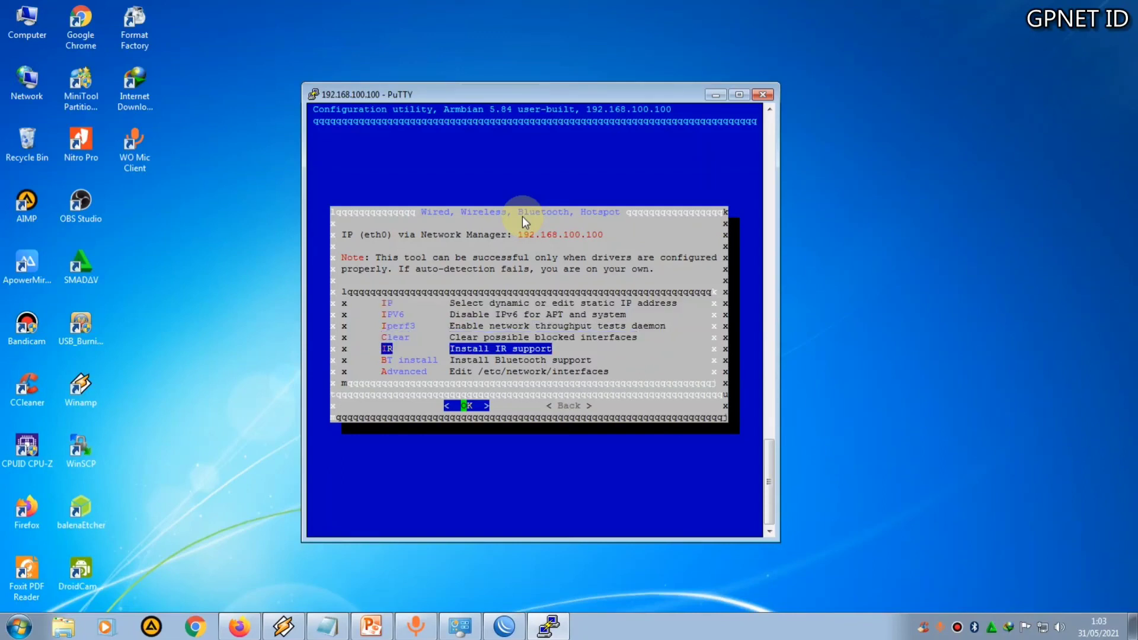
key("Down")
key("Return")
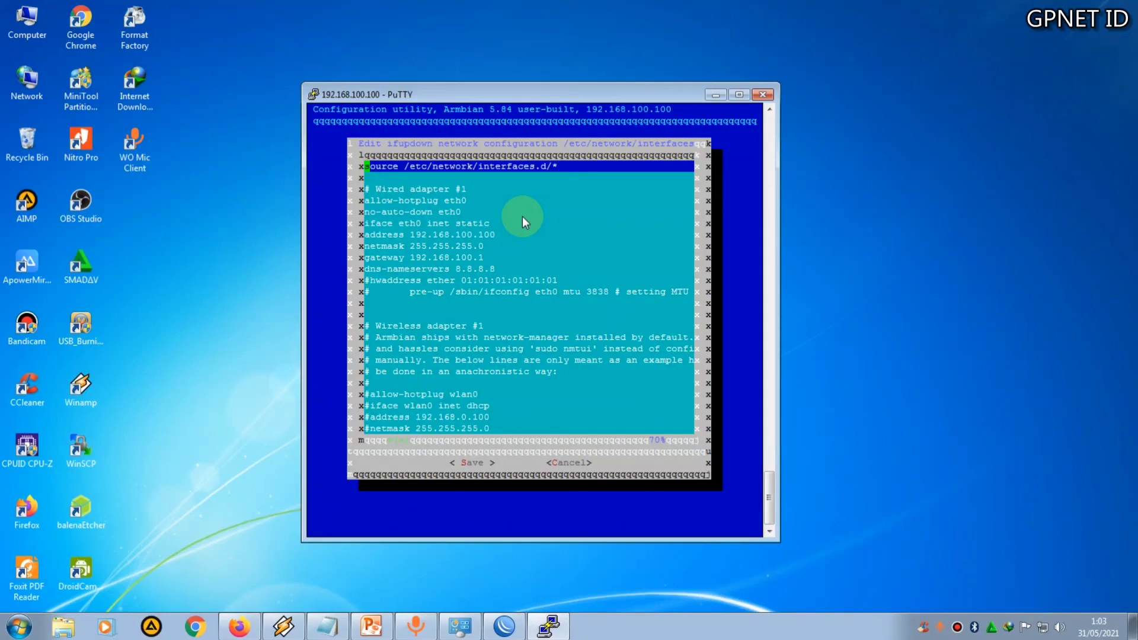
type("c")
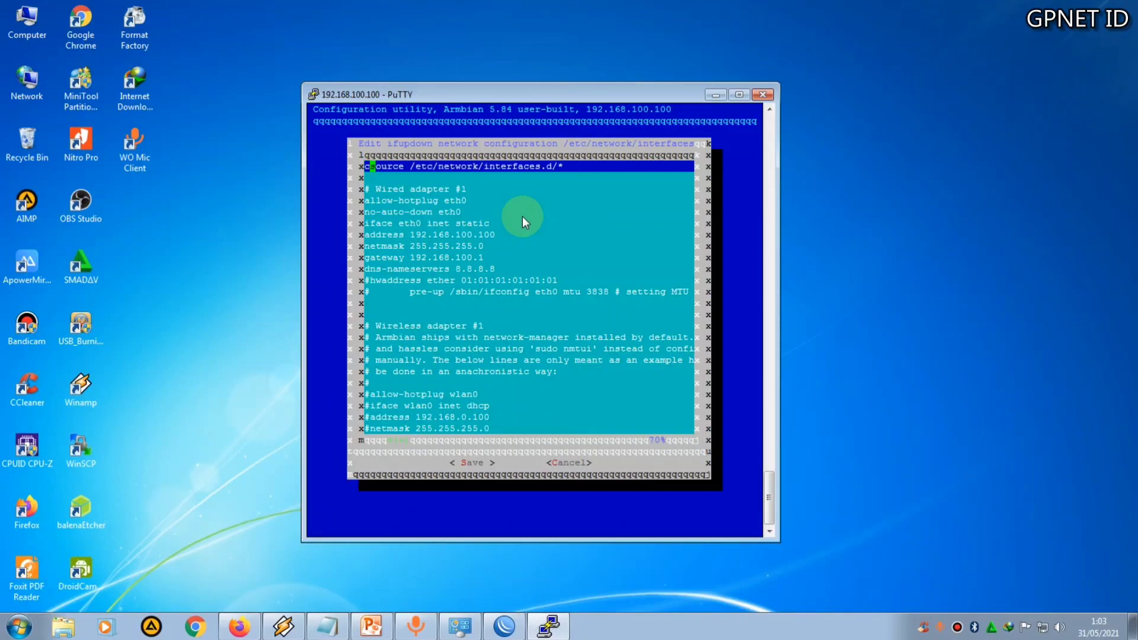
key("Down")
key("Down")
key("Down")
key("Down")
key("Down")
key("Down")
key("Down")
key("Down")
key("Down")
key("Down")
key("Down")
key("Down")
key("Down")
key("Down")
key("Down")
key("Down")
key("Down")
key("Down")
key("Down")
key("Down")
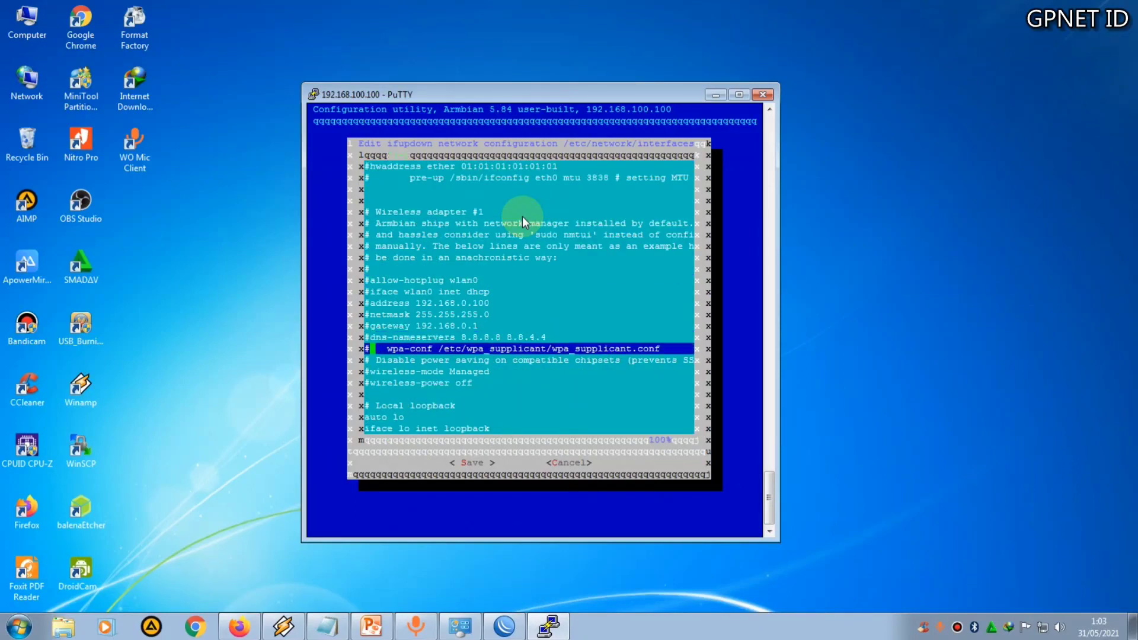
left_click(557, 462)
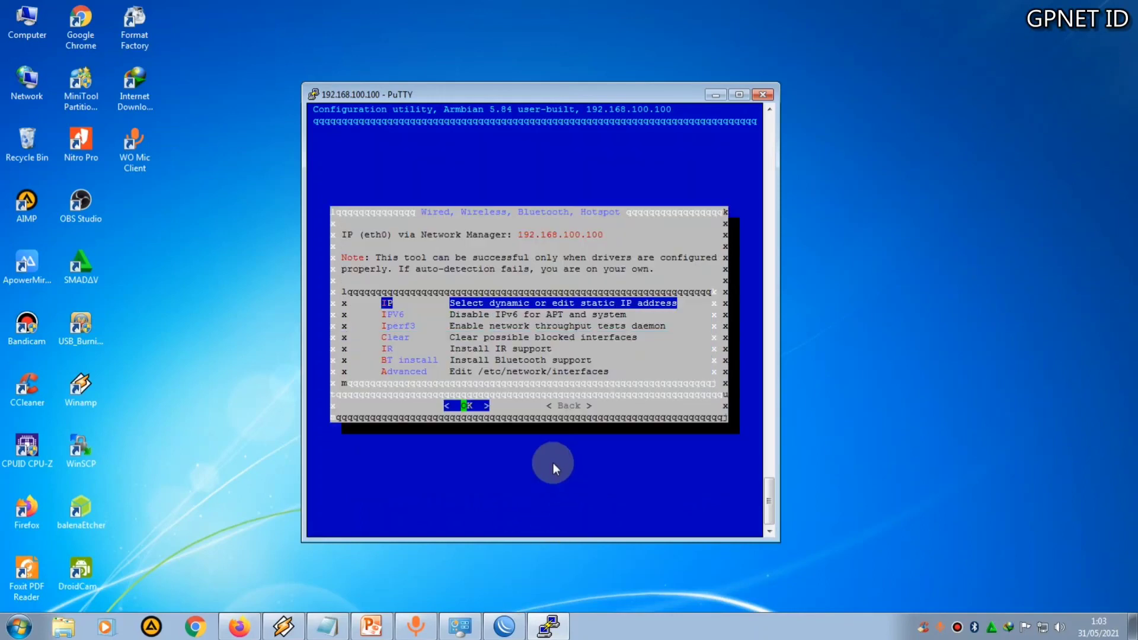
Go back and open the Software section, then the Softy third-party applications installer
key("Tab")
key("Return")
key("Down")
key("Down")
key("Down")
key("Return")
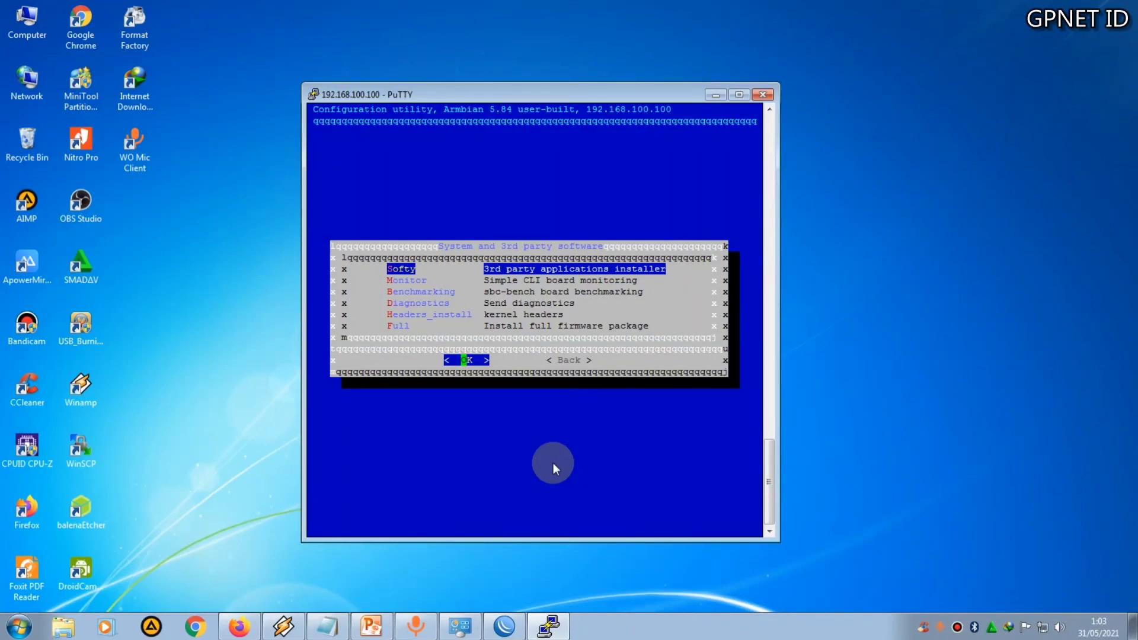
key("Down")
key("Down")
key("Up")
key("Up")
key("Down")
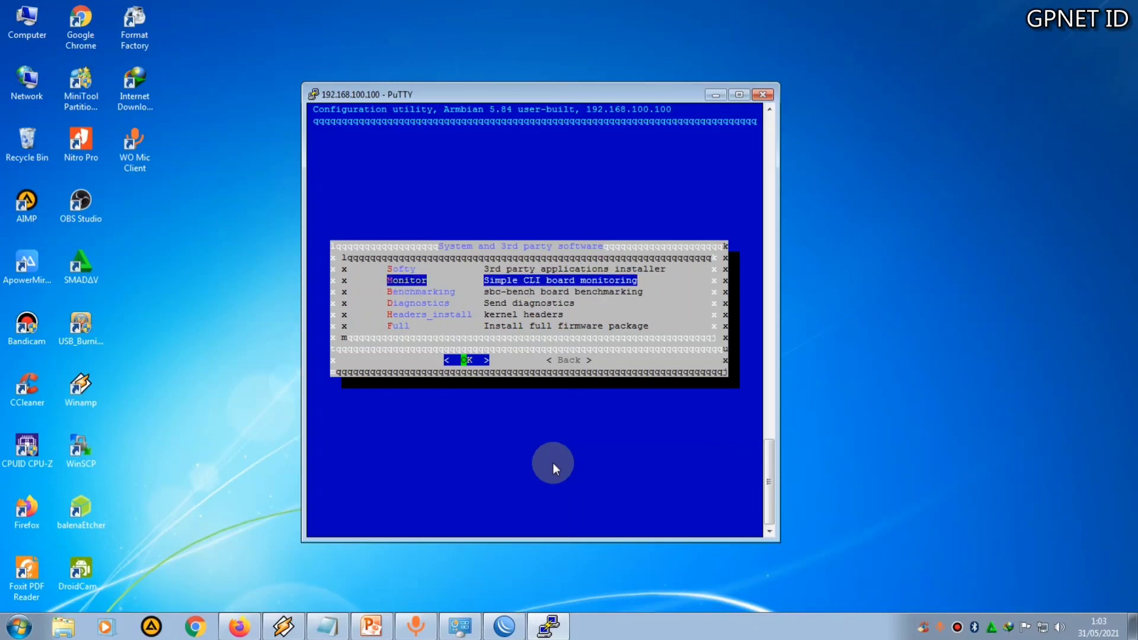
key("Down")
key("Down")
key("Up")
key("Up")
key("Up")
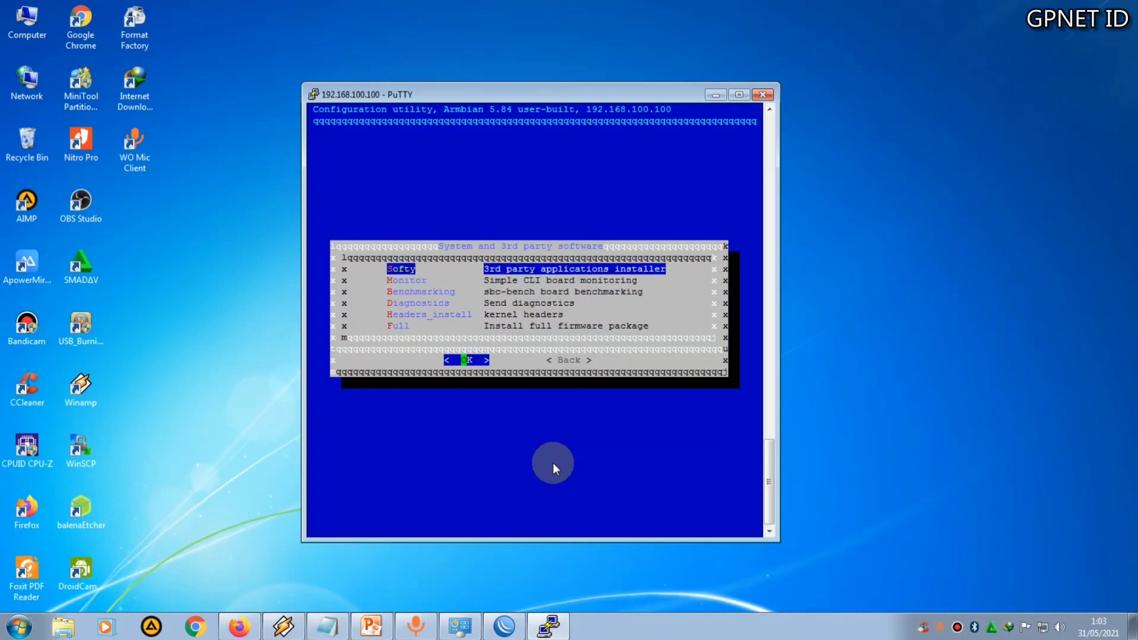
key("Return")
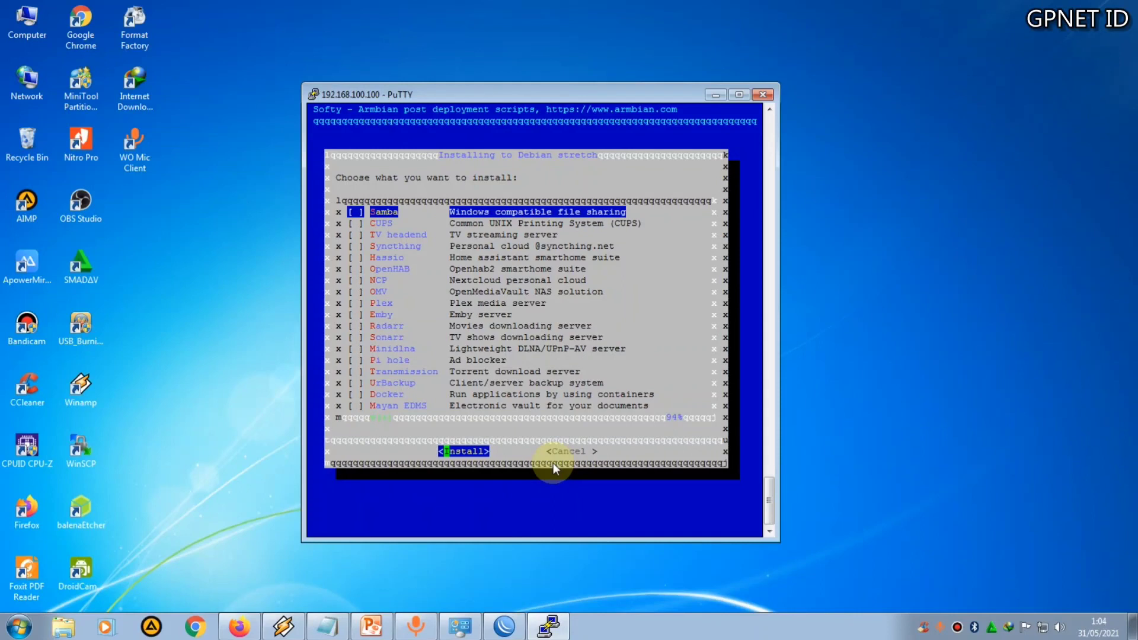
Scroll through the Softy list of installable applications
key("Down")
key("Down")
key("Down")
key("Down")
key("Down")
key("Down")
key("Down")
key("Down")
key("Down")
key("Down")
key("Down")
key("Down")
key("Down")
key("Down")
key("Down")
key("Down")
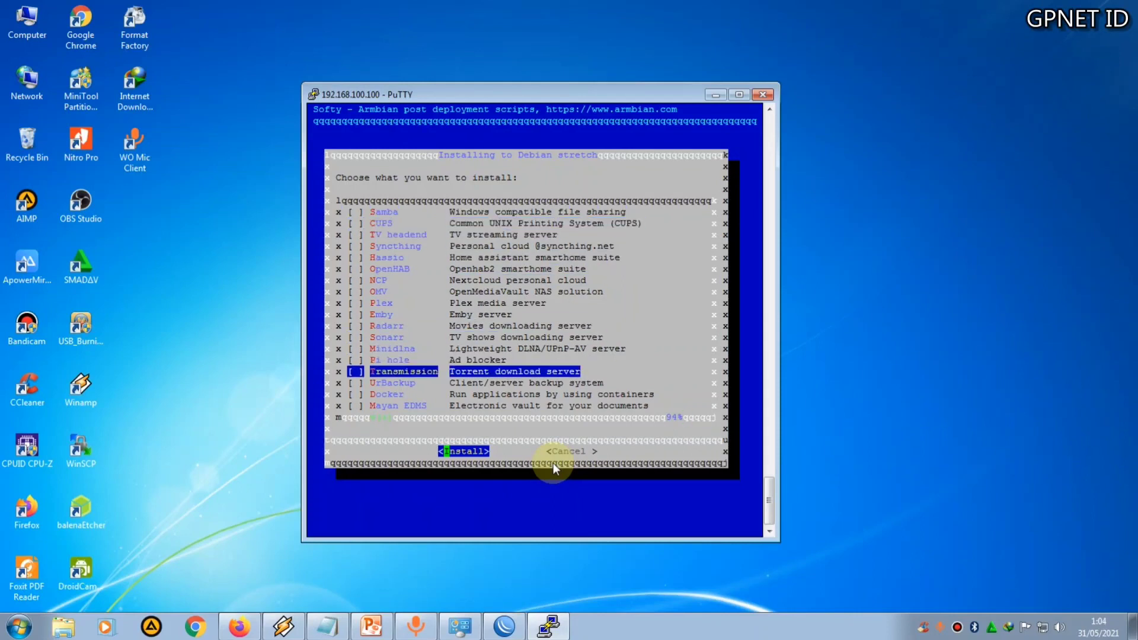
key("Down")
key("Up")
key("Up")
key("Up")
key("Up")
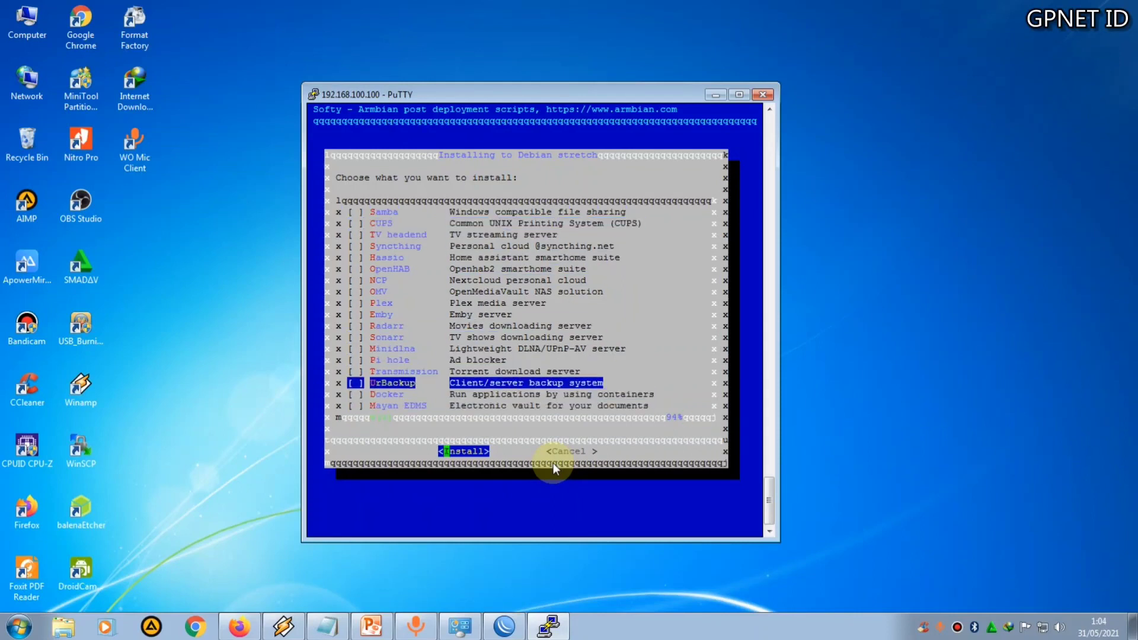
key("Up")
key("Up")
key("Up")
key("Up")
key("Up")
key("Up")
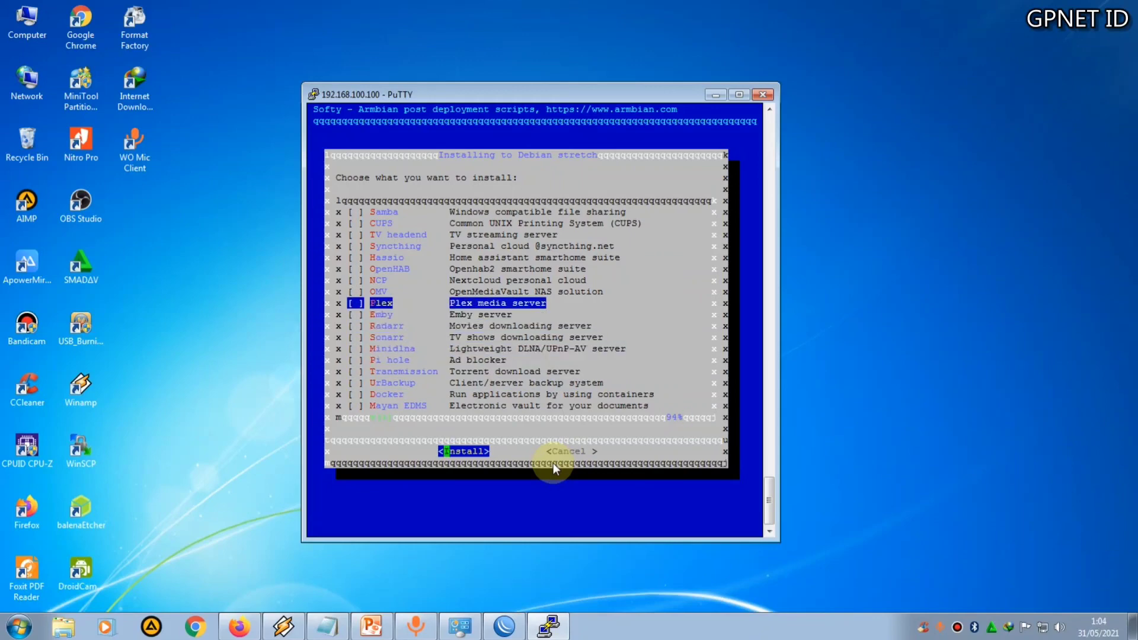
key("Up")
key("Up")
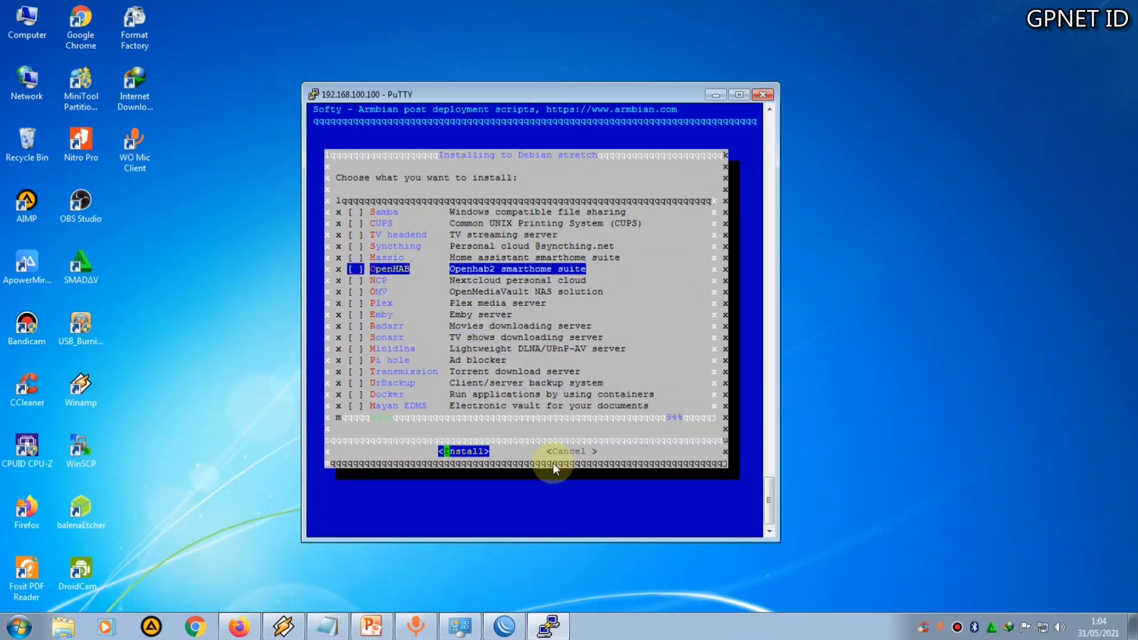
key("Up")
key("Up")
key("Up")
key("Up")
key("Up")
key("Down")
key("Down")
key("Down")
key("Down")
key("Down")
key("Down")
key("Down")
key("Down")
key("Down")
key("Down")
key("Down")
key("Down")
key("Down")
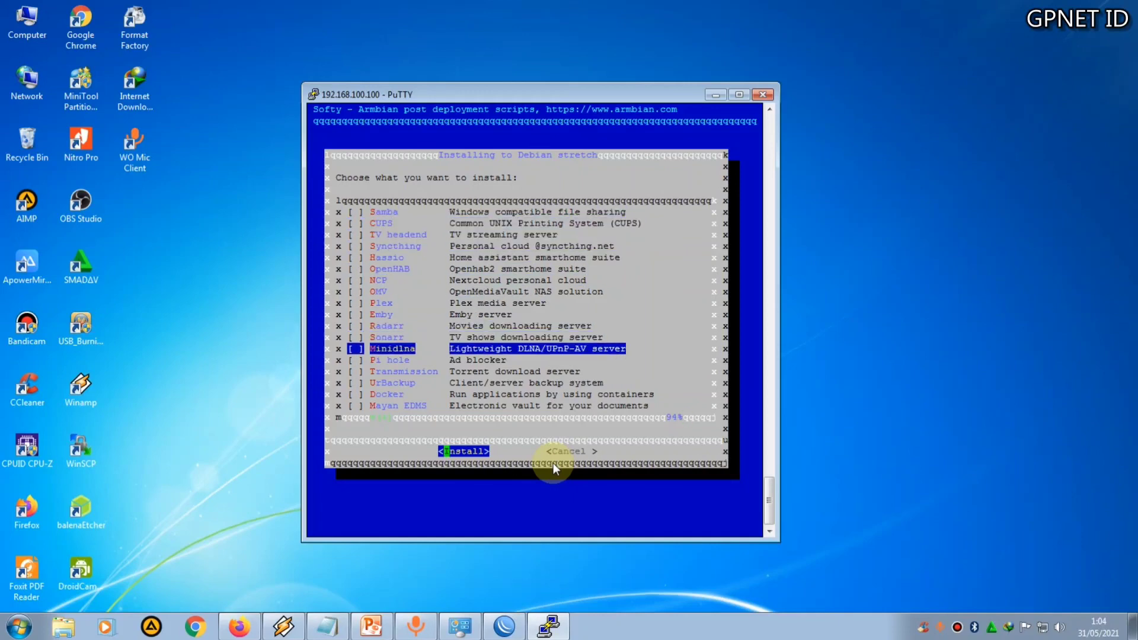
key("Down")
key("Up")
key("Up")
key("Up")
key("Up")
key("Up")
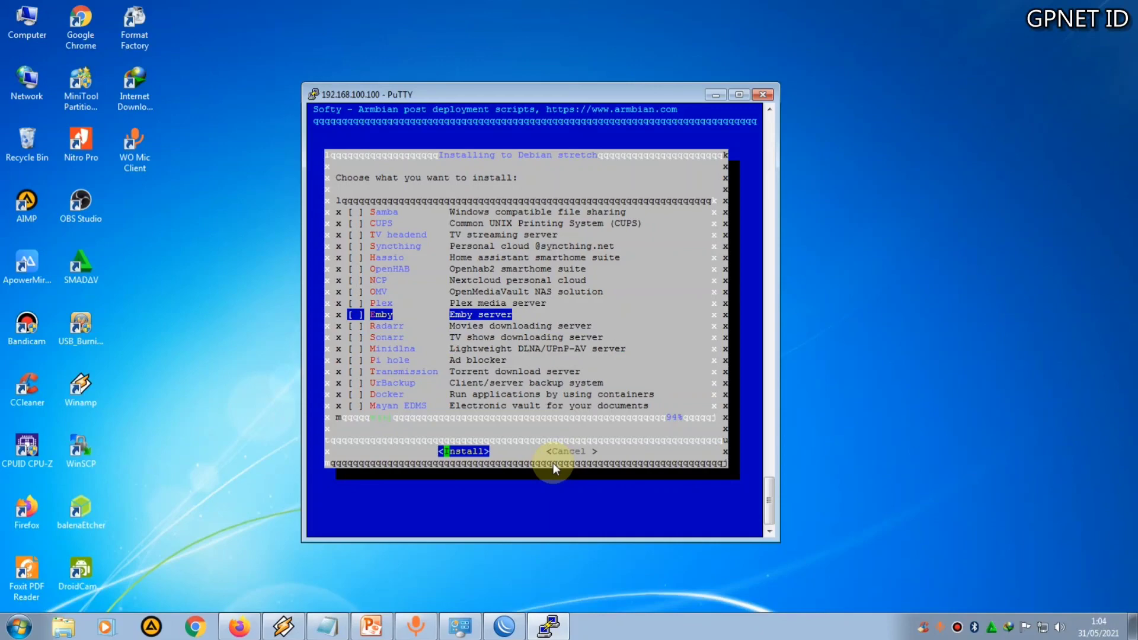
key("Up")
key("Up")
key("Up")
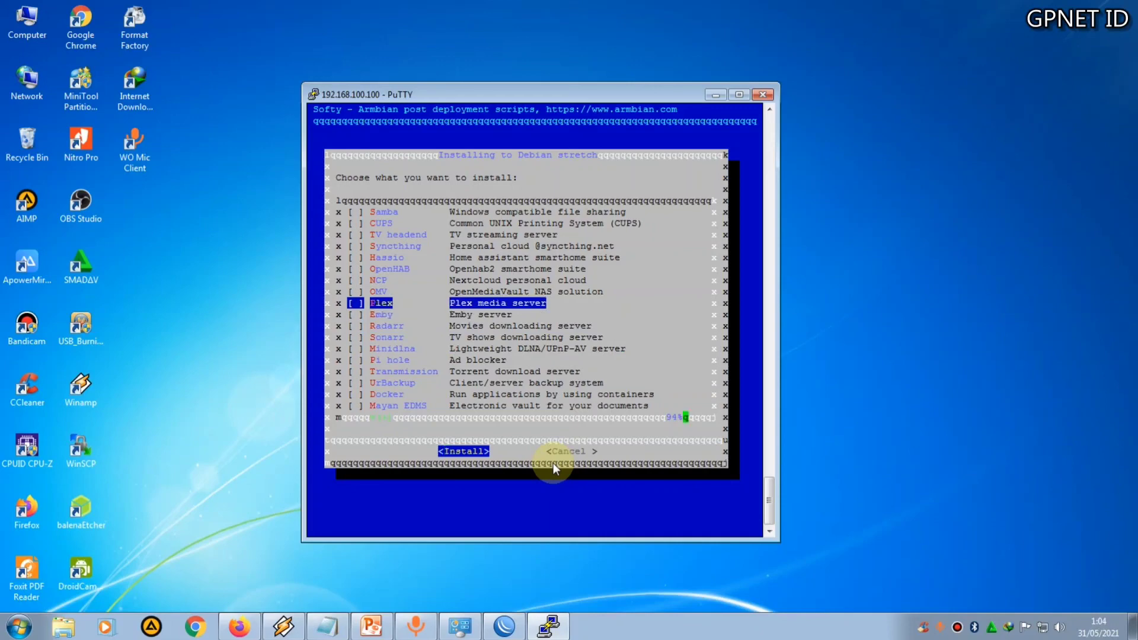
key("Up")
key("Up")
key("Up")
key("Up")
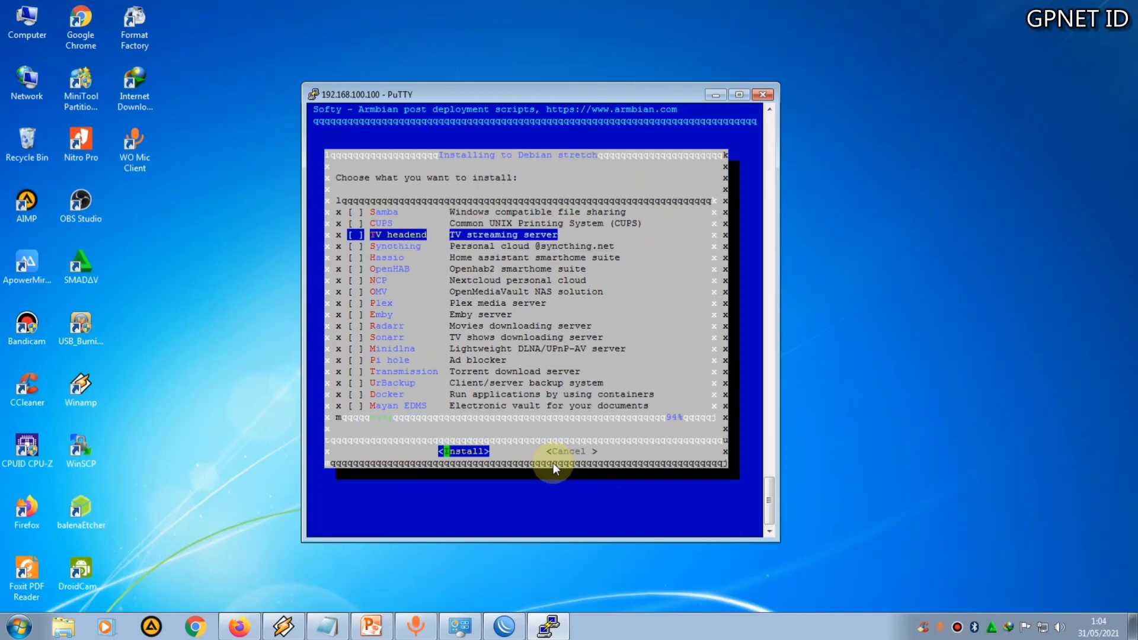
key("Down")
key("Down")
key("Down")
key("Down")
key("Down")
key("Down")
key("Down")
key("Down")
key("Down")
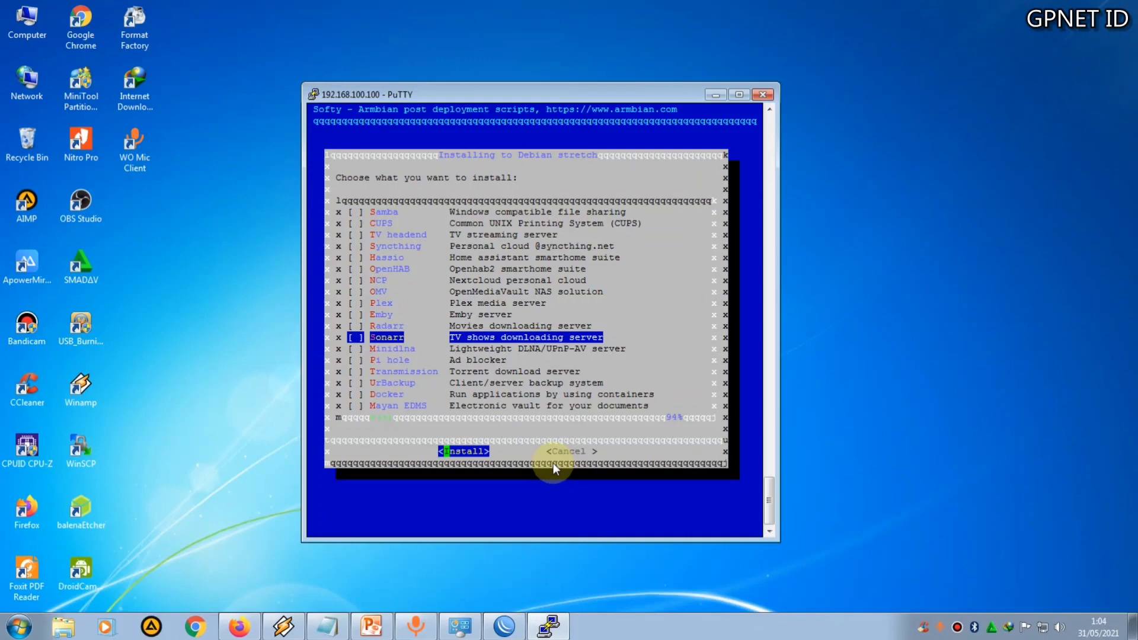
key("Down")
key("Down")
key("Down")
key("Down")
key("Down")
key("Down")
key("Down")
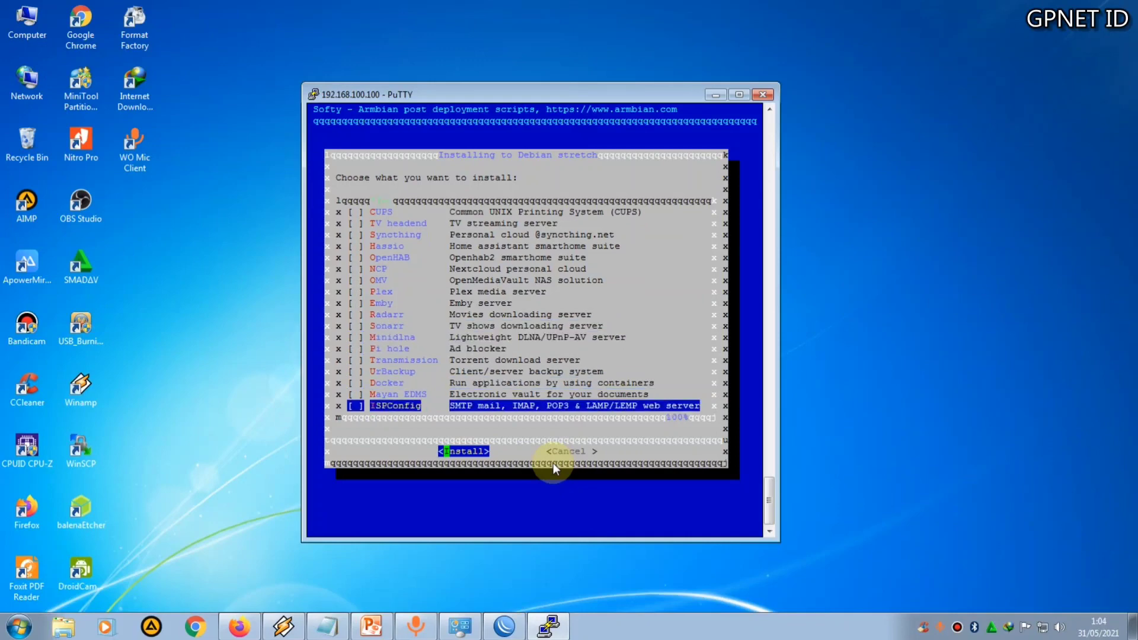
key("Up")
Cancel the Softy installer and exit armbian-config back to the shell prompt
key("Tab")
key("Return")
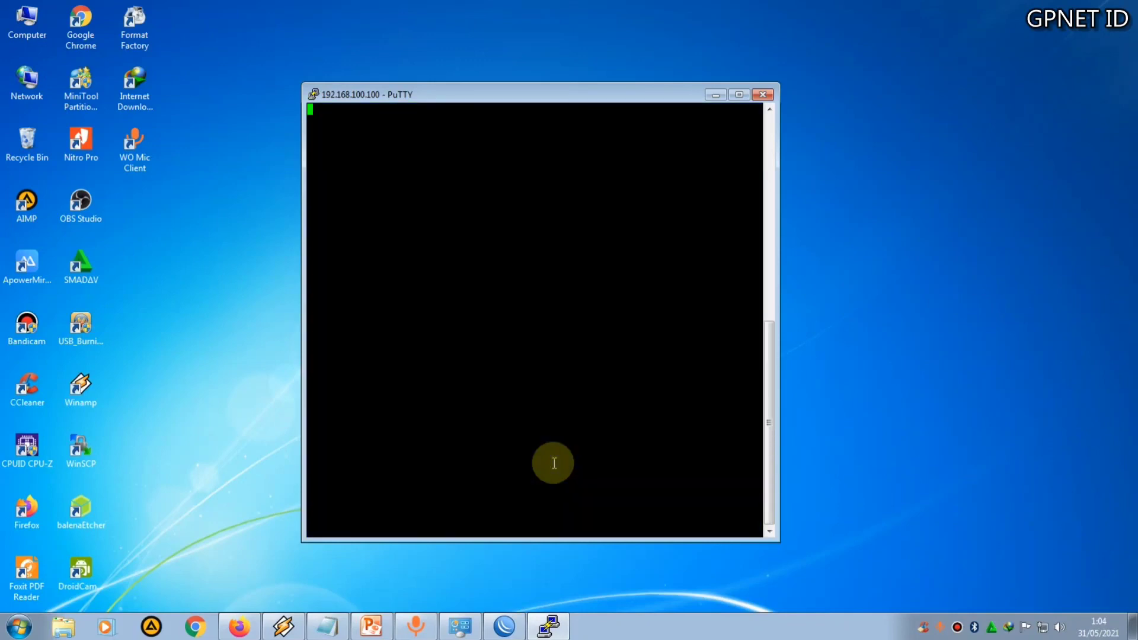
key("Tab")
key("Return")
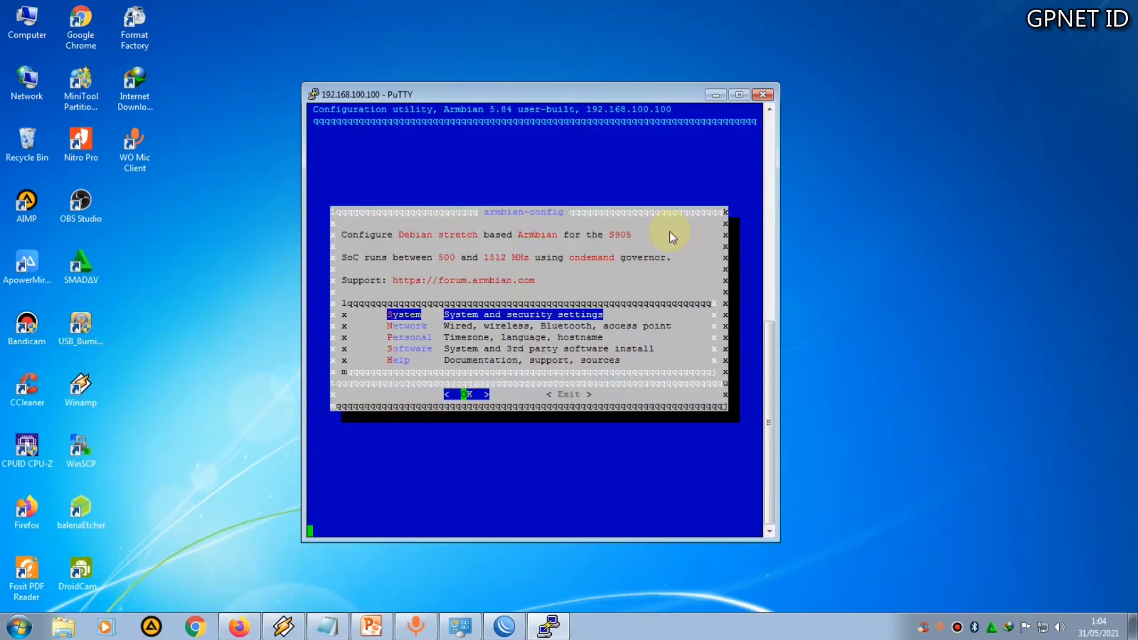
key("Tab")
key("Return")
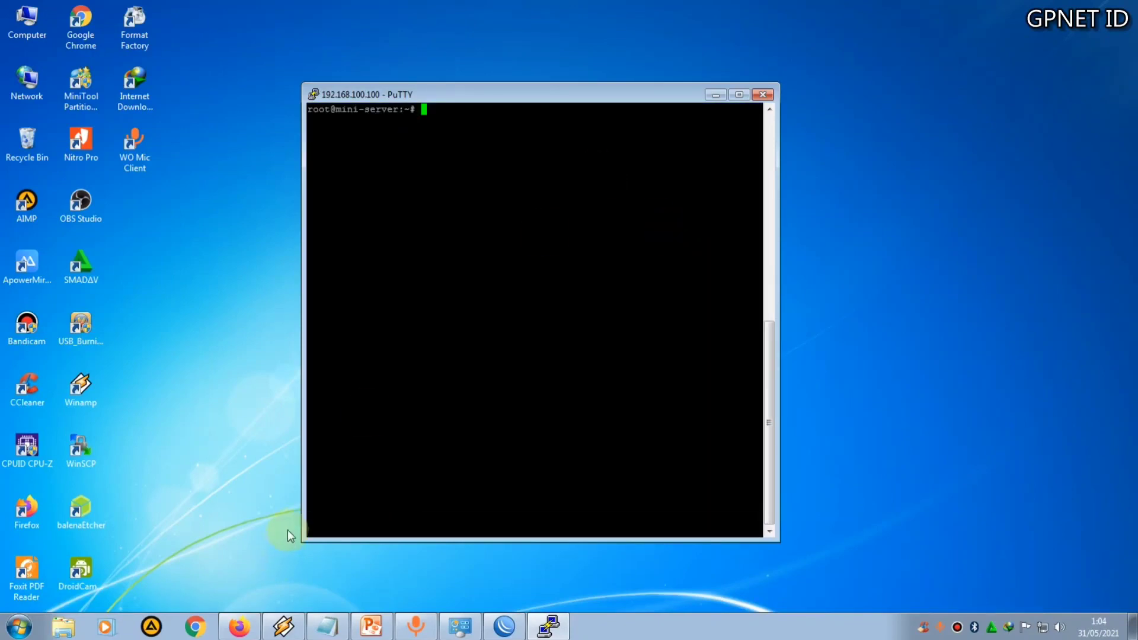
Switch to the PowerPoint presentation, select slide 8 and start the slide show
left_click(371, 627)
left_click(115, 512)
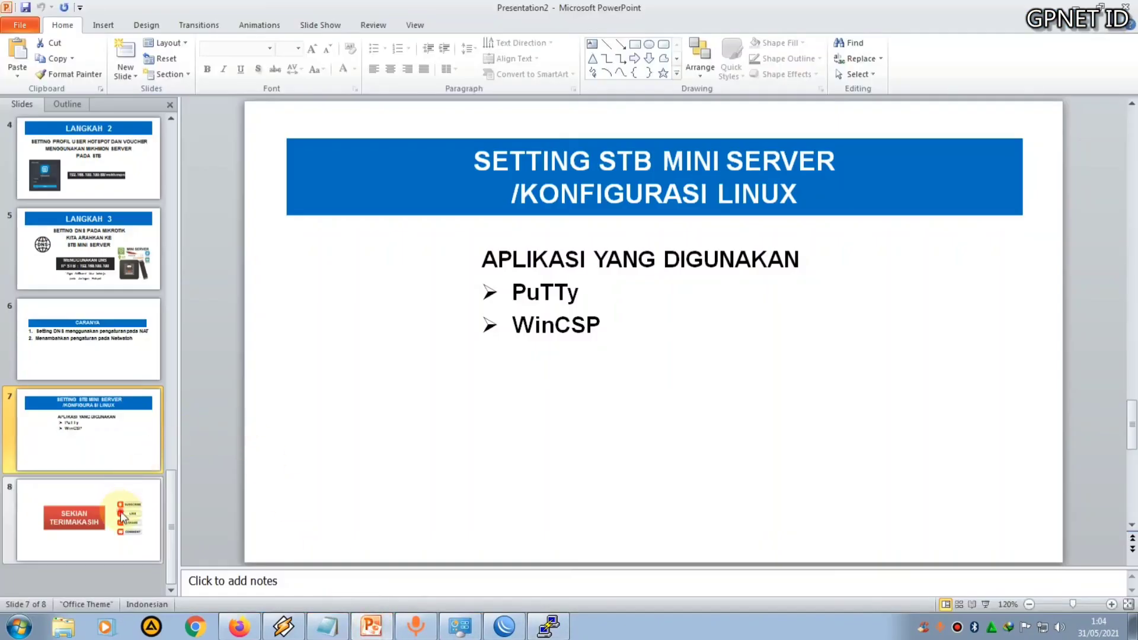
left_click(986, 604)
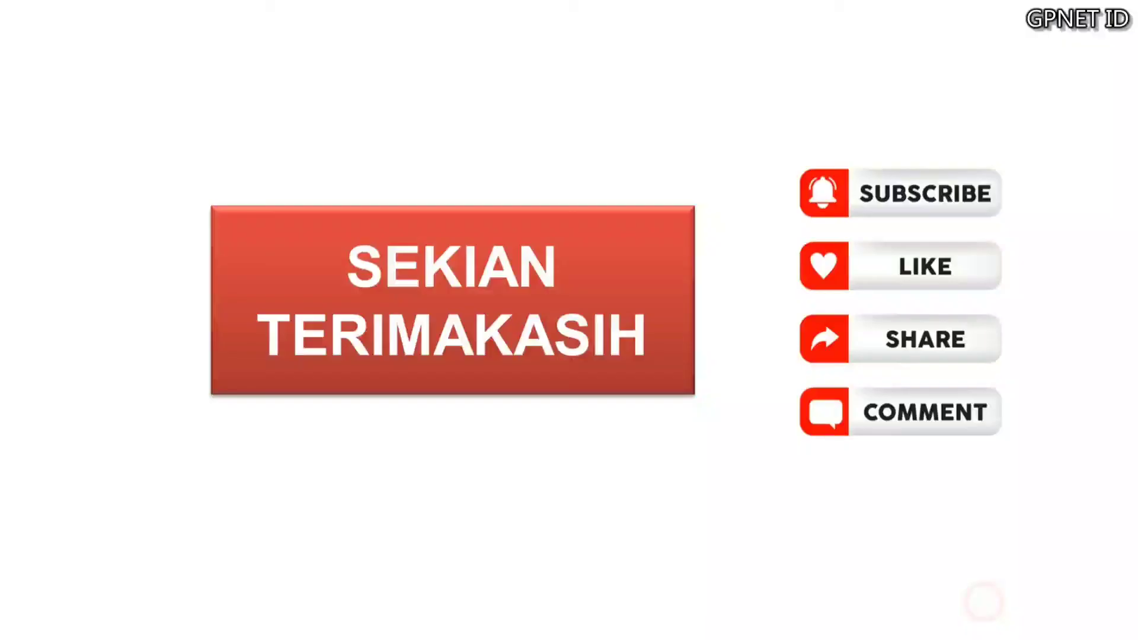